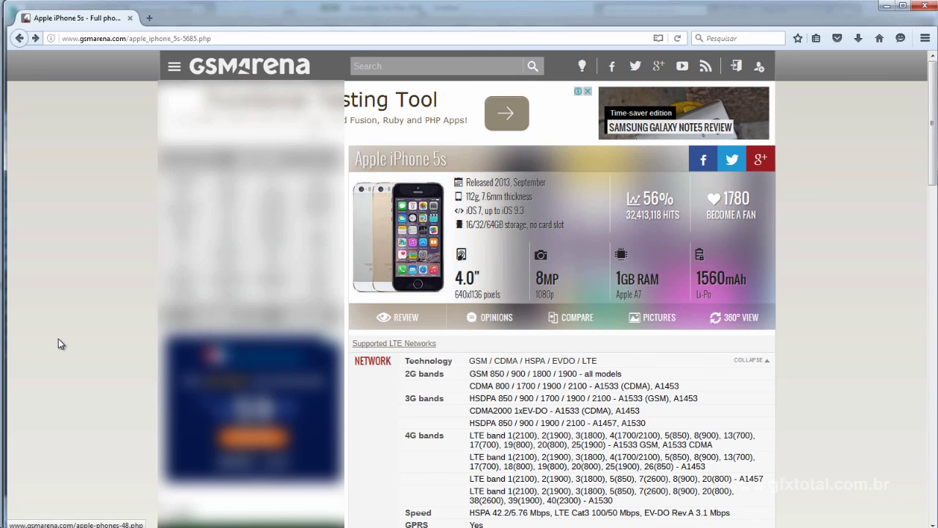
# Scroll to GSMArena's Body section and highlight the 123.8 x 58.6 x 7.6 mm dimensions
pyautogui.scroll(-2, 73, 341)
pyautogui.scroll(-2, 83, 330)
pyautogui.scroll(-2, 84, 331)
pyautogui.scroll(-4, 689, 266)
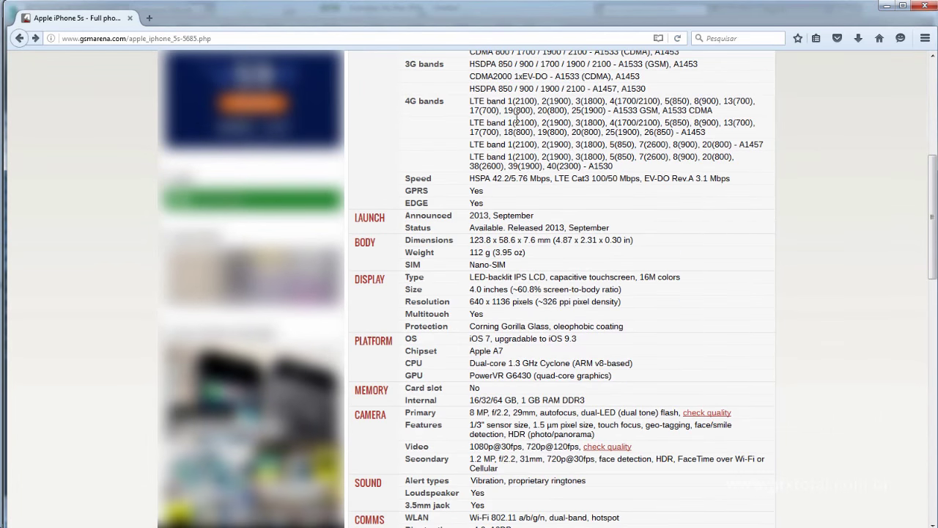
pyautogui.scroll(-2, 660, 263)
pyautogui.scroll(-3, 623, 260)
pyautogui.scroll(7, 561, 253)
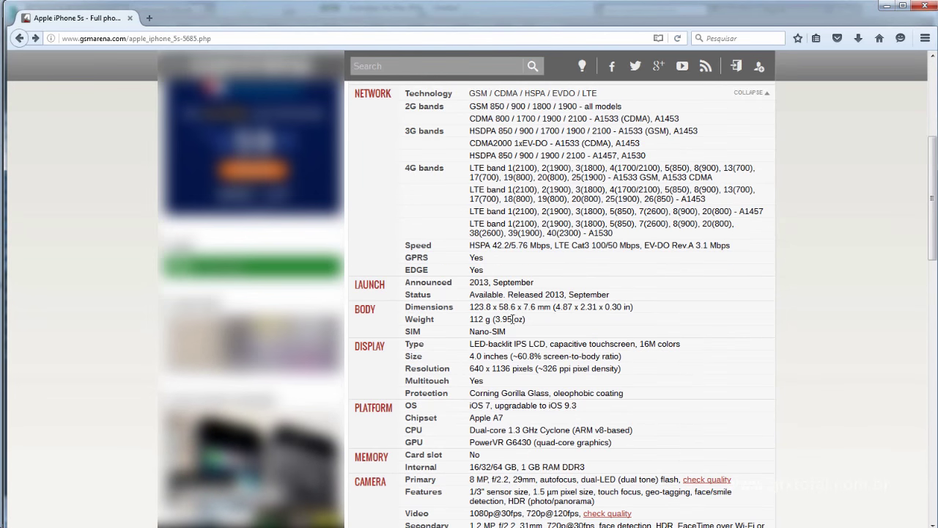
pyautogui.moveTo(471, 307); pyautogui.dragTo(550, 306)
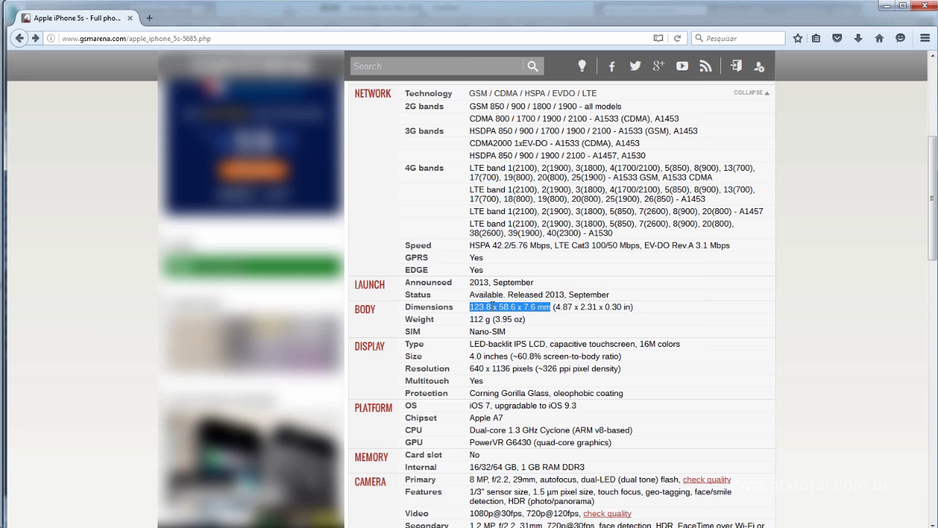
pyautogui.click(485, 306)
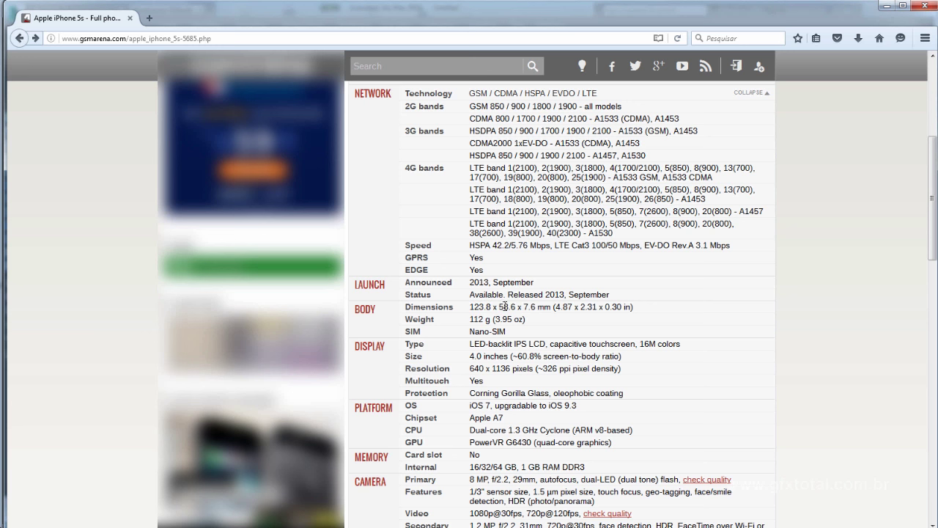
pyautogui.click(527, 306)
pyautogui.moveTo(472, 307); pyautogui.dragTo(554, 307)
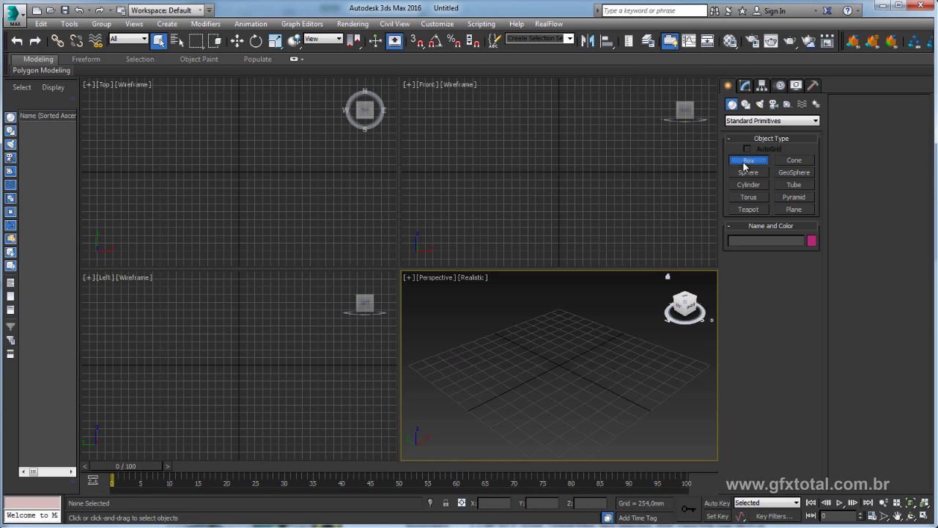
# Draw a box in the Perspective view and highlight the 123.8 length value for reference
pyautogui.click(744, 164)
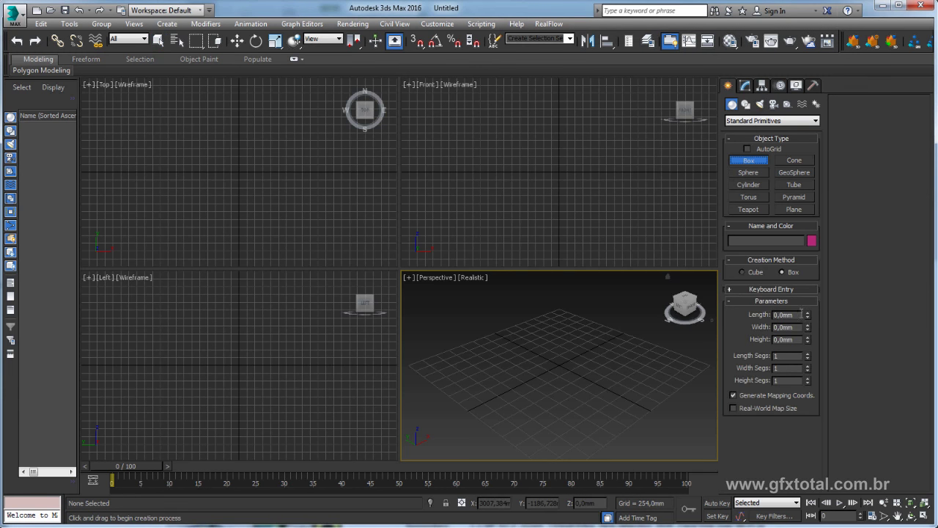
pyautogui.moveTo(540, 377); pyautogui.dragTo(549, 371)
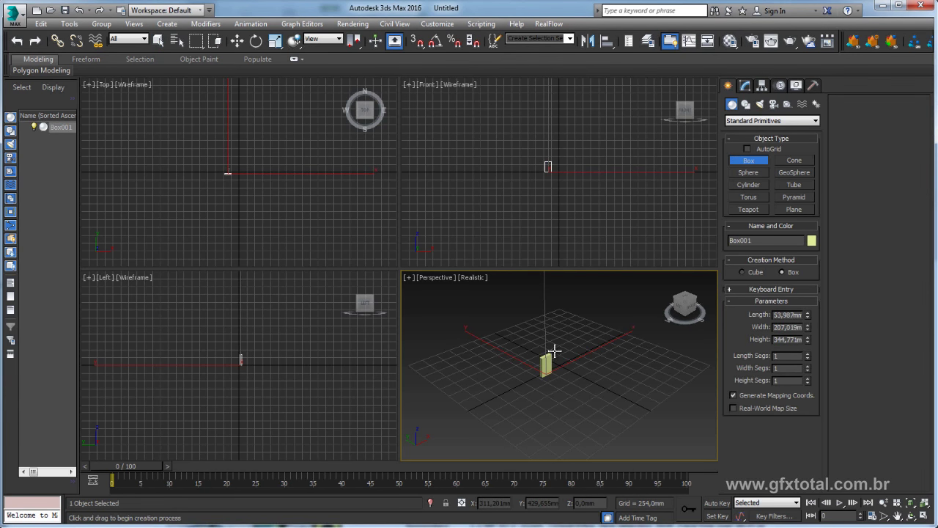
pyautogui.scroll(3, 528, 381)
pyautogui.scroll(3, 557, 373)
pyautogui.scroll(-2, 597, 395)
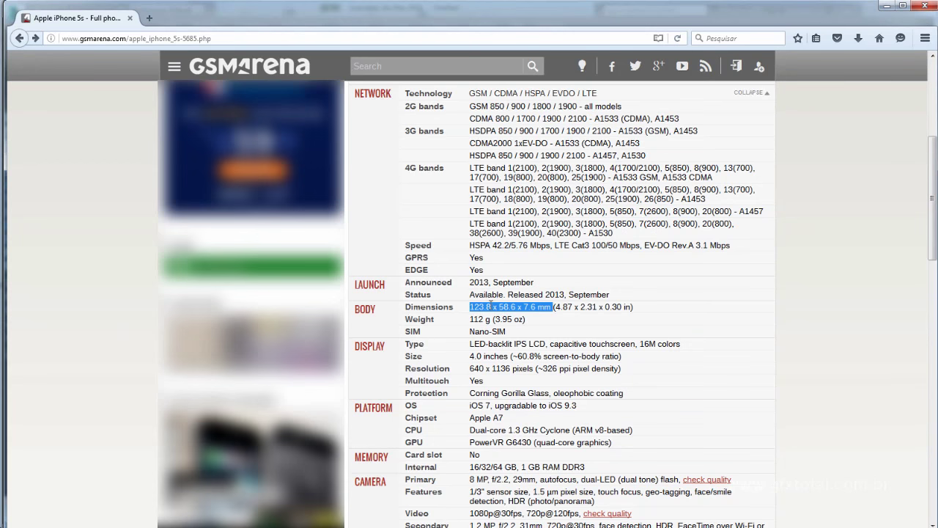
pyautogui.click(489, 307)
pyautogui.moveTo(470, 304); pyautogui.dragTo(511, 307)
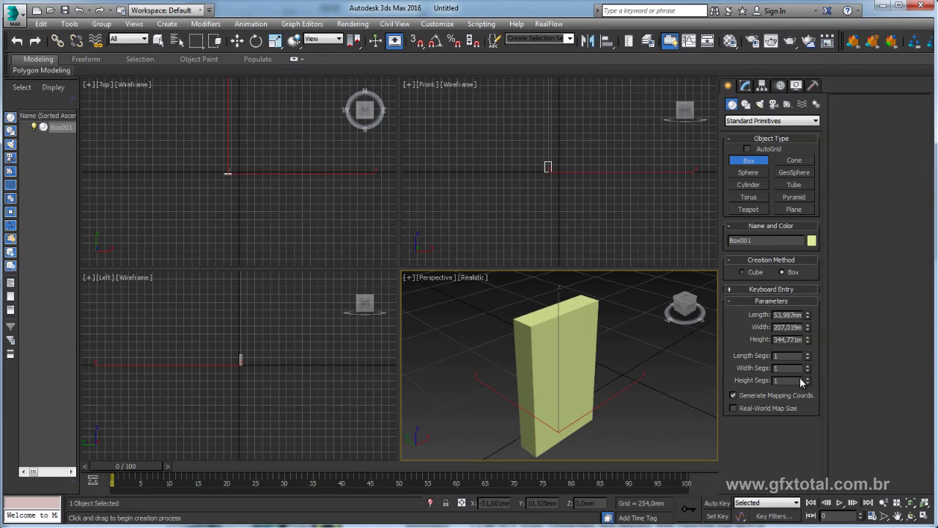
# Set the box's height to 123, width to 58 and length to 7 mm
pyautogui.doubleClick(795, 341)
pyautogui.write('12')
pyautogui.write('3')
pyautogui.press('Return')
pyautogui.doubleClick(789, 327)
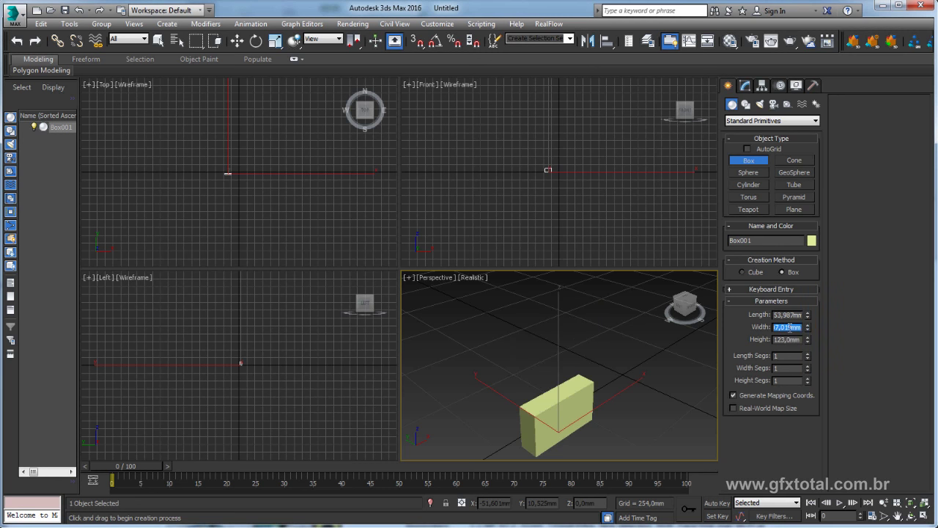
pyautogui.write('58')
pyautogui.press('Return')
pyautogui.doubleClick(788, 314)
pyautogui.write('7')
pyautogui.press('Return')
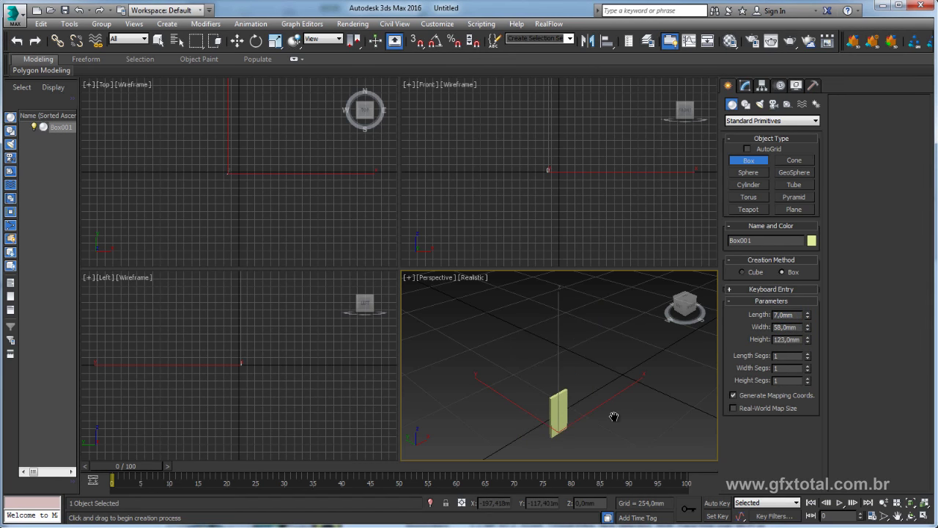
# Orbit around the thin box and scale it up uniformly
pyautogui.moveTo(615, 416)
pyautogui.keyDown('alt'); pyautogui.mouseDown(button='middle')
pyautogui.moveTo(582, 369)
pyautogui.moveTo(605, 345)
pyautogui.moveTo(594, 374)
pyautogui.moveTo(581, 378)
pyautogui.mouseUp(button='middle'); pyautogui.keyUp('alt')
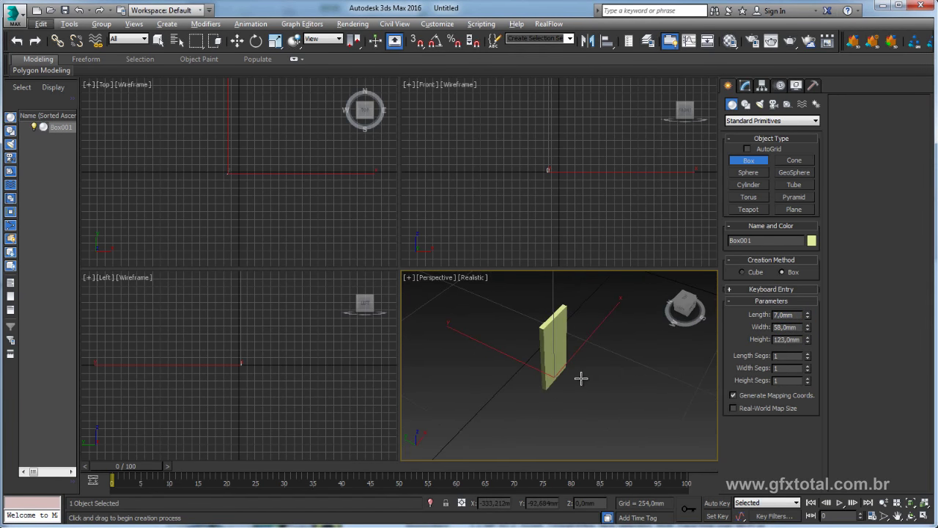
pyautogui.scroll(-10, 582, 377)
pyautogui.press('r')
pyautogui.moveTo(592, 379)
pyautogui.mouseDown()
pyautogui.moveTo(601, 381)
pyautogui.moveTo(578, 271)
pyautogui.moveTo(551, 425)
pyautogui.mouseUp()
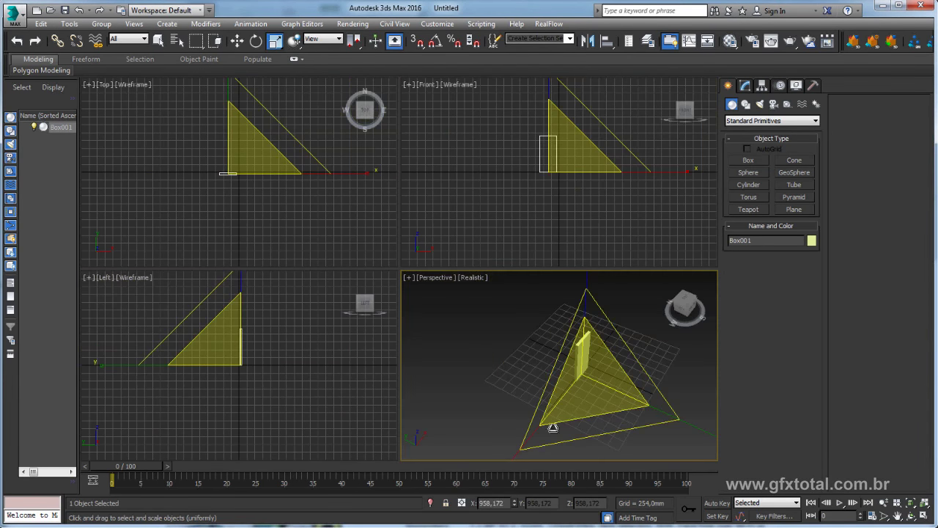
# Orbit the Perspective view around the box and pan the Front view slightly
pyautogui.click(754, 86)
pyautogui.keyDown('alt'); pyautogui.moveTo(651, 440); pyautogui.dragTo(641, 414, button='middle'); pyautogui.keyUp('alt')
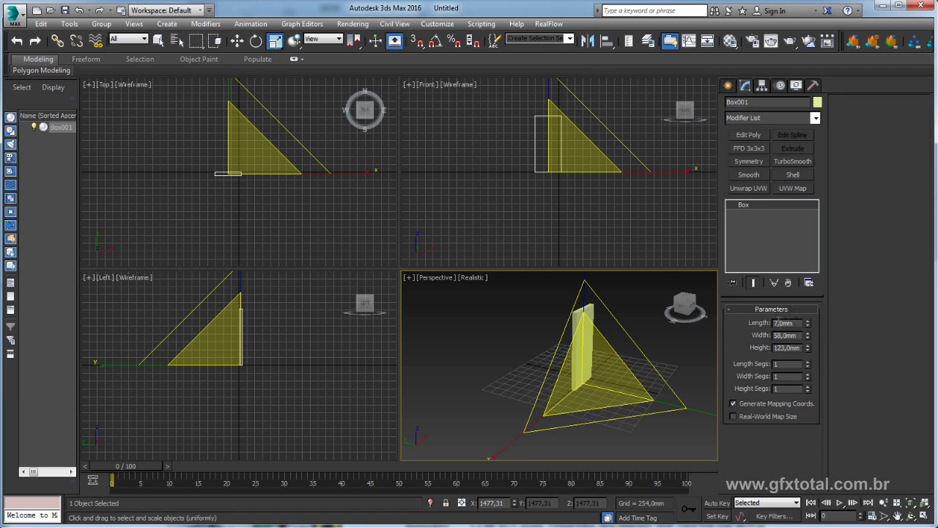
pyautogui.moveTo(675, 370)
pyautogui.keyDown('alt'); pyautogui.mouseDown(button='middle')
pyautogui.moveTo(486, 377)
pyautogui.moveTo(644, 316)
pyautogui.moveTo(607, 146)
pyautogui.moveTo(624, 159)
pyautogui.mouseUp(button='middle'); pyautogui.keyUp('alt')
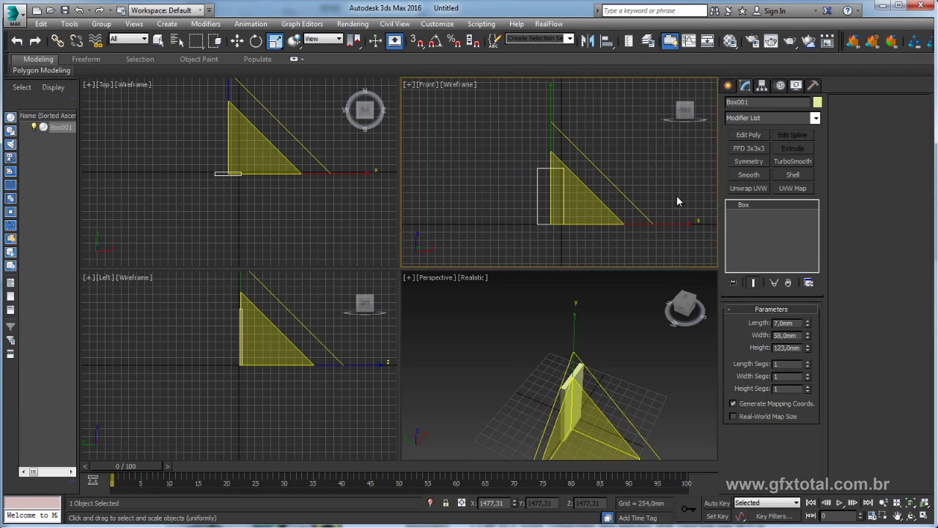
pyautogui.moveTo(676, 195); pyautogui.dragTo(657, 177, button='middle')
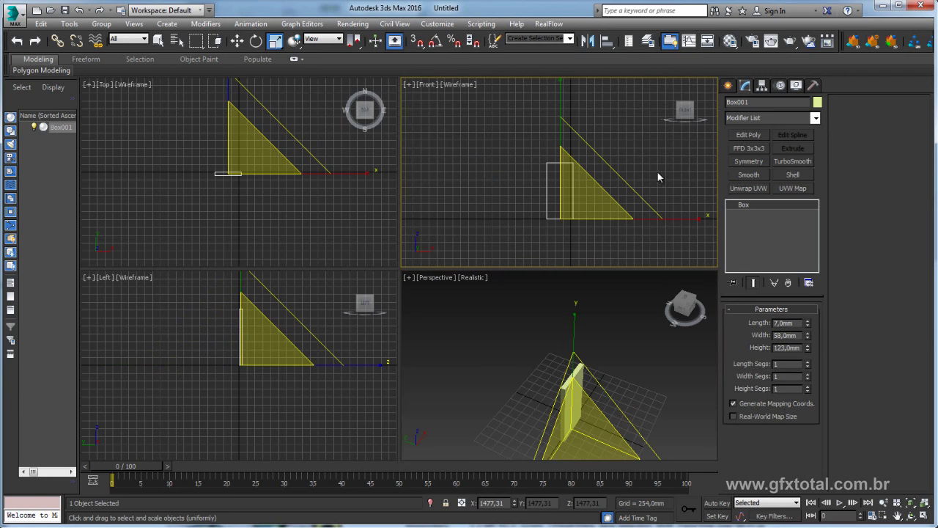
# Draw a plane in the Front view and set its length and width segments to 1
pyautogui.click(729, 86)
pyautogui.click(778, 210)
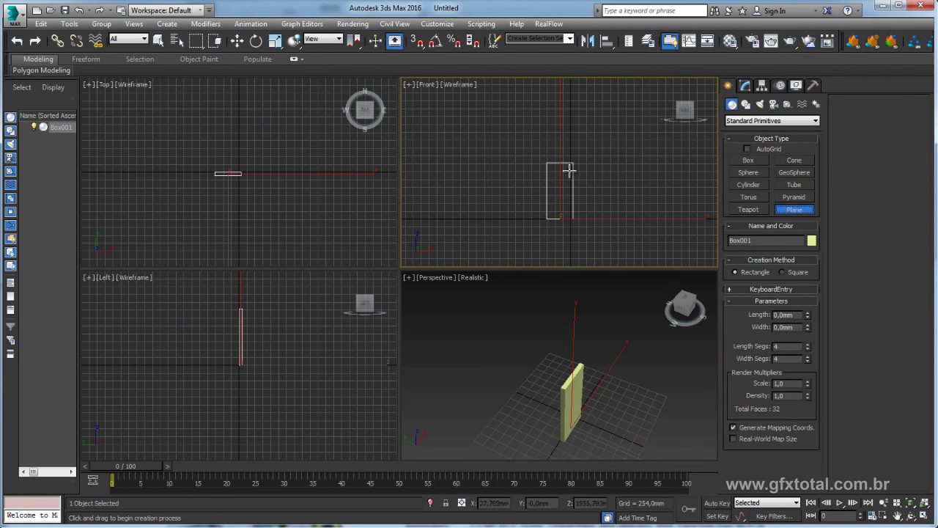
pyautogui.moveTo(565, 168); pyautogui.dragTo(618, 220)
pyautogui.rightClick(627, 201)
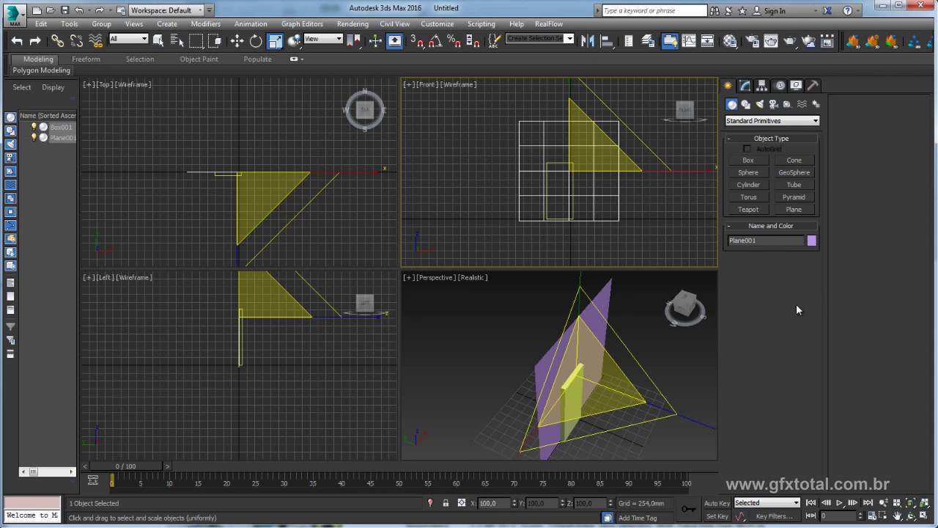
pyautogui.click(745, 85)
pyautogui.rightClick(808, 355)
pyautogui.rightClick(809, 368)
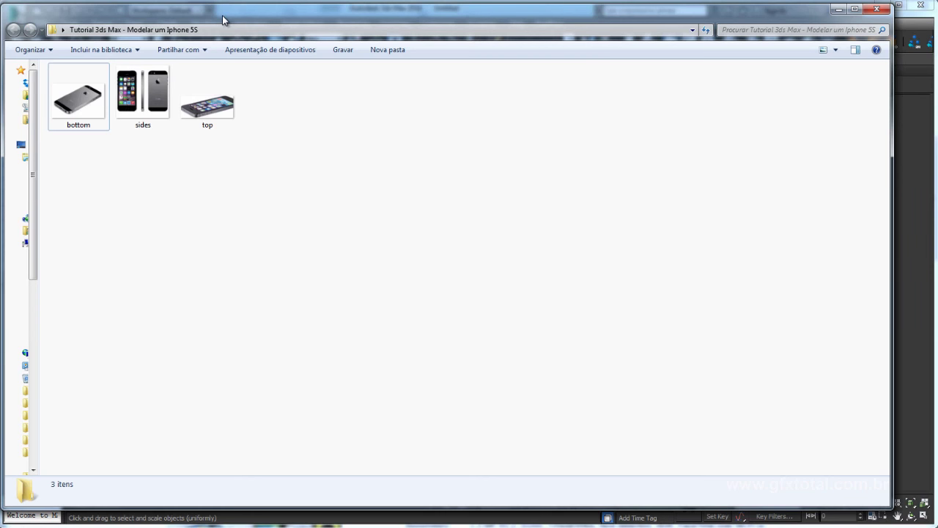
# Drag the 'sides' reference image from Explorer onto Plane001 as its texture
pyautogui.moveTo(222, 15)
pyautogui.mouseDown()
pyautogui.moveTo(498, 143)
pyautogui.moveTo(628, 288)
pyautogui.mouseUp()
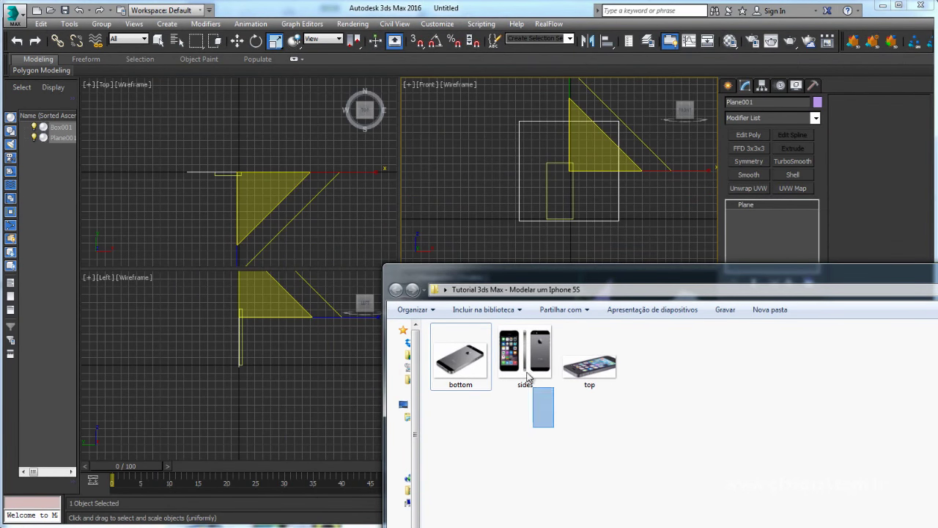
pyautogui.moveTo(534, 452); pyautogui.dragTo(547, 381)
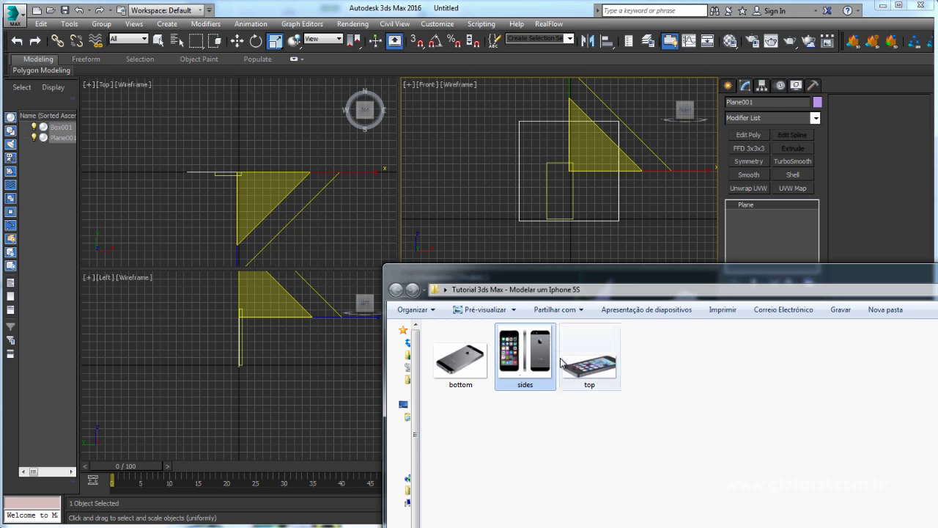
pyautogui.moveTo(524, 356)
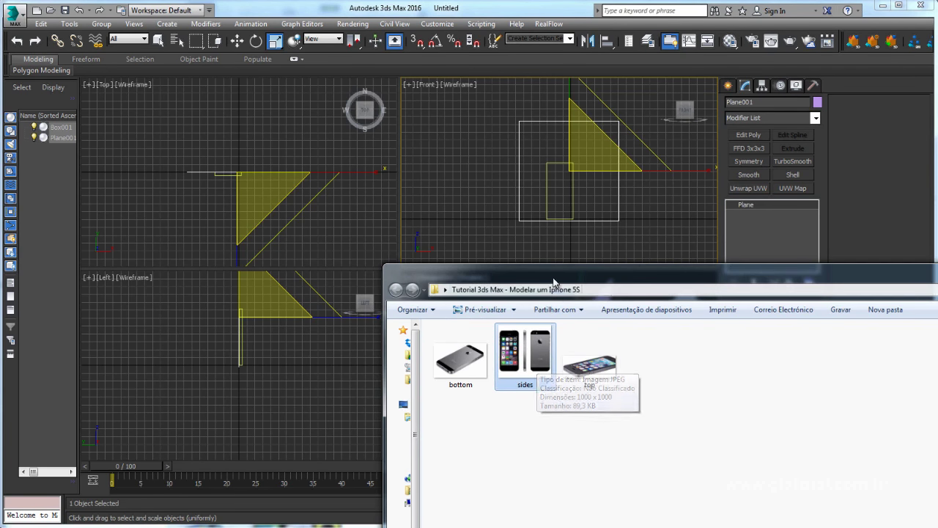
pyautogui.moveTo(513, 289); pyautogui.dragTo(412, 272)
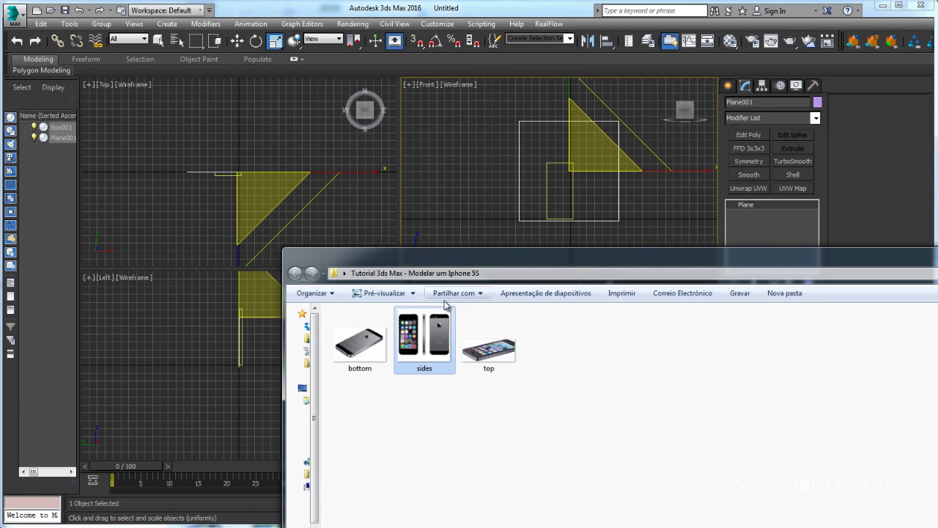
pyautogui.moveTo(523, 272); pyautogui.dragTo(507, 437)
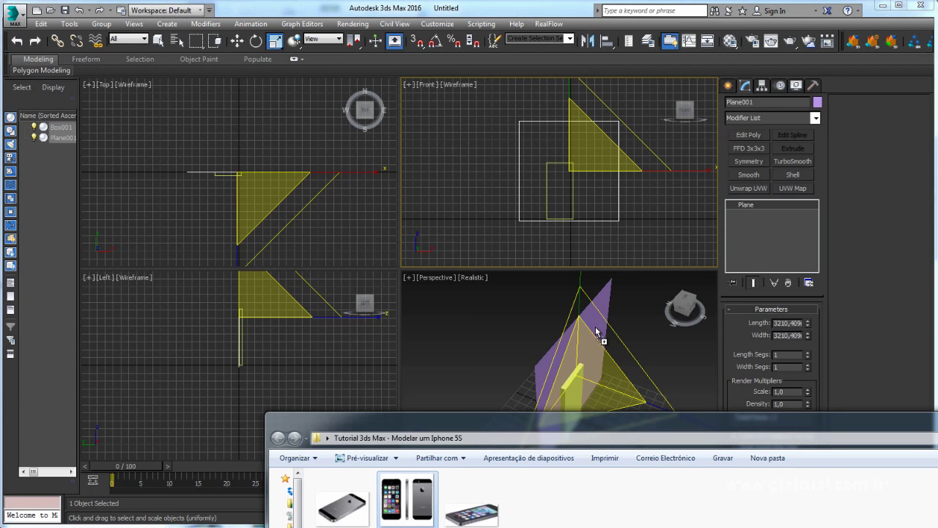
pyautogui.moveTo(595, 326); pyautogui.dragTo(611, 351)
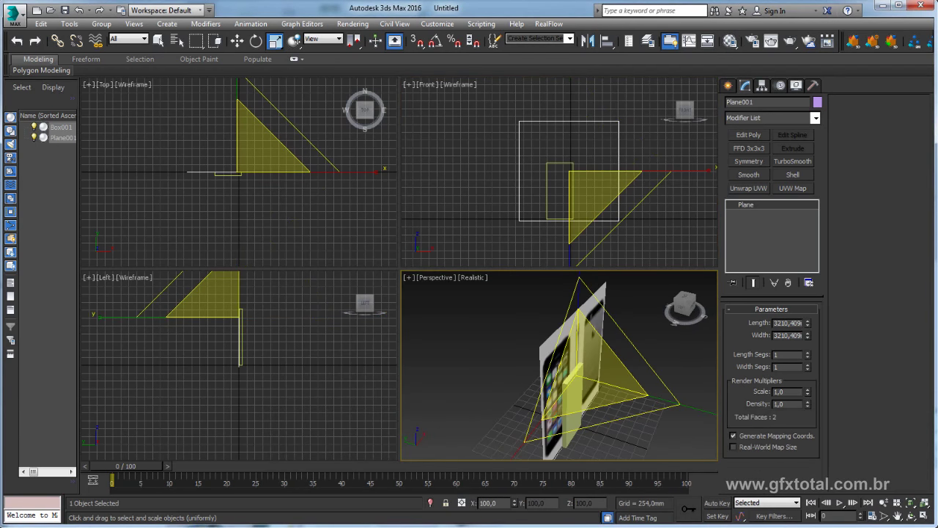
# Move the phone image plane behind the box
pyautogui.hotkey('alt', 'Tab')
pyautogui.hotkey('alt', 'Tab')
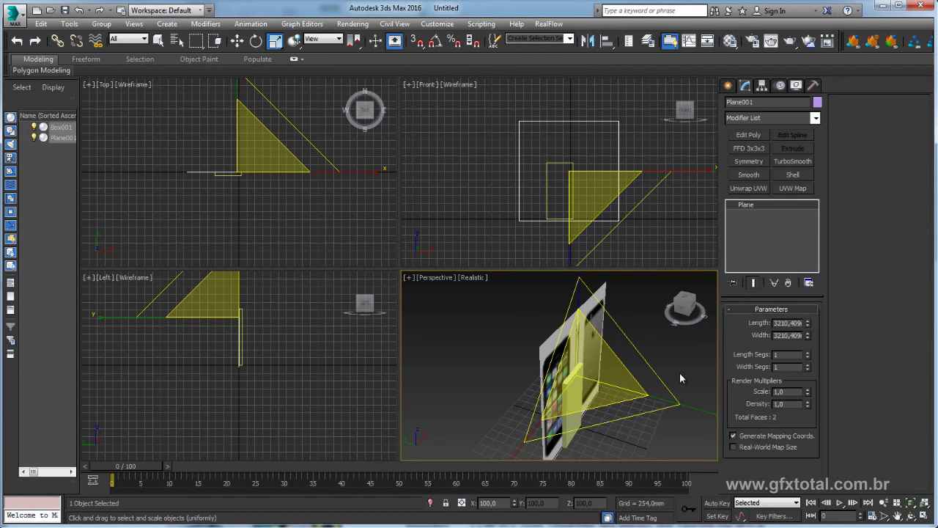
pyautogui.press('w')
pyautogui.moveTo(506, 363)
pyautogui.mouseDown()
pyautogui.moveTo(437, 346)
pyautogui.moveTo(469, 359)
pyautogui.mouseUp()
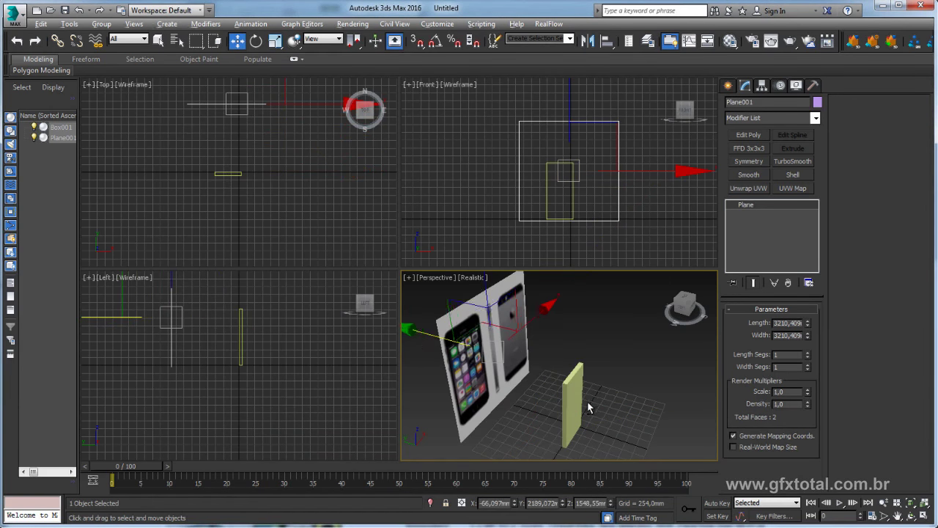
pyautogui.keyDown('alt'); pyautogui.moveTo(589, 409); pyautogui.dragTo(660, 411, button='middle'); pyautogui.keyUp('alt')
# Maximize the viewport as a Shaded Front view centred on the phone image
pyautogui.click(924, 516)
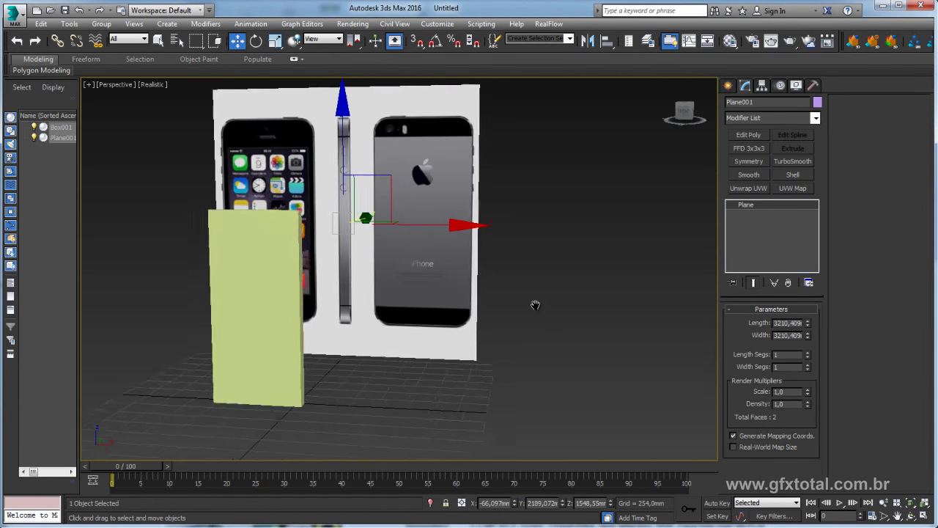
pyautogui.press('f')
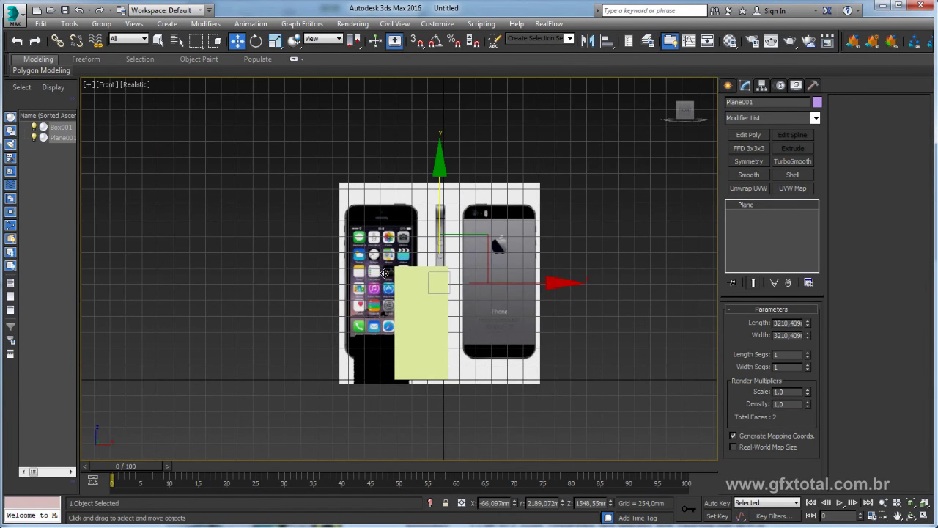
pyautogui.scroll(3, 468, 318)
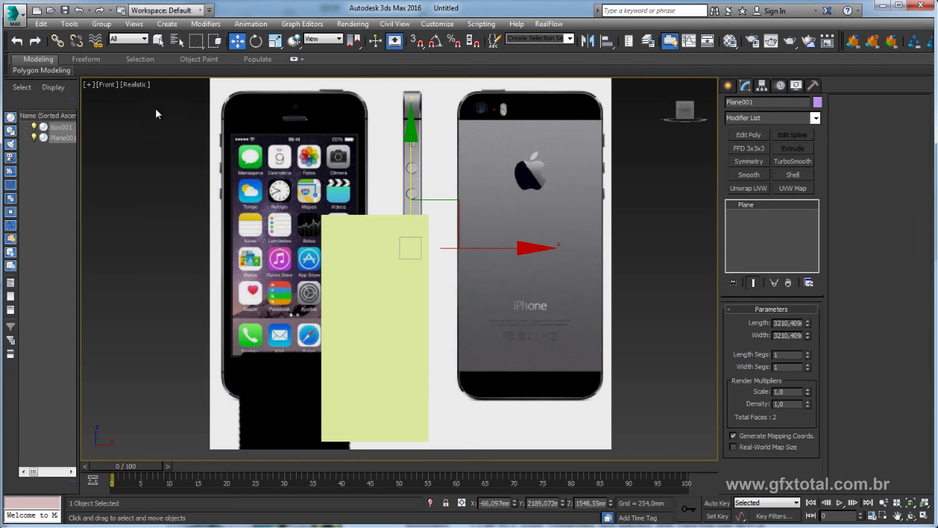
pyautogui.click(136, 85)
pyautogui.click(150, 110)
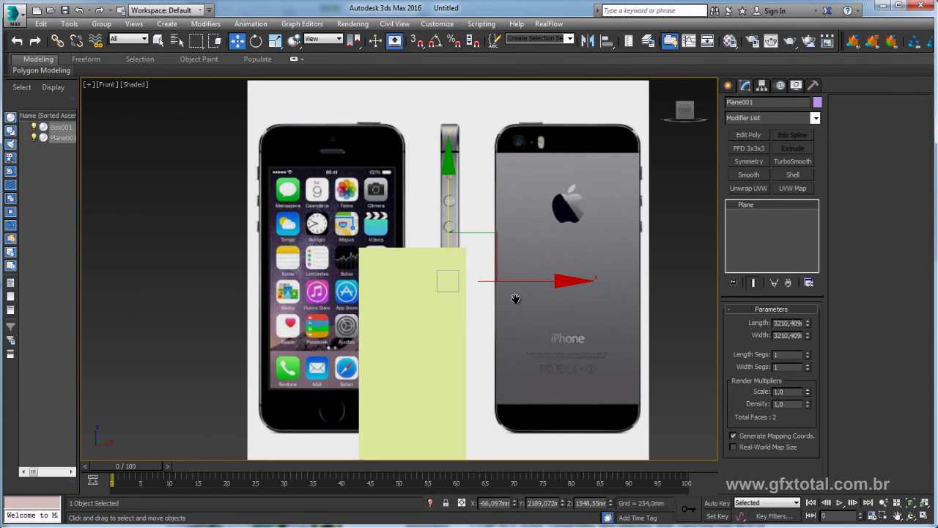
pyautogui.scroll(-3, 513, 297)
pyautogui.scroll(2, 505, 315)
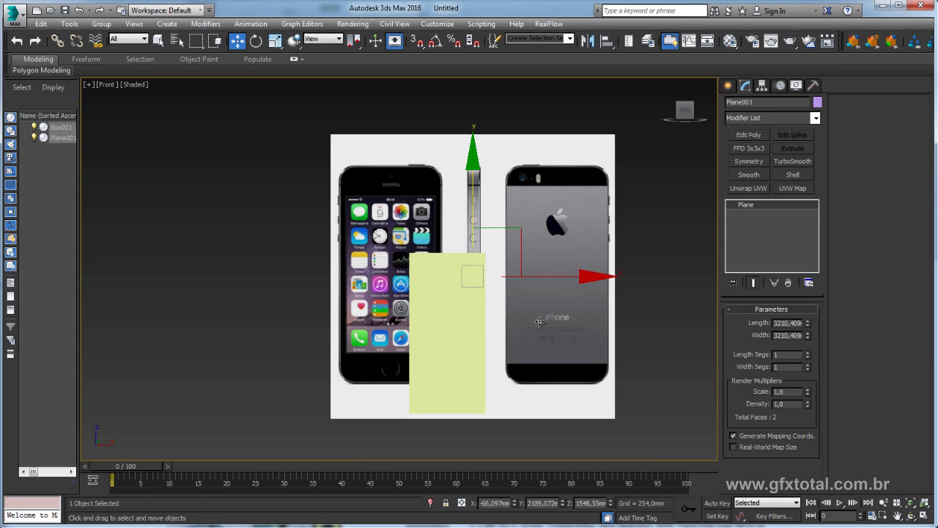
pyautogui.moveTo(517, 233)
pyautogui.mouseDown(button='middle')
pyautogui.moveTo(474, 209)
pyautogui.moveTo(527, 262)
pyautogui.mouseUp(button='middle')
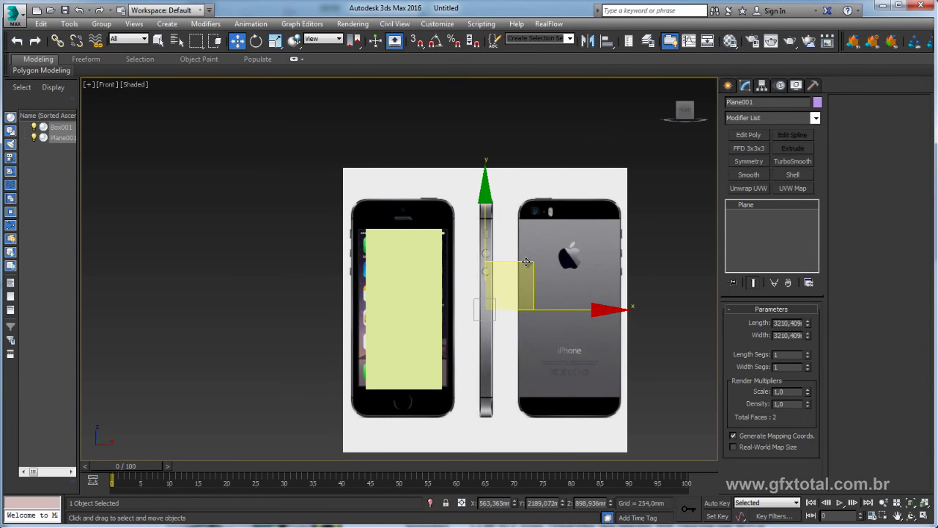
# Shrink the phone reference image uniformly to roughly the box's size, then select the box
pyautogui.press('e')
pyautogui.press('r')
pyautogui.moveTo(499, 286)
pyautogui.mouseDown()
pyautogui.moveTo(496, 299)
pyautogui.moveTo(428, 303)
pyautogui.mouseUp()
pyautogui.click(428, 303)
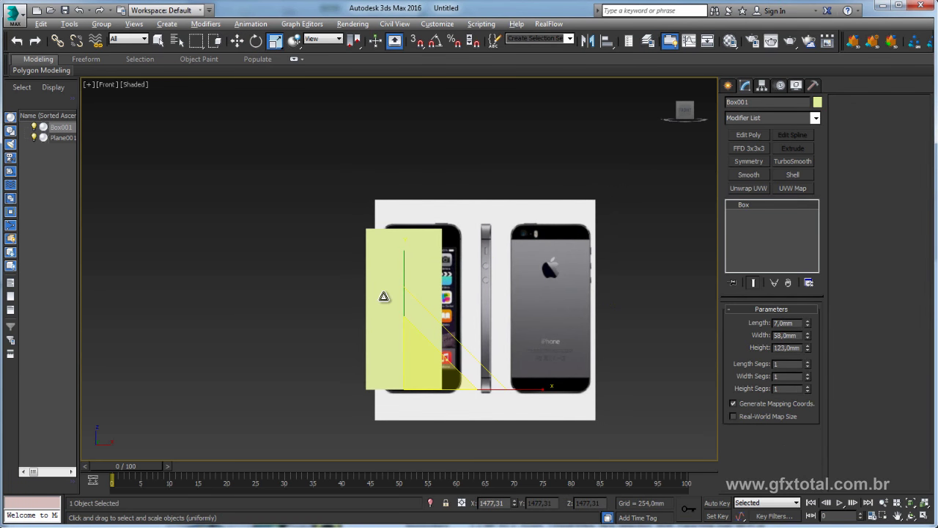
# Make the box see-through and open its Object Properties
pyautogui.hotkey('alt', 'x')
pyautogui.moveTo(468, 305); pyautogui.dragTo(429, 286, button='middle')
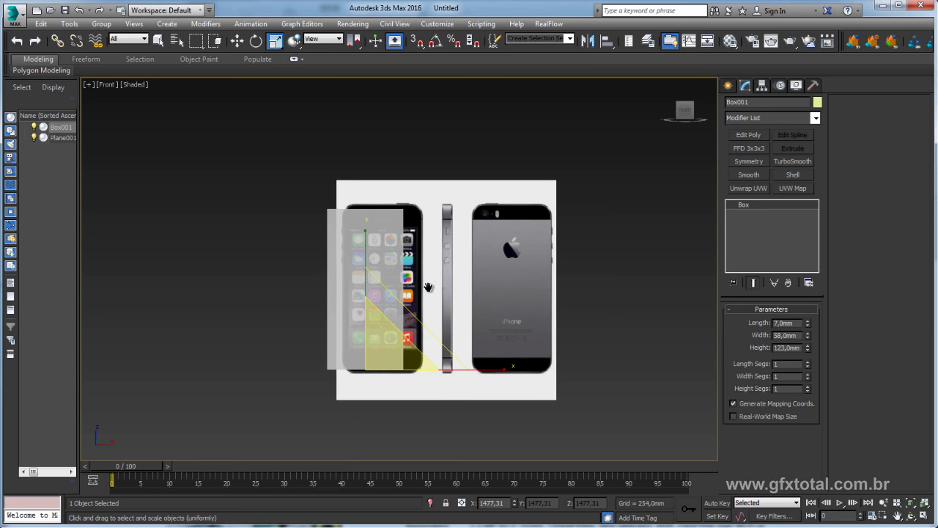
pyautogui.rightClick(365, 266)
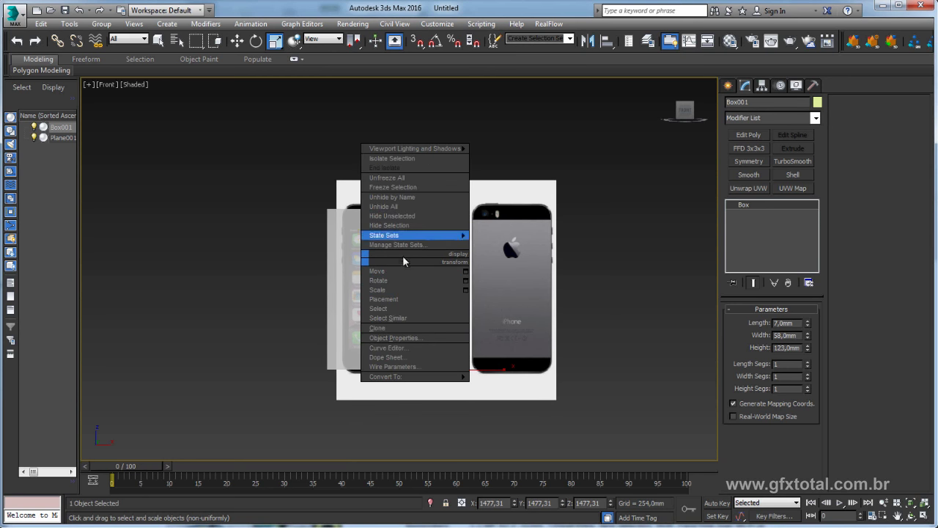
pyautogui.click(411, 339)
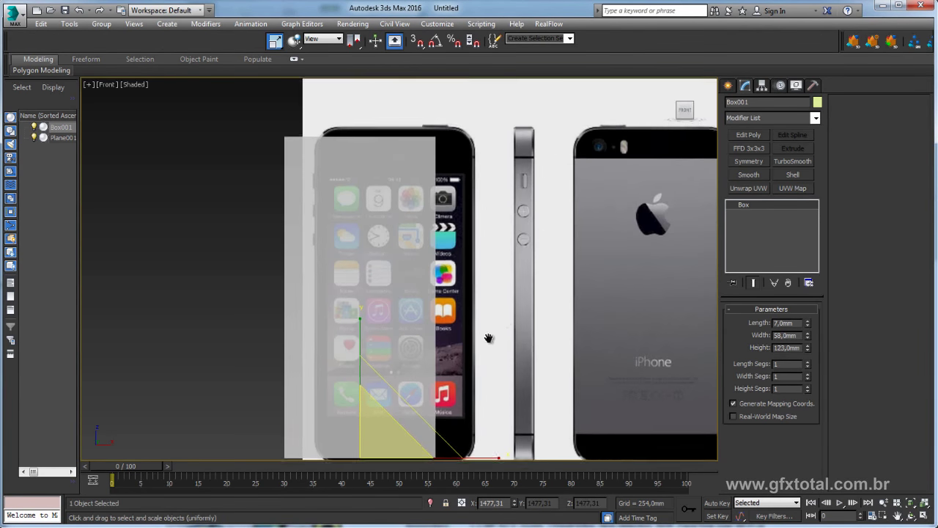
# Select the reference plane, then move and shrink it to sit under the box
pyautogui.press('w')
pyautogui.moveTo(524, 379); pyautogui.dragTo(514, 379)
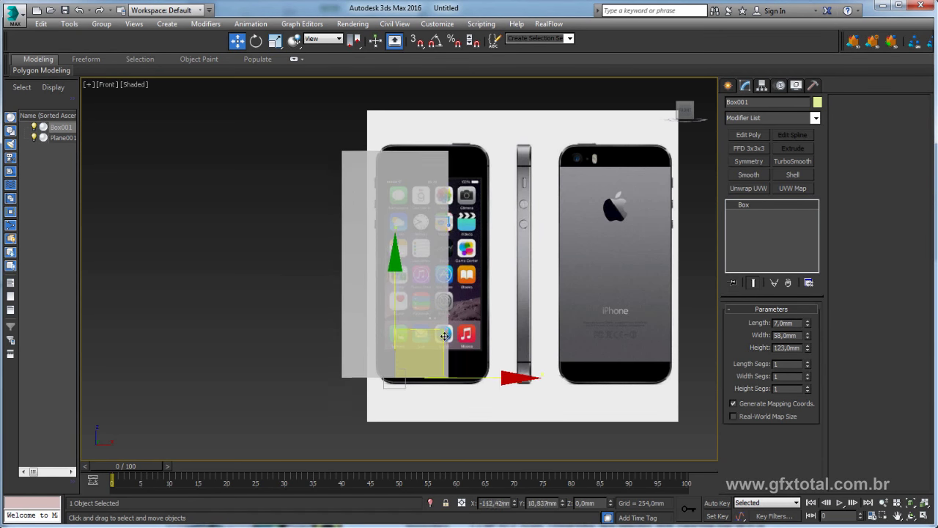
pyautogui.hotkey('ctrl', 'z')
pyautogui.click(500, 315)
pyautogui.moveTo(569, 227); pyautogui.dragTo(547, 225)
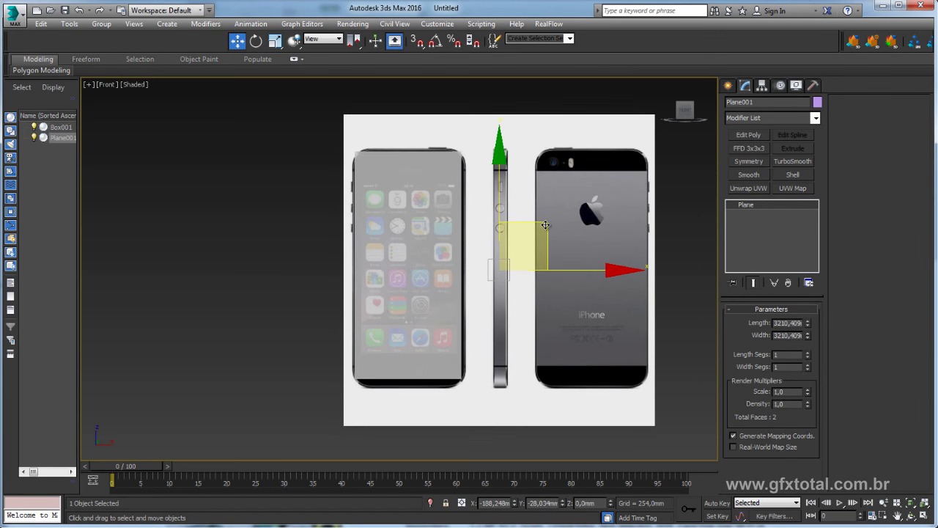
pyautogui.press('r')
pyautogui.moveTo(505, 250); pyautogui.dragTo(507, 254)
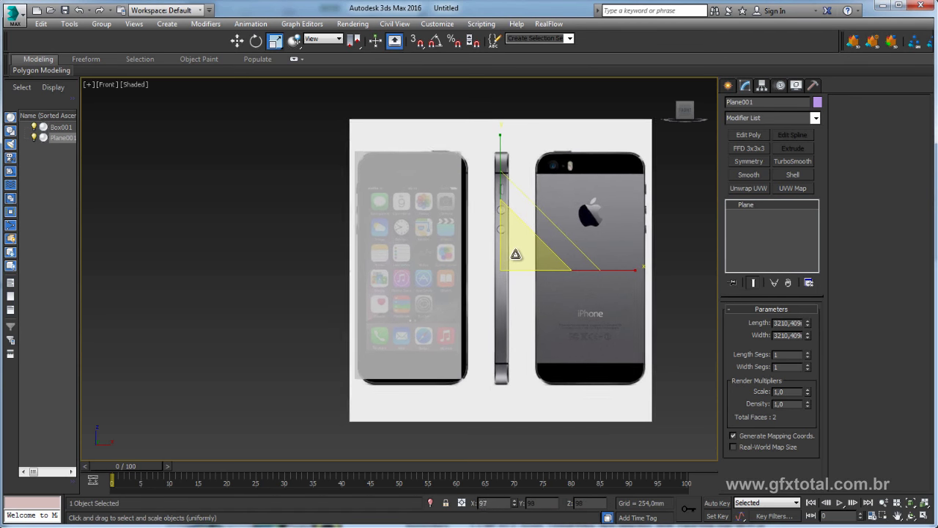
pyautogui.press('w')
pyautogui.moveTo(545, 227); pyautogui.dragTo(516, 252)
# Nudge the reference image into final alignment, then view it at an angle in Perspective
pyautogui.press('r')
pyautogui.press('w')
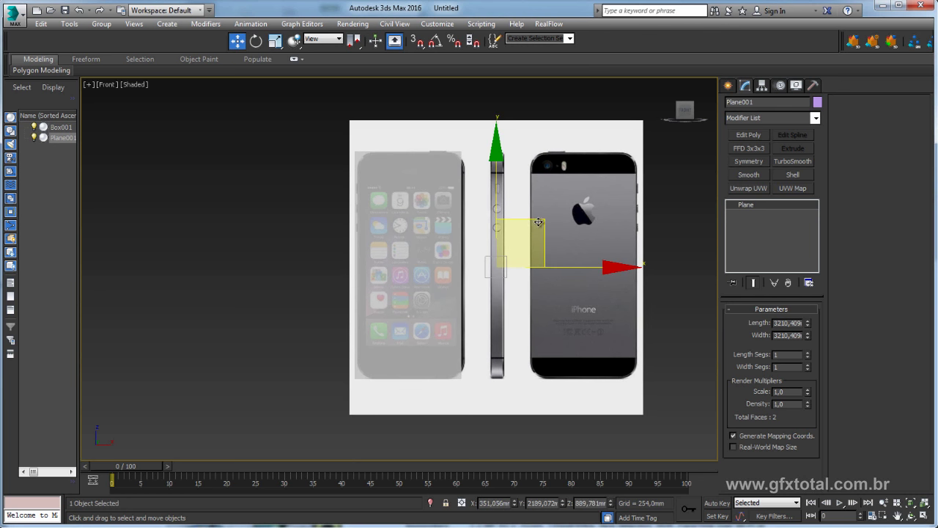
pyautogui.moveTo(539, 222); pyautogui.dragTo(536, 219)
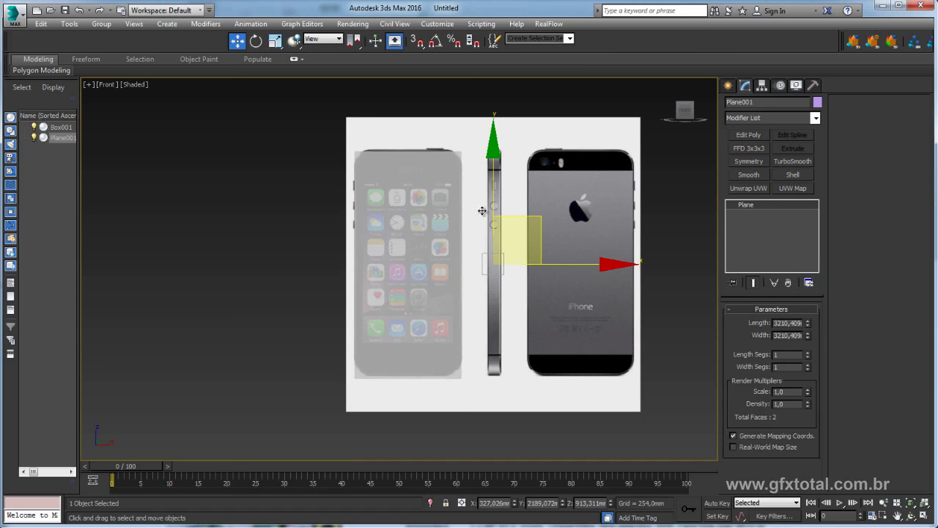
pyautogui.moveTo(482, 211); pyautogui.dragTo(468, 216)
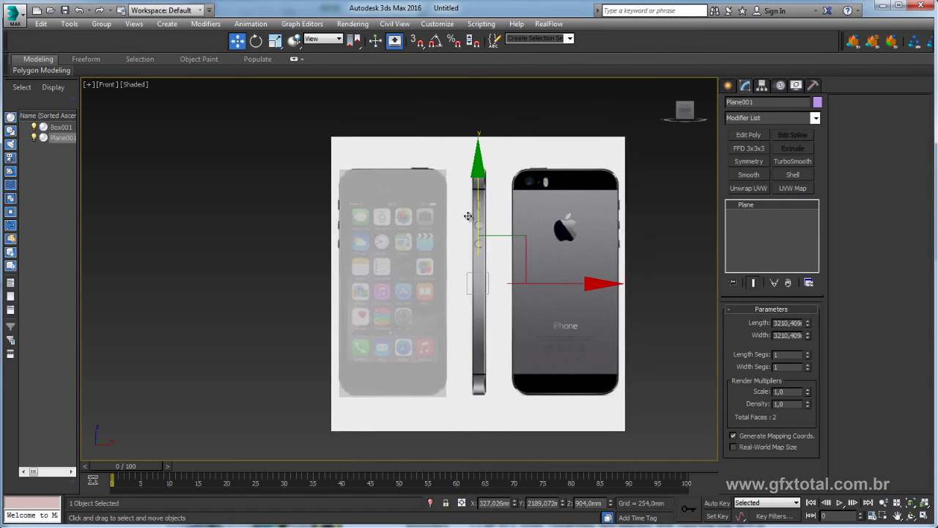
pyautogui.press('p')
pyautogui.moveTo(468, 217)
pyautogui.keyDown('alt'); pyautogui.mouseDown(button='middle')
pyautogui.moveTo(503, 215)
pyautogui.moveTo(643, 280)
pyautogui.mouseUp(button='middle'); pyautogui.keyUp('alt')
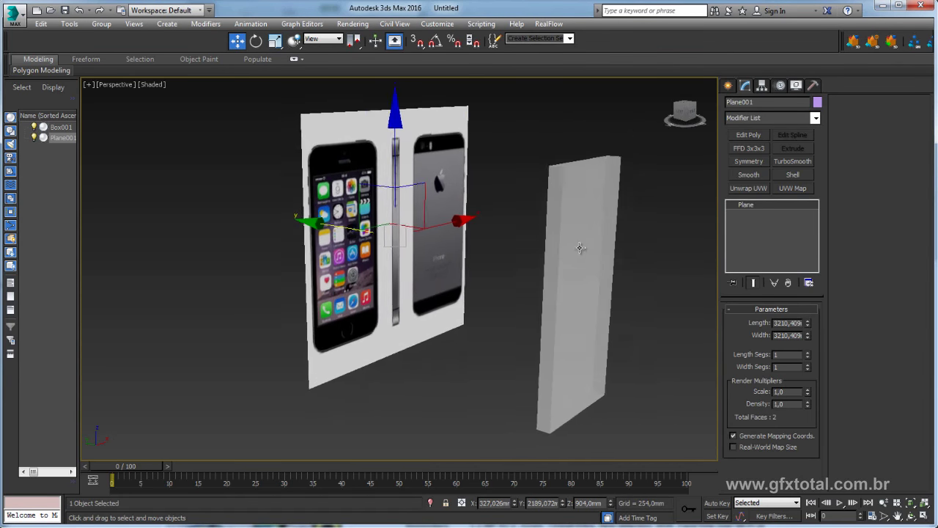
# Convert the box to an Editable Poly
pyautogui.click(580, 248)
pyautogui.moveTo(580, 248)
pyautogui.keyDown('alt'); pyautogui.mouseDown(button='middle')
pyautogui.moveTo(603, 279)
pyautogui.moveTo(511, 223)
pyautogui.mouseUp(button='middle'); pyautogui.keyUp('alt')
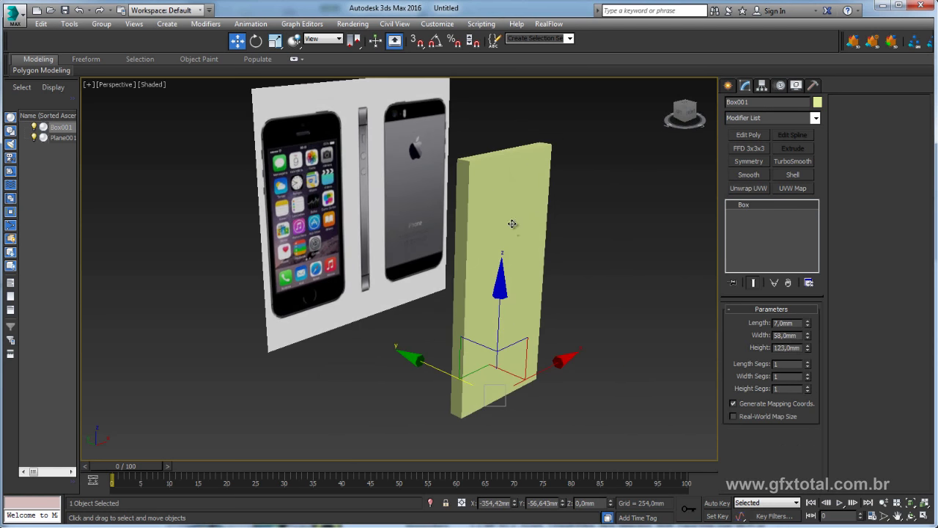
pyautogui.rightClick(512, 224)
pyautogui.click(671, 349)
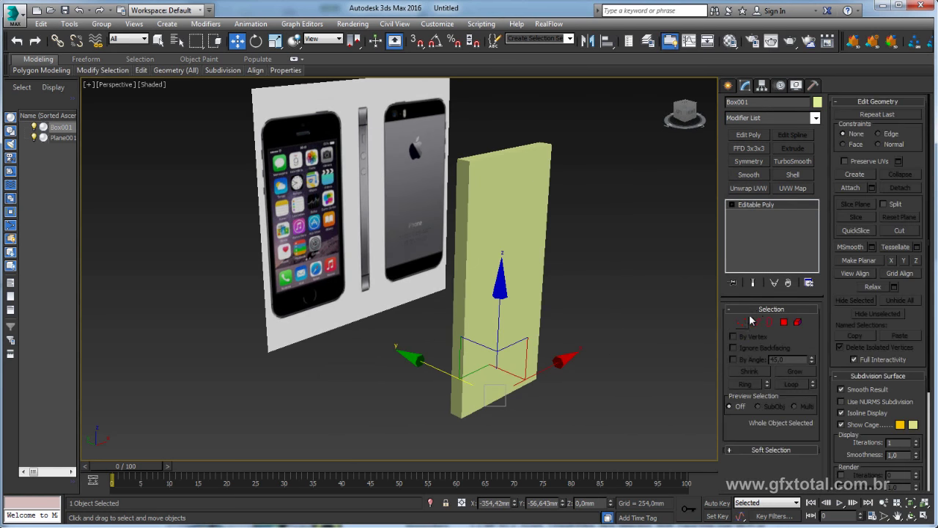
# Select only the four outline corner edges of the box in Edge mode
pyautogui.click(755, 323)
pyautogui.moveTo(378, 486); pyautogui.dragTo(412, 447)
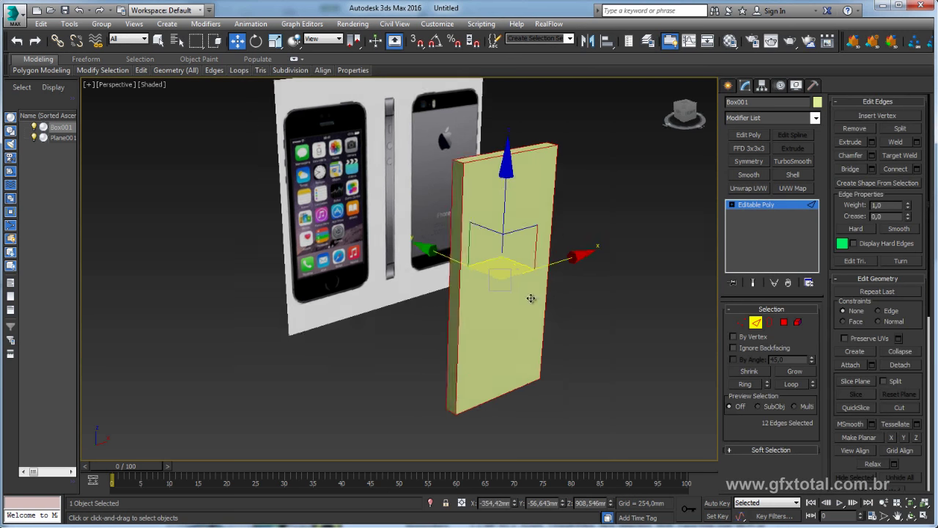
pyautogui.keyDown('alt'); pyautogui.moveTo(530, 297); pyautogui.dragTo(511, 130, button='middle'); pyautogui.keyUp('alt')
pyautogui.keyDown('alt'); pyautogui.moveTo(487, 421); pyautogui.dragTo(631, 191); pyautogui.keyUp('alt')
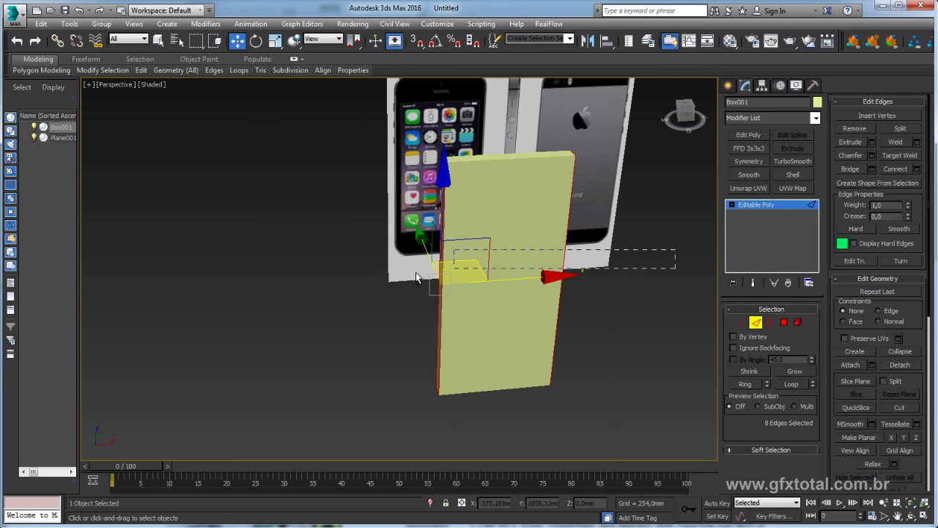
pyautogui.keyDown('alt'); pyautogui.moveTo(415, 278); pyautogui.dragTo(410, 275); pyautogui.keyUp('alt')
pyautogui.moveTo(410, 275)
pyautogui.keyDown('alt'); pyautogui.mouseDown(button='middle')
pyautogui.moveTo(402, 272)
pyautogui.moveTo(440, 300)
pyautogui.moveTo(341, 266)
pyautogui.moveTo(278, 266)
pyautogui.moveTo(288, 191)
pyautogui.moveTo(418, 274)
pyautogui.moveTo(509, 259)
pyautogui.moveTo(477, 249)
pyautogui.moveTo(482, 238)
pyautogui.mouseUp(button='middle'); pyautogui.keyUp('alt')
# Frame the phone in the Front view with the box see-through
pyautogui.press('f')
pyautogui.moveTo(440, 187); pyautogui.dragTo(506, 228, button='middle')
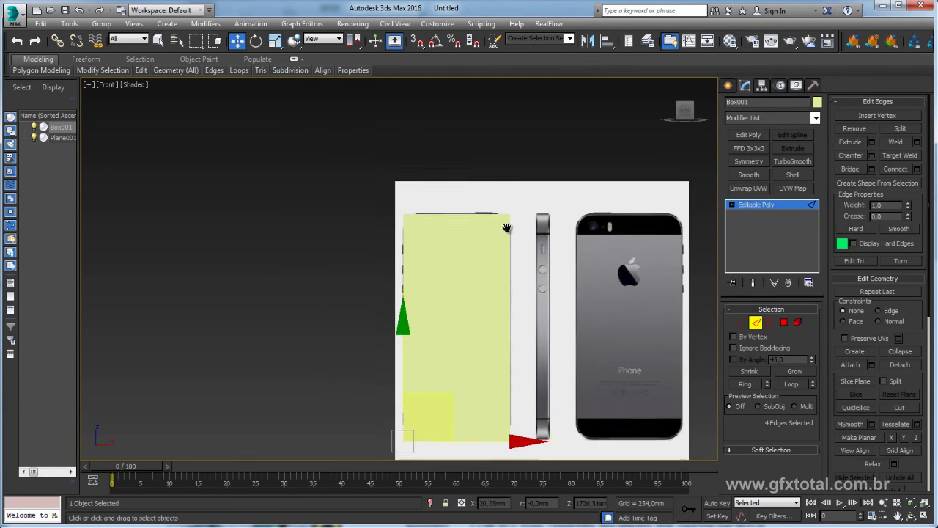
pyautogui.scroll(2, 506, 228)
pyautogui.hotkey('alt', 'x')
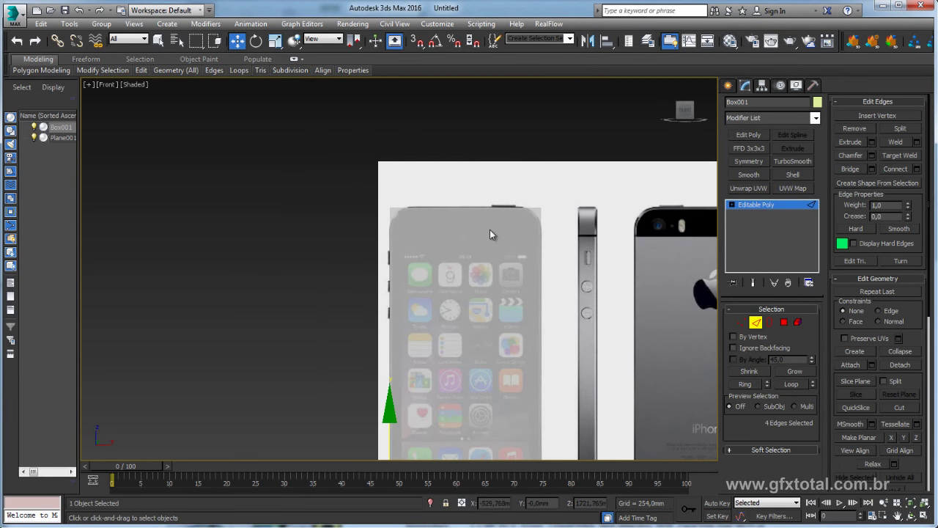
# Chamfer the four corner edges at 10.7 mm with 7 segments
pyautogui.click(872, 156)
pyautogui.moveTo(518, 304); pyautogui.dragTo(536, 294, button='middle')
pyautogui.moveTo(412, 292); pyautogui.dragTo(414, 291)
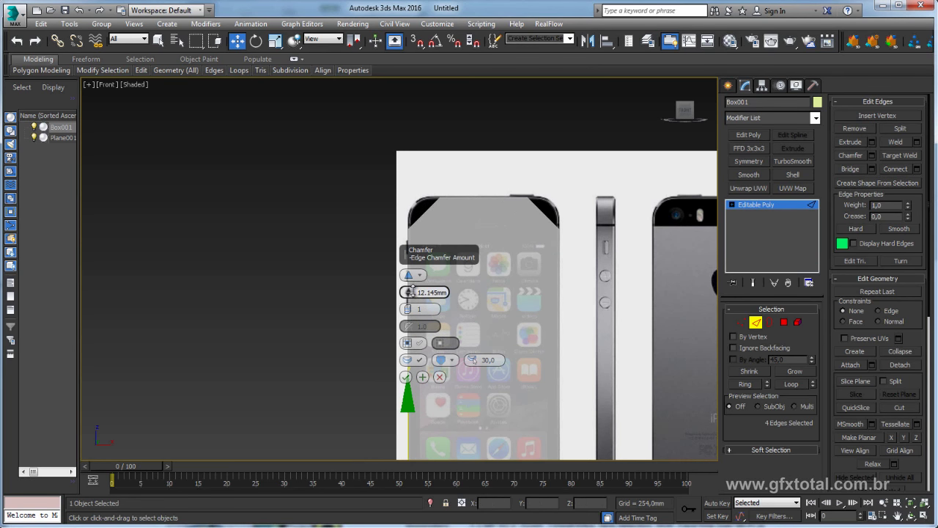
pyautogui.click(412, 305)
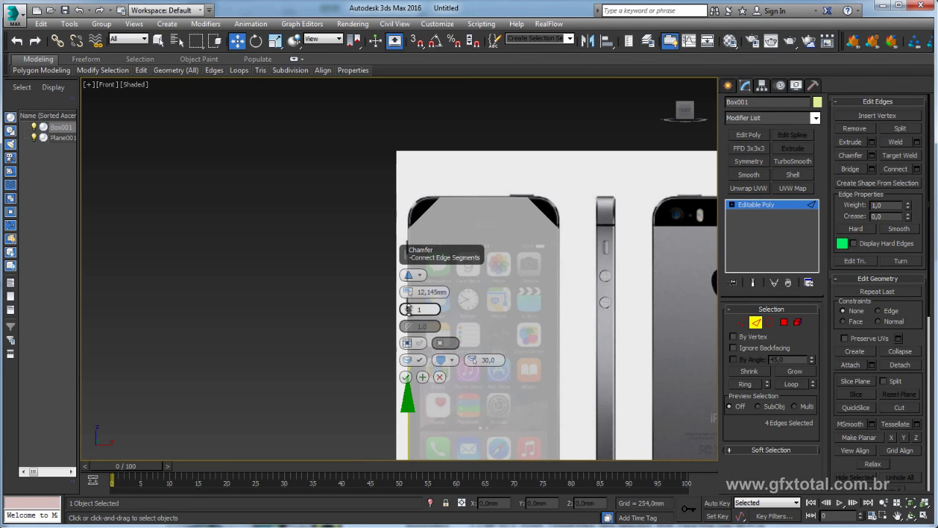
pyautogui.moveTo(414, 306); pyautogui.dragTo(416, 303)
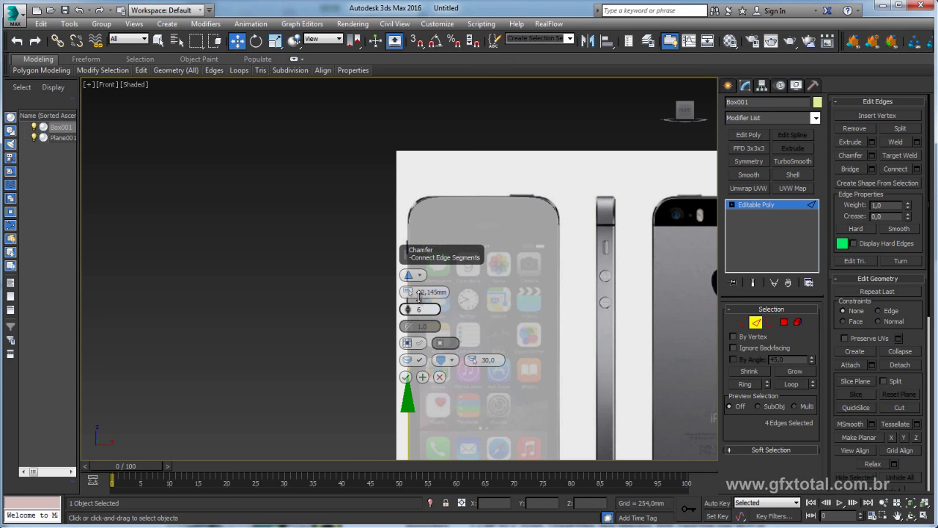
pyautogui.scroll(5, 455, 220)
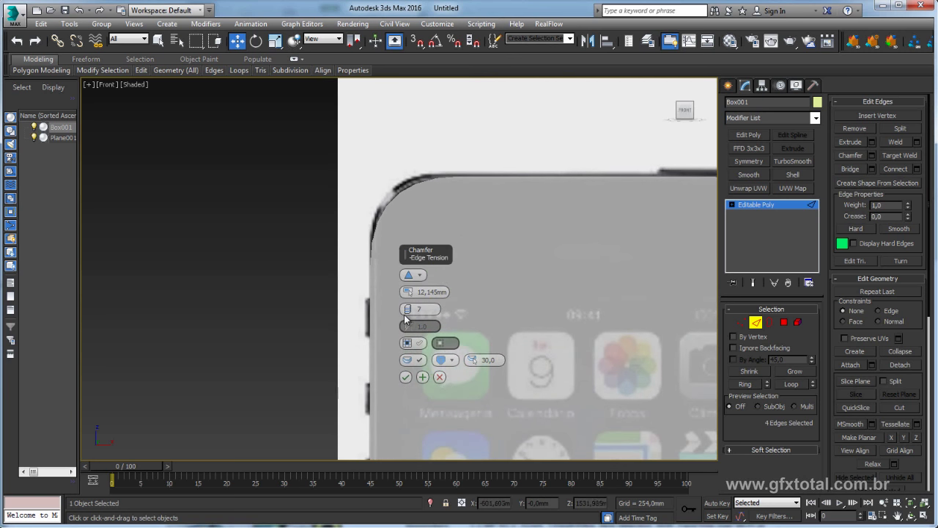
pyautogui.moveTo(405, 290); pyautogui.dragTo(407, 293)
pyautogui.write('10.7')
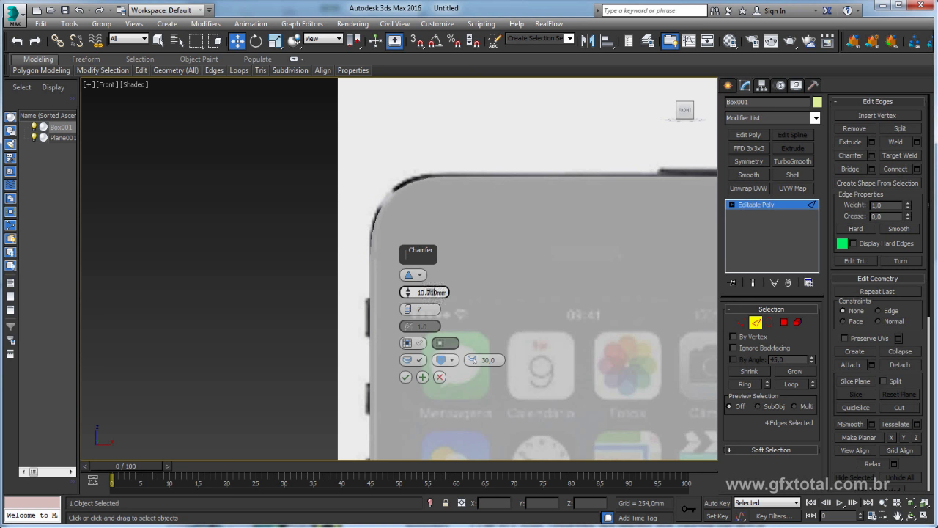
pyautogui.click(405, 379)
# Orbit around the rounded box in Perspective and leave Edge mode
pyautogui.press('p')
pyautogui.scroll(2, 462, 297)
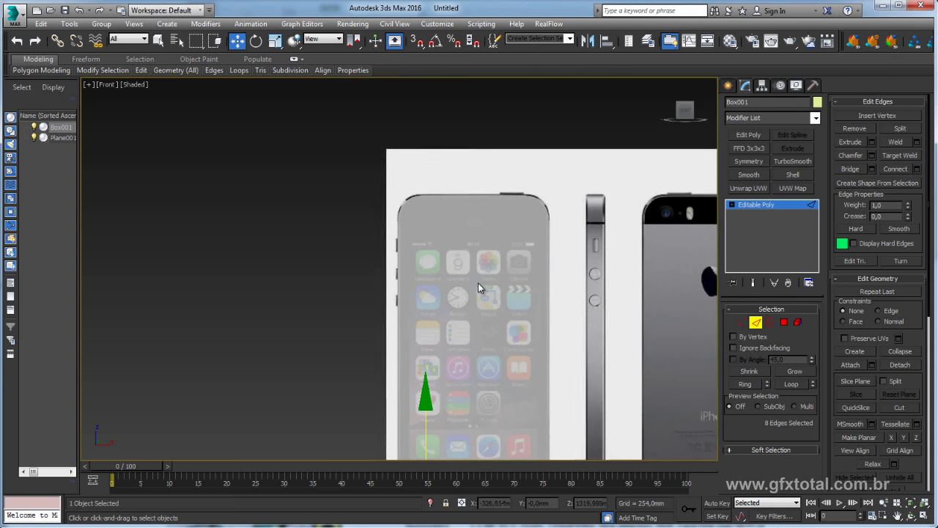
pyautogui.scroll(2, 478, 283)
pyautogui.moveTo(491, 299)
pyautogui.keyDown('alt'); pyautogui.mouseDown(button='middle')
pyautogui.moveTo(520, 338)
pyautogui.moveTo(566, 327)
pyautogui.moveTo(497, 292)
pyautogui.moveTo(681, 329)
pyautogui.moveTo(416, 268)
pyautogui.moveTo(431, 430)
pyautogui.mouseUp(button='middle'); pyautogui.keyUp('alt')
pyautogui.click(759, 205)
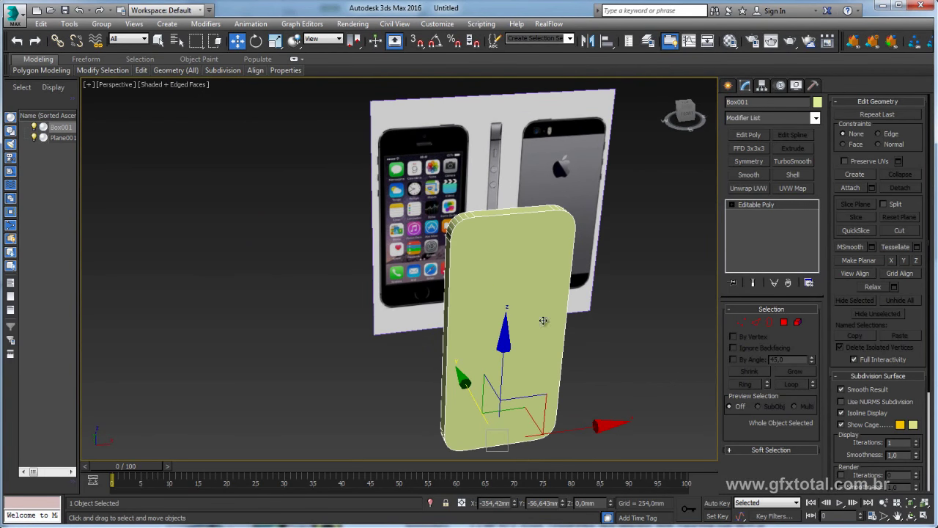
pyautogui.click(444, 517)
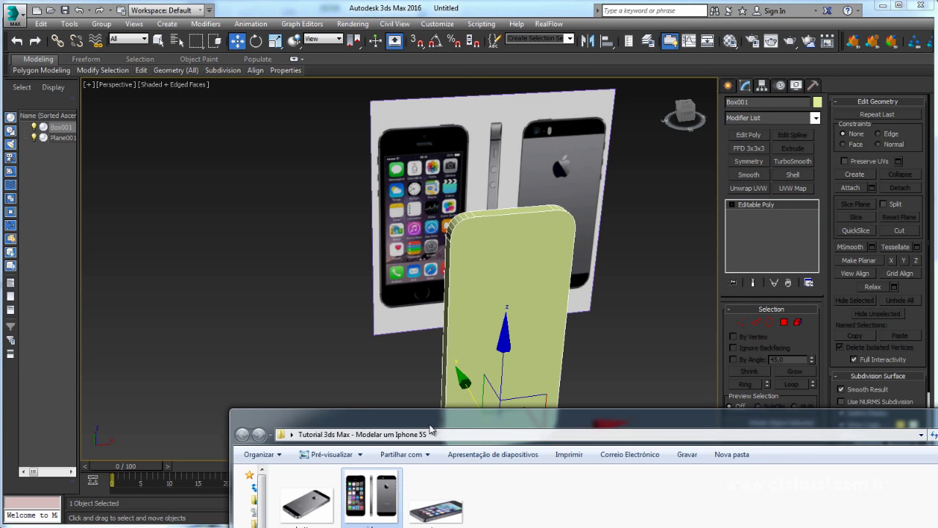
pyautogui.moveTo(444, 416); pyautogui.dragTo(524, 179)
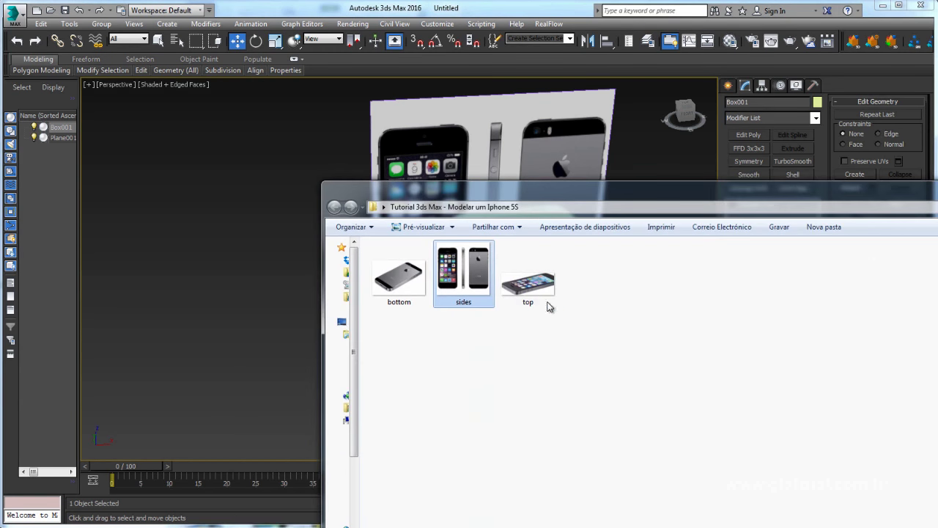
pyautogui.doubleClick(400, 279)
pyautogui.scroll(1, 486, 327)
pyautogui.scroll(3, 469, 337)
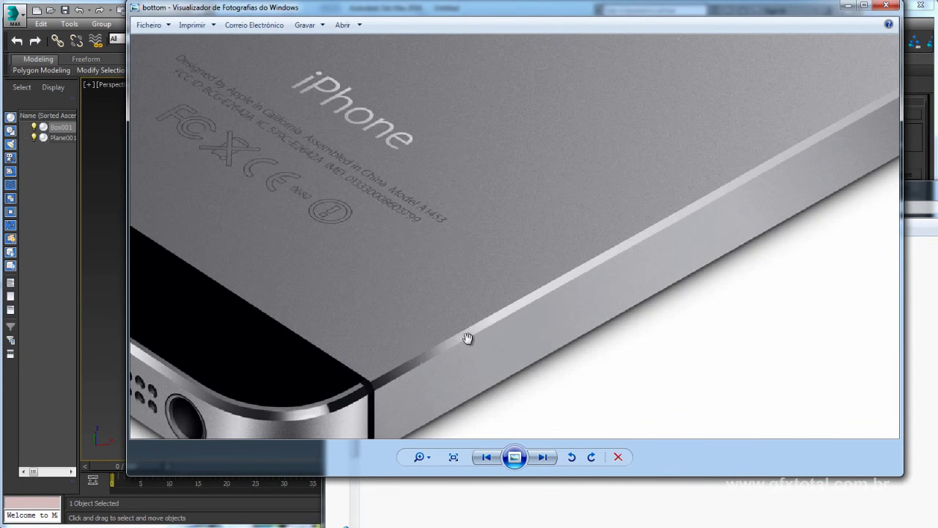
pyautogui.scroll(2, 540, 224)
pyautogui.moveTo(539, 223); pyautogui.dragTo(560, 206)
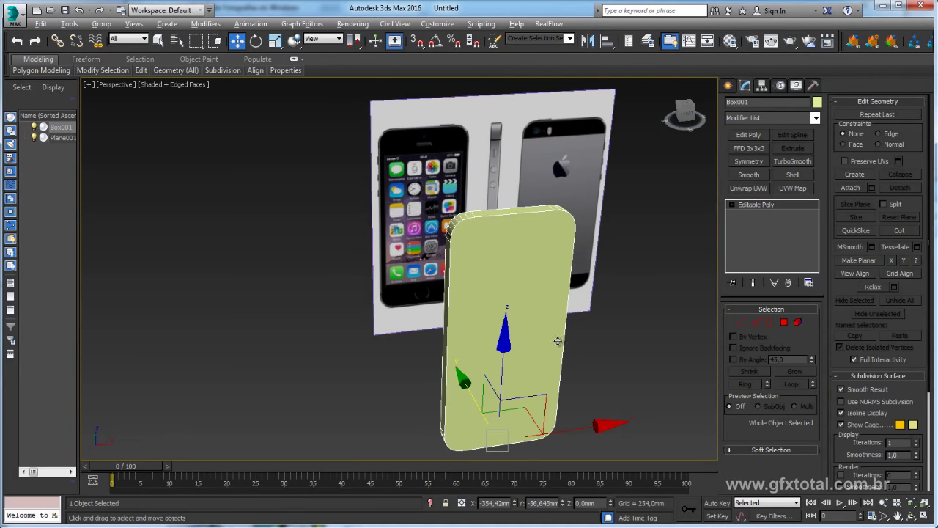
# Inset the two selected front and back polygons by 1.0 mm
pyautogui.press('4')
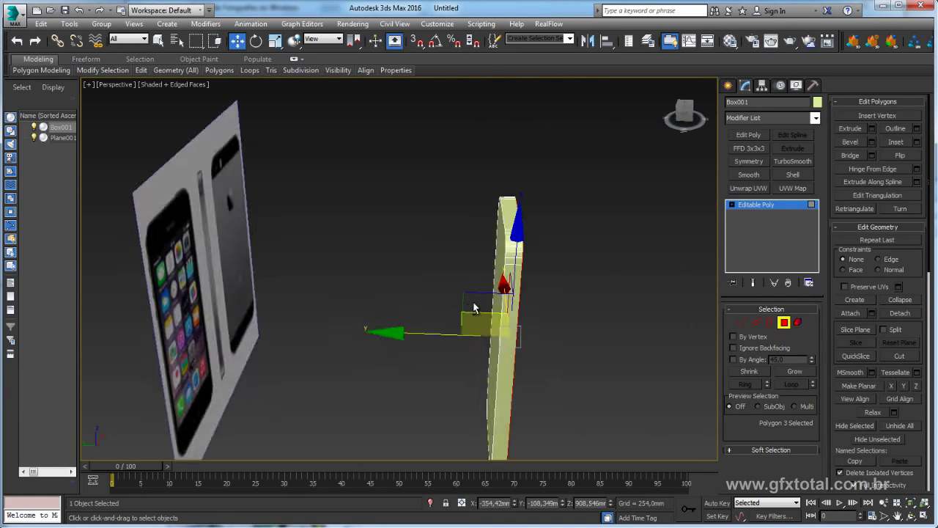
pyautogui.moveTo(513, 338)
pyautogui.keyDown('alt'); pyautogui.mouseDown(button='middle')
pyautogui.moveTo(614, 335)
pyautogui.moveTo(539, 341)
pyautogui.mouseUp(button='middle'); pyautogui.keyUp('alt')
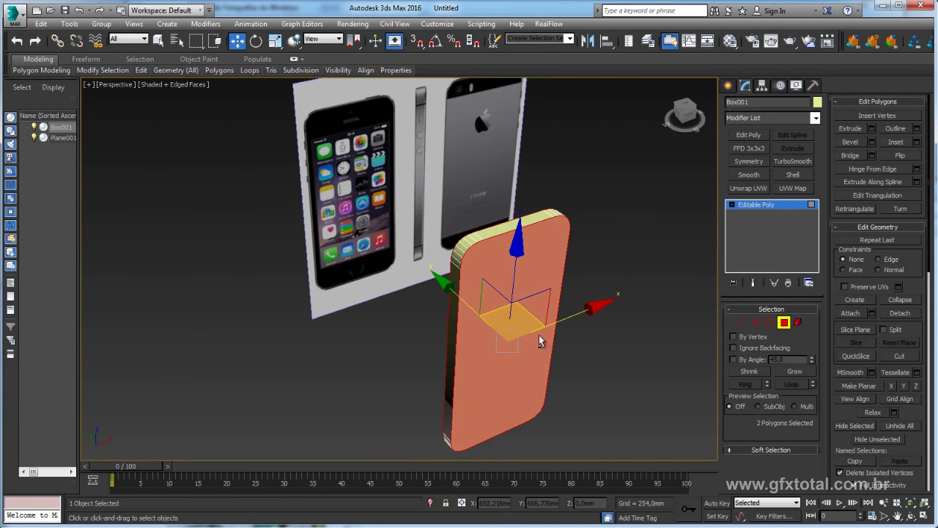
pyautogui.click(916, 144)
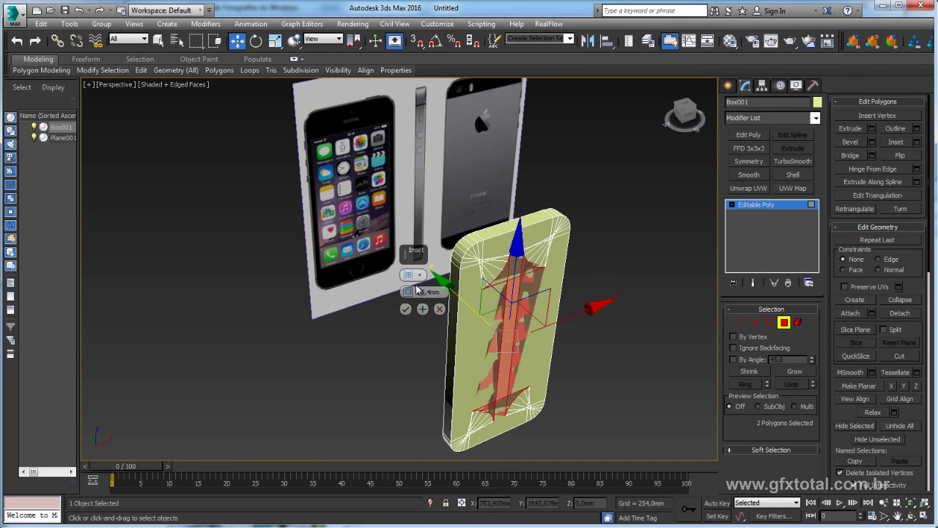
pyautogui.moveTo(412, 288); pyautogui.dragTo(412, 279)
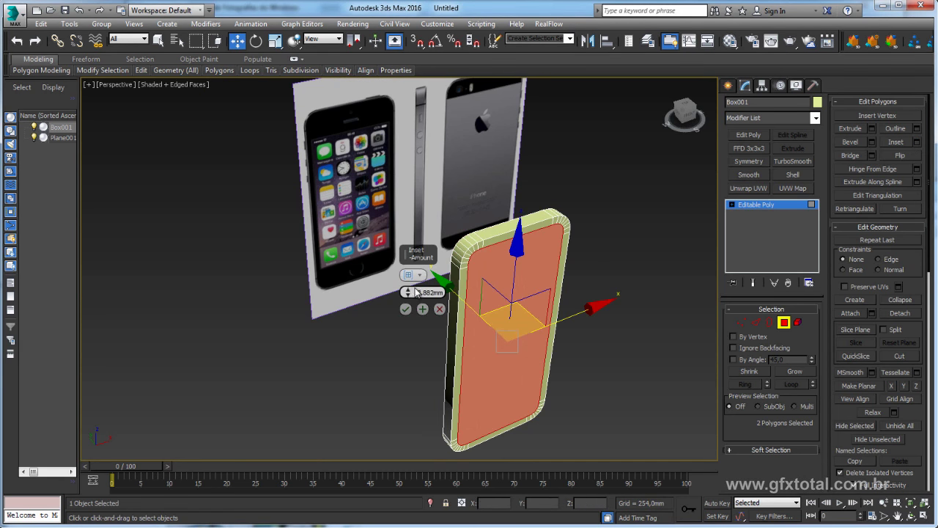
pyautogui.scroll(3, 418, 291)
pyautogui.scroll(3, 431, 292)
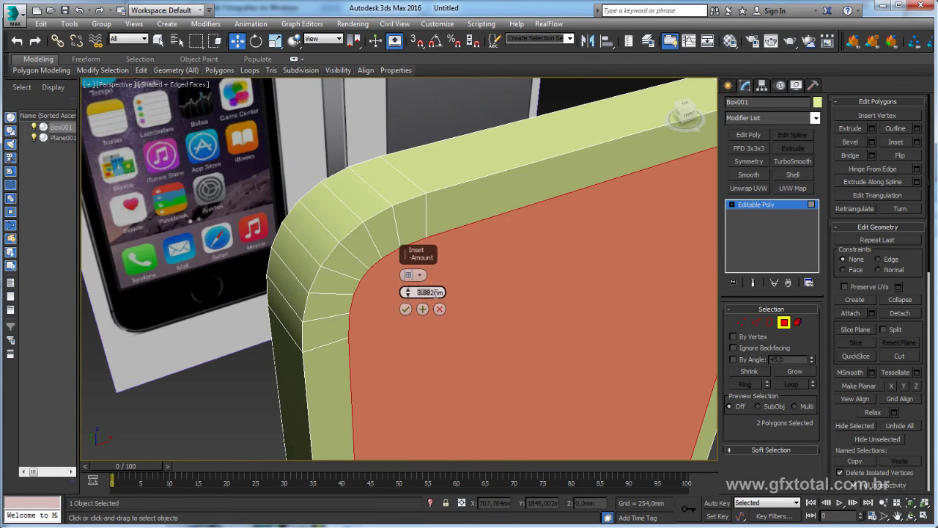
pyautogui.write('0')
pyautogui.press('Return')
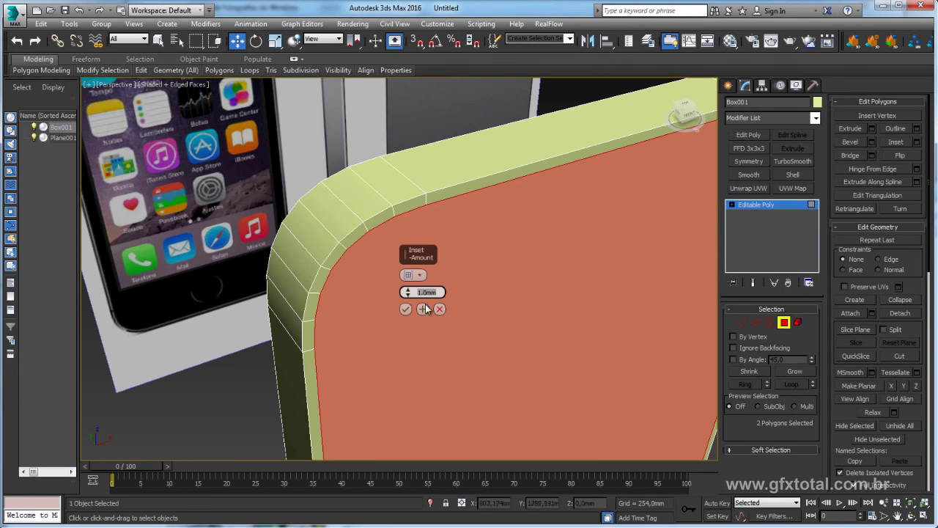
pyautogui.click(405, 308)
# Select two inset border edges and extend them into full edge loops
pyautogui.click(755, 323)
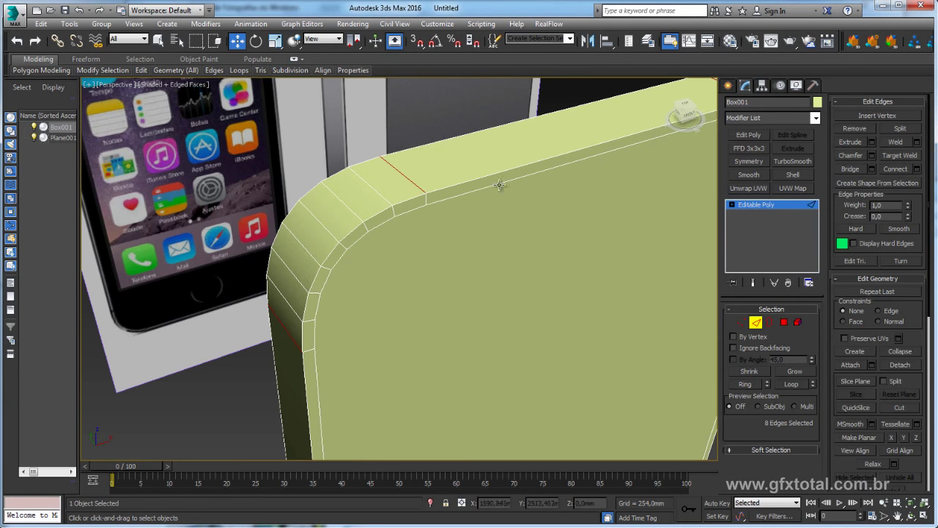
pyautogui.click(493, 174)
pyautogui.keyDown('ctrl'); pyautogui.click(445, 143); pyautogui.keyUp('ctrl')
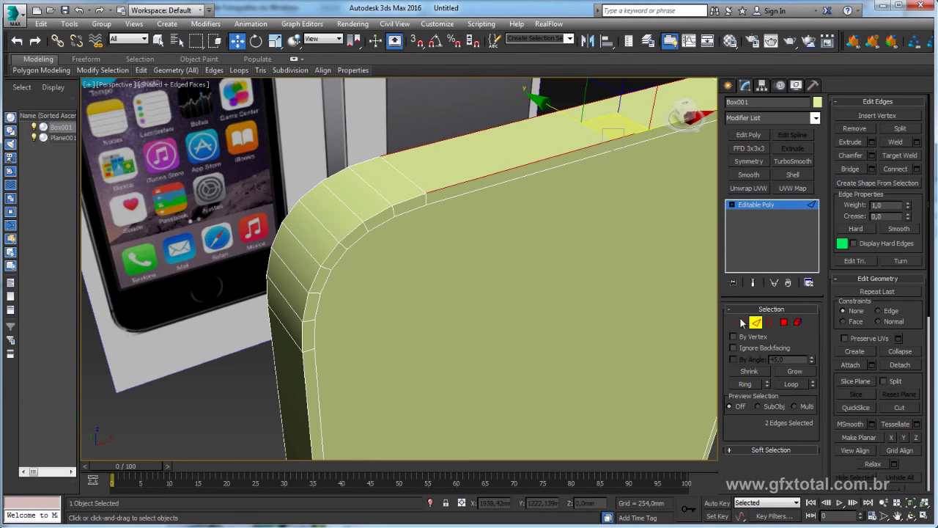
pyautogui.click(793, 384)
pyautogui.keyDown('alt'); pyautogui.moveTo(580, 318); pyautogui.dragTo(591, 311, button='middle'); pyautogui.keyUp('alt')
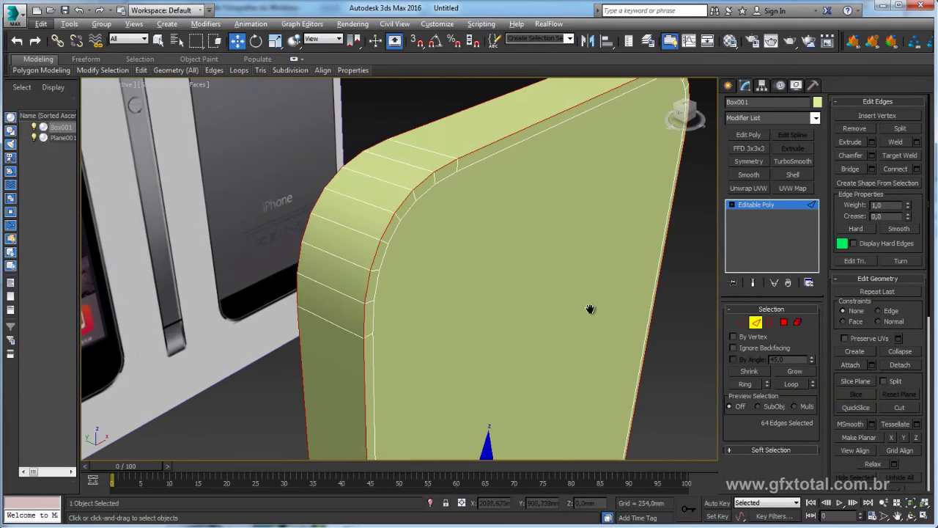
# Chamfer the border loops by 0.5 mm with a single segment
pyautogui.click(872, 155)
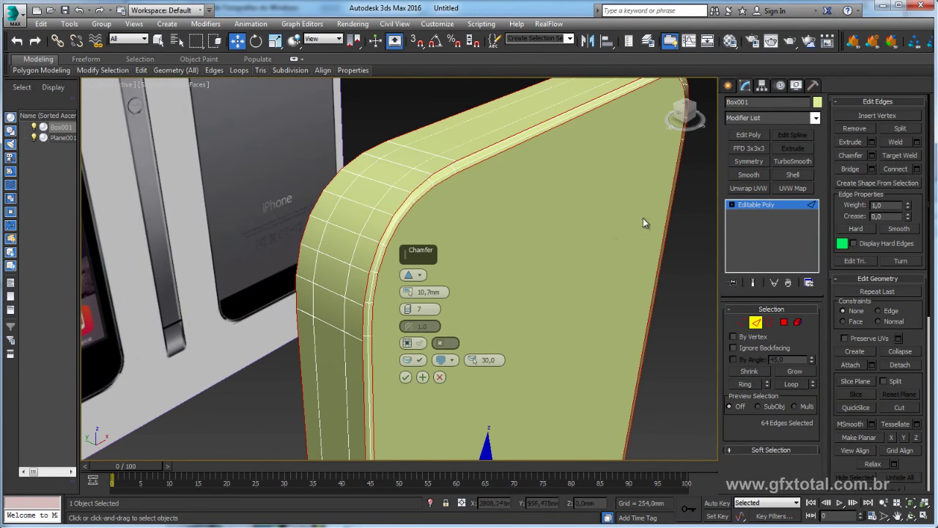
pyautogui.rightClick(408, 311)
pyautogui.write('5')
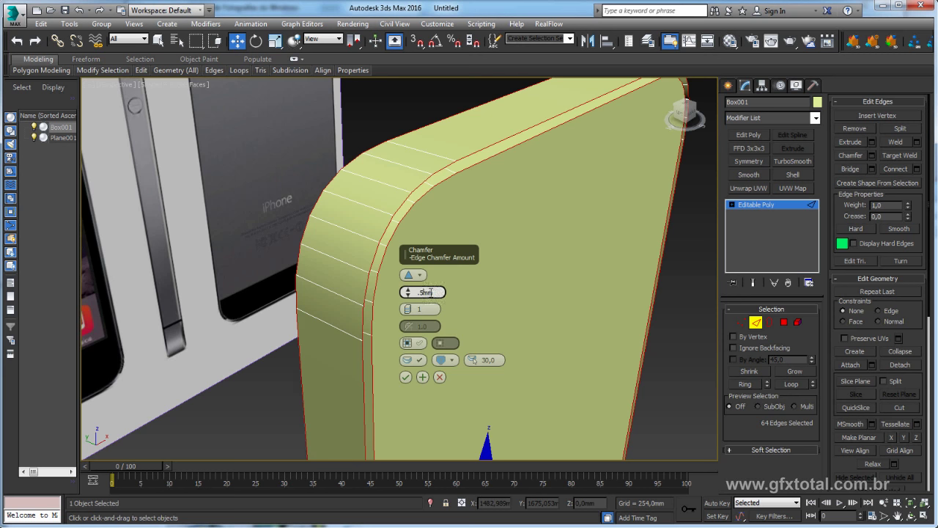
pyautogui.press('Return')
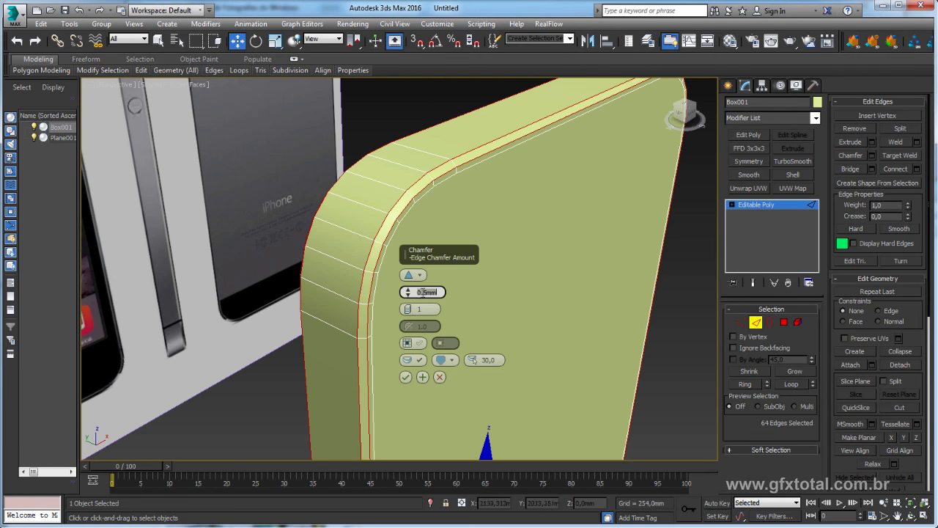
pyautogui.click(405, 377)
# View the whole phone body frontally and compare it with the reference photo
pyautogui.scroll(-5, 488, 243)
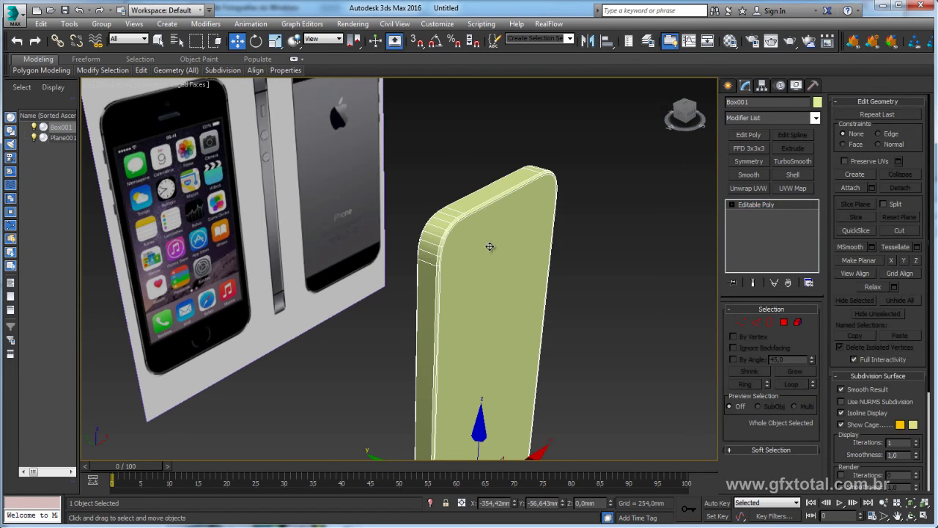
pyautogui.moveTo(488, 243)
pyautogui.keyDown('alt'); pyautogui.mouseDown(button='middle')
pyautogui.moveTo(461, 272)
pyautogui.moveTo(523, 266)
pyautogui.moveTo(502, 290)
pyautogui.mouseUp(button='middle'); pyautogui.keyUp('alt')
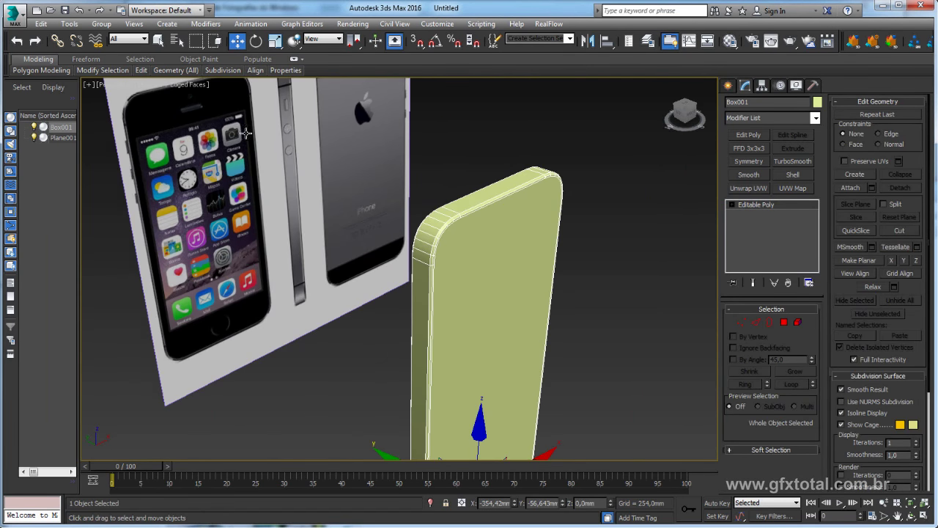
pyautogui.keyDown('alt'); pyautogui.moveTo(246, 133); pyautogui.dragTo(320, 140, button='middle'); pyautogui.keyUp('alt')
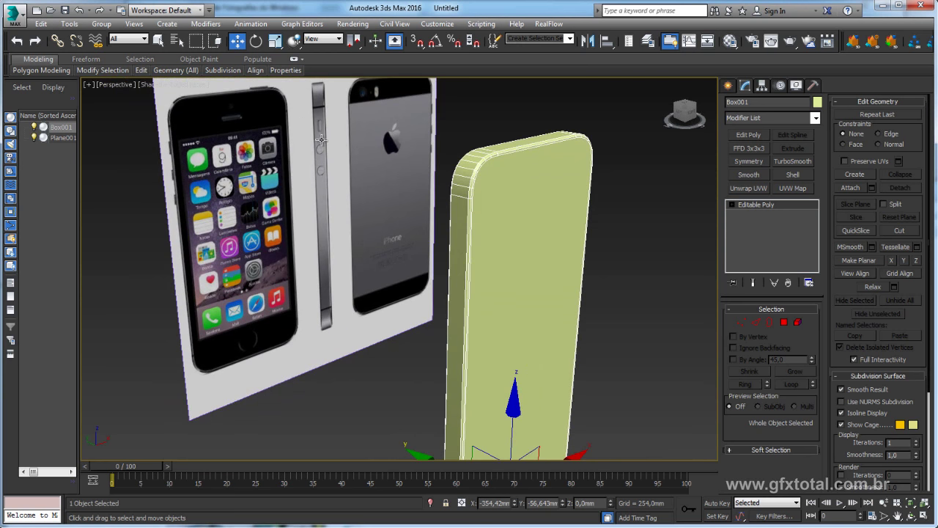
pyautogui.hotkey('alt', 'Tab')
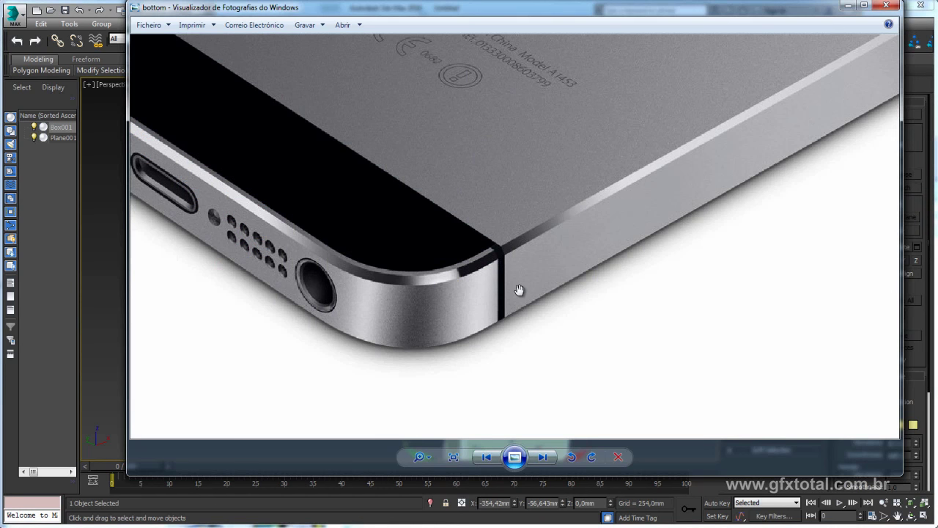
pyautogui.scroll(-3, 518, 286)
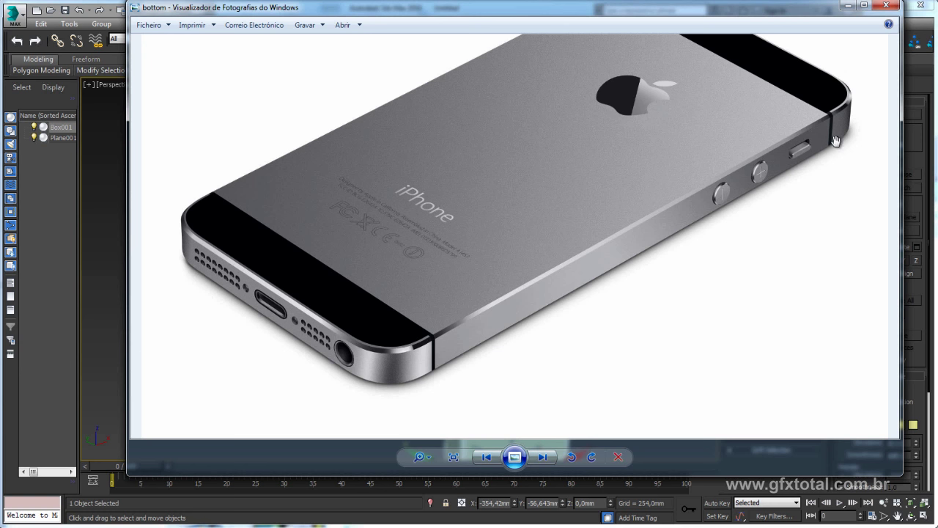
pyautogui.hotkey('alt', 'Tab')
# Select the 12 side edges of the phone body and frame them in Front view
pyautogui.keyDown('alt'); pyautogui.moveTo(621, 280); pyautogui.dragTo(601, 286, button='middle'); pyautogui.keyUp('alt')
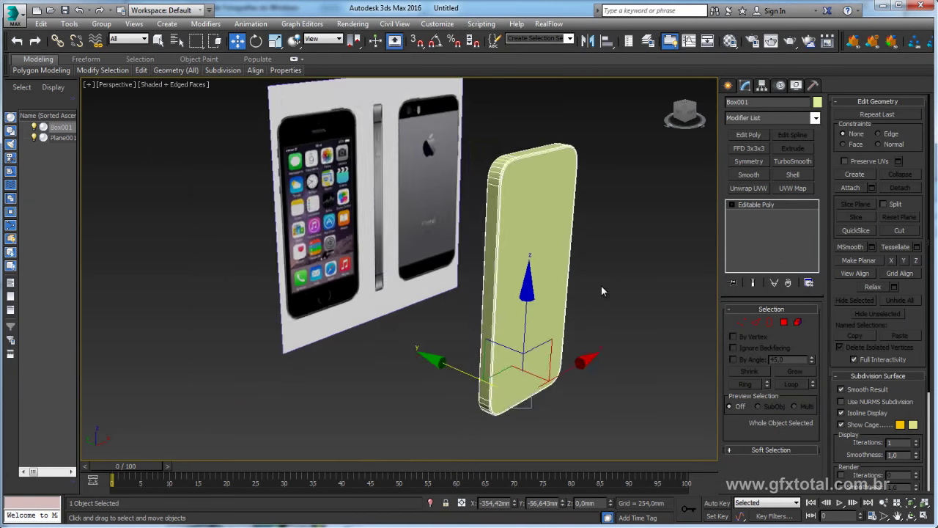
pyautogui.scroll(2, 601, 285)
pyautogui.click(756, 323)
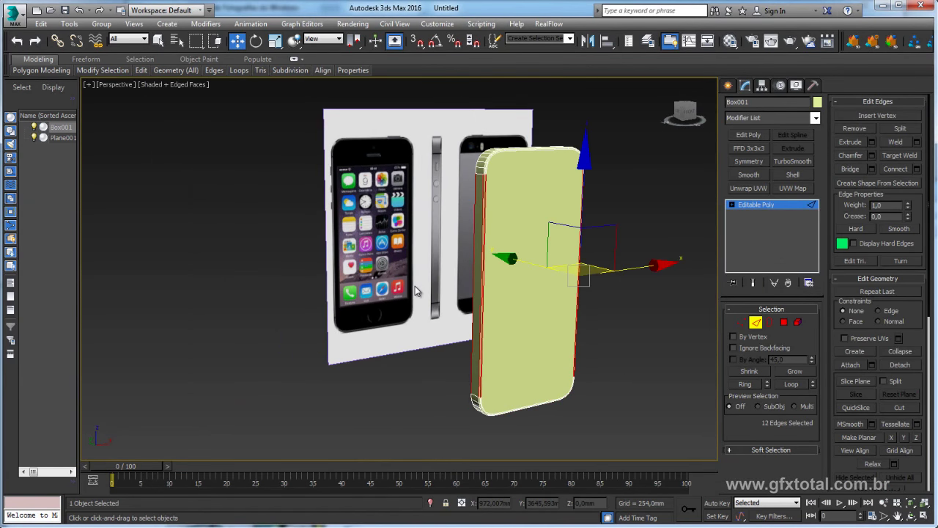
pyautogui.press('f')
pyautogui.scroll(3, 618, 318)
pyautogui.scroll(1, 572, 264)
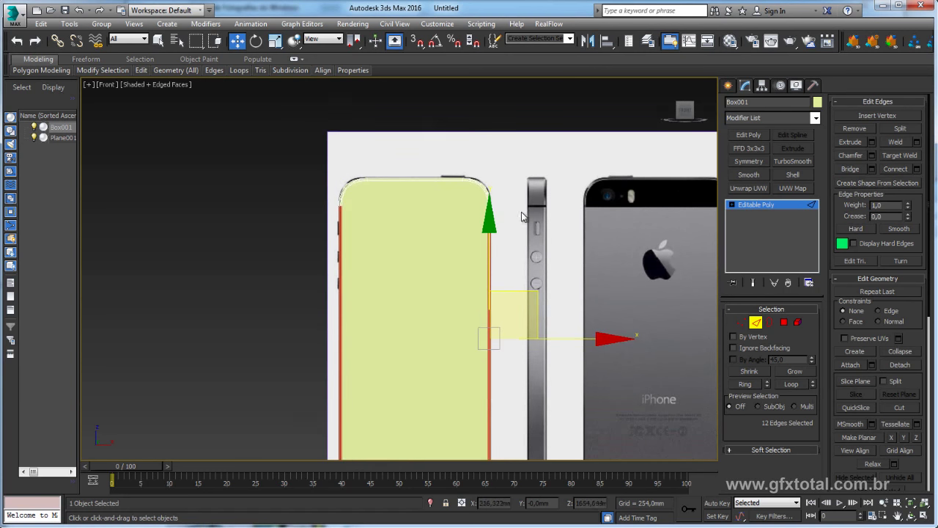
pyautogui.scroll(3, 517, 209)
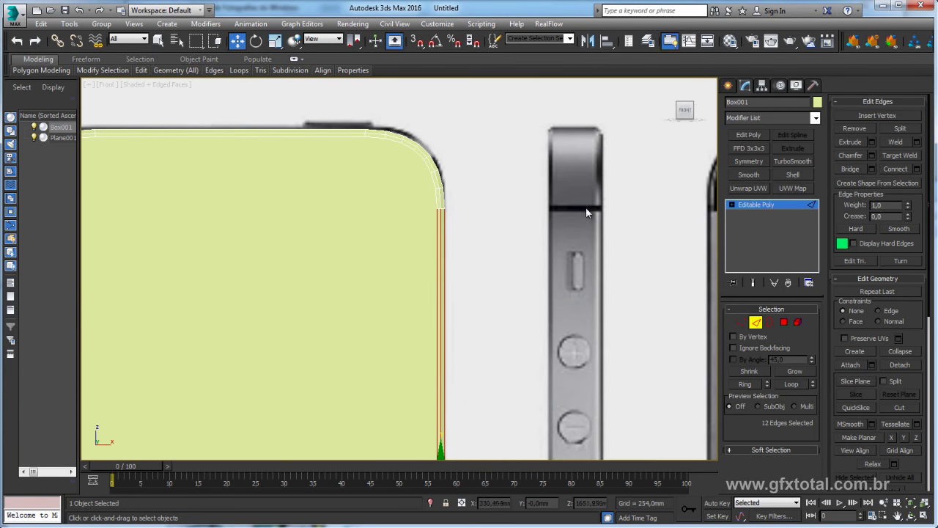
pyautogui.scroll(-2, 524, 227)
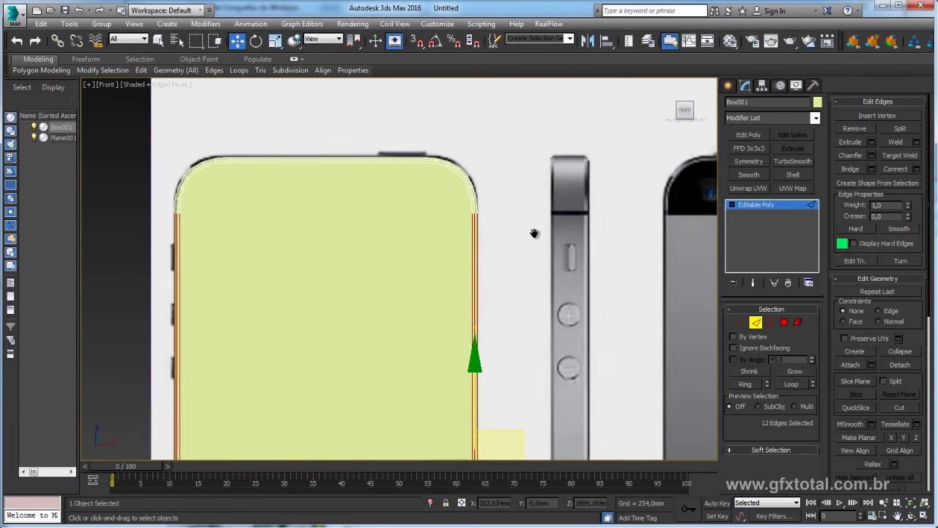
pyautogui.moveTo(532, 281); pyautogui.dragTo(573, 288, button='middle')
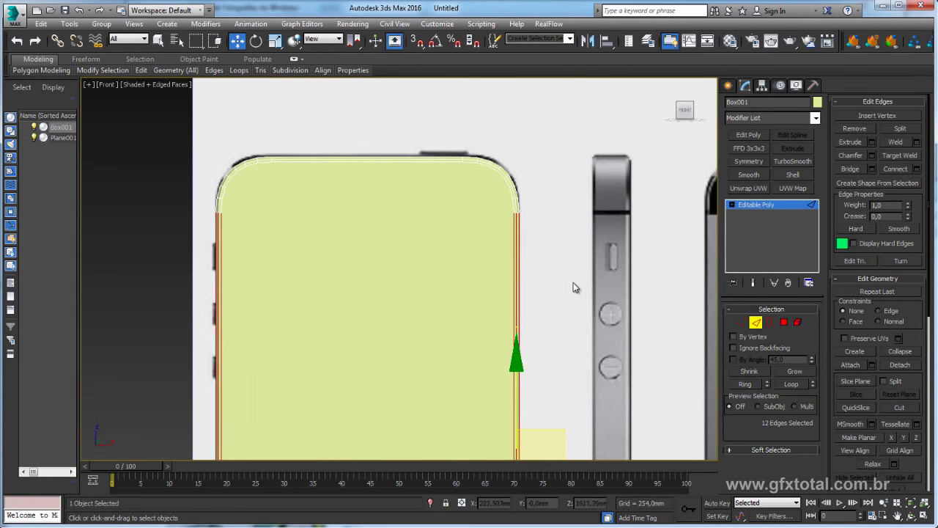
# Connect the side edges with 2 segments, Pinch 98 and Slide 0
pyautogui.click(916, 170)
pyautogui.moveTo(407, 276)
pyautogui.mouseDown()
pyautogui.moveTo(413, 141)
pyautogui.moveTo(427, 78)
pyautogui.mouseUp()
pyautogui.scroll(-2, 498, 242)
pyautogui.scroll(-2, 522, 176)
pyautogui.moveTo(498, 243)
pyautogui.mouseDown(button='middle')
pyautogui.moveTo(522, 176)
pyautogui.moveTo(501, 212)
pyautogui.moveTo(489, 174)
pyautogui.moveTo(477, 232)
pyautogui.mouseUp(button='middle')
pyautogui.scroll(2, 500, 247)
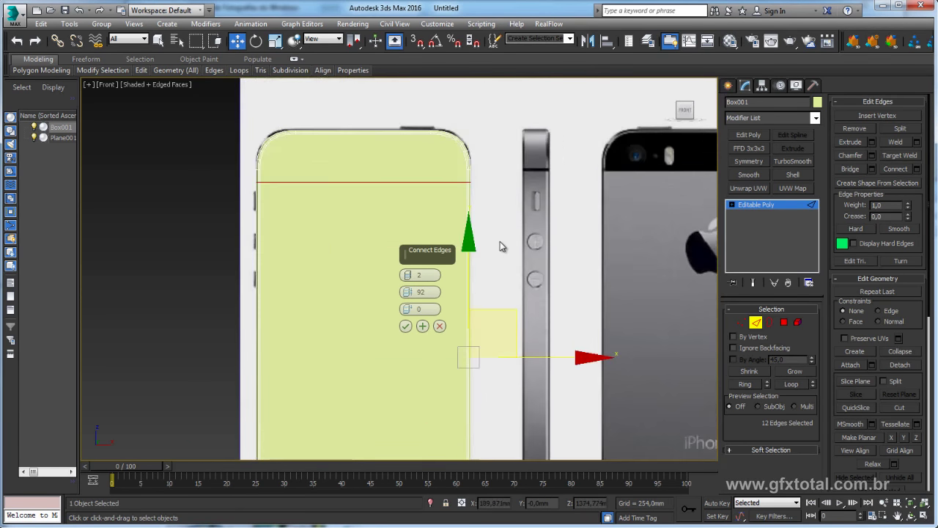
pyautogui.scroll(3, 500, 247)
pyautogui.moveTo(492, 186)
pyautogui.mouseDown(button='middle')
pyautogui.moveTo(578, 314)
pyautogui.moveTo(509, 325)
pyautogui.mouseUp(button='middle')
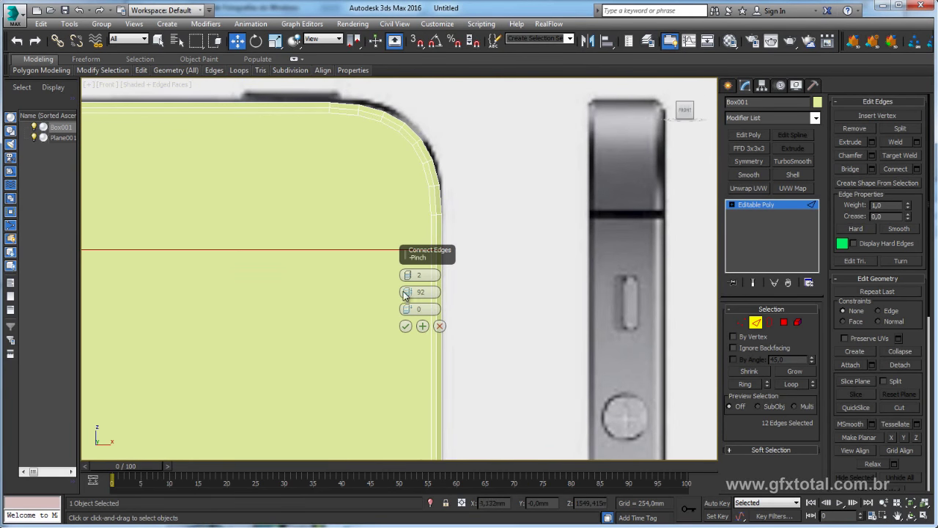
pyautogui.moveTo(405, 294); pyautogui.dragTo(431, 272)
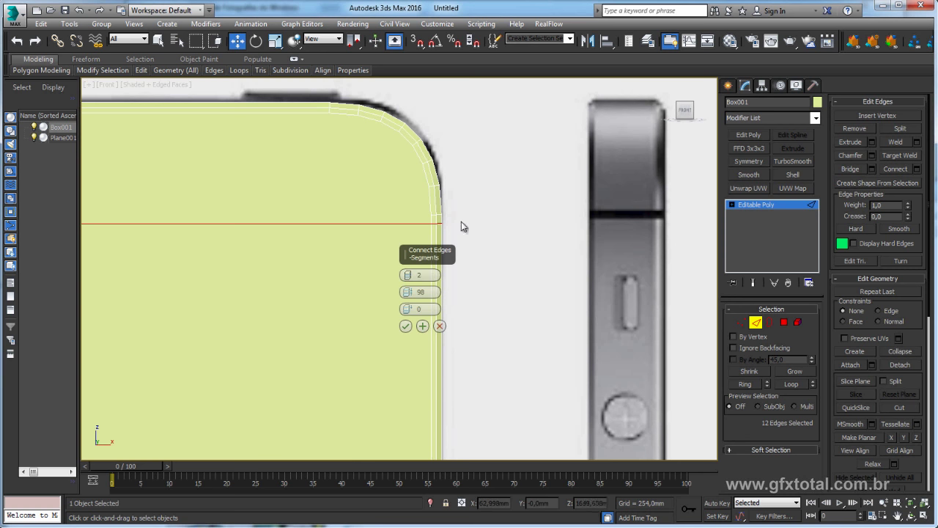
pyautogui.click(405, 327)
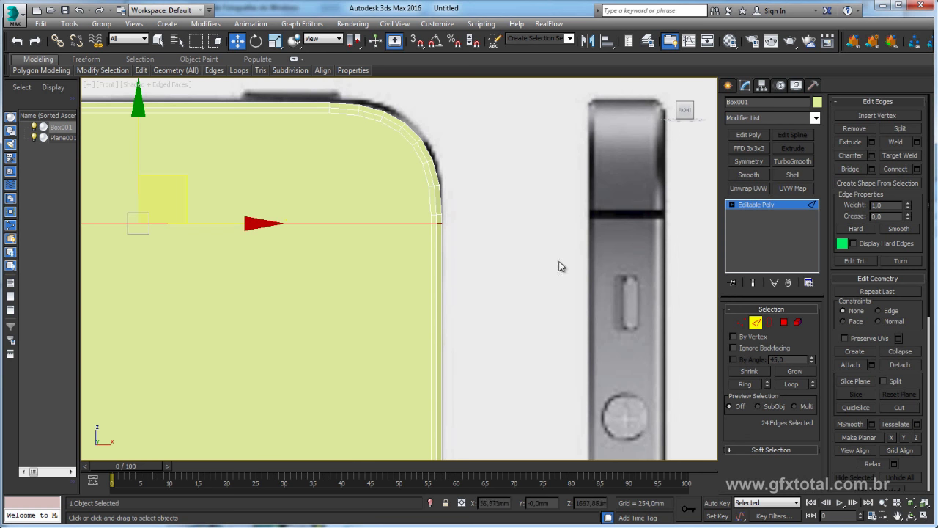
# Leave Edge level and orbit the rounded phone body in Perspective view
pyautogui.click(773, 206)
pyautogui.scroll(-3, 501, 265)
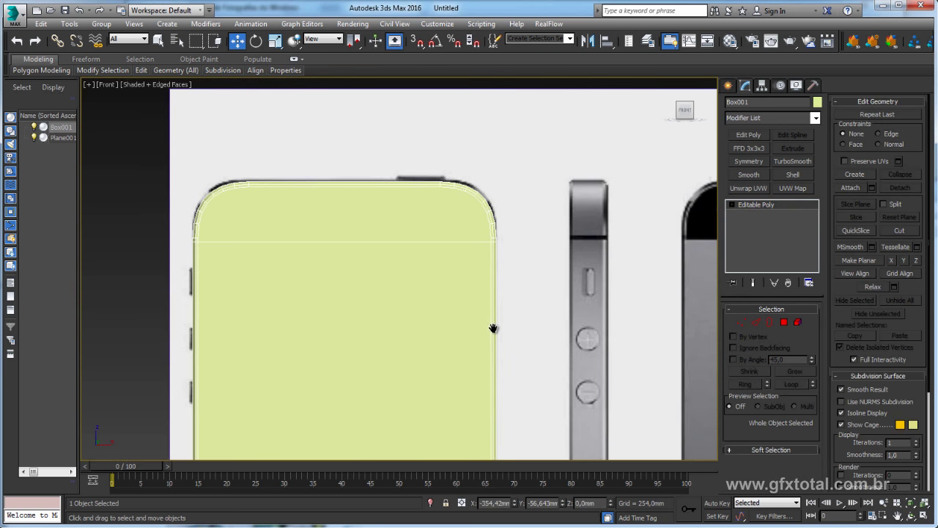
pyautogui.scroll(-3, 493, 328)
pyautogui.moveTo(523, 287)
pyautogui.mouseDown(button='middle')
pyautogui.moveTo(509, 234)
pyautogui.moveTo(510, 159)
pyautogui.mouseUp(button='middle')
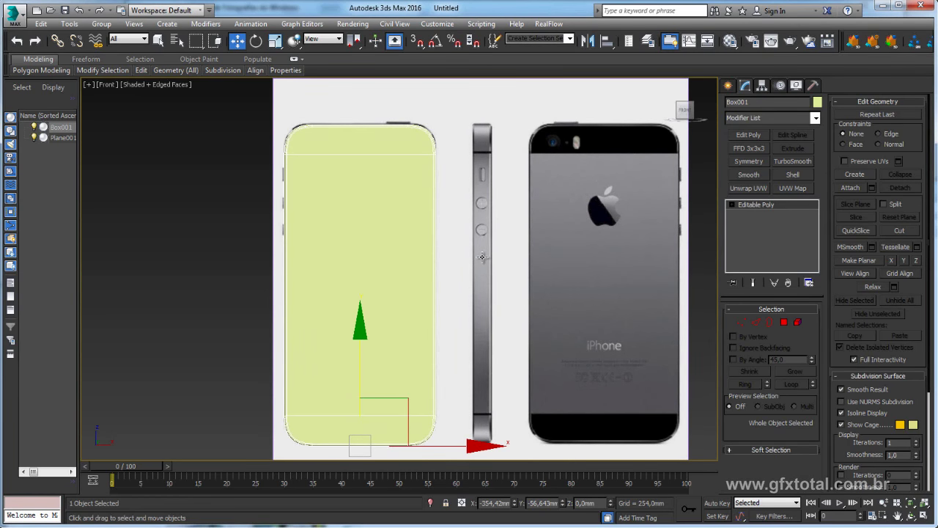
pyautogui.press('p')
pyautogui.moveTo(462, 260)
pyautogui.keyDown('alt'); pyautogui.mouseDown(button='middle')
pyautogui.moveTo(430, 256)
pyautogui.moveTo(439, 272)
pyautogui.moveTo(613, 290)
pyautogui.moveTo(455, 174)
pyautogui.moveTo(304, 180)
pyautogui.moveTo(513, 209)
pyautogui.moveTo(511, 279)
pyautogui.moveTo(532, 310)
pyautogui.mouseUp(button='middle'); pyautogui.keyUp('alt')
pyautogui.scroll(2, 305, 180)
pyautogui.scroll(-2, 512, 225)
pyautogui.scroll(-4, 511, 279)
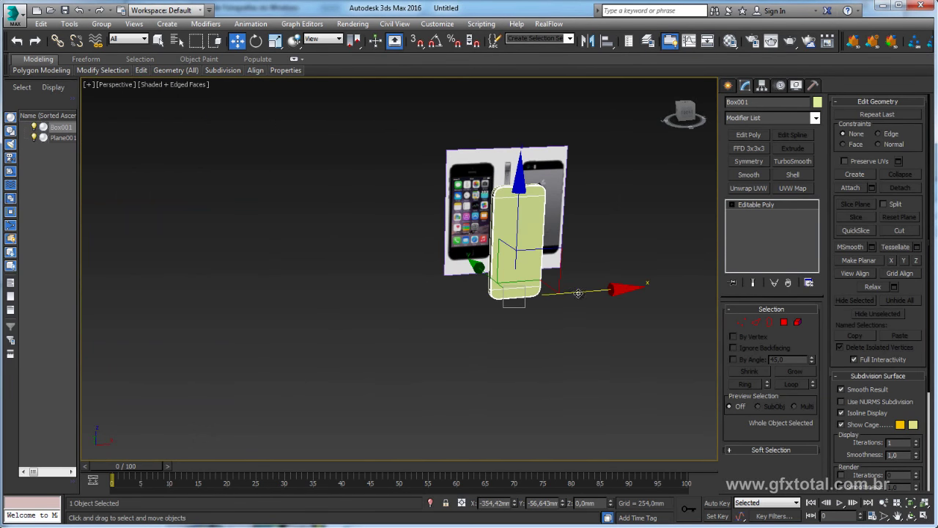
# Copy the phone body as Box002 beside Box001
pyautogui.keyDown('shift'); pyautogui.moveTo(579, 293); pyautogui.dragTo(639, 291); pyautogui.keyUp('shift')
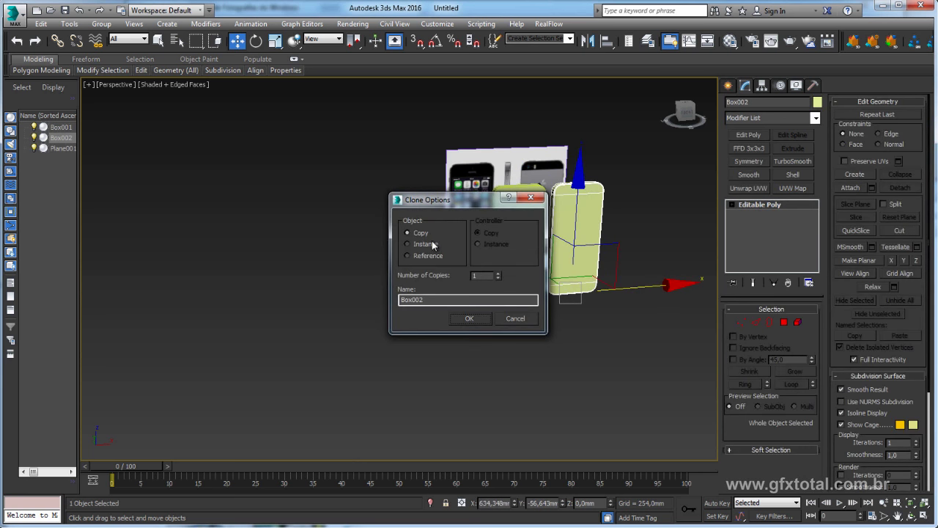
pyautogui.click(469, 320)
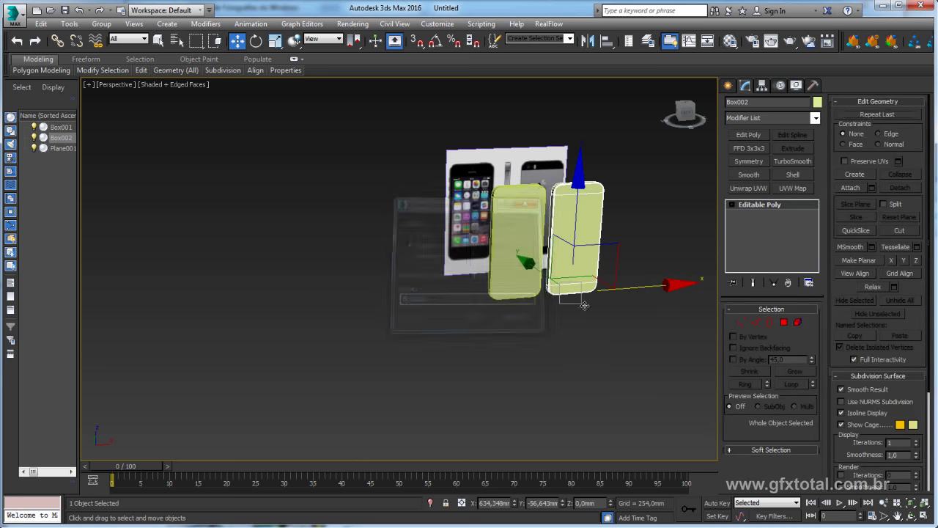
pyautogui.keyDown('alt'); pyautogui.moveTo(471, 322); pyautogui.dragTo(498, 328, button='middle'); pyautogui.keyUp('alt')
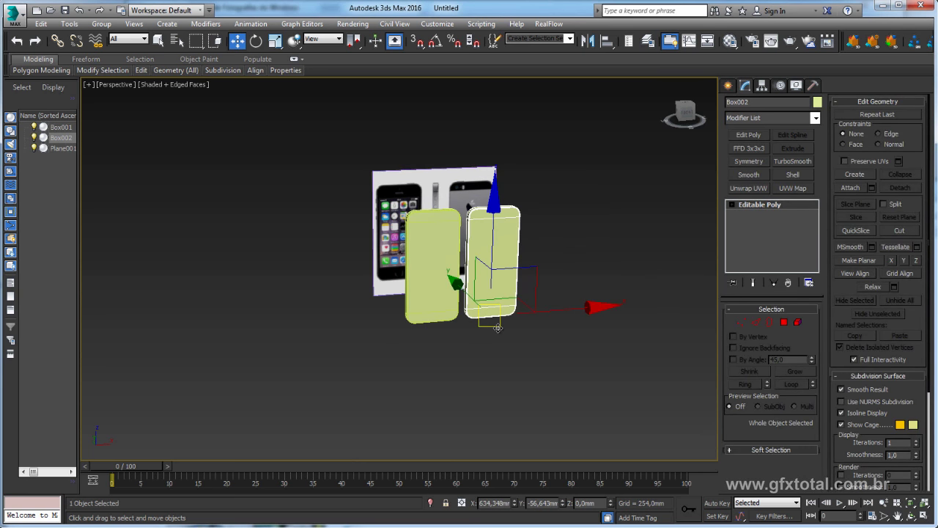
# Enable Angle Snap and rotate Box002 90° on Z in Front view
pyautogui.press('f')
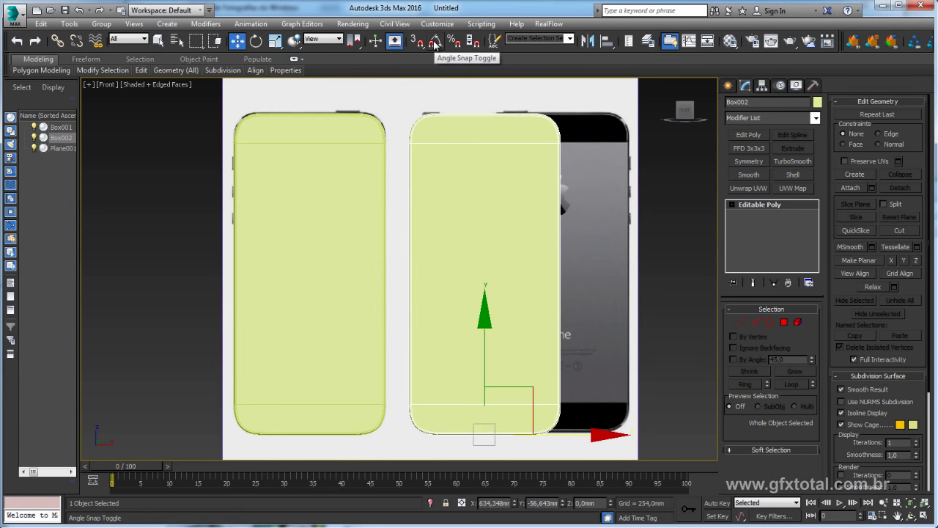
pyautogui.click(435, 40)
pyautogui.press('e')
pyautogui.moveTo(444, 426); pyautogui.dragTo(417, 333, button='middle')
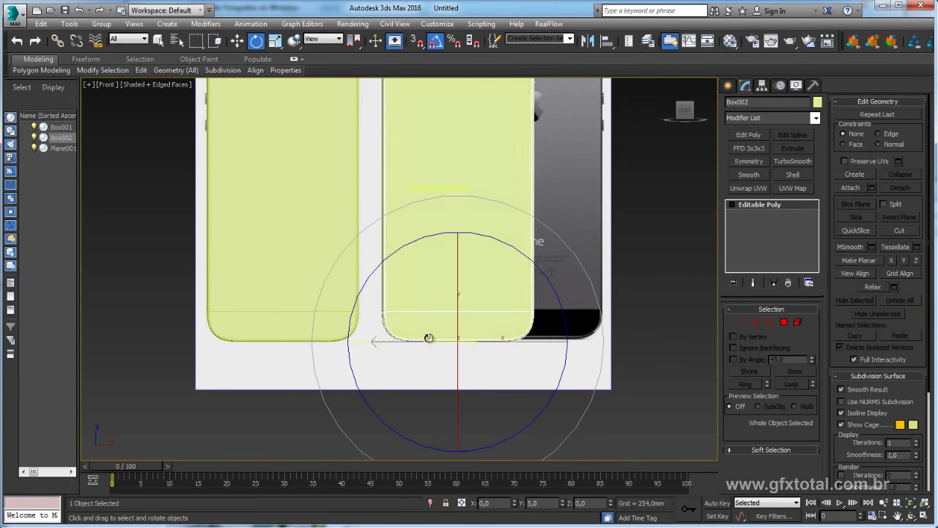
pyautogui.moveTo(427, 335); pyautogui.dragTo(508, 247)
pyautogui.moveTo(508, 247); pyautogui.dragTo(530, 379, button='middle')
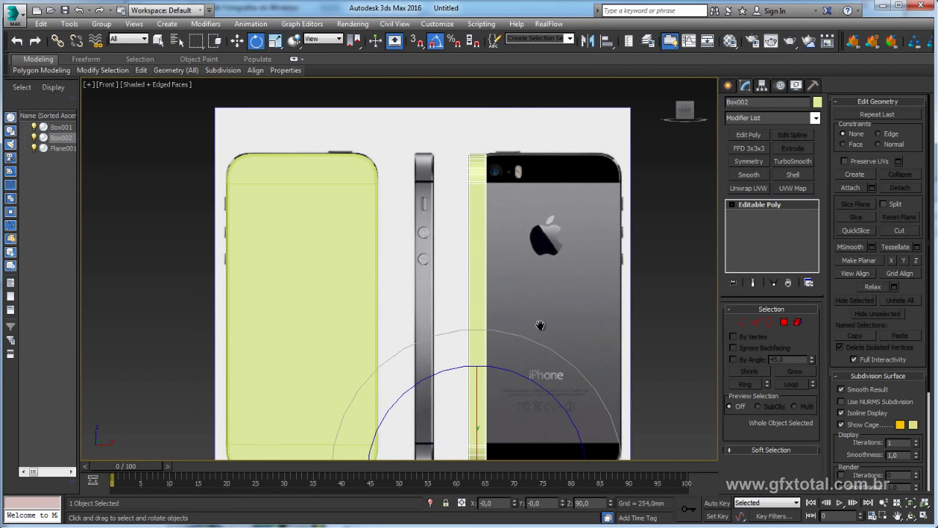
# Move Box002 left beside the side-profile reference photo and zoom in
pyautogui.press('w')
pyautogui.moveTo(561, 455); pyautogui.dragTo(558, 416, button='middle')
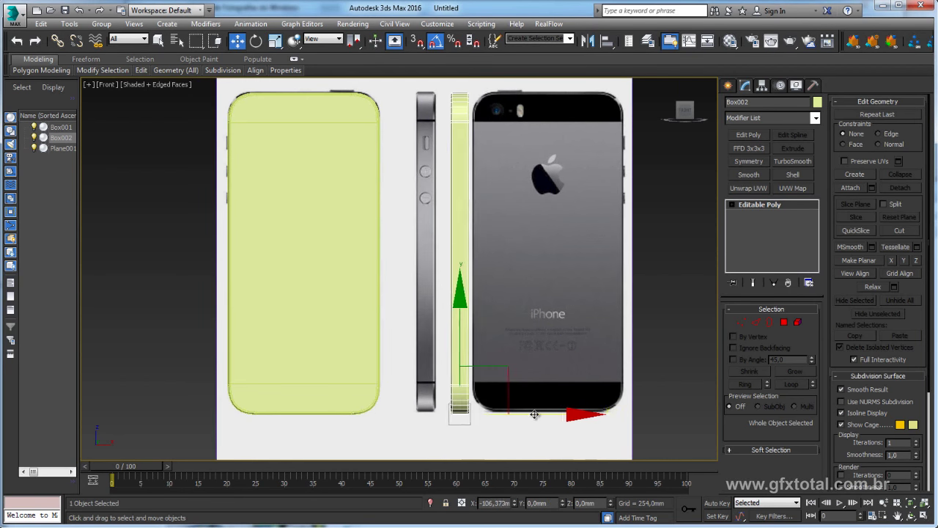
pyautogui.moveTo(559, 416); pyautogui.dragTo(525, 416)
pyautogui.scroll(2, 425, 229)
pyautogui.scroll(1, 425, 230)
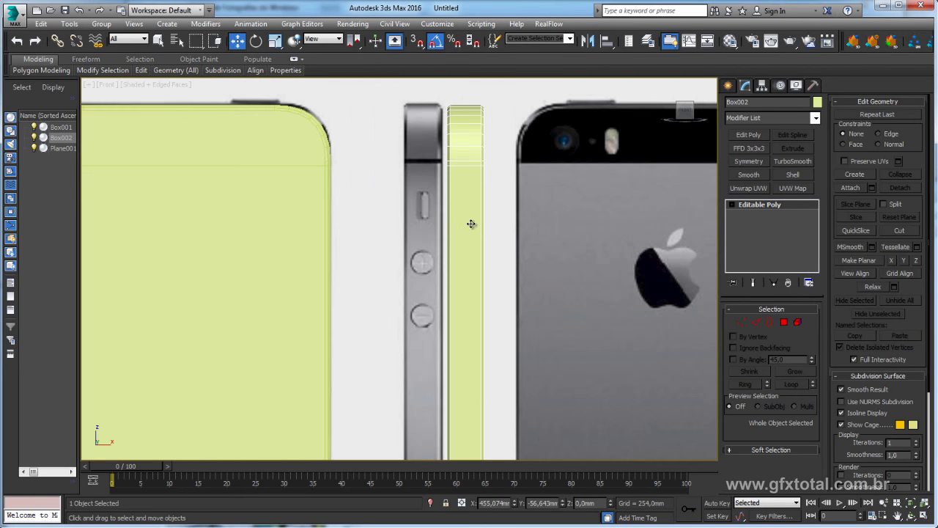
pyautogui.scroll(1, 474, 224)
# Select the full ring of horizontal edges on Box002's side strip
pyautogui.click(752, 322)
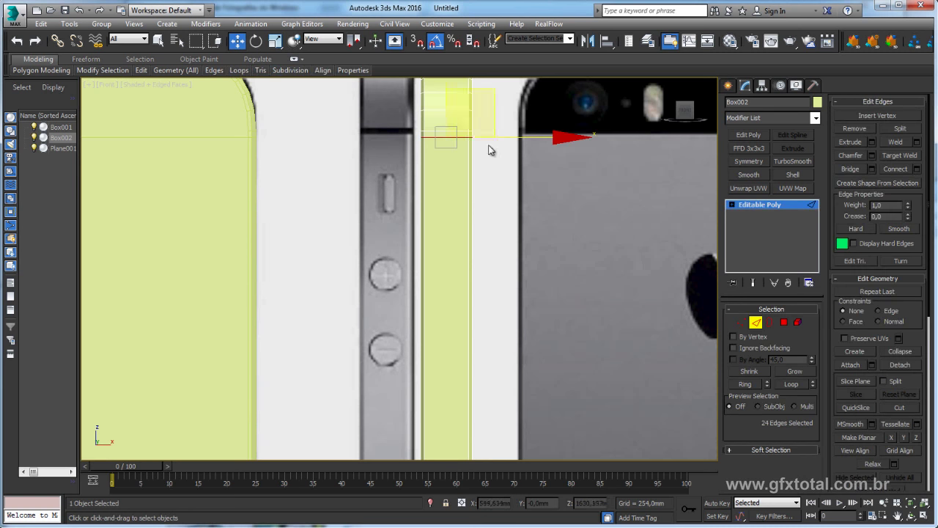
pyautogui.click(448, 138)
pyautogui.moveTo(504, 267); pyautogui.dragTo(504, 302, button='middle')
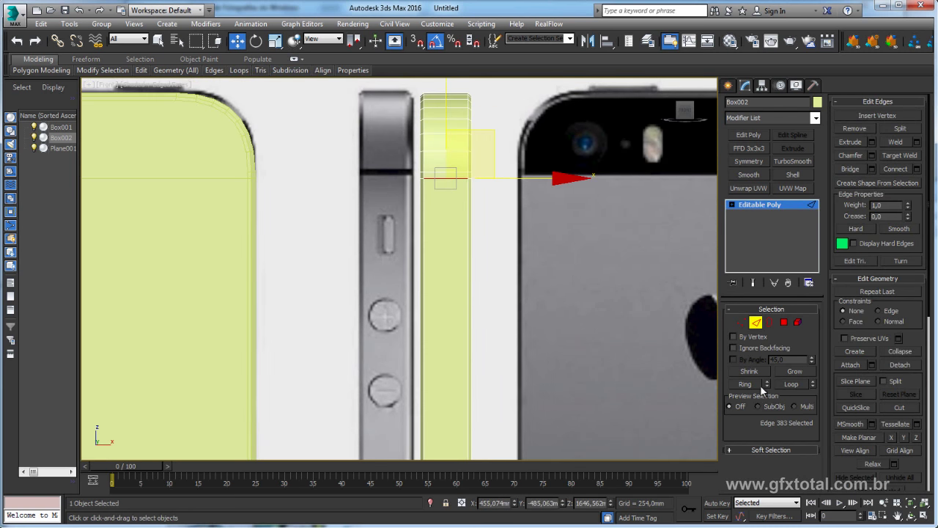
pyautogui.click(755, 384)
# Connect the edge ring with 3 segments and Pinch 30
pyautogui.click(921, 169)
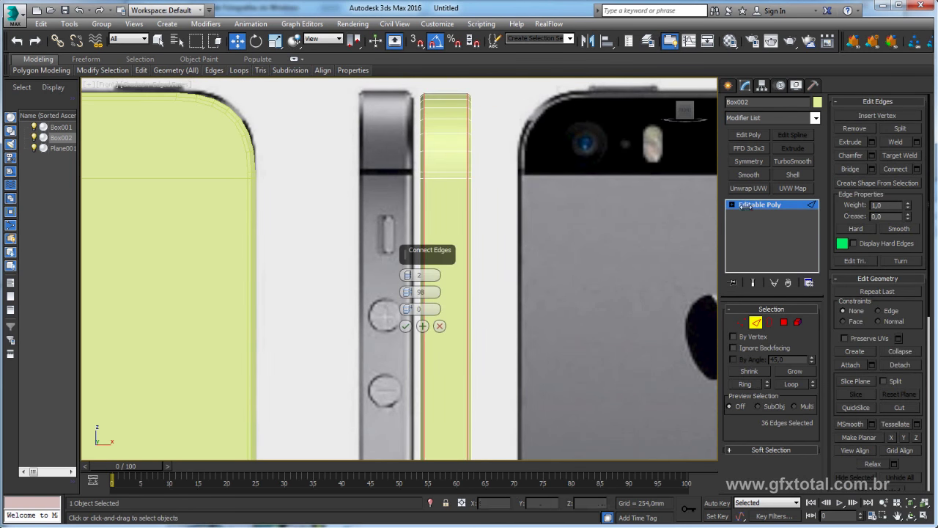
pyautogui.rightClick(409, 292)
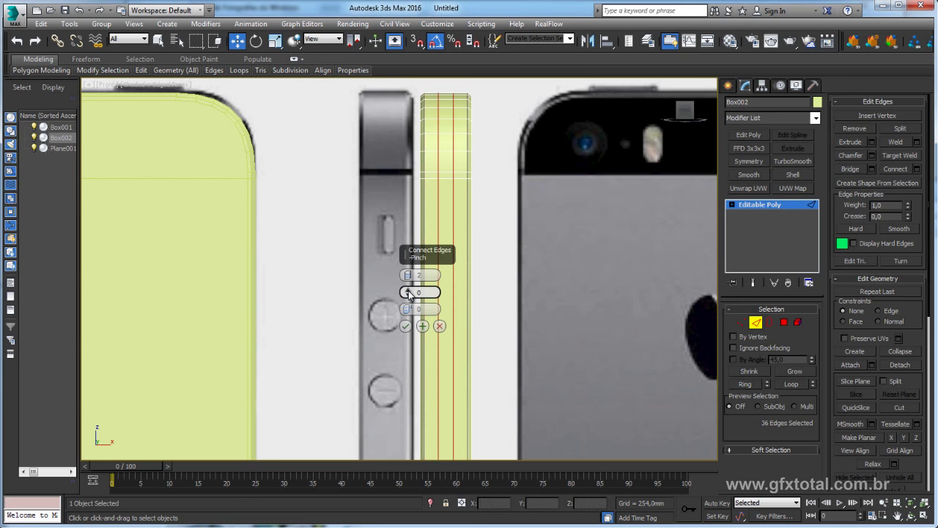
pyautogui.moveTo(408, 275)
pyautogui.mouseDown()
pyautogui.moveTo(407, 260)
pyautogui.moveTo(526, 218)
pyautogui.moveTo(562, 218)
pyautogui.mouseUp()
pyautogui.moveTo(563, 239); pyautogui.dragTo(564, 178)
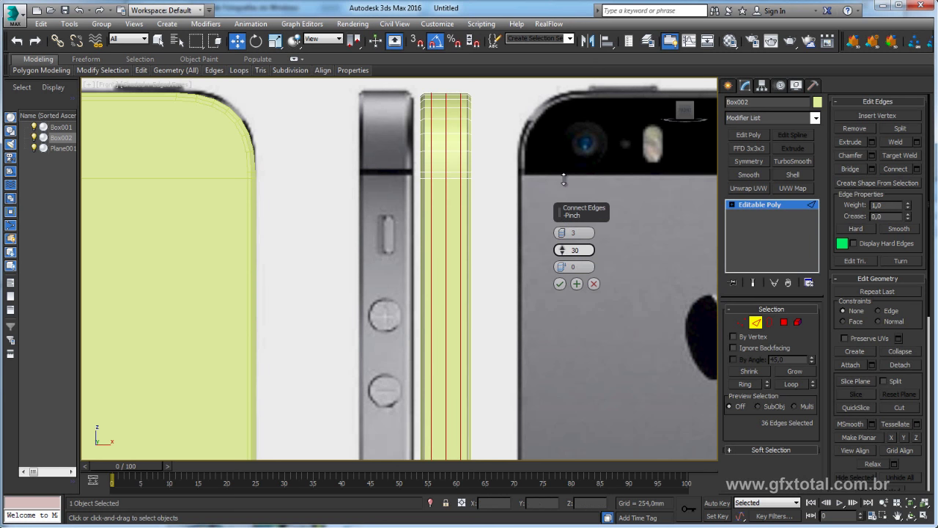
pyautogui.click(560, 284)
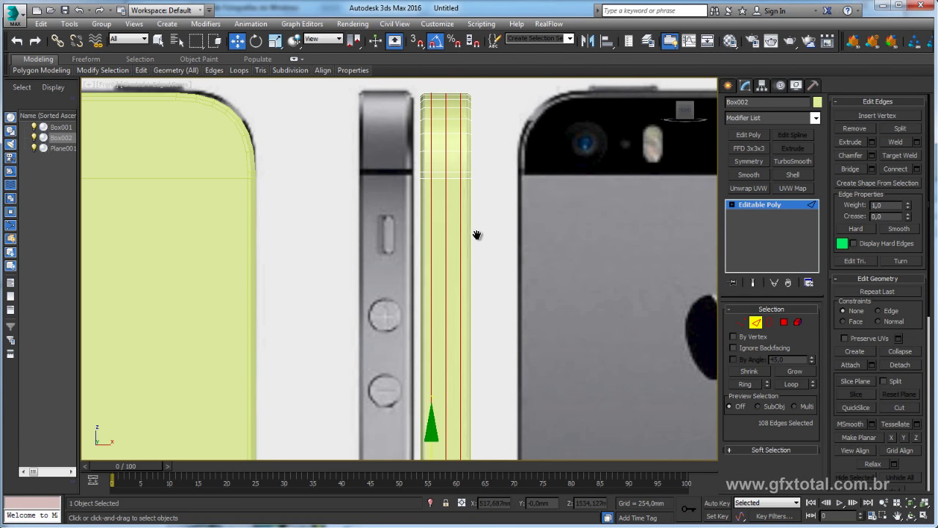
# Orbit in Perspective to inspect the three new vertical edges
pyautogui.moveTo(477, 237); pyautogui.dragTo(494, 255, button='middle')
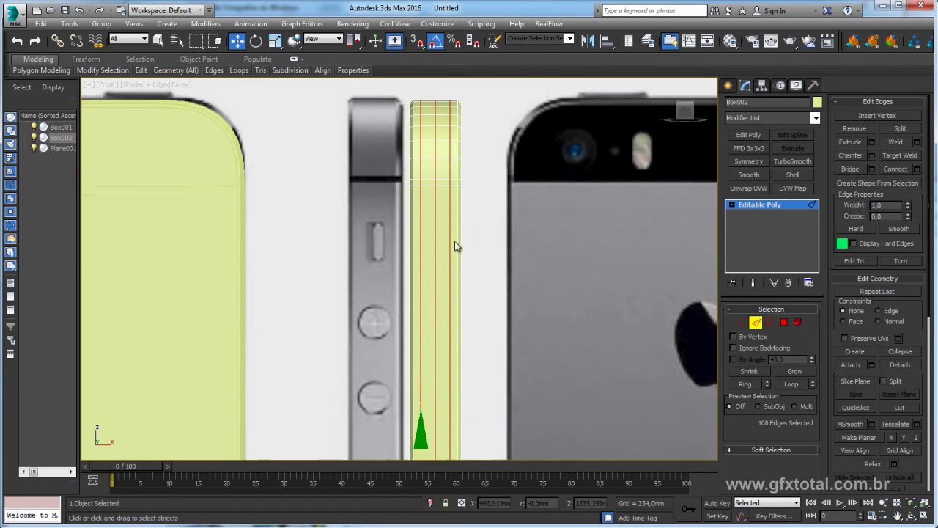
pyautogui.press('p')
pyautogui.moveTo(534, 274)
pyautogui.keyDown('alt'); pyautogui.mouseDown(button='middle')
pyautogui.moveTo(532, 291)
pyautogui.moveTo(307, 282)
pyautogui.mouseUp(button='middle'); pyautogui.keyUp('alt')
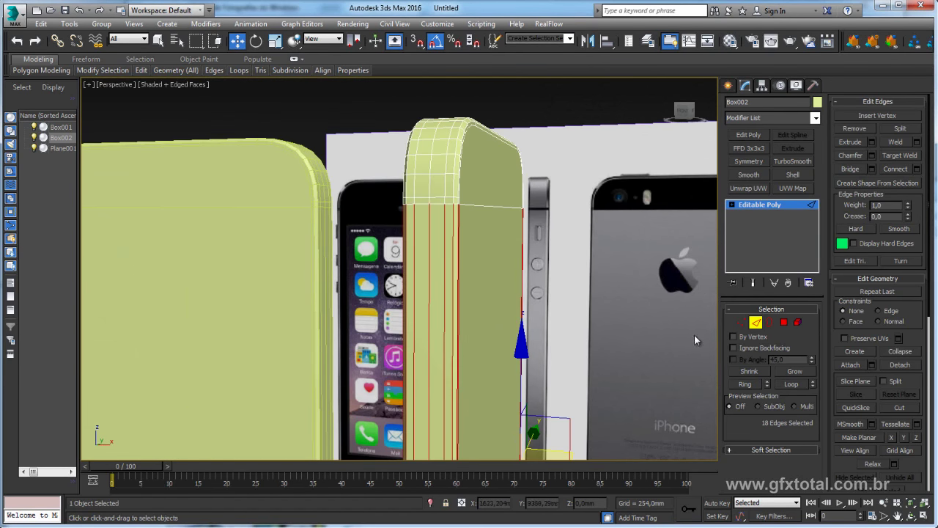
pyautogui.moveTo(695, 334)
pyautogui.keyDown('alt'); pyautogui.mouseDown(button='middle')
pyautogui.moveTo(507, 332)
pyautogui.moveTo(245, 295)
pyautogui.mouseUp(button='middle'); pyautogui.keyUp('alt')
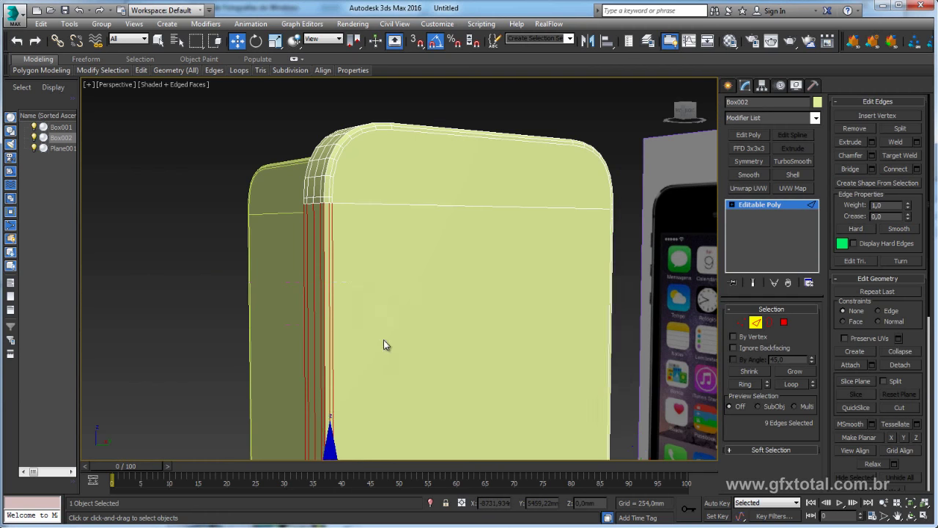
pyautogui.scroll(3, 383, 339)
pyautogui.moveTo(402, 370)
pyautogui.keyDown('alt'); pyautogui.mouseDown(button='middle')
pyautogui.moveTo(474, 308)
pyautogui.moveTo(514, 313)
pyautogui.moveTo(547, 262)
pyautogui.moveTo(890, 162)
pyautogui.mouseUp(button='middle'); pyautogui.keyUp('alt')
pyautogui.press('f')
# Cut one horizontal loop at the first button height with Segments 1, Pinch 0
pyautogui.click(919, 170)
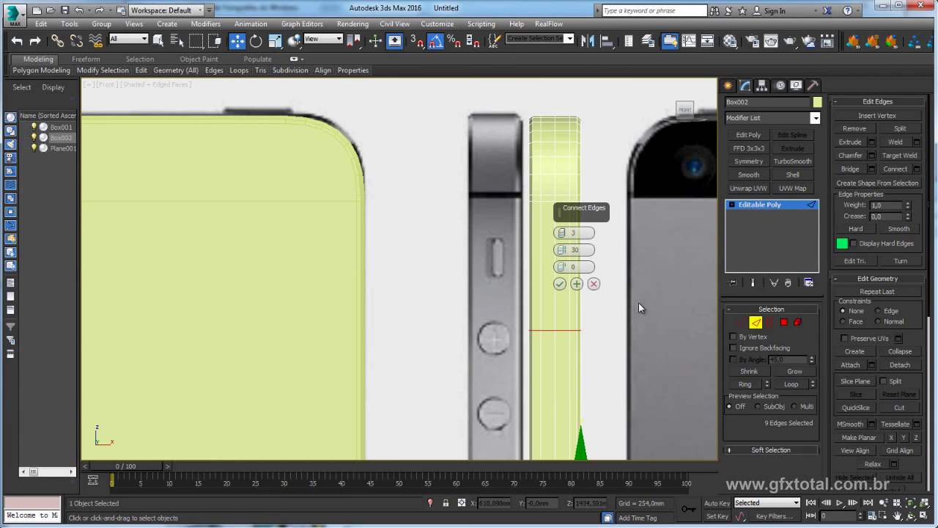
pyautogui.moveTo(628, 344); pyautogui.dragTo(564, 262, button='middle')
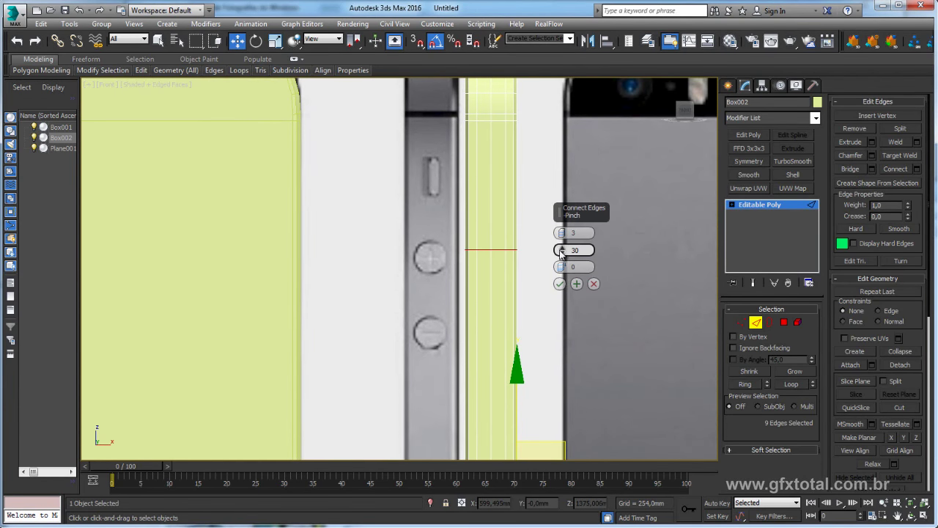
pyautogui.moveTo(562, 267); pyautogui.dragTo(557, 189)
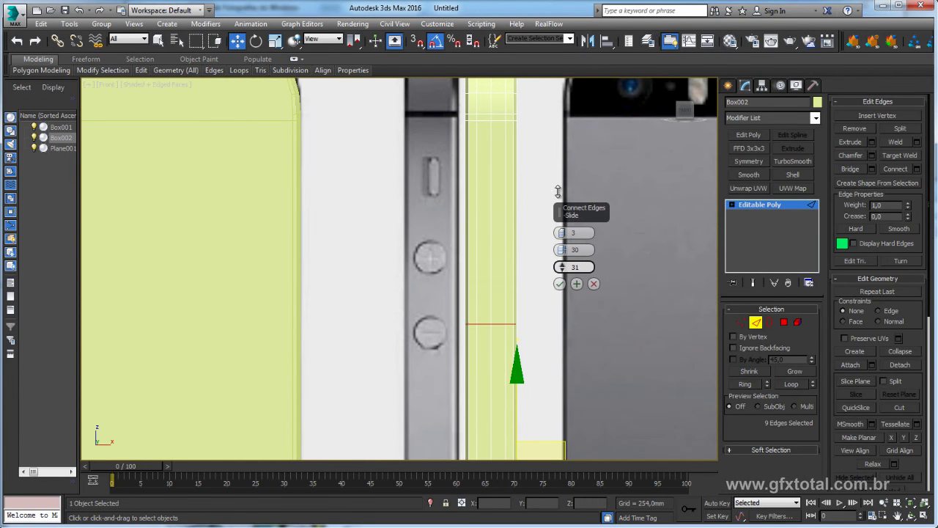
pyautogui.rightClick(562, 250)
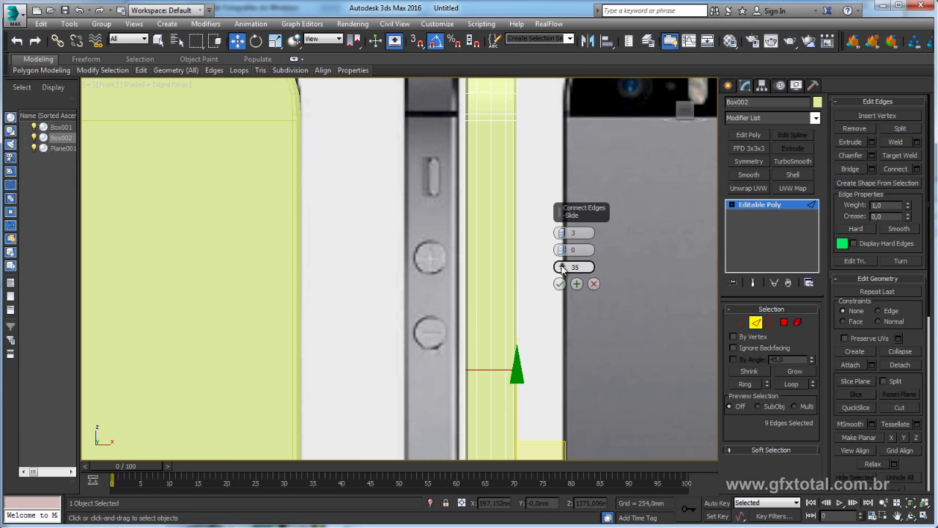
pyautogui.moveTo(562, 235)
pyautogui.mouseDown()
pyautogui.moveTo(597, 436)
pyautogui.moveTo(563, 304)
pyautogui.mouseUp()
pyautogui.click(560, 283)
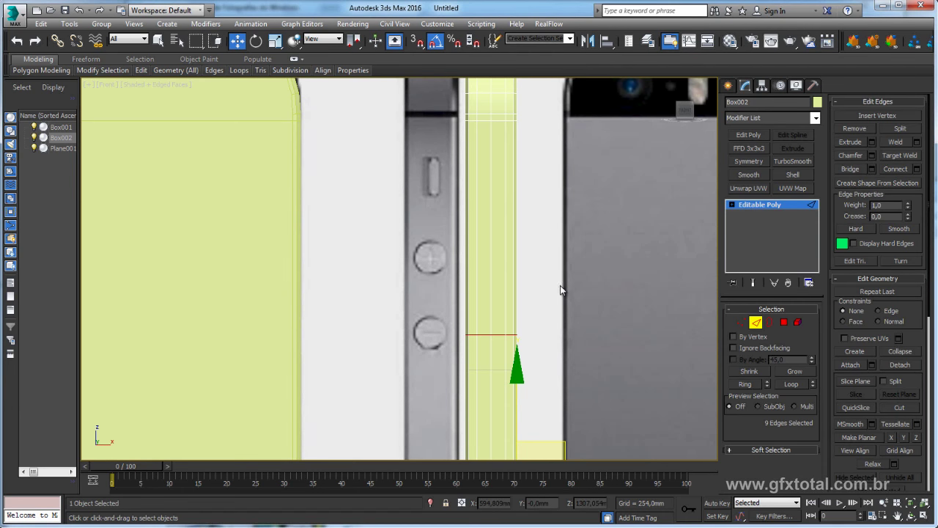
pyautogui.moveTo(562, 291)
pyautogui.keyDown('alt'); pyautogui.mouseDown(button='middle')
pyautogui.moveTo(523, 285)
pyautogui.moveTo(583, 298)
pyautogui.moveTo(499, 303)
pyautogui.mouseUp(button='middle'); pyautogui.keyUp('alt')
pyautogui.press('p')
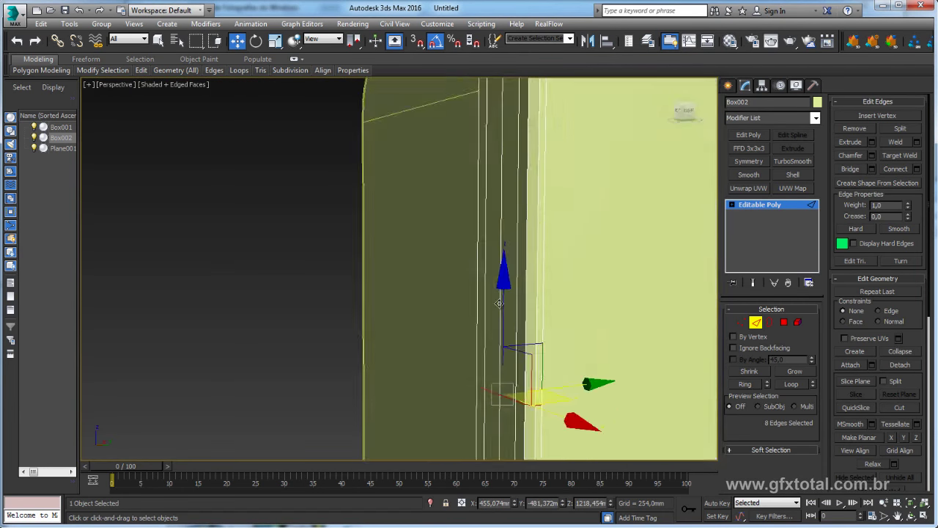
pyautogui.scroll(-3, 499, 303)
# Add a second horizontal cut, sliding it down to another button's height
pyautogui.keyDown('ctrl'); pyautogui.click(518, 290); pyautogui.keyUp('ctrl')
pyautogui.press('f')
pyautogui.scroll(4, 567, 289)
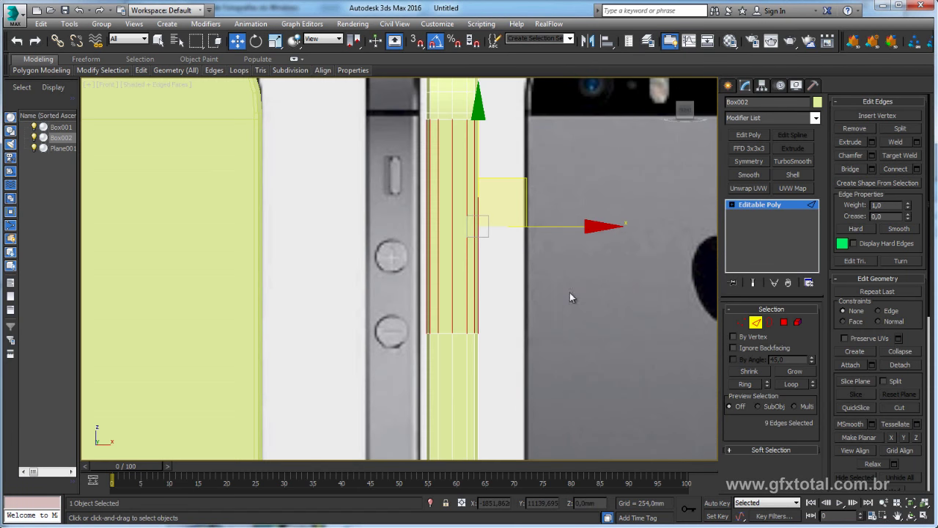
pyautogui.moveTo(572, 296); pyautogui.dragTo(610, 309, button='middle')
pyautogui.click(917, 169)
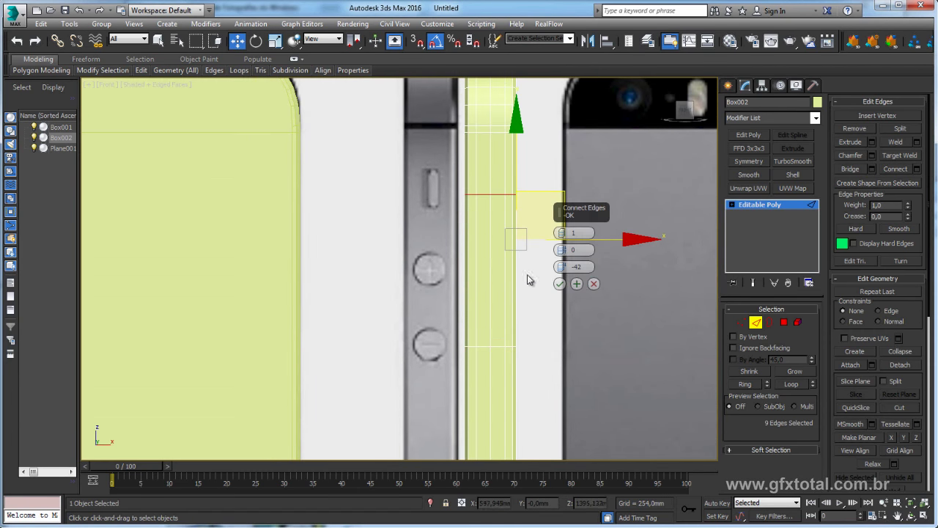
pyautogui.moveTo(562, 267)
pyautogui.mouseDown()
pyautogui.moveTo(571, 130)
pyautogui.moveTo(502, 230)
pyautogui.mouseUp()
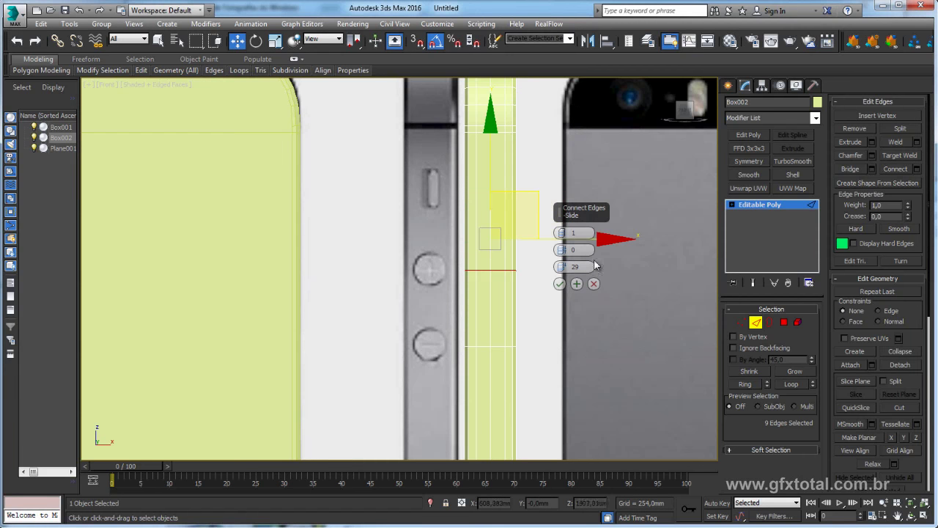
pyautogui.click(560, 283)
pyautogui.moveTo(592, 296)
pyautogui.mouseDown(button='middle')
pyautogui.moveTo(569, 318)
pyautogui.moveTo(545, 209)
pyautogui.moveTo(597, 261)
pyautogui.mouseUp(button='middle')
pyautogui.press('p')
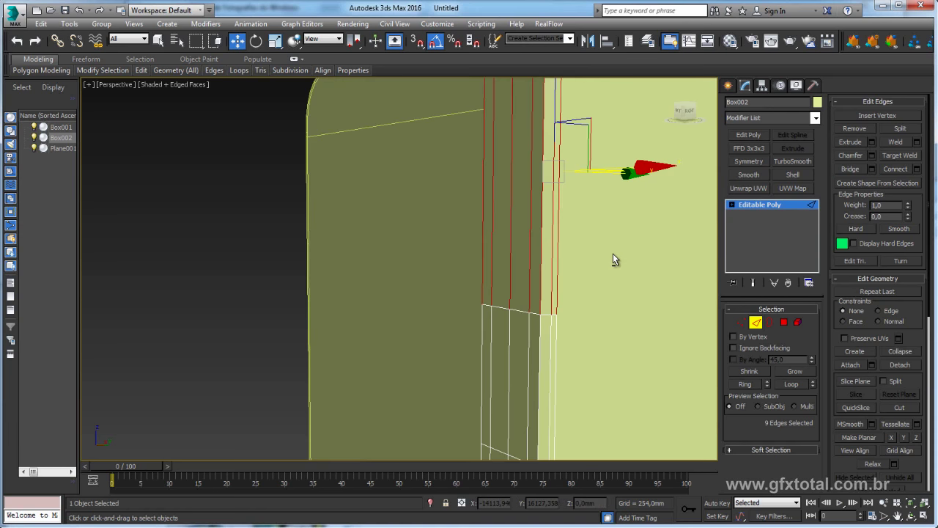
pyautogui.press('f')
# Add a third horizontal cut at the last button height with Slide -18
pyautogui.click(919, 169)
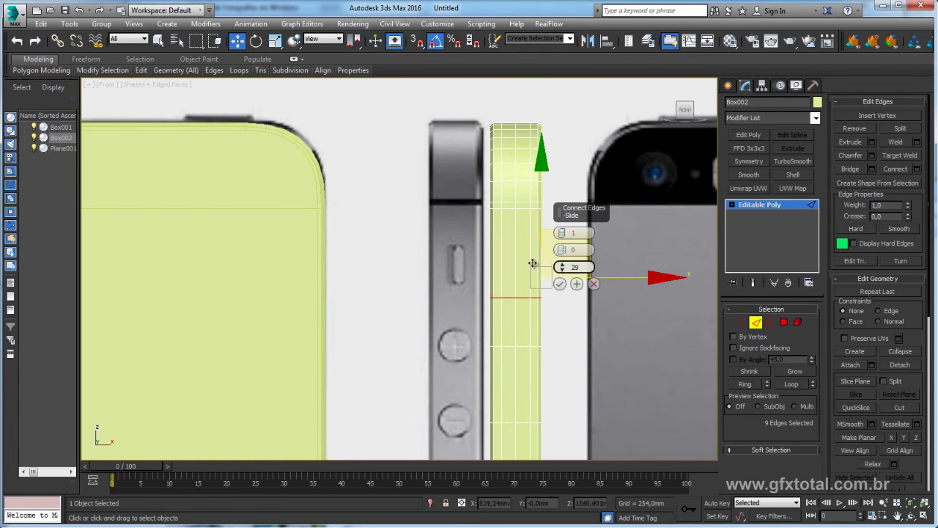
pyautogui.moveTo(562, 267)
pyautogui.mouseDown()
pyautogui.moveTo(565, 250)
pyautogui.moveTo(577, 375)
pyautogui.mouseUp()
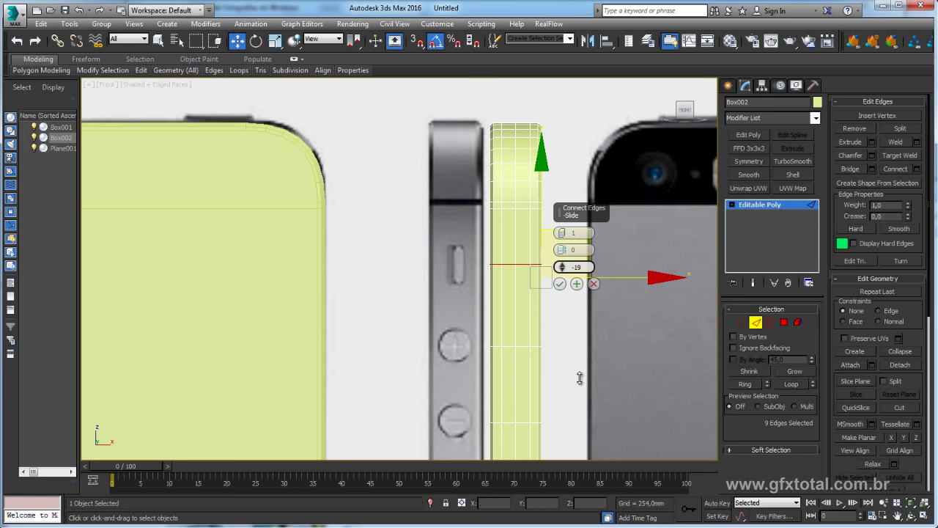
pyautogui.click(560, 284)
pyautogui.moveTo(561, 299)
pyautogui.mouseDown(button='middle')
pyautogui.moveTo(513, 267)
pyautogui.moveTo(447, 188)
pyautogui.mouseUp(button='middle')
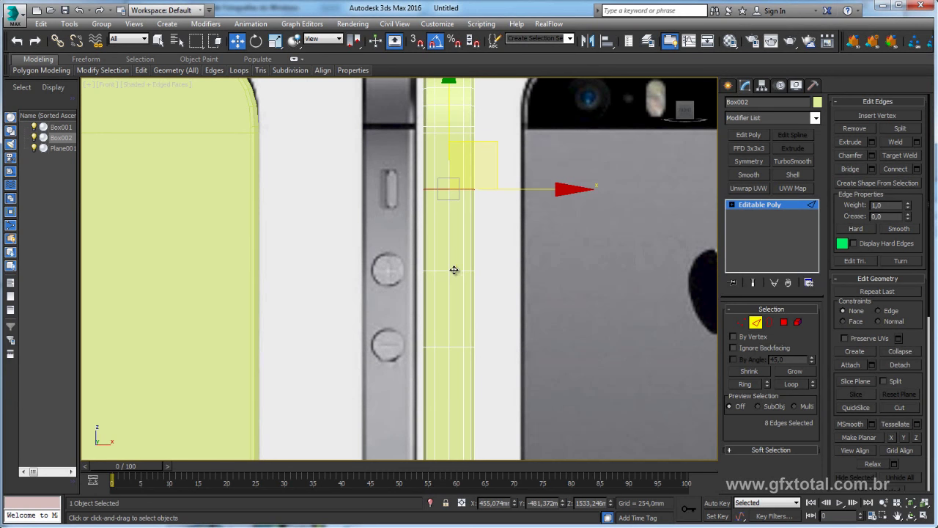
# Select the horizontal cut loops and chamfer them 2.09 mm with 2 segments
pyautogui.click(454, 270)
pyautogui.keyDown('ctrl'); pyautogui.click(453, 346); pyautogui.keyUp('ctrl')
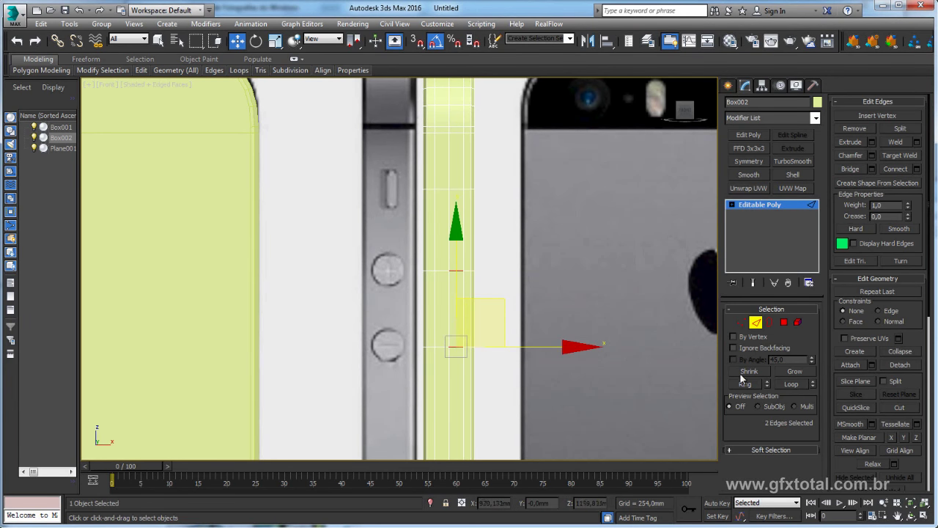
pyautogui.click(792, 384)
pyautogui.scroll(2, 548, 278)
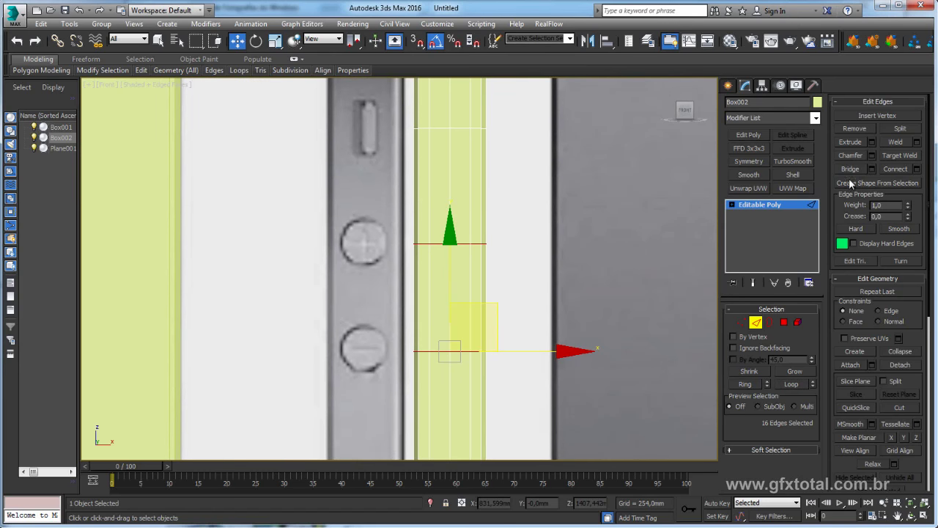
pyautogui.click(870, 155)
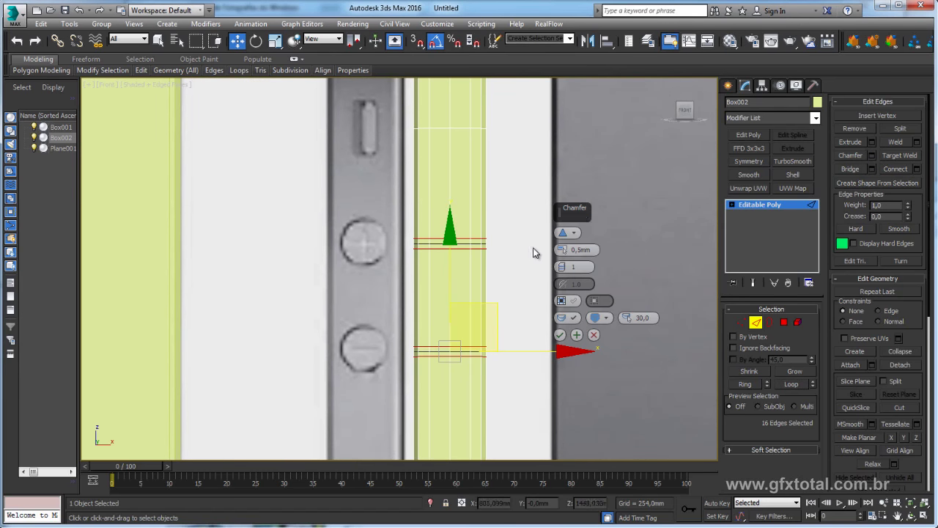
pyautogui.moveTo(562, 252); pyautogui.dragTo(562, 238)
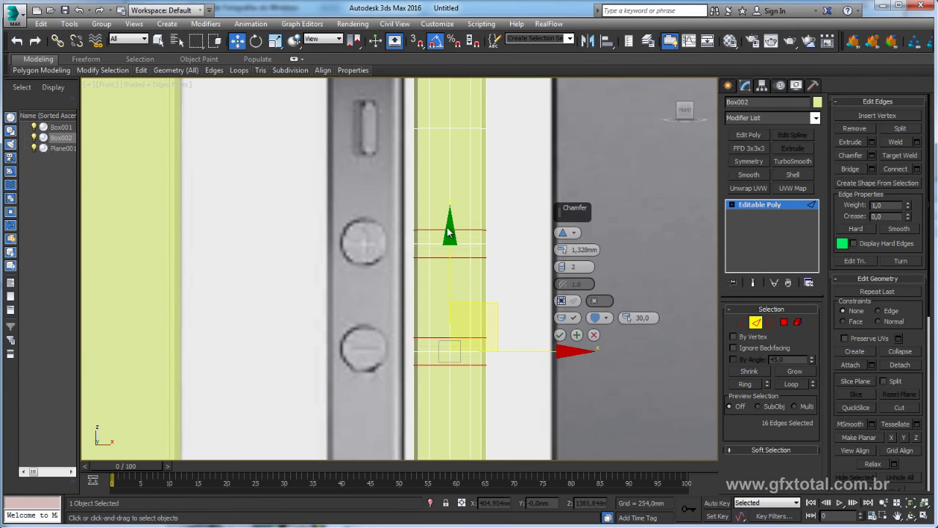
pyautogui.moveTo(566, 252); pyautogui.dragTo(566, 220)
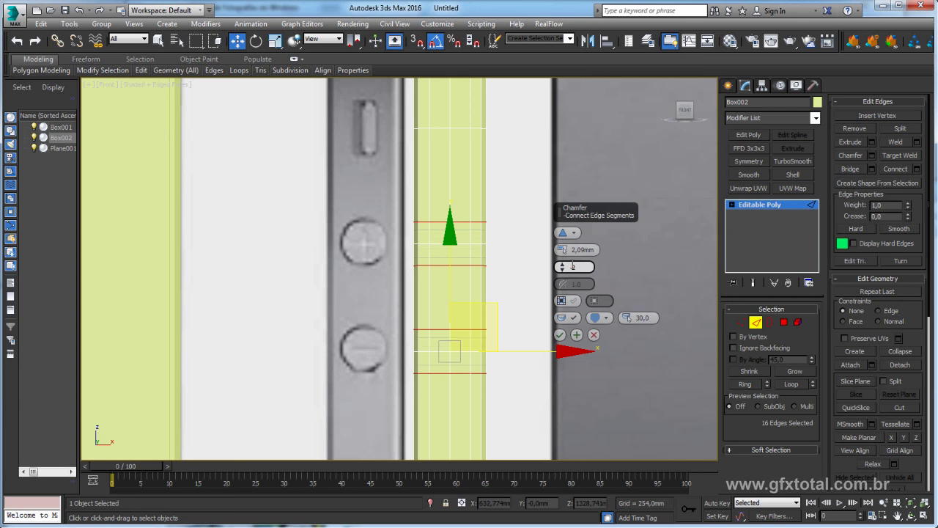
pyautogui.click(561, 335)
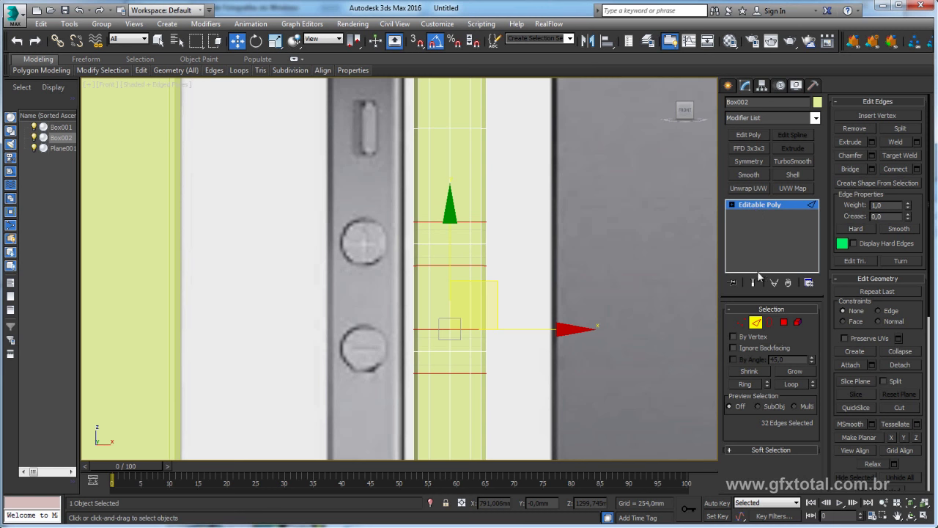
# Connect a diagonal of three vertices across the side strip in Vertex mode
pyautogui.click(741, 322)
pyautogui.scroll(1, 419, 278)
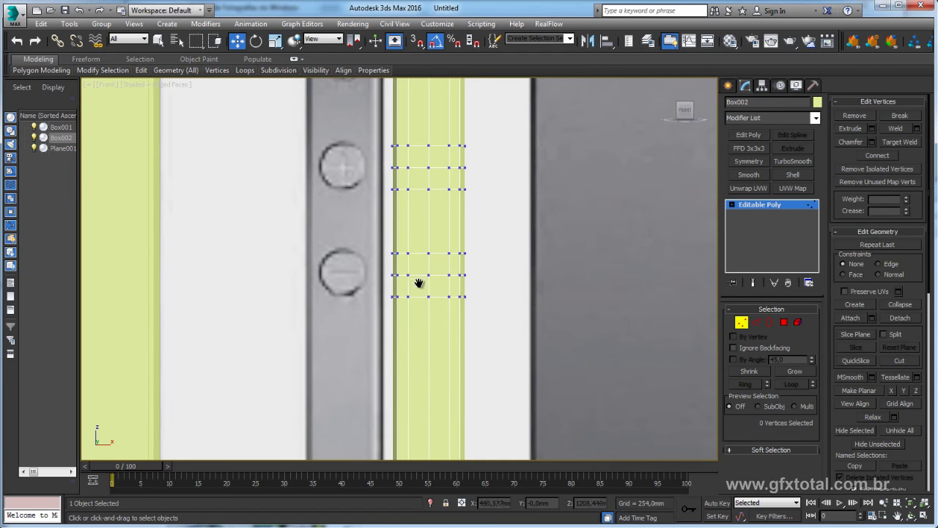
pyautogui.scroll(1, 412, 266)
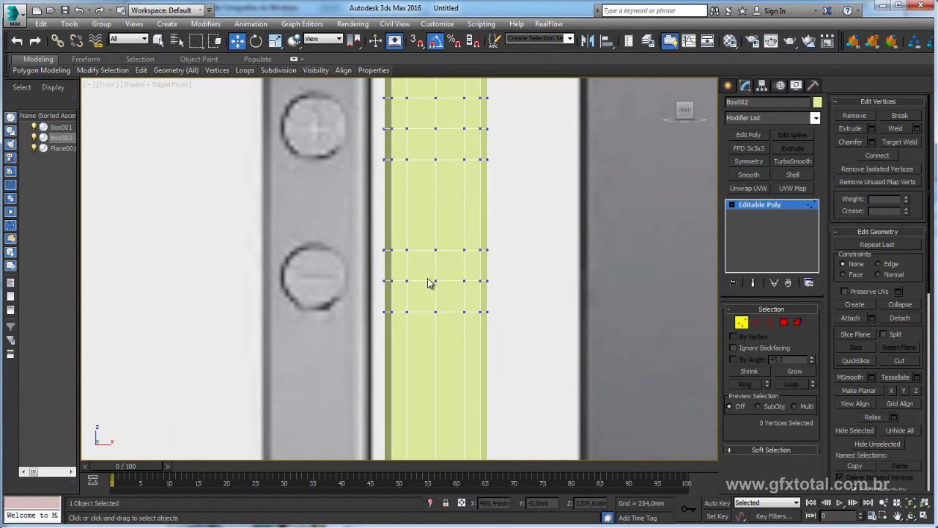
pyautogui.click(406, 250)
pyautogui.keyDown('ctrl'); pyautogui.click(436, 280); pyautogui.keyUp('ctrl')
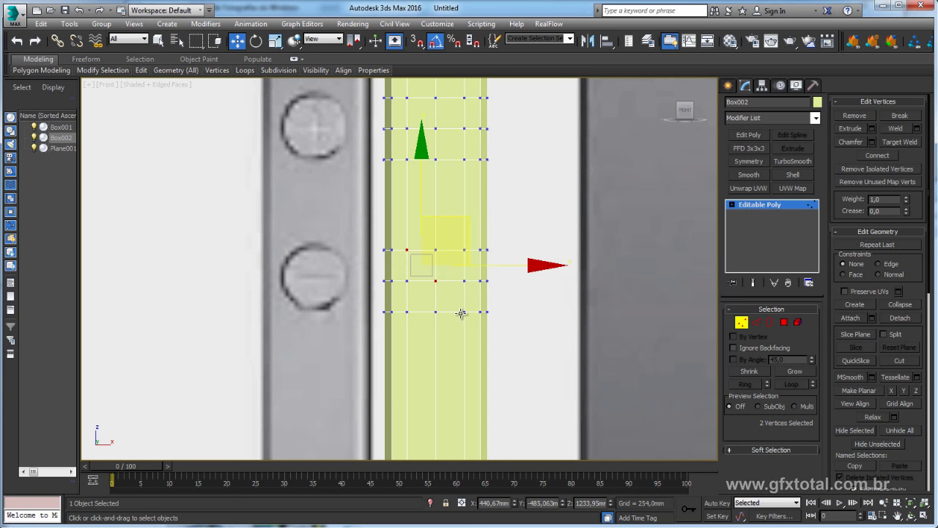
pyautogui.keyDown('ctrl'); pyautogui.click(464, 312); pyautogui.keyUp('ctrl')
pyautogui.click(877, 155)
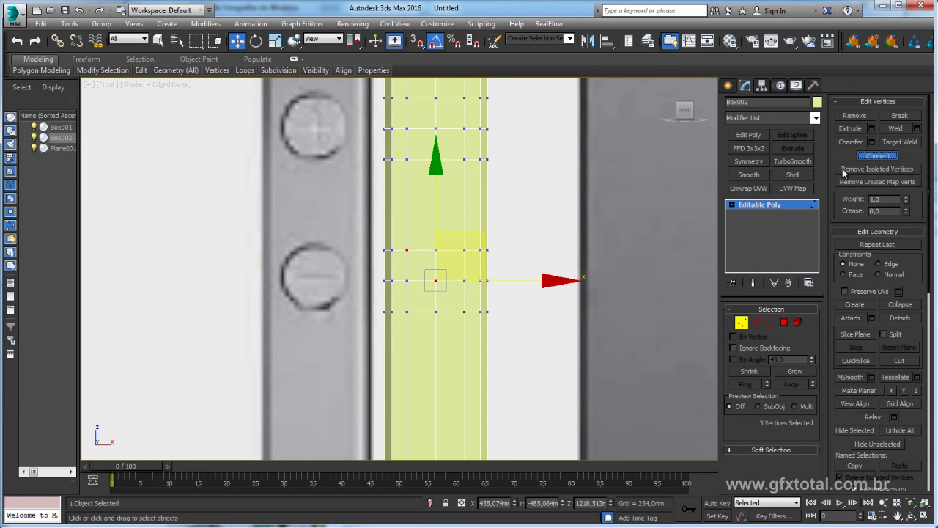
# Connect the opposite diagonal, crossing at the centre vertex
pyautogui.click(464, 250)
pyautogui.keyDown('ctrl'); pyautogui.click(435, 281); pyautogui.keyUp('ctrl')
pyautogui.keyDown('ctrl'); pyautogui.click(407, 312); pyautogui.keyUp('ctrl')
pyautogui.moveTo(423, 291); pyautogui.dragTo(450, 325, button='middle')
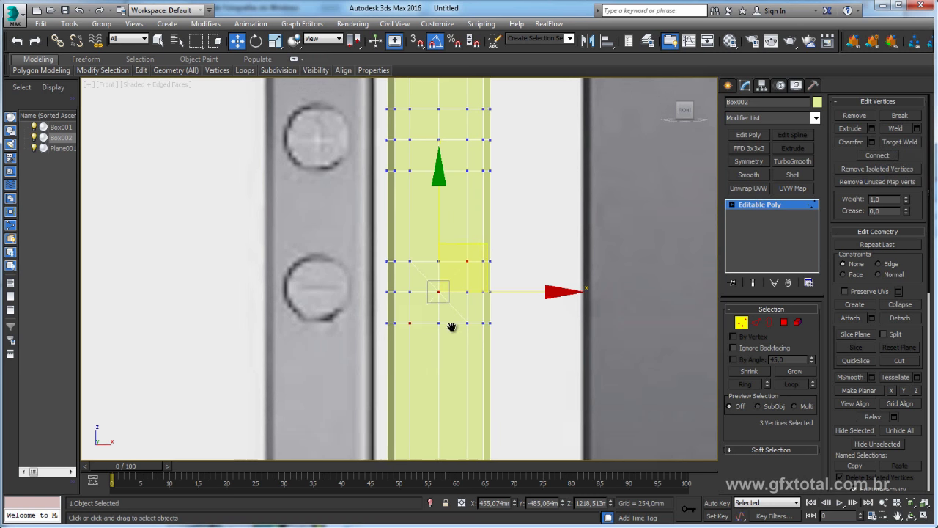
pyautogui.scroll(2, 463, 320)
pyautogui.click(465, 314)
# Scale the vertices left and right of centre apart in X
pyautogui.click(396, 285)
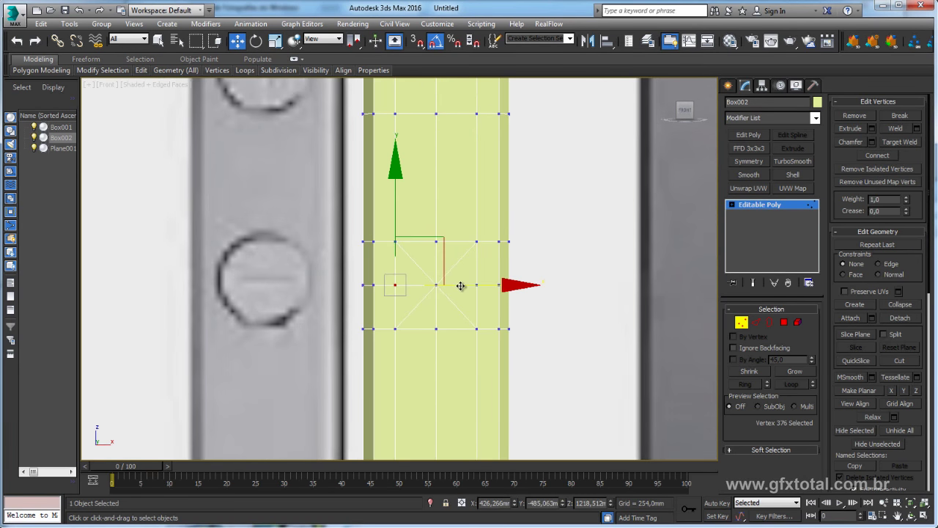
pyautogui.keyDown('ctrl'); pyautogui.click(476, 286); pyautogui.keyUp('ctrl')
pyautogui.press('r')
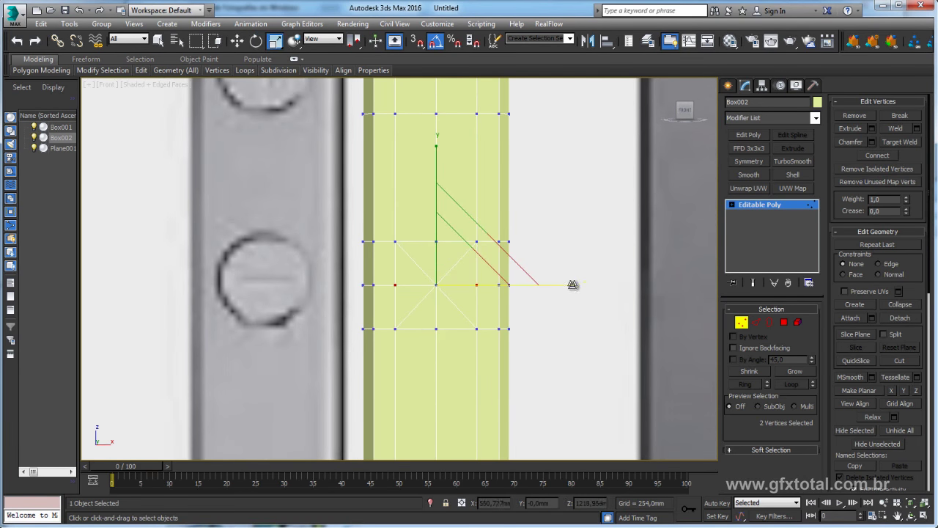
pyautogui.moveTo(572, 284); pyautogui.dragTo(582, 282)
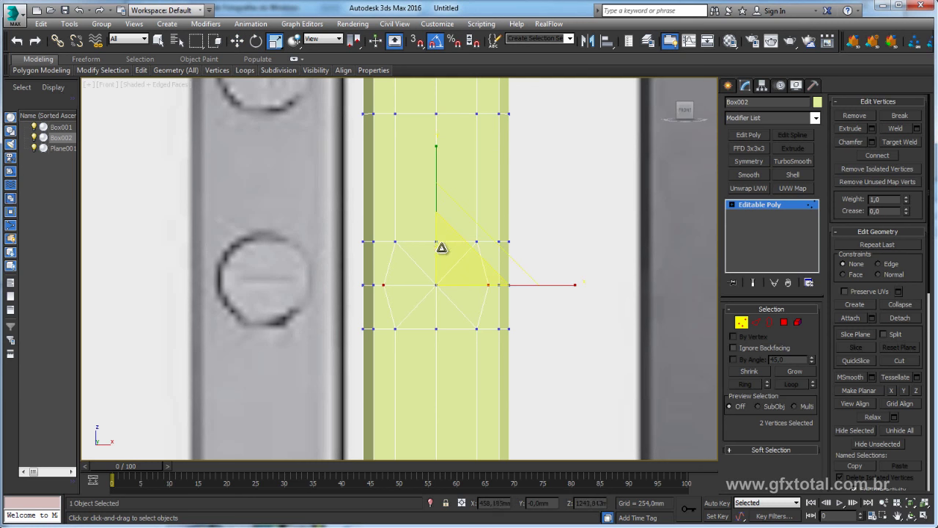
pyautogui.click(436, 242)
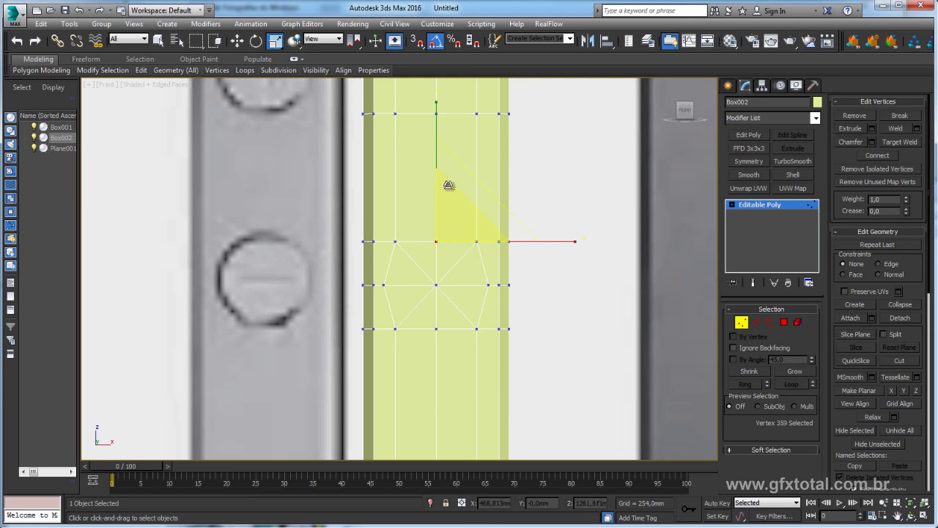
pyautogui.hotkey('ctrl', 'z')
# Scale the vertices above and below centre apart in Y
pyautogui.keyDown('ctrl'); pyautogui.click(437, 329); pyautogui.keyUp('ctrl')
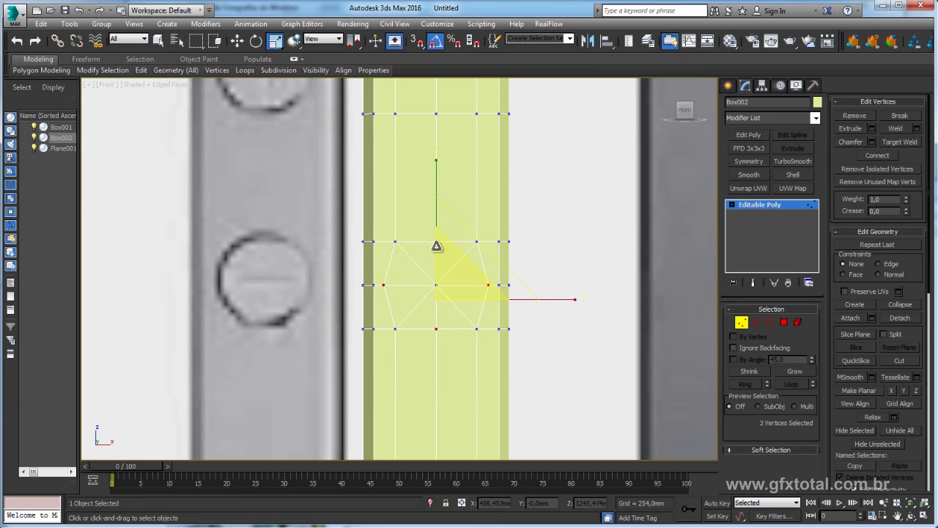
pyautogui.keyDown('ctrl'); pyautogui.click(436, 241); pyautogui.keyUp('ctrl')
pyautogui.keyDown('alt'); pyautogui.moveTo(549, 282); pyautogui.dragTo(350, 312); pyautogui.keyUp('alt')
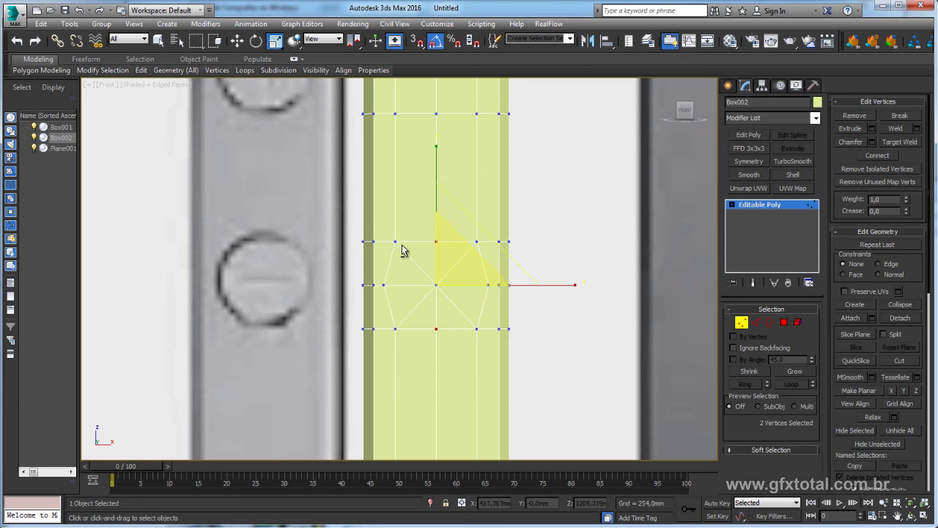
pyautogui.moveTo(439, 161); pyautogui.dragTo(449, 142)
pyautogui.click(435, 286)
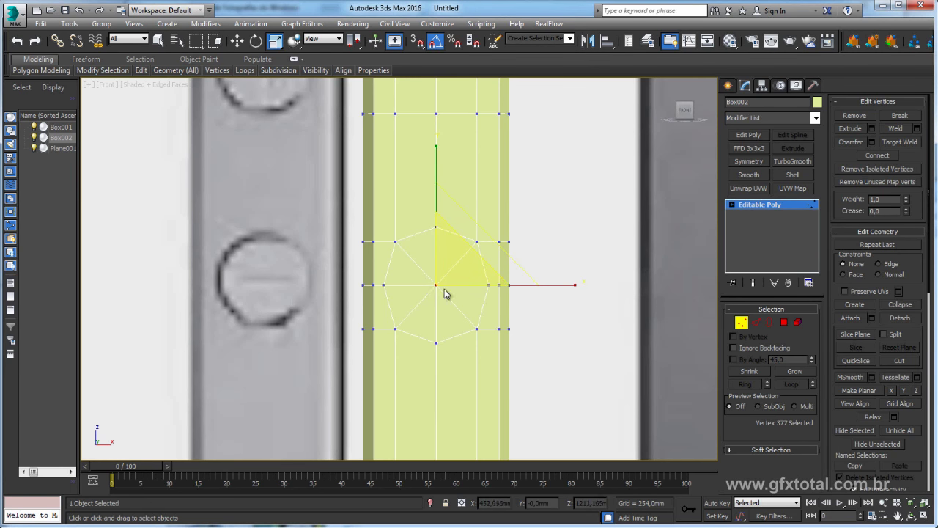
# Chamfer the centre vertex by a small amount into eight vertices
pyautogui.click(871, 141)
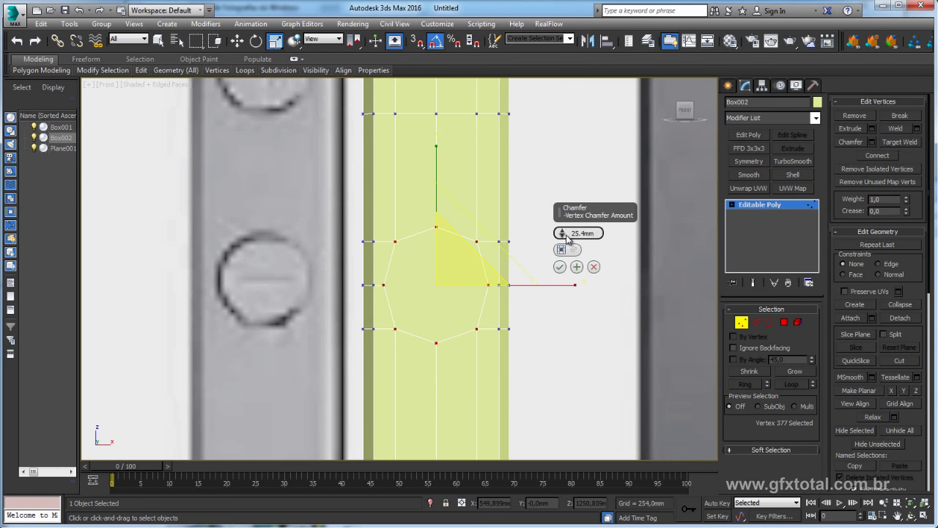
pyautogui.moveTo(563, 232); pyautogui.dragTo(571, 225)
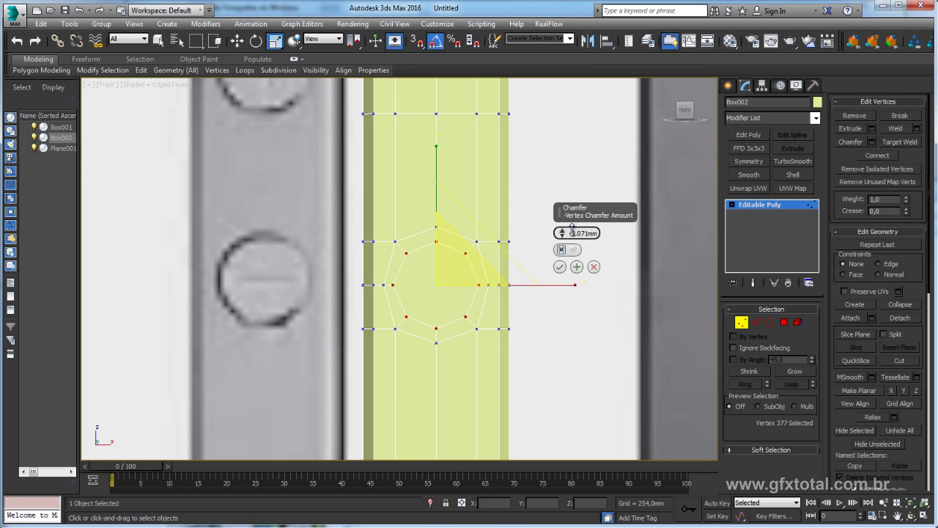
pyautogui.click(559, 267)
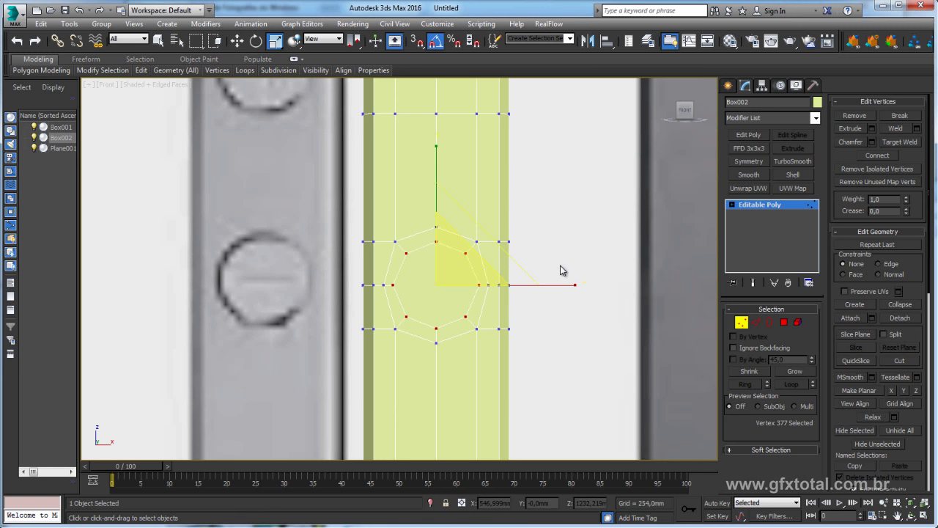
# Convert the centre selection to its eight octagon faces and inset them 0.3 mm
pyautogui.click(435, 283)
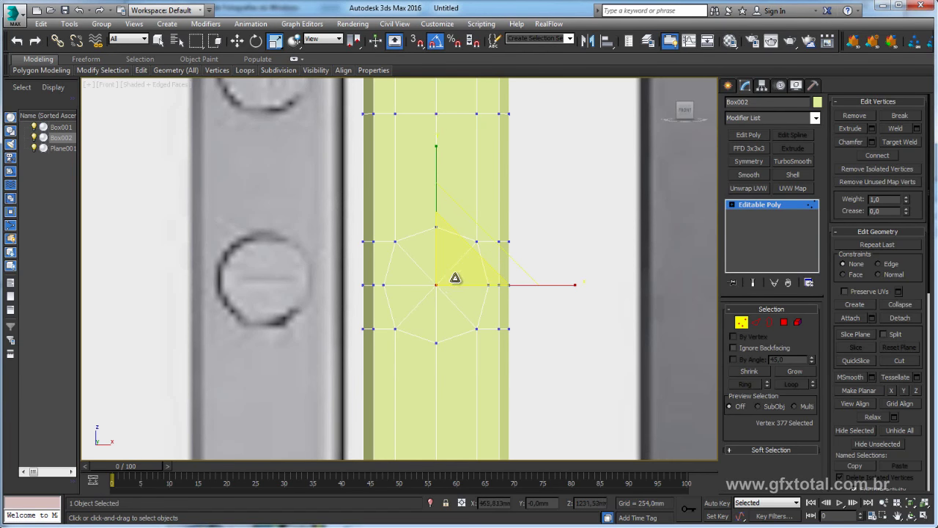
pyautogui.click(784, 323)
pyautogui.click(742, 323)
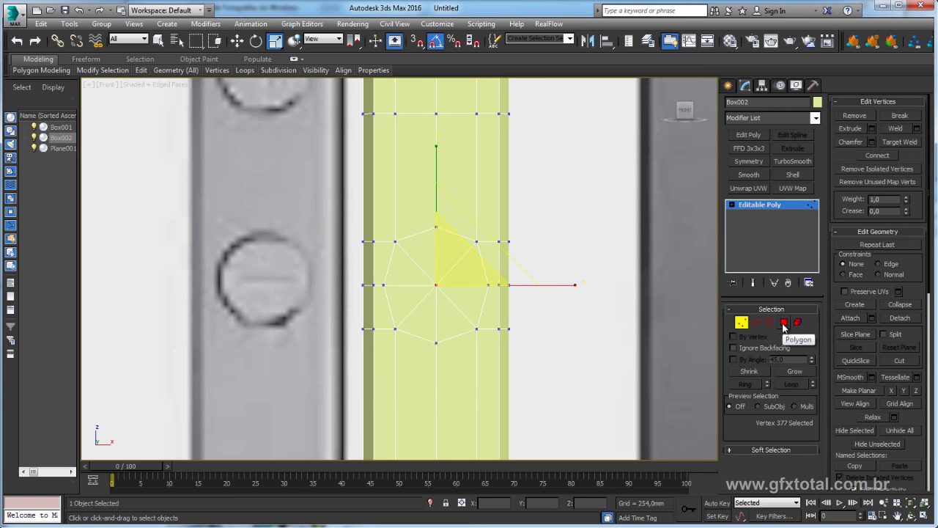
pyautogui.keyDown('ctrl'); pyautogui.click(784, 323); pyautogui.keyUp('ctrl')
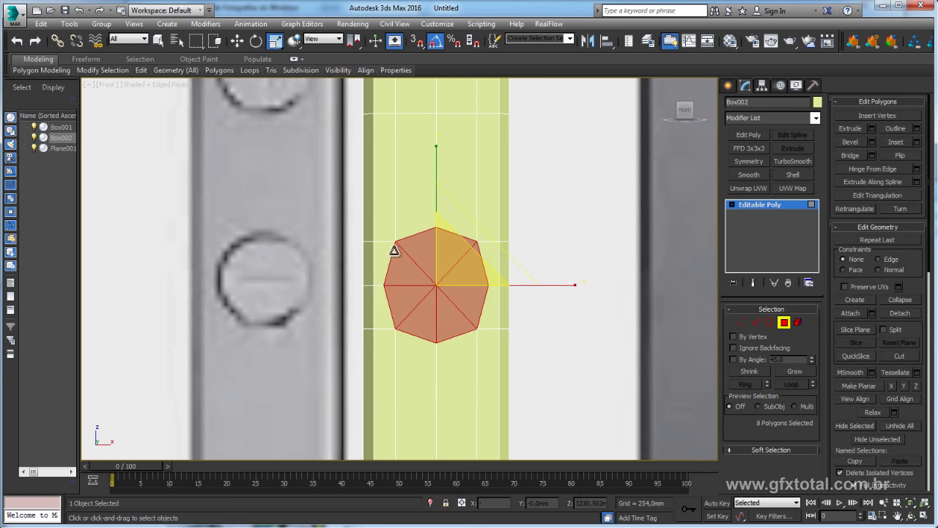
pyautogui.click(917, 142)
pyautogui.moveTo(562, 251); pyautogui.dragTo(562, 249)
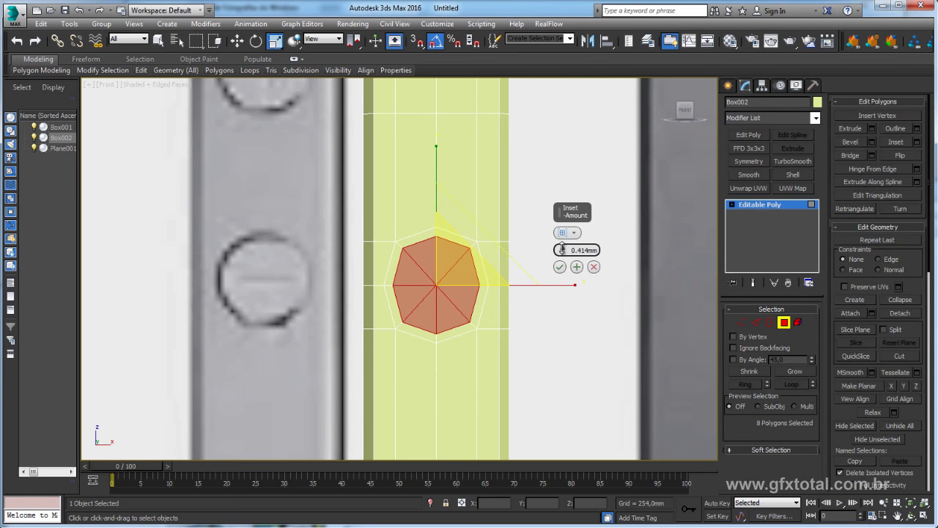
pyautogui.rightClick(562, 252)
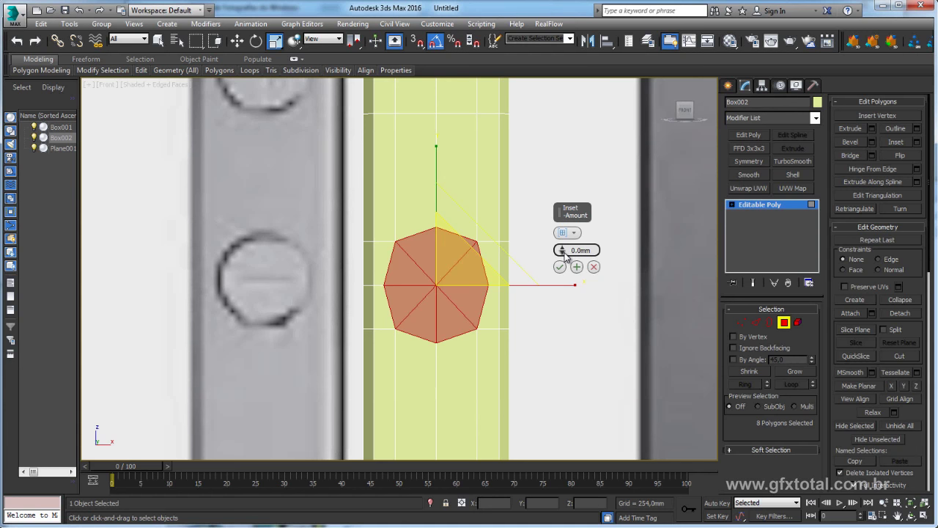
pyautogui.moveTo(563, 251); pyautogui.dragTo(563, 247)
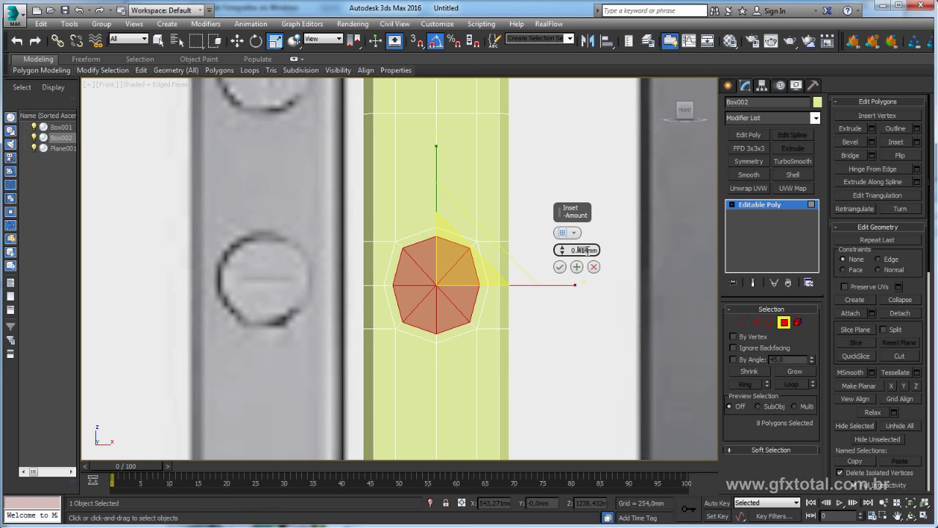
pyautogui.press('Return')
pyautogui.click(560, 267)
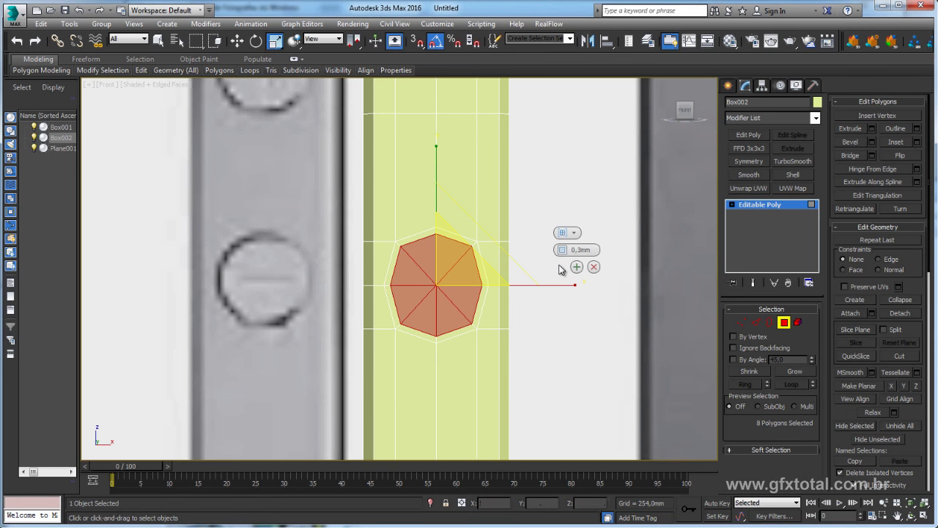
# Leave polygon editing and clear the vertex selection in the front view
pyautogui.press('4')
pyautogui.moveTo(521, 304); pyautogui.dragTo(528, 291, button='middle')
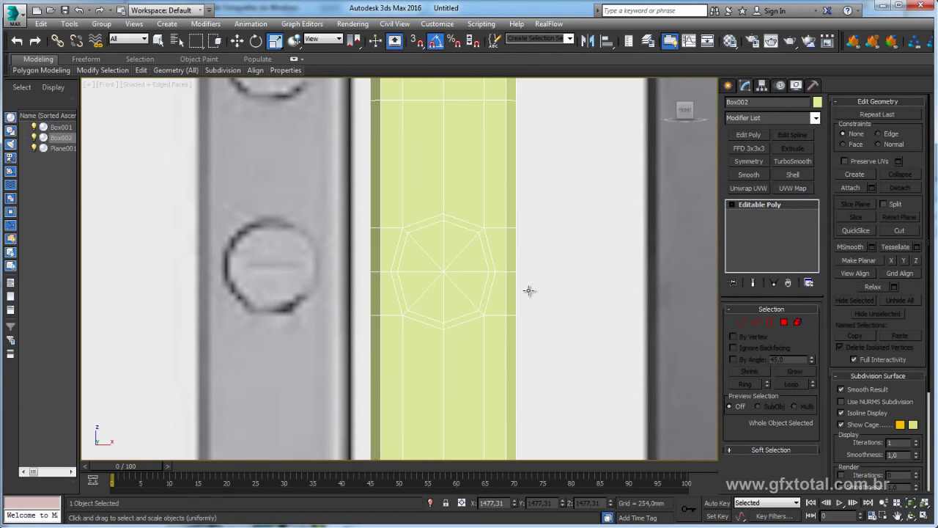
pyautogui.click(741, 322)
pyautogui.click(439, 272)
pyautogui.click(488, 329)
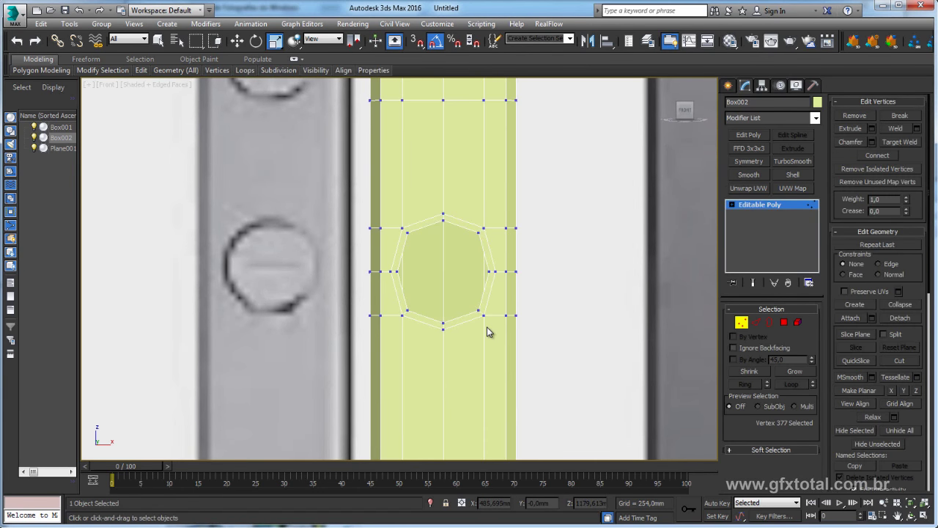
pyautogui.moveTo(484, 291); pyautogui.dragTo(503, 286, button='middle')
# Switch to Perspective, zoom to extents and orbit to a close-up of both phone frames
pyautogui.press('p')
pyautogui.press('z')
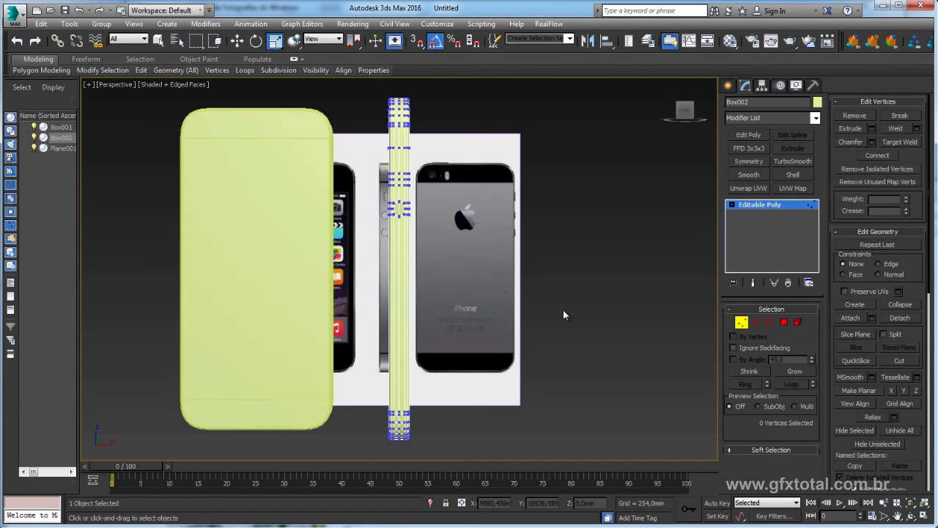
pyautogui.keyDown('alt'); pyautogui.moveTo(563, 309); pyautogui.dragTo(593, 297, button='middle'); pyautogui.keyUp('alt')
pyautogui.click(764, 207)
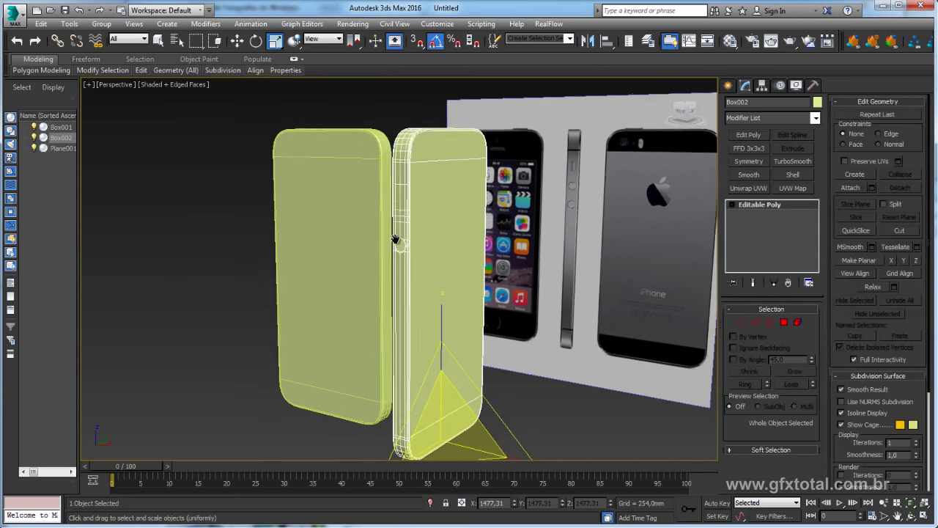
pyautogui.keyDown('alt'); pyautogui.moveTo(440, 278); pyautogui.dragTo(163, 252, button='middle'); pyautogui.keyUp('alt')
pyautogui.scroll(3, 473, 257)
pyautogui.click(474, 257)
pyautogui.moveTo(473, 257)
pyautogui.keyDown('alt'); pyautogui.mouseDown(button='middle')
pyautogui.moveTo(442, 259)
pyautogui.moveTo(425, 278)
pyautogui.moveTo(478, 266)
pyautogui.moveTo(516, 281)
pyautogui.moveTo(429, 266)
pyautogui.mouseUp(button='middle'); pyautogui.keyUp('alt')
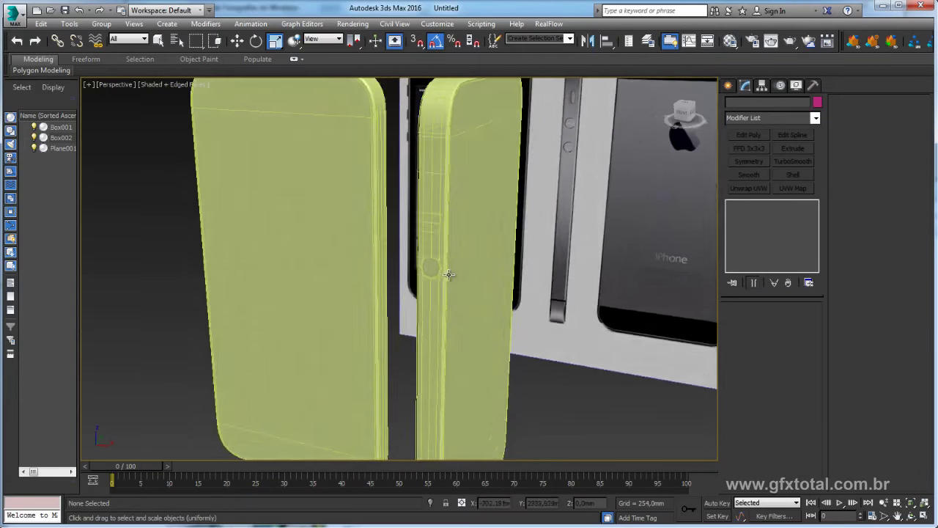
pyautogui.scroll(3, 429, 265)
pyautogui.scroll(3, 429, 264)
# Select the side frame and orbit to an angled view of the octagonal hole
pyautogui.click(422, 263)
pyautogui.scroll(-3, 440, 256)
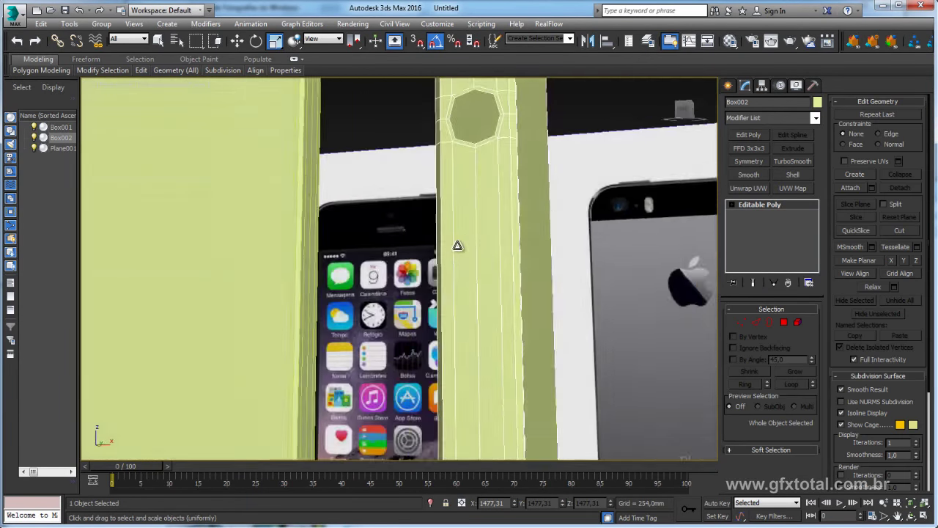
pyautogui.scroll(3, 413, 259)
pyautogui.keyDown('alt'); pyautogui.moveTo(413, 260); pyautogui.dragTo(425, 274, button='middle'); pyautogui.keyUp('alt')
pyautogui.scroll(2, 425, 274)
pyautogui.scroll(-5, 359, 187)
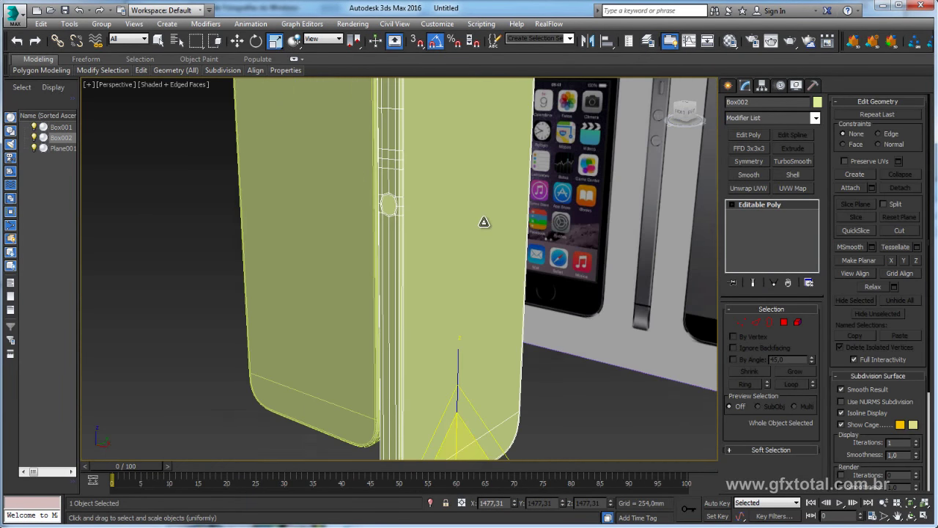
pyautogui.moveTo(482, 220)
pyautogui.keyDown('alt'); pyautogui.mouseDown(button='middle')
pyautogui.moveTo(545, 321)
pyautogui.moveTo(603, 297)
pyautogui.mouseUp(button='middle'); pyautogui.keyUp('alt')
# Detach Box002's two large side faces into a new object named Object001
pyautogui.click(784, 323)
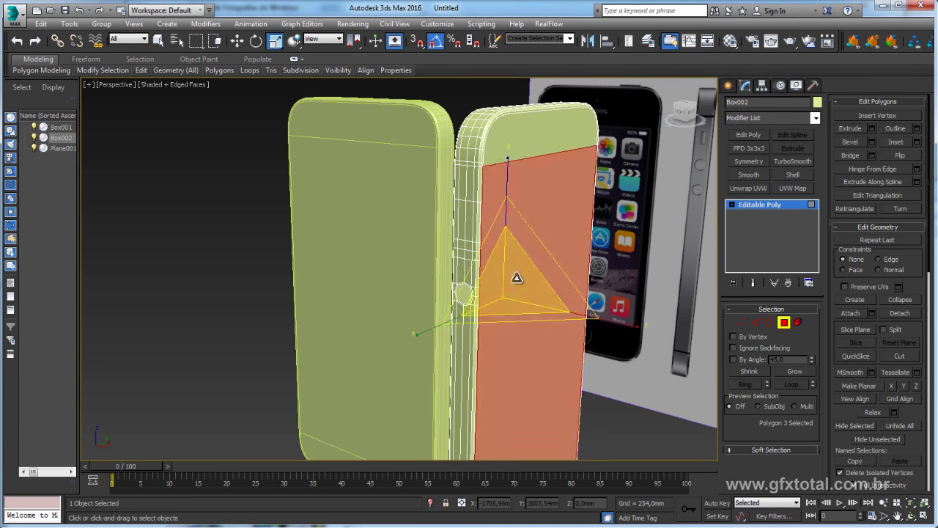
pyautogui.moveTo(513, 272)
pyautogui.keyDown('alt'); pyautogui.mouseDown(button='middle')
pyautogui.moveTo(442, 298)
pyautogui.moveTo(435, 234)
pyautogui.moveTo(619, 299)
pyautogui.moveTo(748, 230)
pyautogui.mouseUp(button='middle'); pyautogui.keyUp('alt')
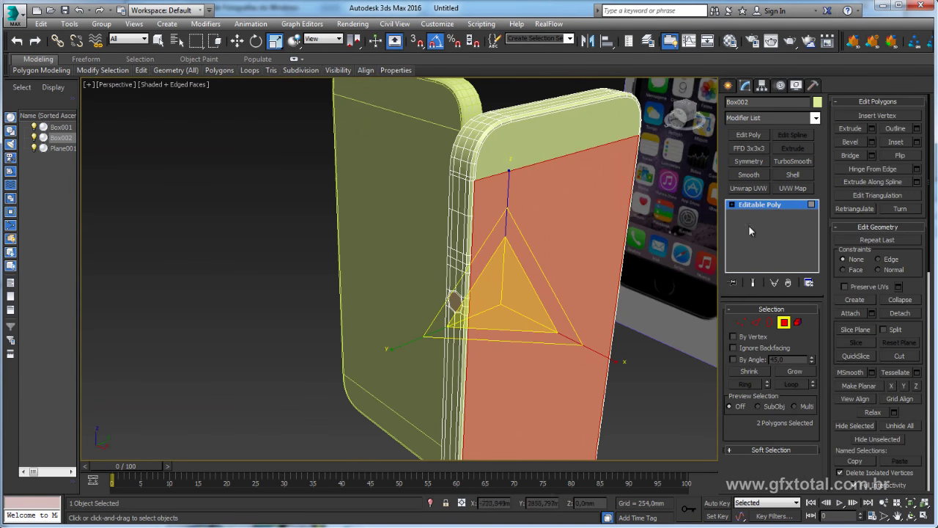
pyautogui.click(900, 314)
pyautogui.moveTo(469, 230); pyautogui.dragTo(324, 178)
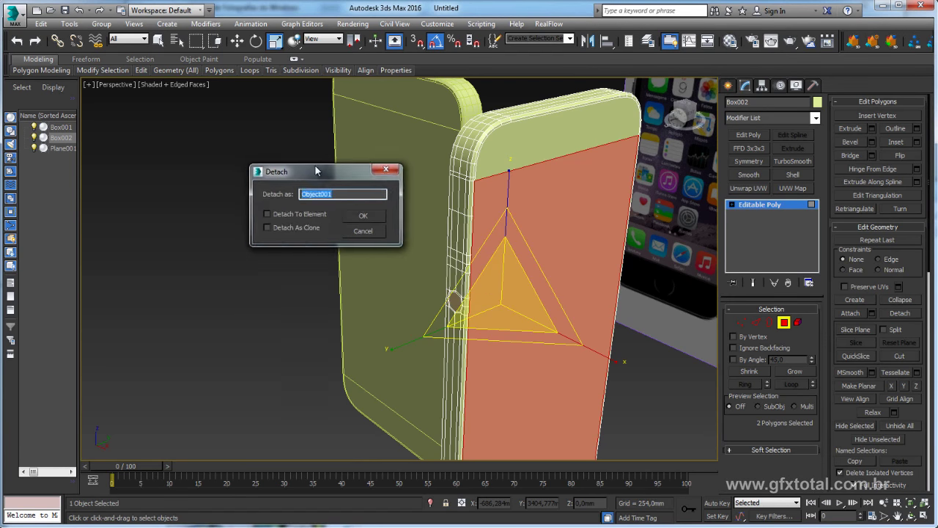
pyautogui.click(353, 221)
pyautogui.click(776, 208)
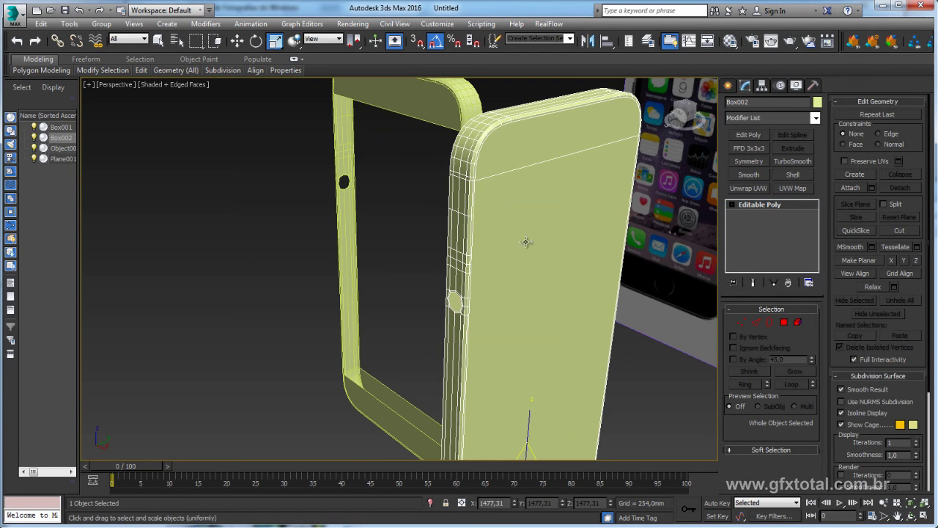
pyautogui.click(527, 242)
pyautogui.moveTo(528, 242)
pyautogui.keyDown('alt'); pyautogui.mouseDown(button='middle')
pyautogui.moveTo(482, 242)
pyautogui.moveTo(562, 223)
pyautogui.mouseUp(button='middle'); pyautogui.keyUp('alt')
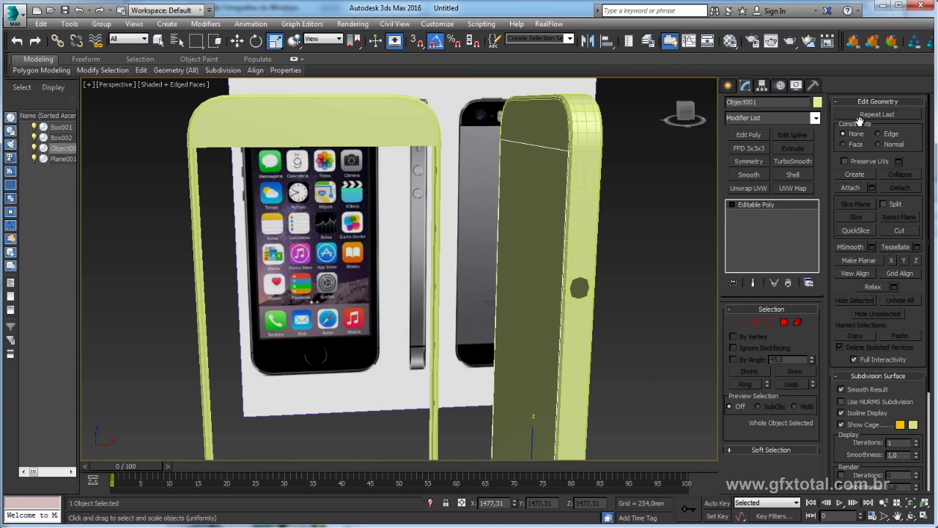
# Set Object001's object colour to dark blue
pyautogui.click(819, 104)
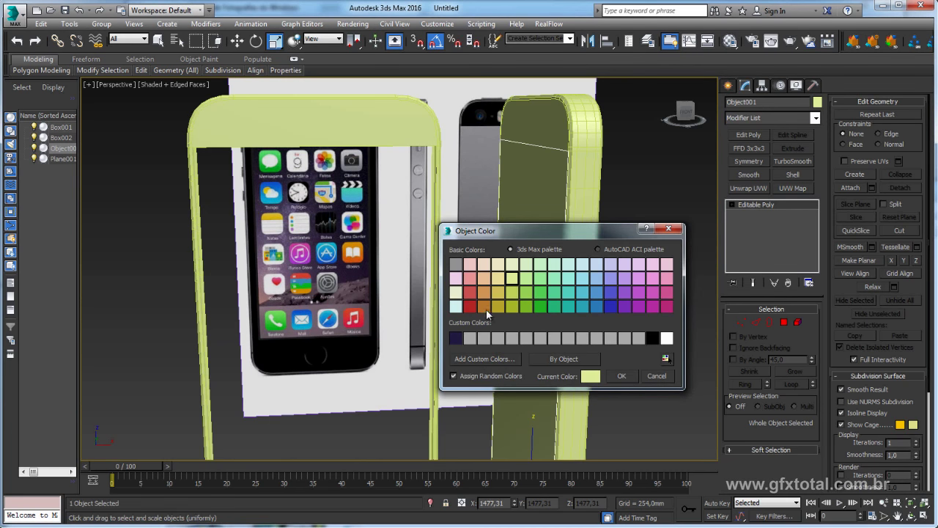
pyautogui.click(610, 304)
pyautogui.click(622, 376)
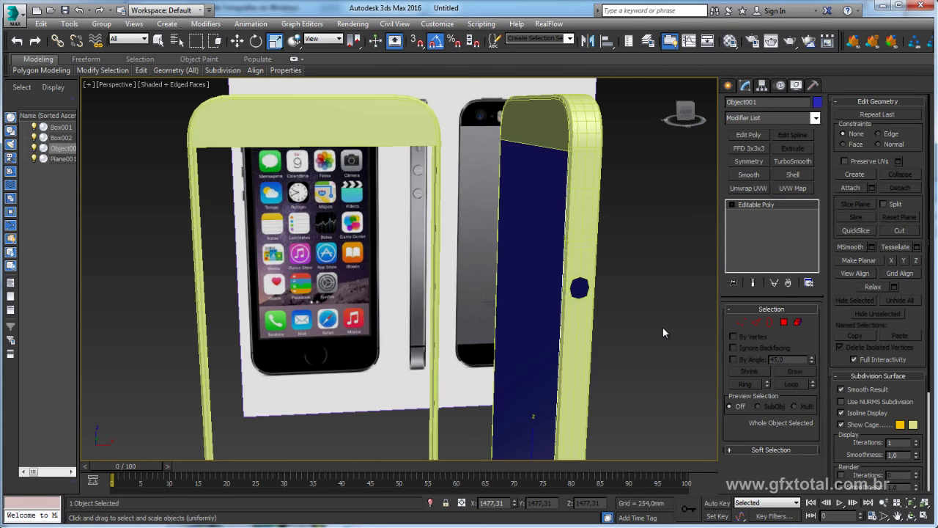
pyautogui.click(662, 327)
# Reselect the side frame Box002 and orbit in on the button hole
pyautogui.moveTo(658, 329)
pyautogui.keyDown('alt'); pyautogui.mouseDown(button='middle')
pyautogui.moveTo(591, 345)
pyautogui.moveTo(444, 127)
pyautogui.mouseUp(button='middle'); pyautogui.keyUp('alt')
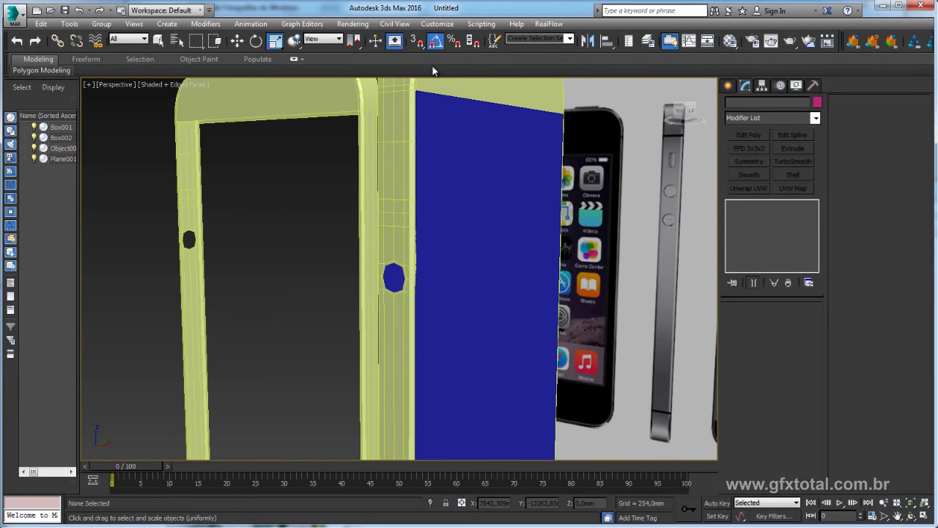
pyautogui.moveTo(455, 190); pyautogui.dragTo(460, 208, button='middle')
pyautogui.click(415, 264)
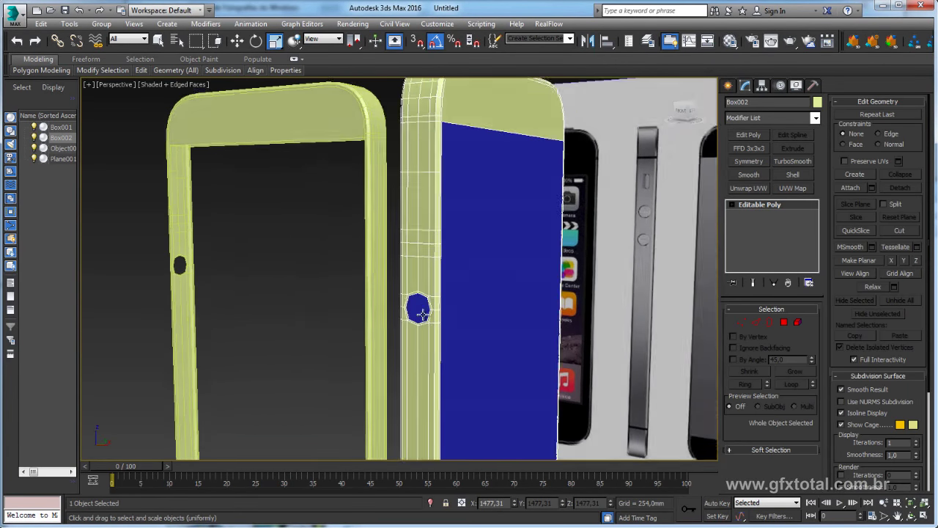
pyautogui.keyDown('alt'); pyautogui.moveTo(415, 264); pyautogui.dragTo(447, 259, button='middle'); pyautogui.keyUp('alt')
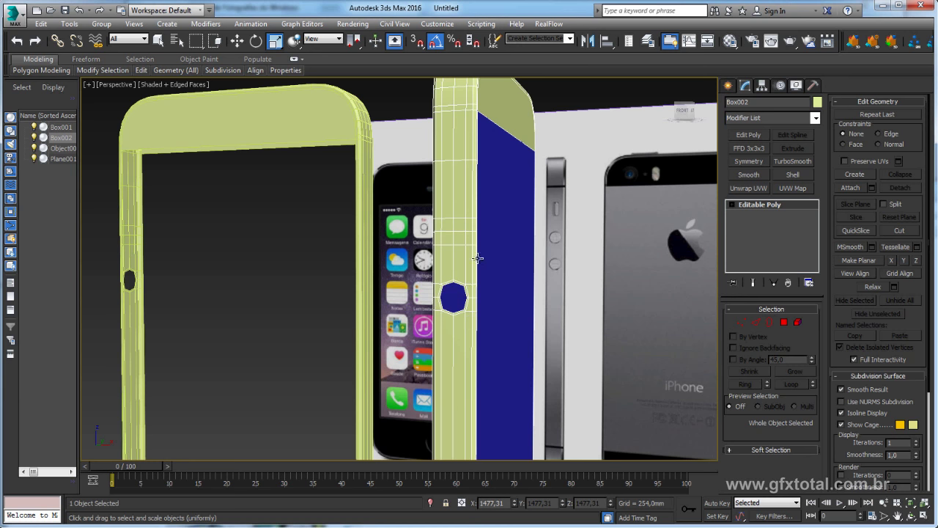
pyautogui.scroll(3, 480, 286)
pyautogui.scroll(2, 518, 233)
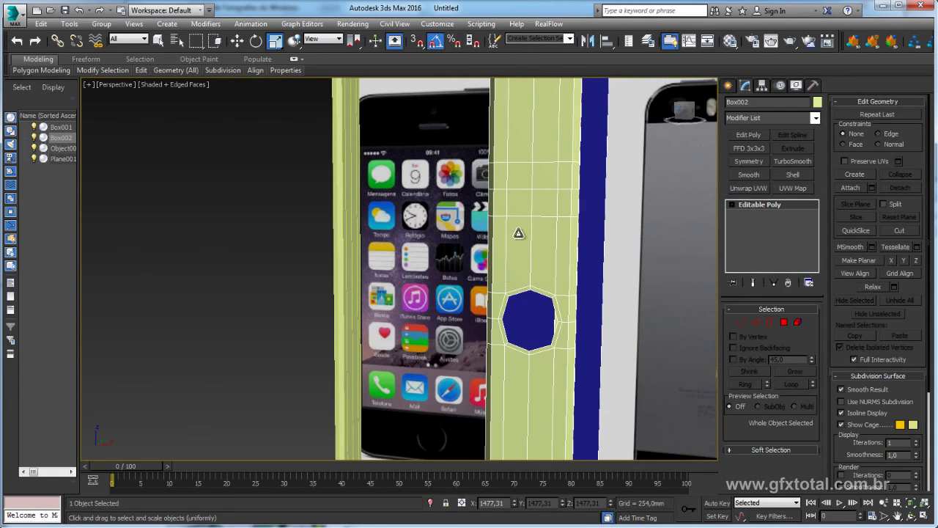
# Select the button hole's border loop and scale it down
pyautogui.click(769, 323)
pyautogui.click(554, 308)
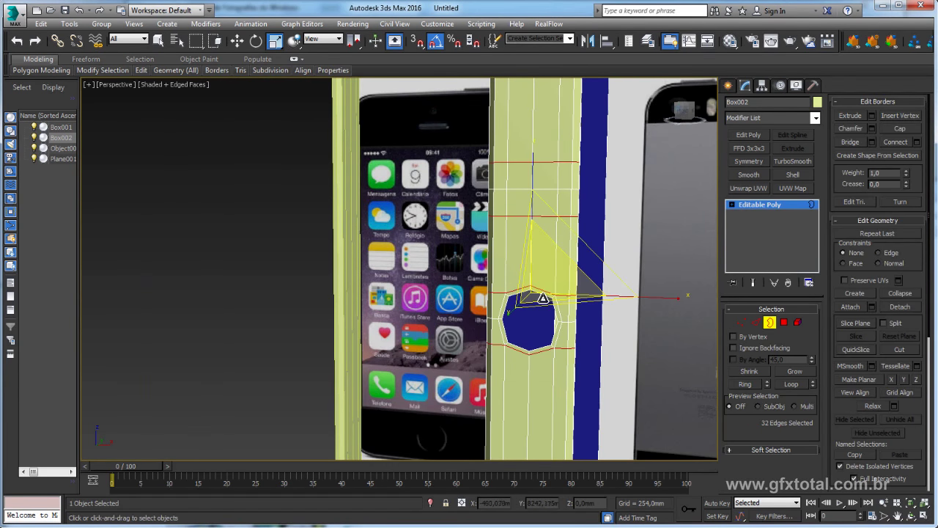
pyautogui.scroll(1, 550, 313)
pyautogui.keyDown('alt'); pyautogui.moveTo(552, 316); pyautogui.dragTo(607, 324, button='middle'); pyautogui.keyUp('alt')
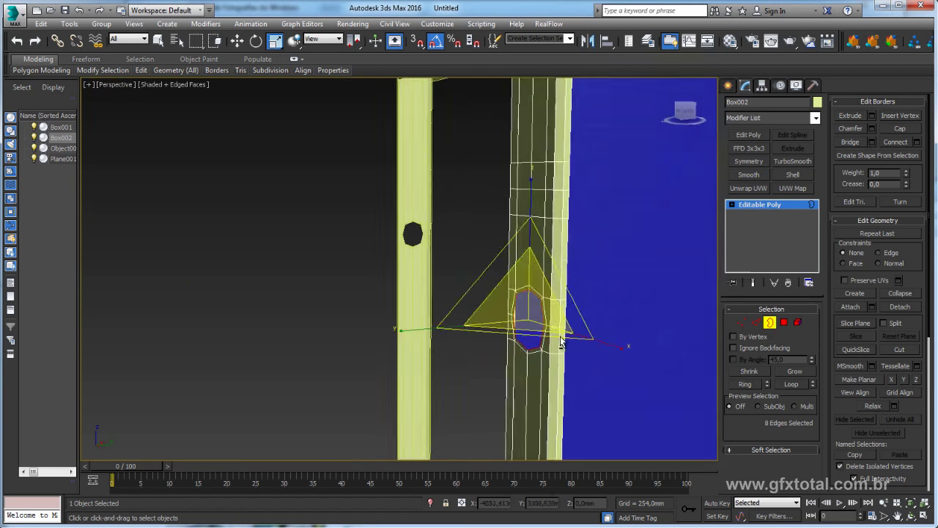
pyautogui.press('w')
pyautogui.press('r')
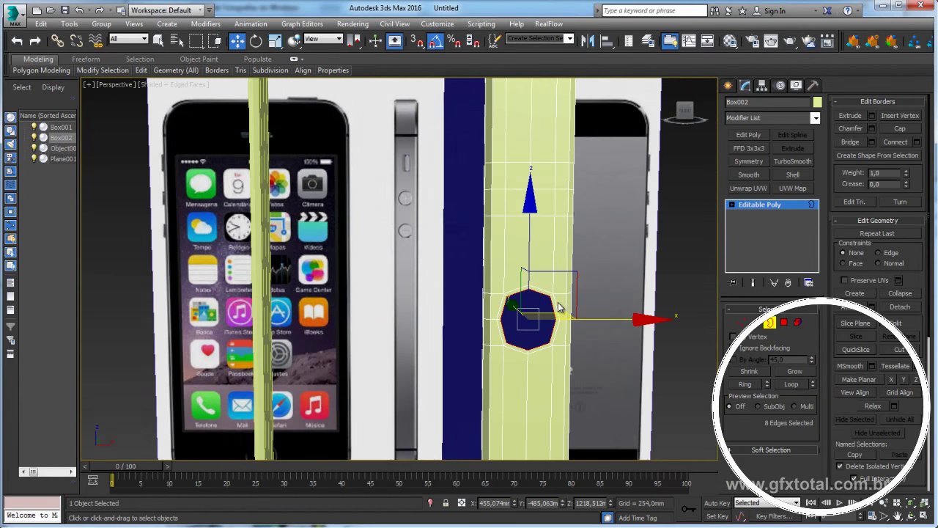
pyautogui.scroll(3, 555, 303)
pyautogui.moveTo(542, 291); pyautogui.dragTo(547, 312)
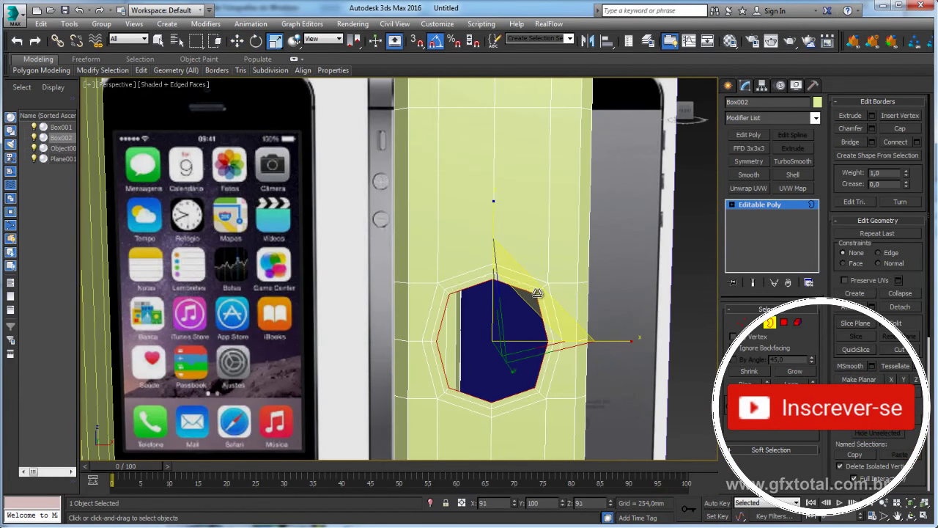
# Apply a Spherify modifier to the side frame from the Modifier List
pyautogui.click(815, 117)
pyautogui.scroll(-10, 769, 293)
pyautogui.scroll(-10, 770, 293)
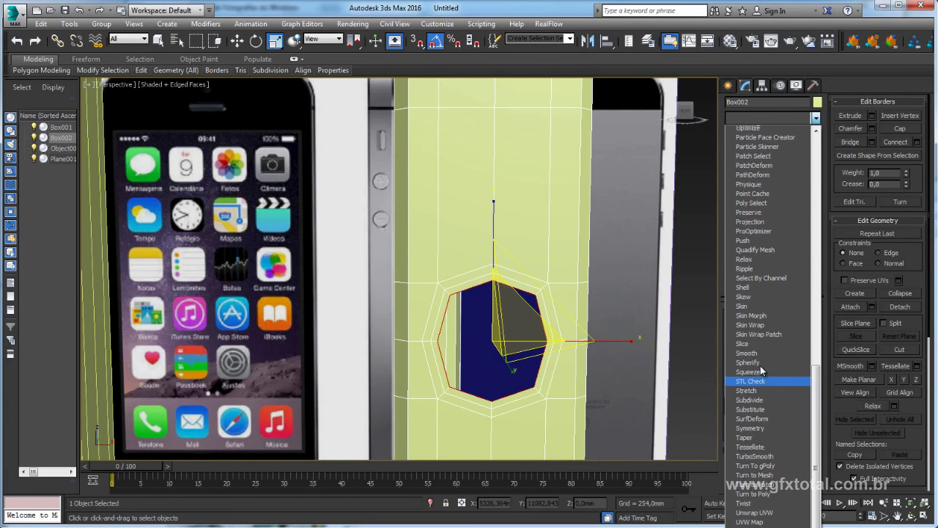
pyautogui.scroll(2, 762, 371)
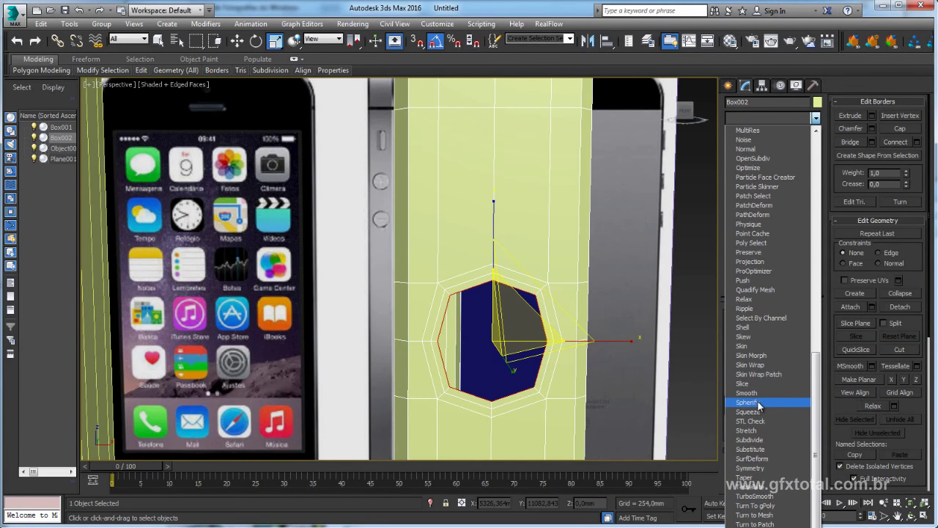
pyautogui.click(758, 404)
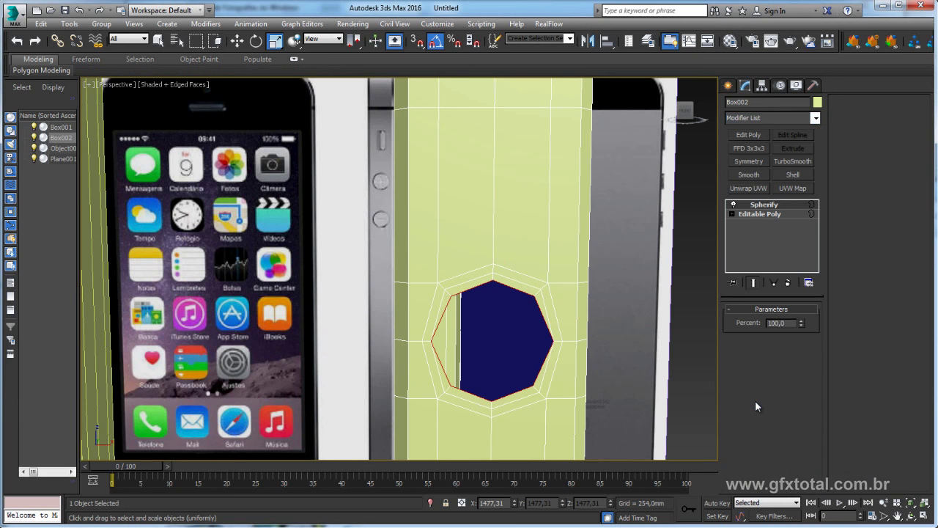
# Add an Edit Poly modifier above Spherify and set it to Border level
pyautogui.rightClick(530, 310)
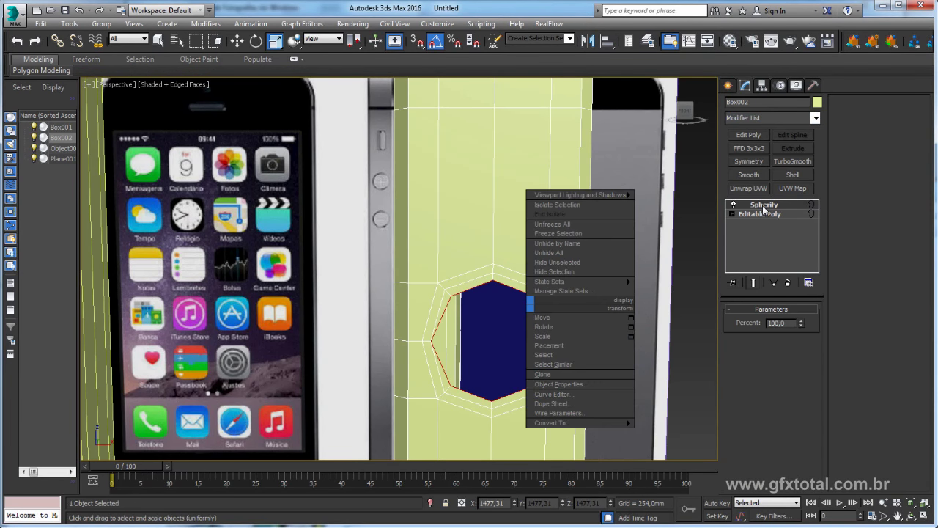
pyautogui.click(753, 134)
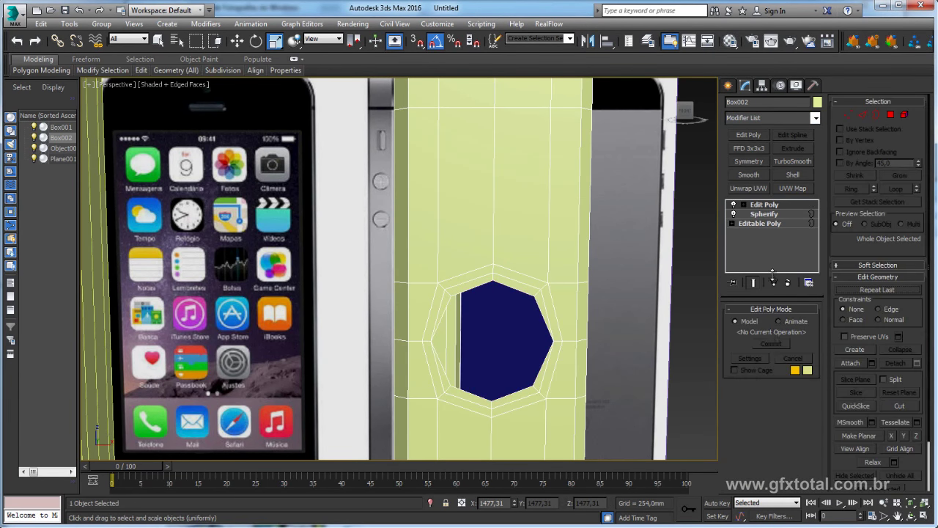
pyautogui.click(744, 205)
pyautogui.click(764, 232)
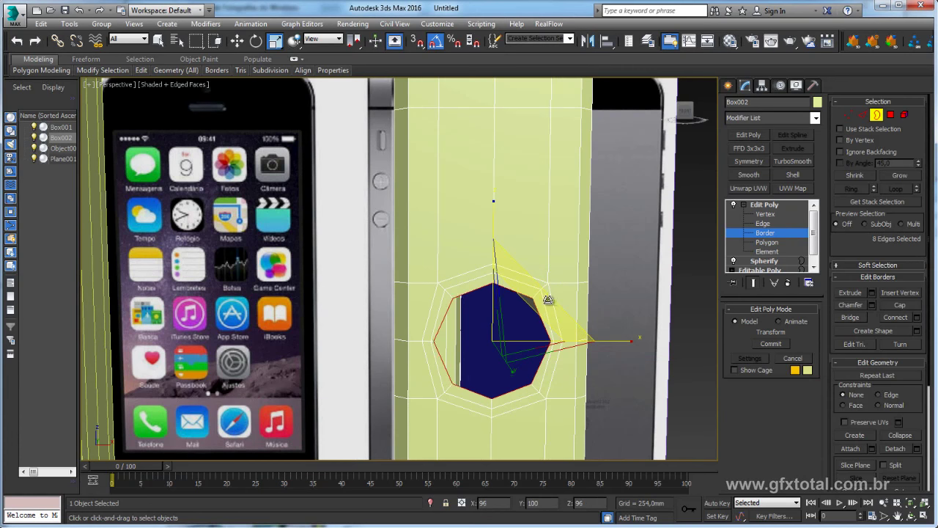
# Select rim vertices at Edit Poly Vertex level, try moving them, then undo the changes
pyautogui.moveTo(546, 300)
pyautogui.keyDown('alt'); pyautogui.mouseDown(button='middle')
pyautogui.moveTo(568, 346)
pyautogui.moveTo(555, 321)
pyautogui.moveTo(603, 331)
pyautogui.moveTo(549, 348)
pyautogui.moveTo(587, 343)
pyautogui.mouseUp(button='middle'); pyautogui.keyUp('alt')
pyautogui.click(763, 214)
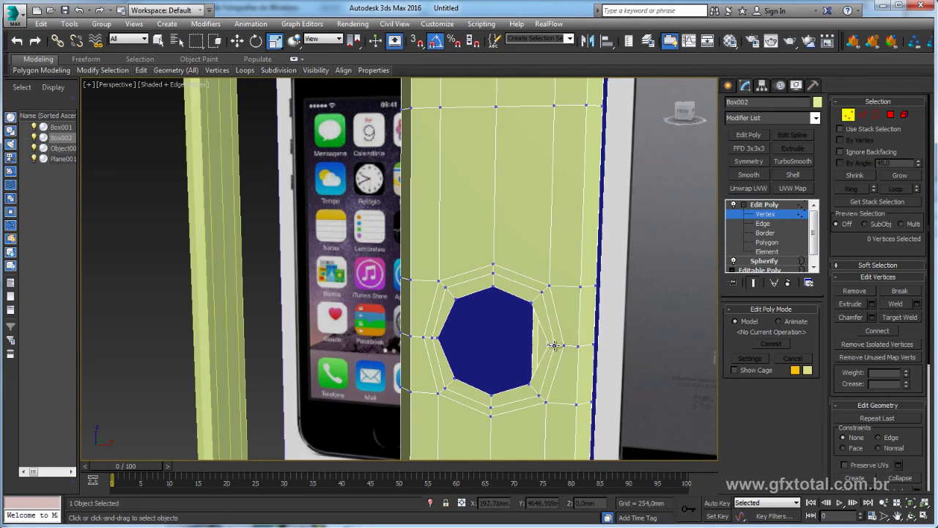
pyautogui.click(553, 345)
pyautogui.keyDown('ctrl'); pyautogui.click(432, 339); pyautogui.keyUp('ctrl')
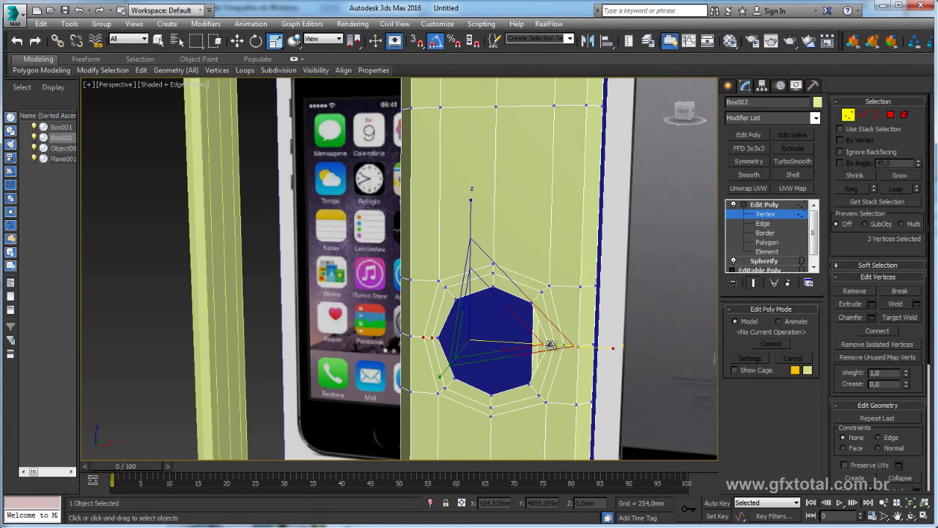
pyautogui.keyDown('ctrl'); pyautogui.click(563, 345); pyautogui.keyUp('ctrl')
pyautogui.moveTo(563, 345); pyautogui.dragTo(640, 350)
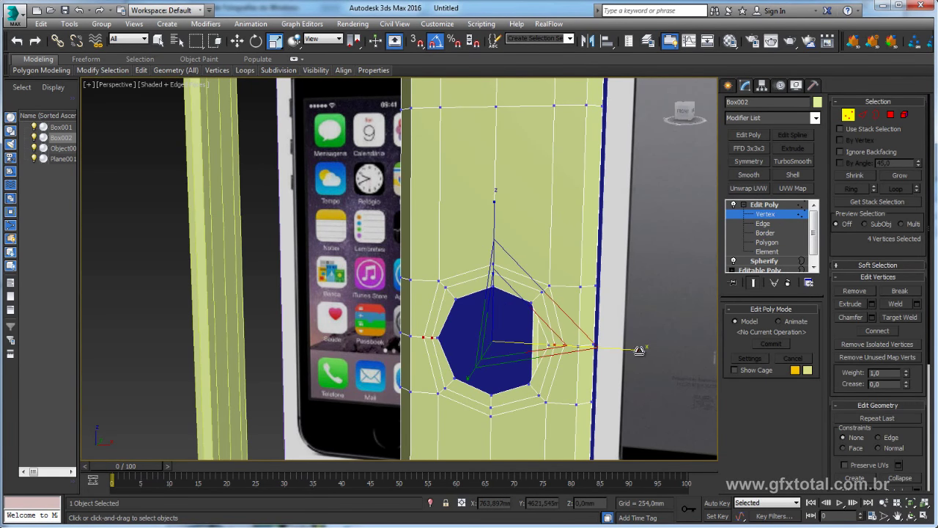
pyautogui.moveTo(456, 298); pyautogui.dragTo(441, 285)
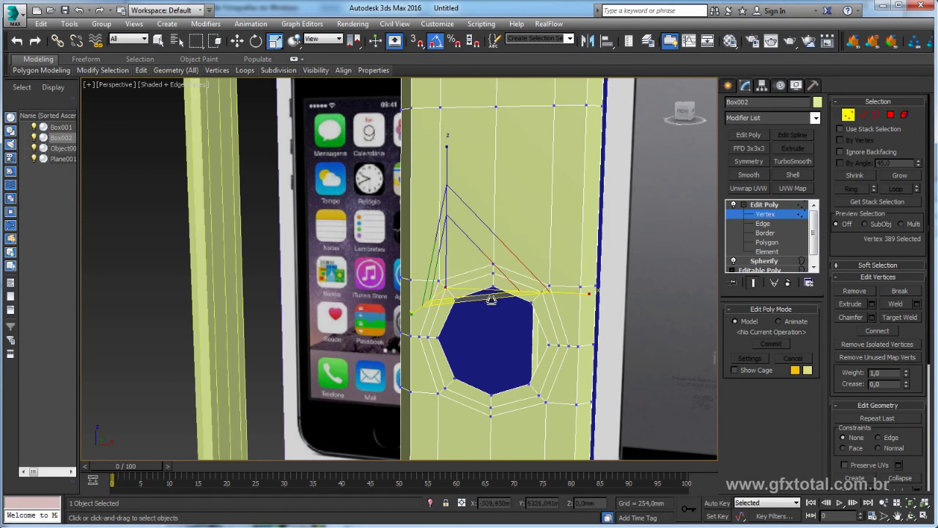
pyautogui.keyDown('alt'); pyautogui.moveTo(440, 286); pyautogui.dragTo(454, 287, button='middle'); pyautogui.keyUp('alt')
pyautogui.hotkey('ctrl', 'z')
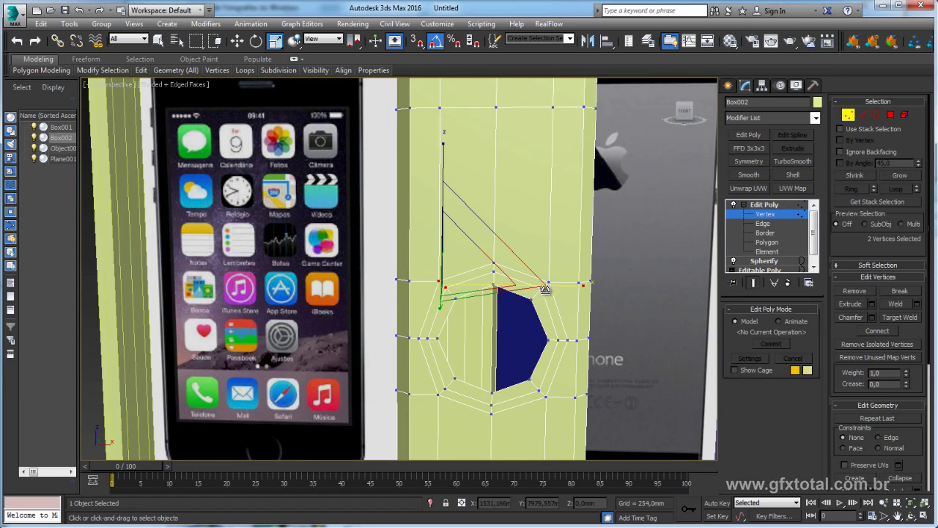
pyautogui.hotkey('ctrl', 'z')
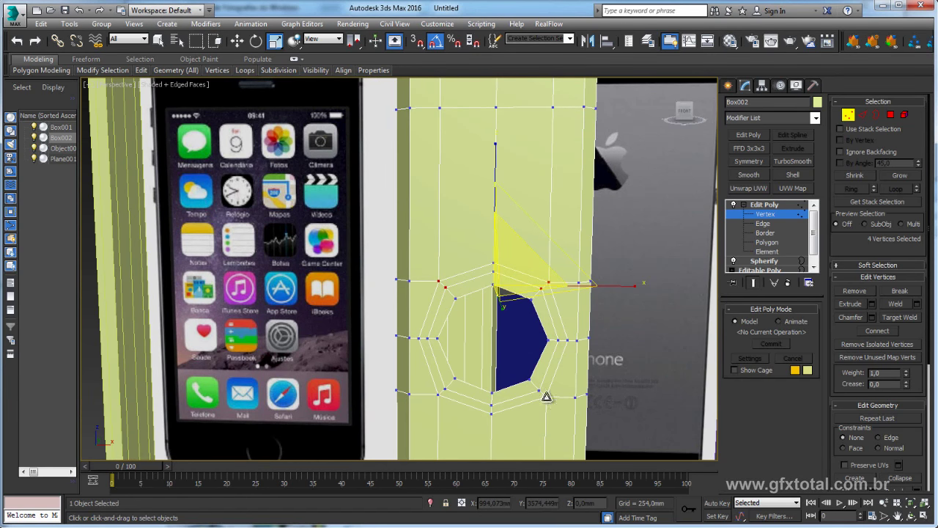
# Move the left-side hole vertices onto the hole's vertical centre line
pyautogui.keyDown('ctrl'); pyautogui.click(546, 397); pyautogui.keyUp('ctrl')
pyautogui.keyDown('ctrl'); pyautogui.click(503, 337); pyautogui.keyUp('ctrl')
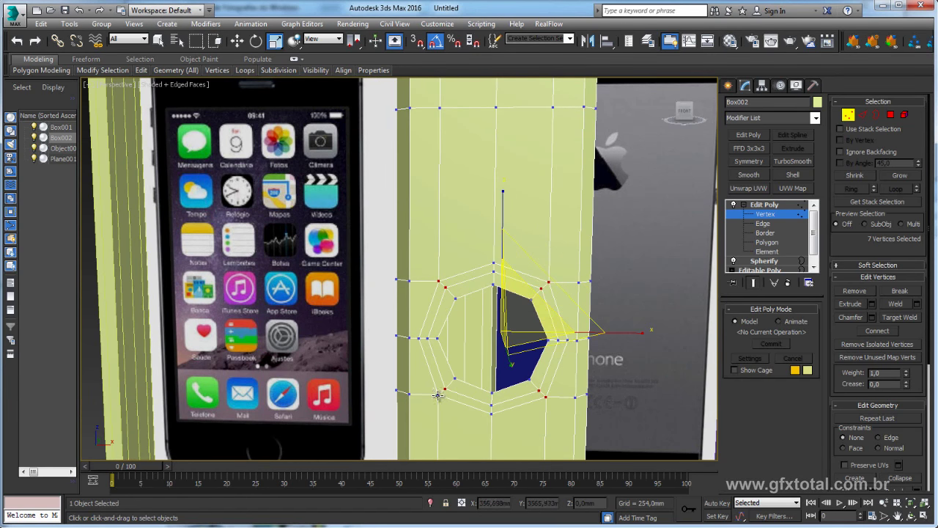
pyautogui.moveTo(518, 331); pyautogui.dragTo(549, 291)
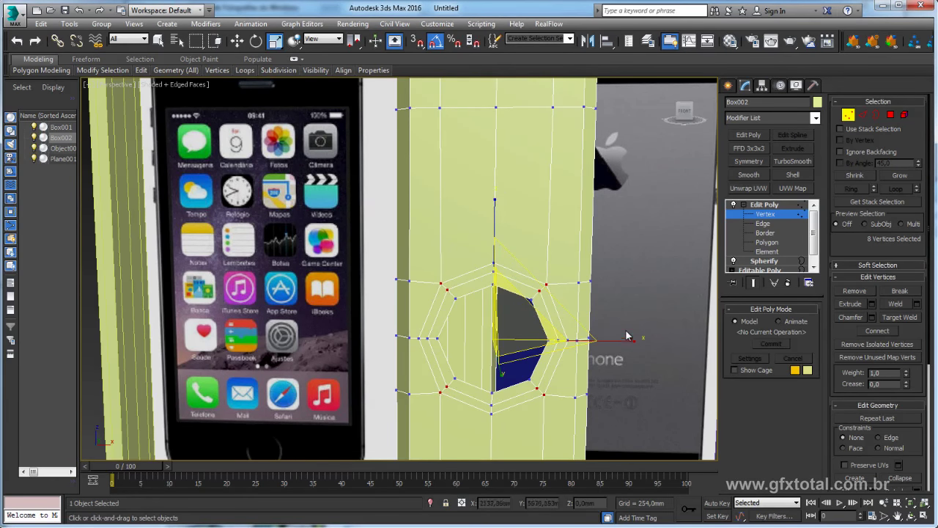
pyautogui.moveTo(529, 299)
pyautogui.mouseDown()
pyautogui.moveTo(549, 295)
pyautogui.moveTo(531, 298)
pyautogui.mouseUp()
# Move the hole's border inward to form recessed inner walls
pyautogui.click(765, 233)
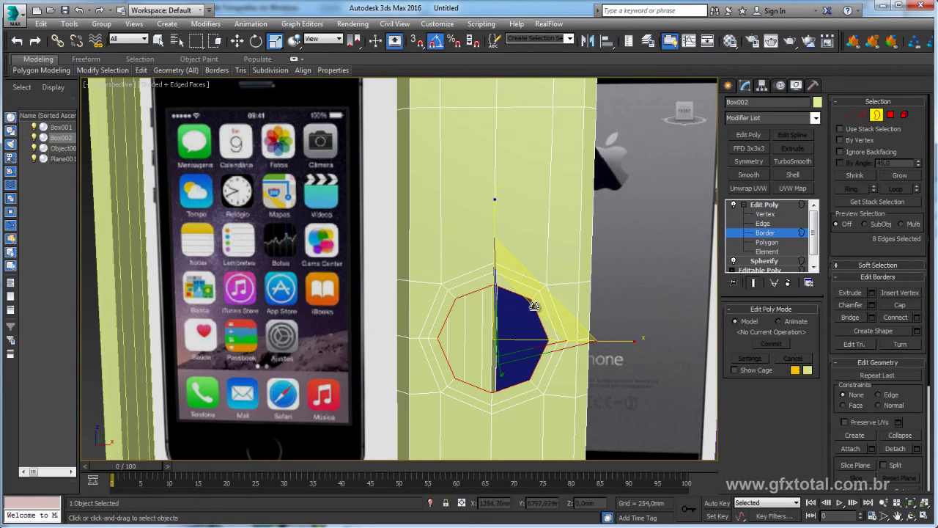
pyautogui.moveTo(557, 300)
pyautogui.keyDown('alt'); pyautogui.mouseDown(button='middle')
pyautogui.moveTo(516, 320)
pyautogui.moveTo(559, 321)
pyautogui.mouseUp(button='middle'); pyautogui.keyUp('alt')
pyautogui.press('w')
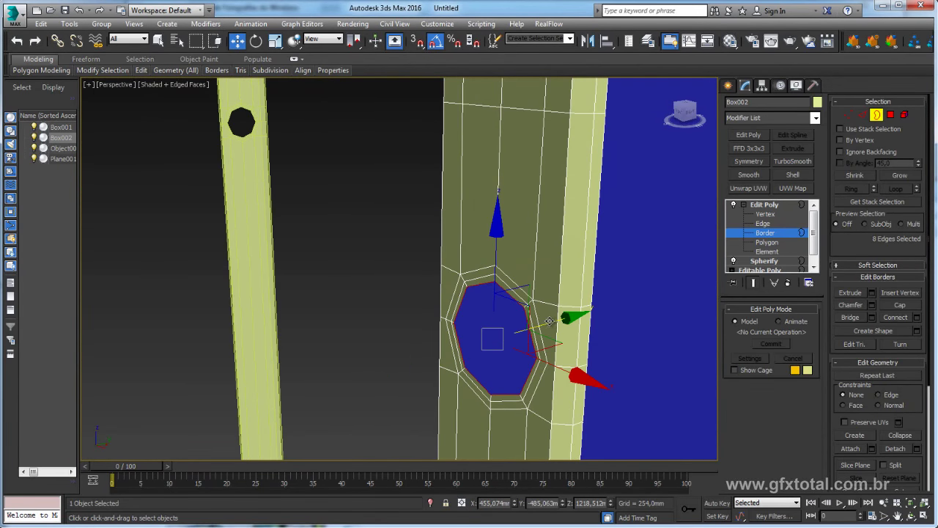
pyautogui.keyDown('shift'); pyautogui.moveTo(569, 318); pyautogui.dragTo(571, 315); pyautogui.keyUp('shift')
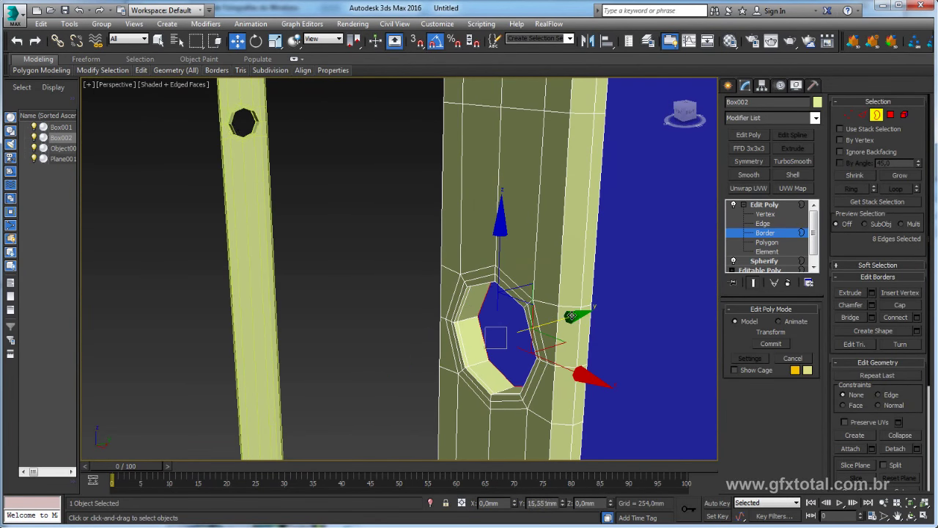
pyautogui.moveTo(571, 315)
pyautogui.keyDown('alt'); pyautogui.mouseDown(button='middle')
pyautogui.moveTo(502, 328)
pyautogui.moveTo(557, 337)
pyautogui.moveTo(523, 327)
pyautogui.mouseUp(button='middle'); pyautogui.keyUp('alt')
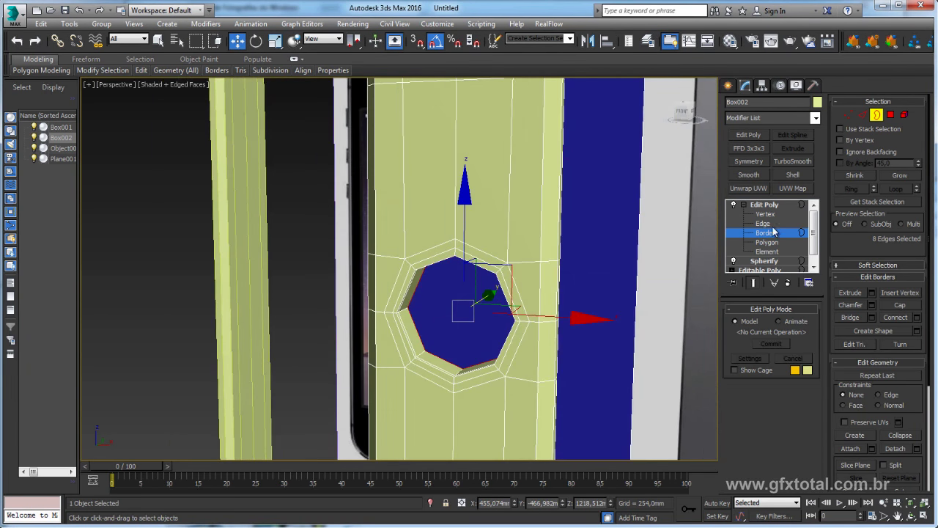
# Delete the band of polygons above the hole to open a gap
pyautogui.click(890, 116)
pyautogui.moveTo(530, 168)
pyautogui.keyDown('alt'); pyautogui.mouseDown(button='middle')
pyautogui.moveTo(562, 203)
pyautogui.moveTo(552, 216)
pyautogui.moveTo(559, 281)
pyautogui.mouseUp(button='middle'); pyautogui.keyUp('alt')
pyautogui.moveTo(427, 256); pyautogui.dragTo(428, 255)
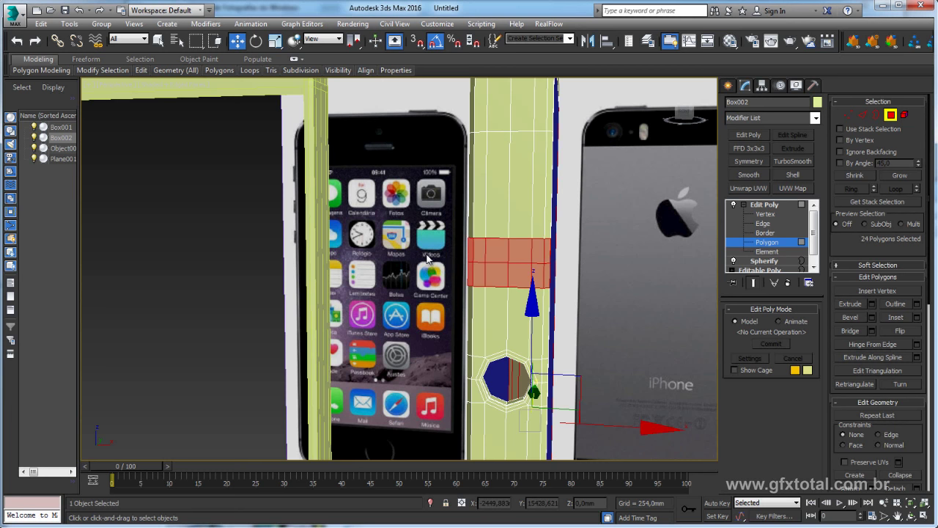
pyautogui.press('Delete')
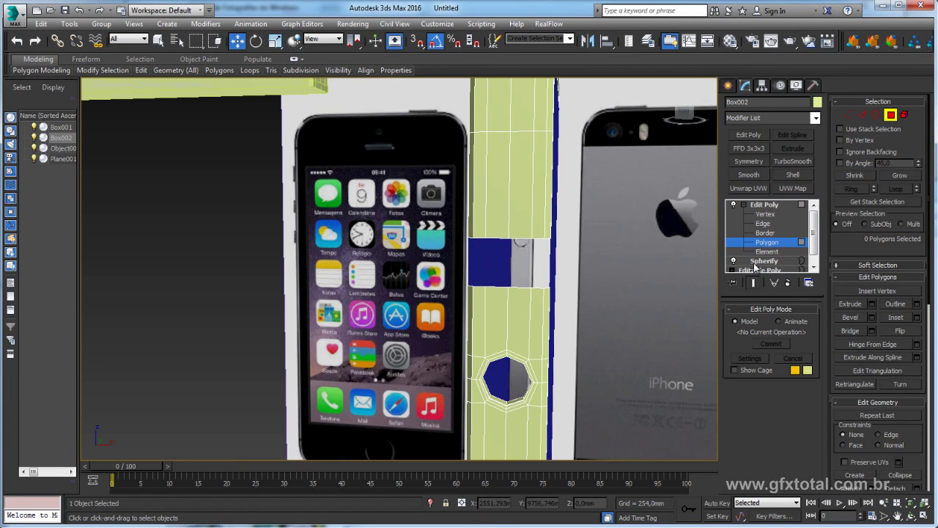
# Select the gap's rim vertices and stretch the gap taller along Z
pyautogui.click(765, 214)
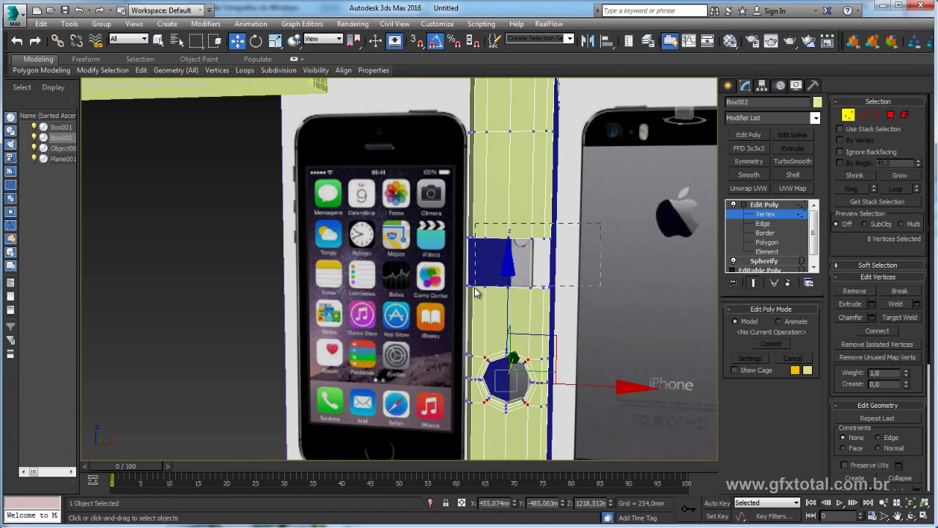
pyautogui.moveTo(475, 291); pyautogui.dragTo(453, 296)
pyautogui.keyDown('alt'); pyautogui.moveTo(453, 296); pyautogui.dragTo(523, 176, button='middle'); pyautogui.keyUp('alt')
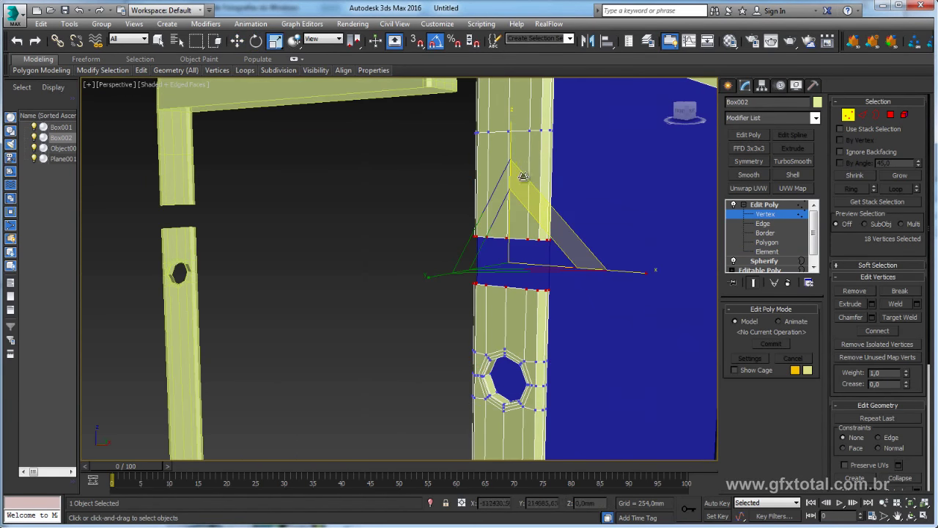
pyautogui.moveTo(523, 176); pyautogui.dragTo(520, 120)
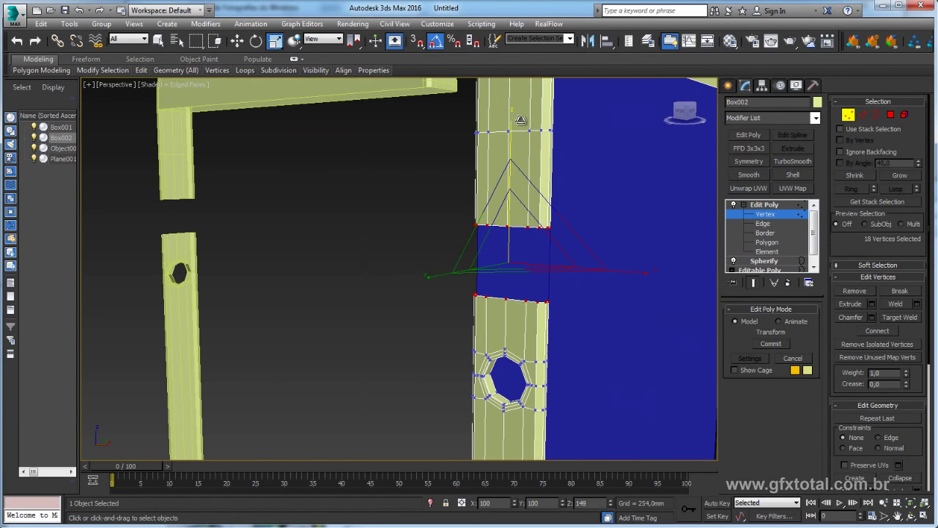
pyautogui.click(765, 213)
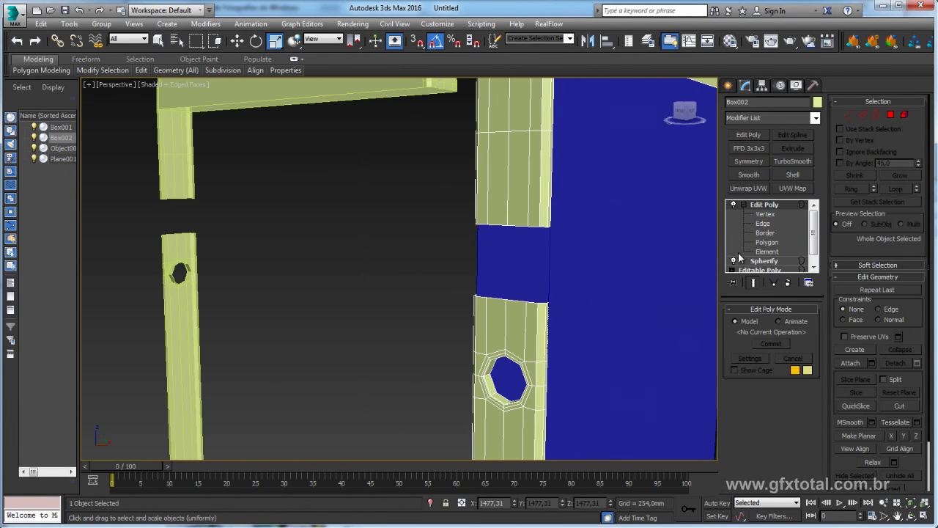
# Select the octagonal ring polygons and clone them up into the gap as an element
pyautogui.click(889, 117)
pyautogui.moveTo(477, 408); pyautogui.dragTo(432, 420)
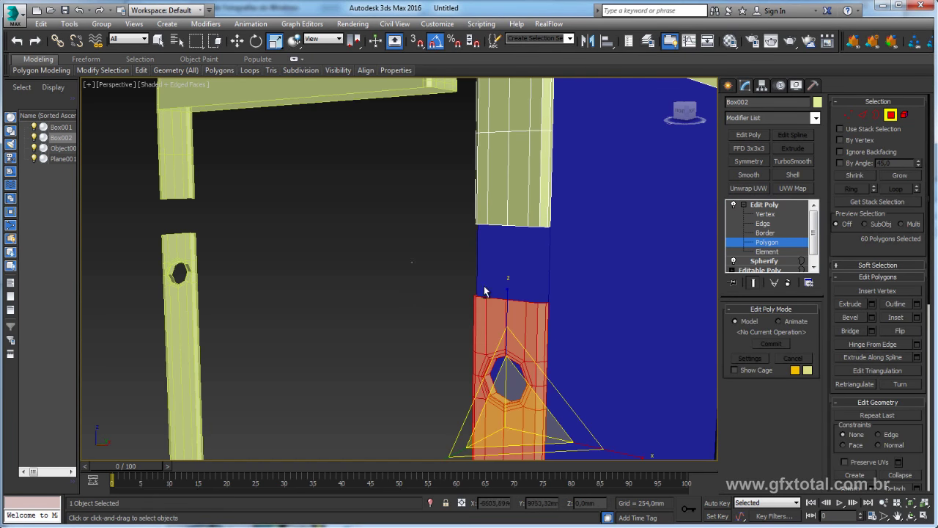
pyautogui.moveTo(628, 354); pyautogui.dragTo(615, 300, button='middle')
pyautogui.keyDown('alt'); pyautogui.moveTo(598, 220); pyautogui.dragTo(389, 248); pyautogui.keyUp('alt')
pyautogui.moveTo(389, 247); pyautogui.dragTo(613, 327, button='middle')
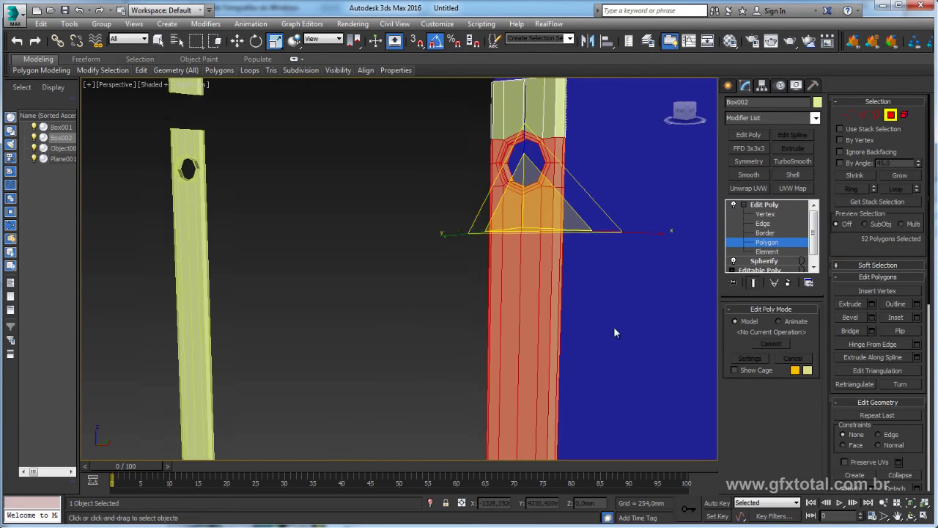
pyautogui.keyDown('alt'); pyautogui.moveTo(613, 332); pyautogui.dragTo(357, 384); pyautogui.keyUp('alt')
pyautogui.moveTo(357, 384); pyautogui.dragTo(498, 296, button='middle')
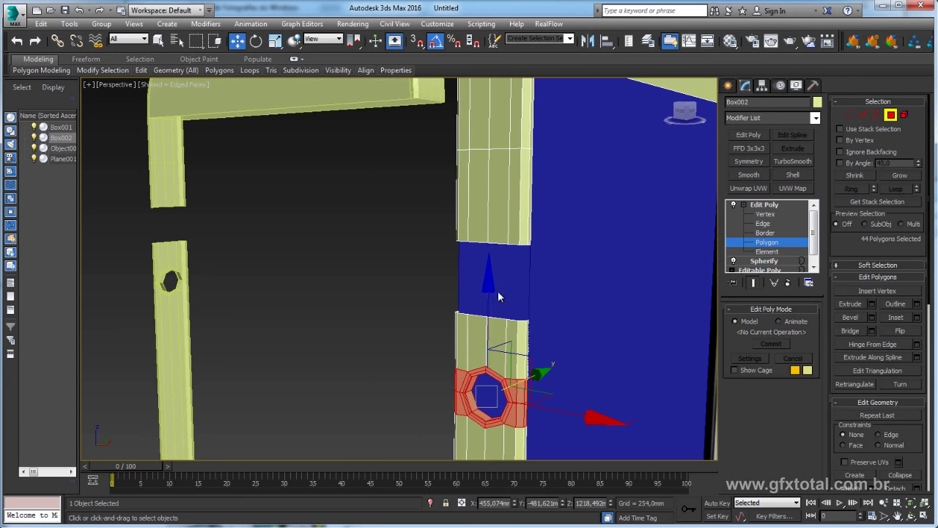
pyautogui.keyDown('shift'); pyautogui.moveTo(489, 316); pyautogui.dragTo(482, 198); pyautogui.keyUp('shift')
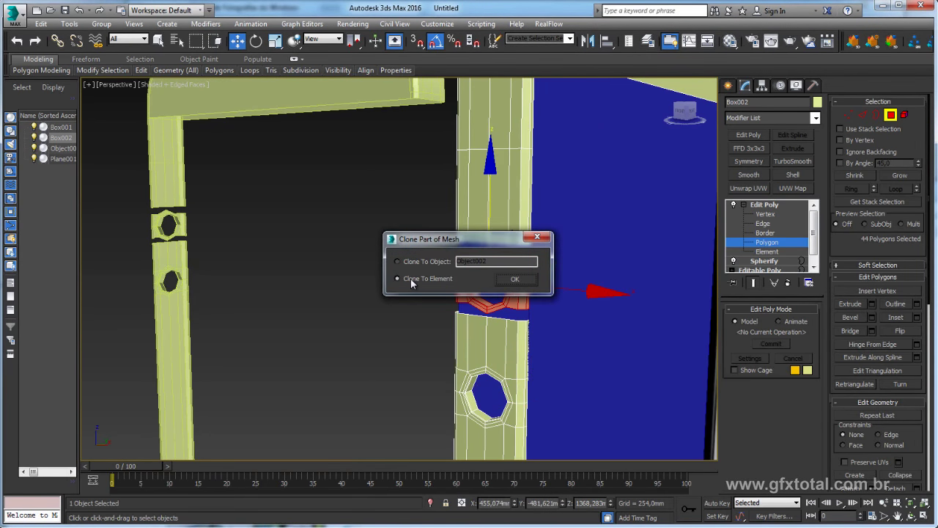
pyautogui.click(515, 279)
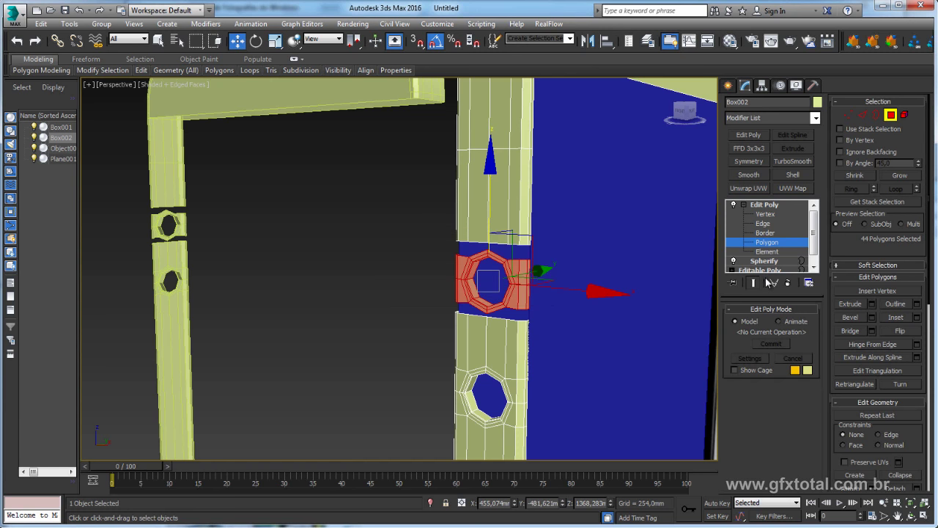
# Select the two open edge loops across the lower gap and bridge them
pyautogui.click(764, 224)
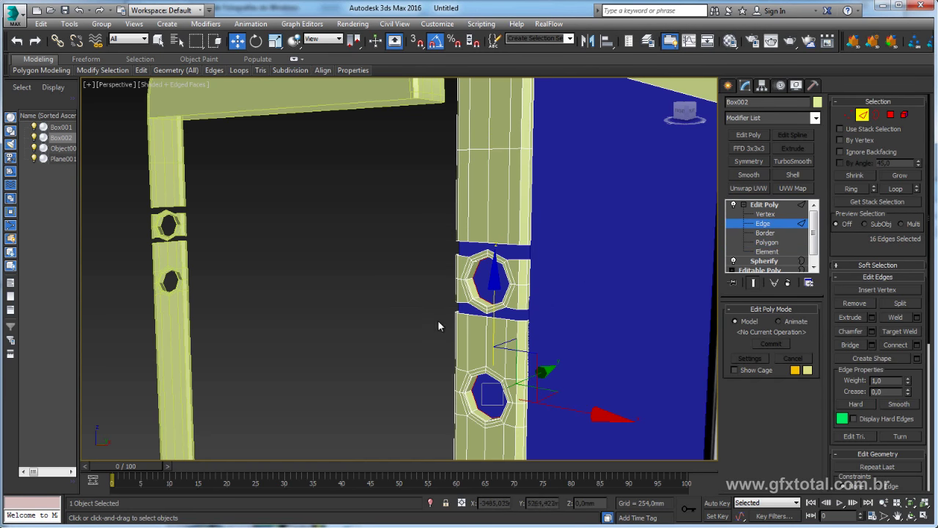
pyautogui.scroll(4, 443, 323)
pyautogui.scroll(1, 555, 293)
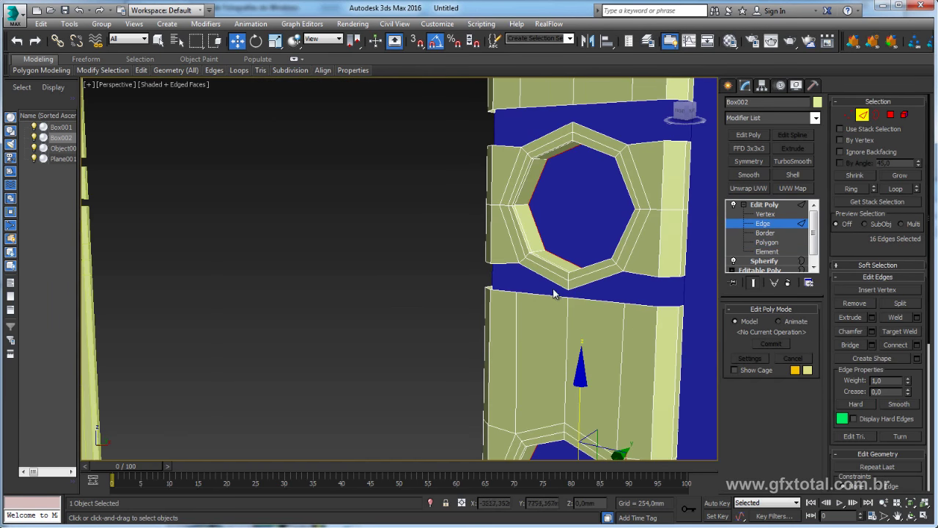
pyautogui.doubleClick(635, 274)
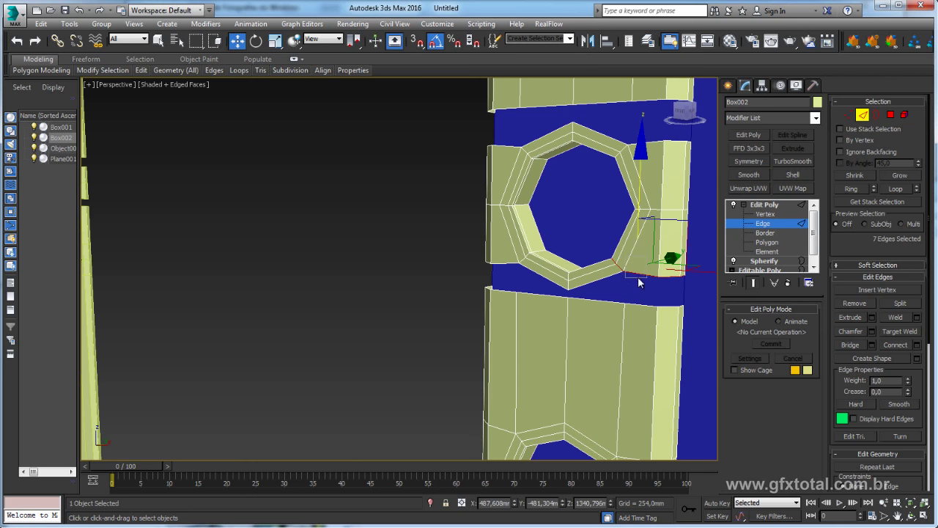
pyautogui.click(633, 278)
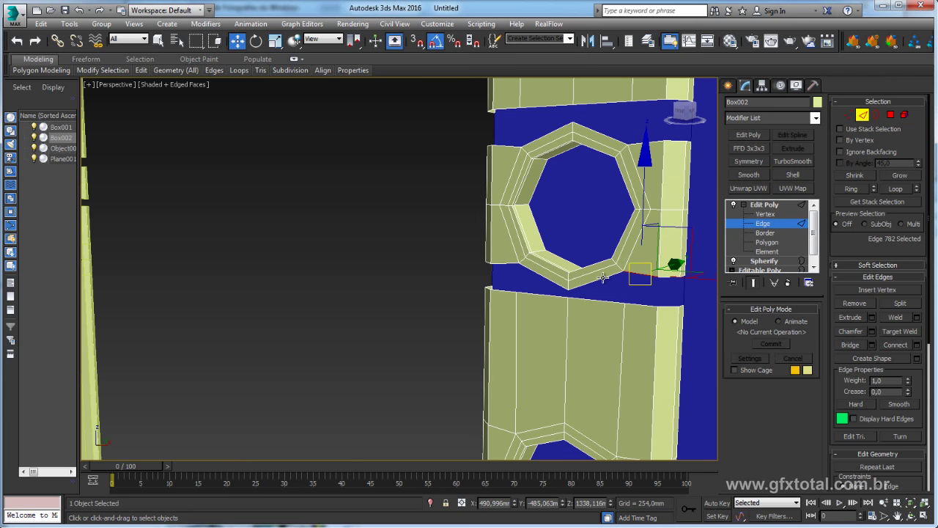
pyautogui.doubleClick(634, 273)
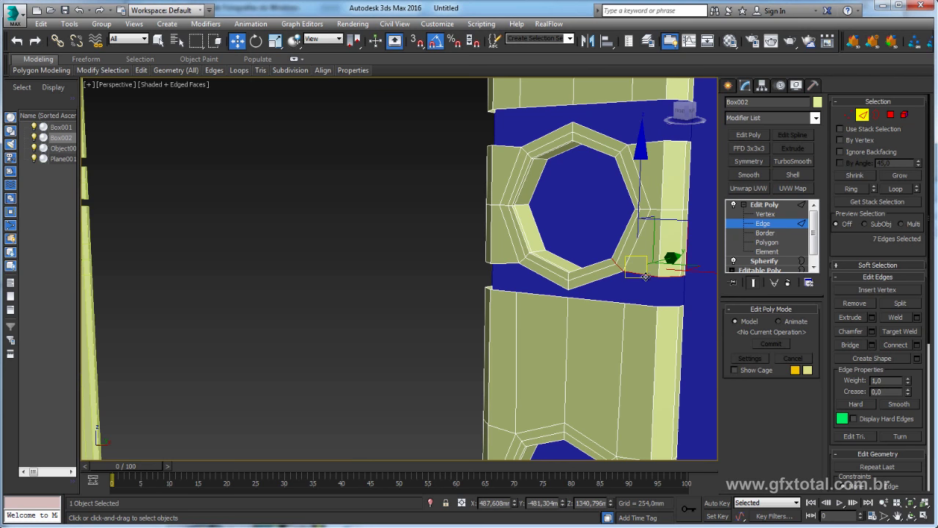
pyautogui.keyDown('ctrl'); pyautogui.click(561, 291); pyautogui.keyUp('ctrl')
pyautogui.keyDown('ctrl'); pyautogui.click(554, 280); pyautogui.keyUp('ctrl')
pyautogui.keyDown('ctrl'); pyautogui.click(516, 275); pyautogui.keyUp('ctrl')
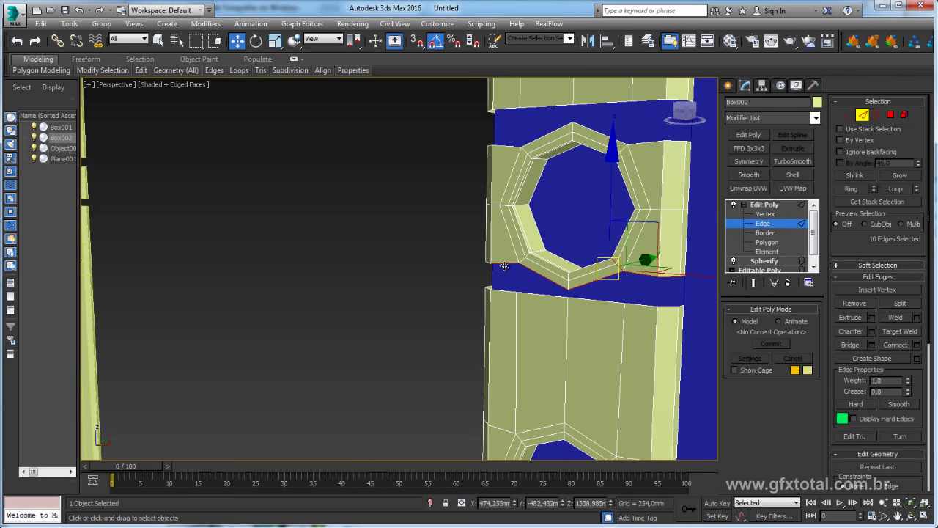
pyautogui.keyDown('ctrl'); pyautogui.click(505, 266); pyautogui.keyUp('ctrl')
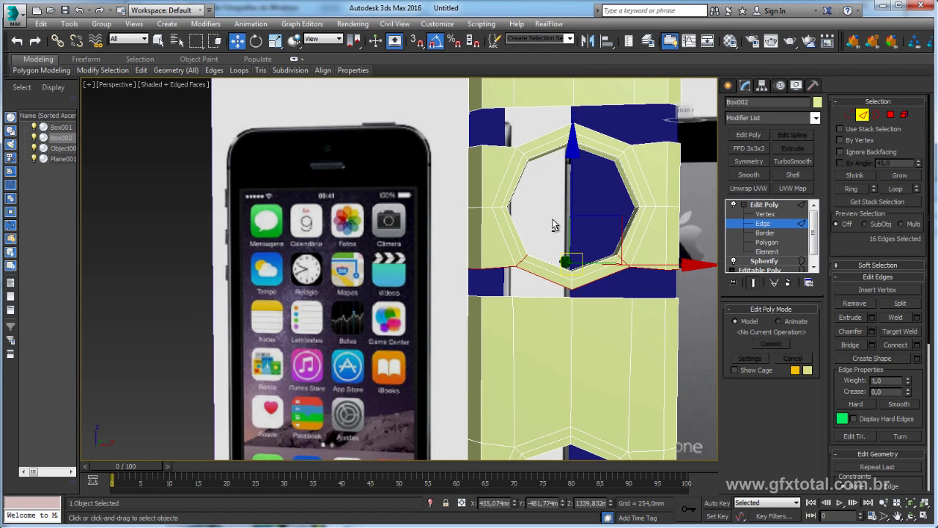
pyautogui.keyDown('alt'); pyautogui.moveTo(548, 217); pyautogui.dragTo(530, 261); pyautogui.keyUp('alt')
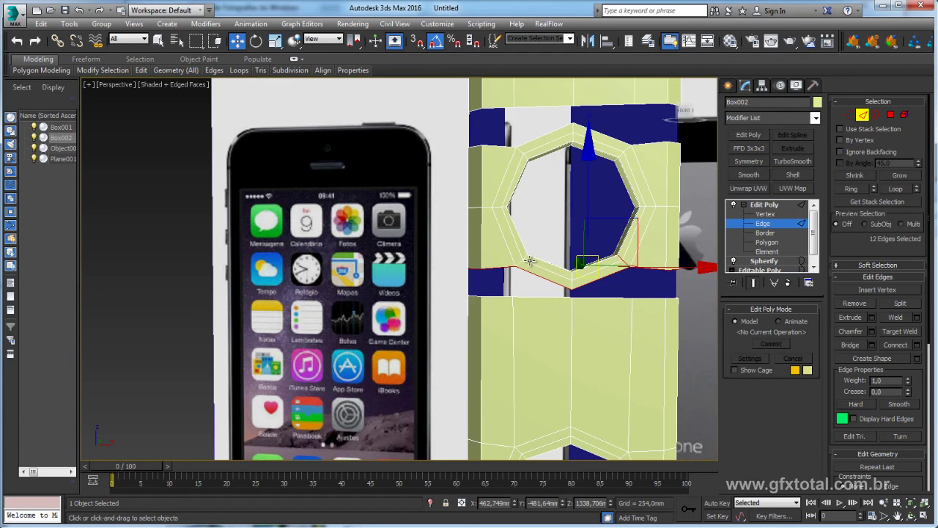
pyautogui.keyDown('alt'); pyautogui.moveTo(530, 261); pyautogui.dragTo(576, 240, button='middle'); pyautogui.keyUp('alt')
pyautogui.keyDown('alt'); pyautogui.click(641, 296); pyautogui.keyUp('alt')
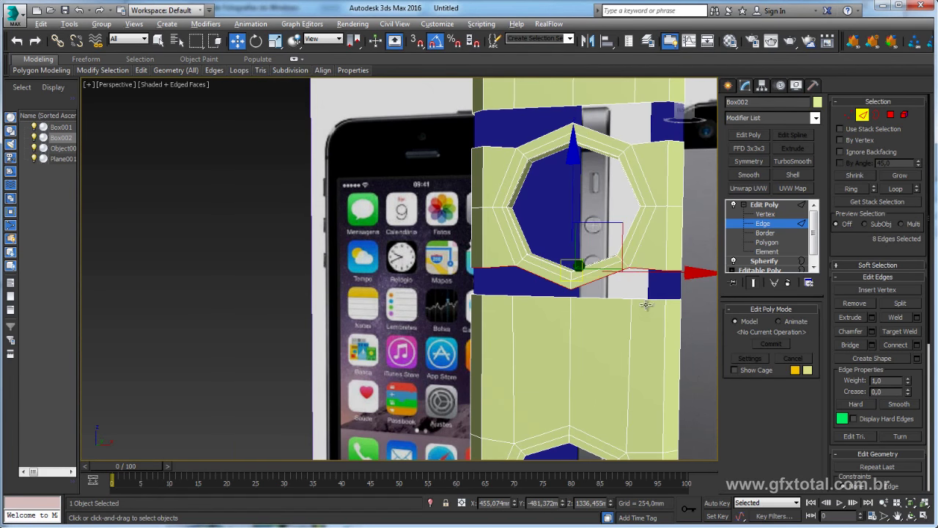
pyautogui.keyDown('ctrl'); pyautogui.click(643, 308); pyautogui.keyUp('ctrl')
pyautogui.keyDown('alt'); pyautogui.moveTo(672, 332); pyautogui.dragTo(663, 334, button='middle'); pyautogui.keyUp('alt')
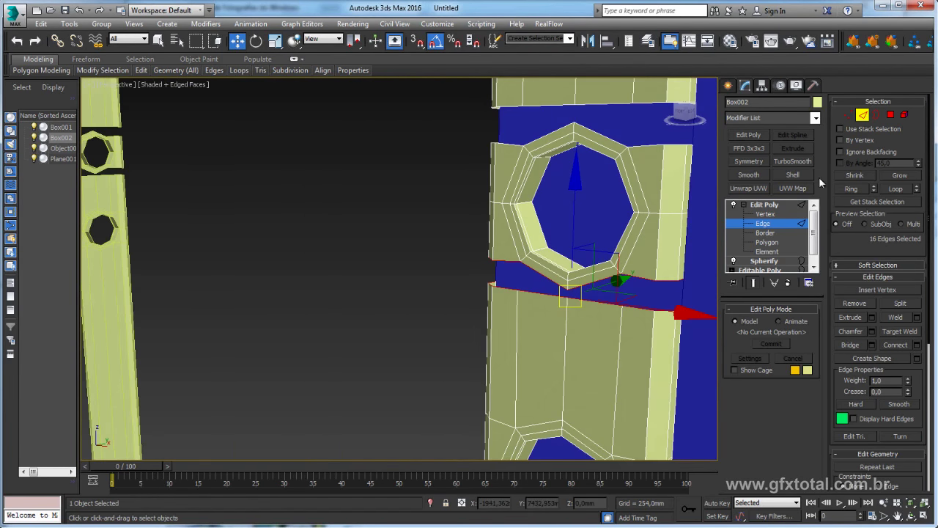
pyautogui.click(852, 345)
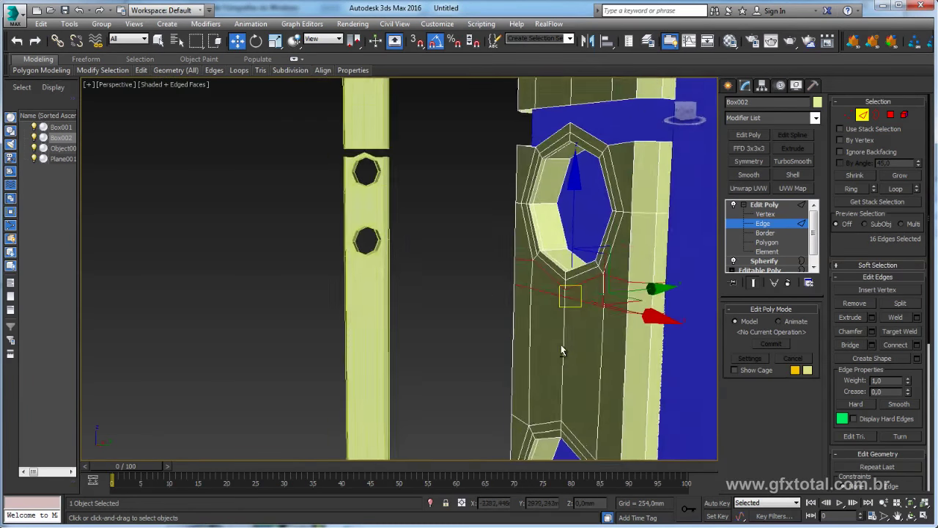
# Select the edge loops across the upper gap and bridge them closed
pyautogui.moveTo(560, 344)
pyautogui.keyDown('alt'); pyautogui.mouseDown(button='middle')
pyautogui.moveTo(600, 339)
pyautogui.moveTo(586, 377)
pyautogui.moveTo(619, 319)
pyautogui.moveTo(621, 303)
pyautogui.moveTo(607, 306)
pyautogui.mouseUp(button='middle'); pyautogui.keyUp('alt')
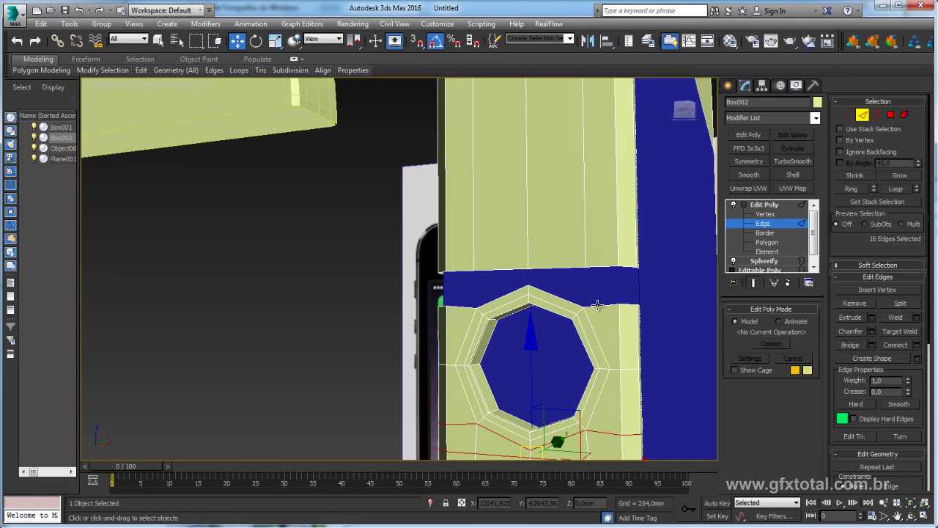
pyautogui.doubleClick(597, 305)
pyautogui.keyDown('ctrl'); pyautogui.doubleClick(558, 296); pyautogui.keyUp('ctrl')
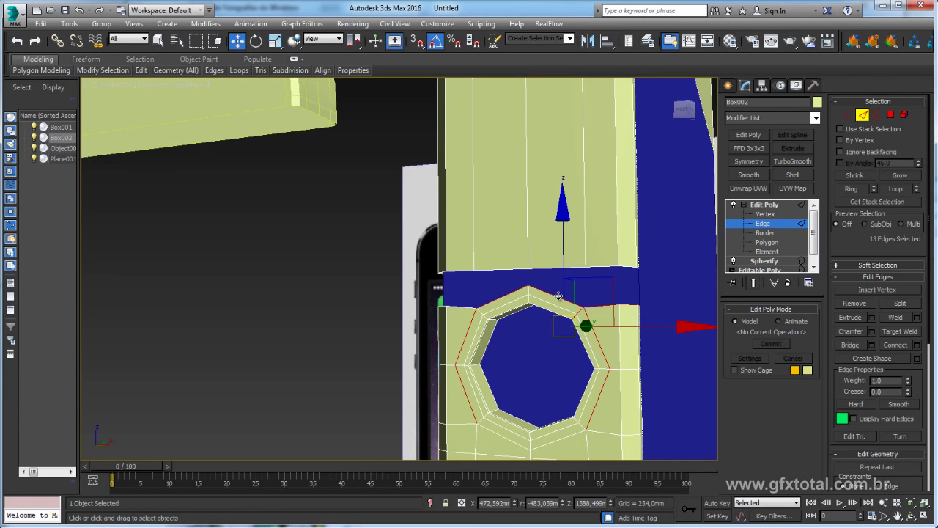
pyautogui.doubleClick(491, 301)
pyautogui.keyDown('ctrl'); pyautogui.click(531, 297); pyautogui.keyUp('ctrl')
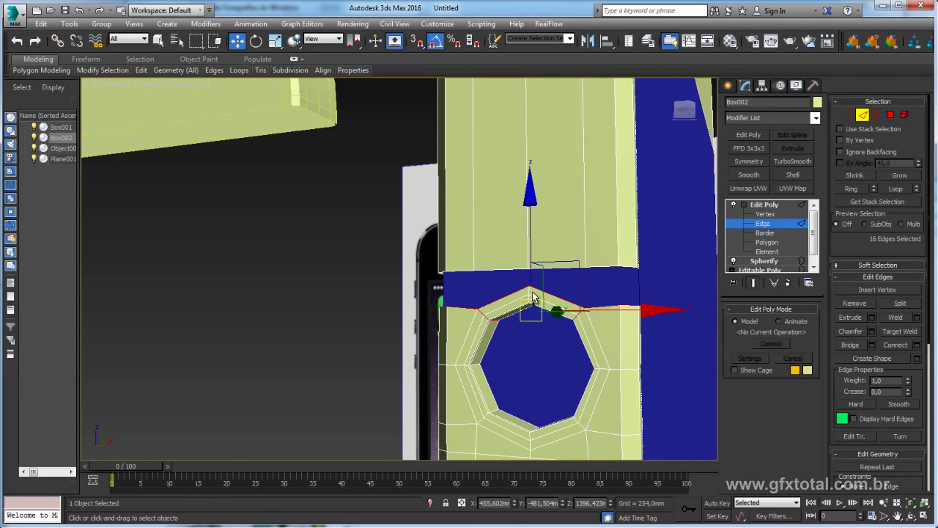
pyautogui.press('f')
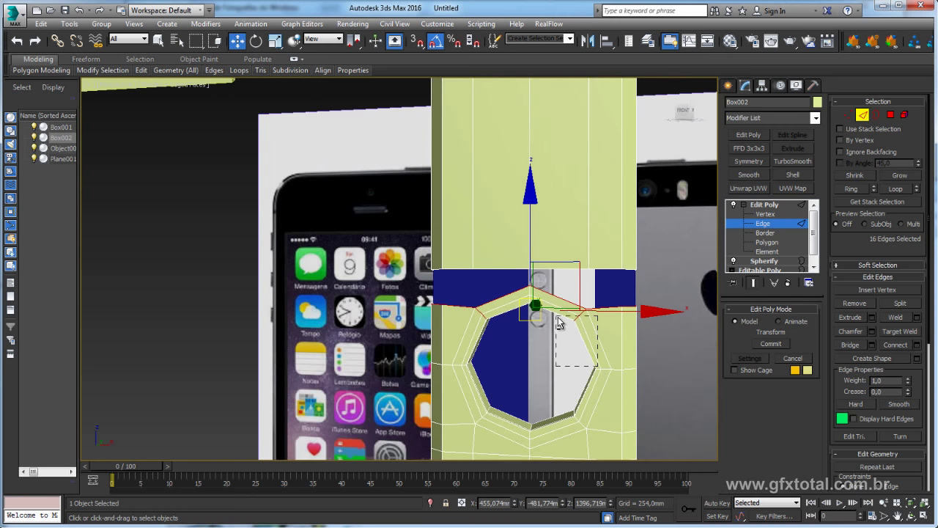
pyautogui.keyDown('alt'); pyautogui.moveTo(597, 365); pyautogui.dragTo(555, 320); pyautogui.keyUp('alt')
pyautogui.keyDown('alt'); pyautogui.moveTo(470, 319); pyautogui.dragTo(469, 319); pyautogui.keyUp('alt')
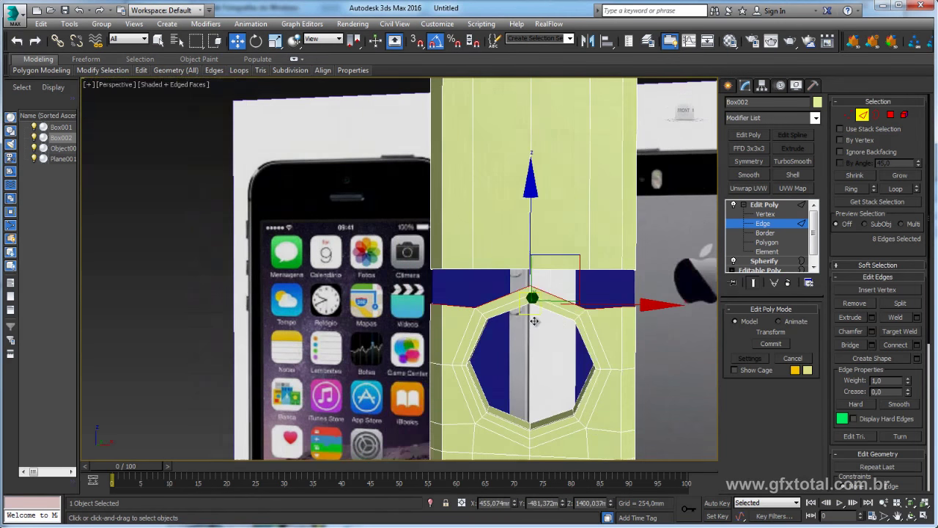
pyautogui.press('p')
pyautogui.moveTo(470, 319)
pyautogui.keyDown('alt'); pyautogui.mouseDown(button='middle')
pyautogui.moveTo(555, 325)
pyautogui.moveTo(518, 283)
pyautogui.mouseUp(button='middle'); pyautogui.keyUp('alt')
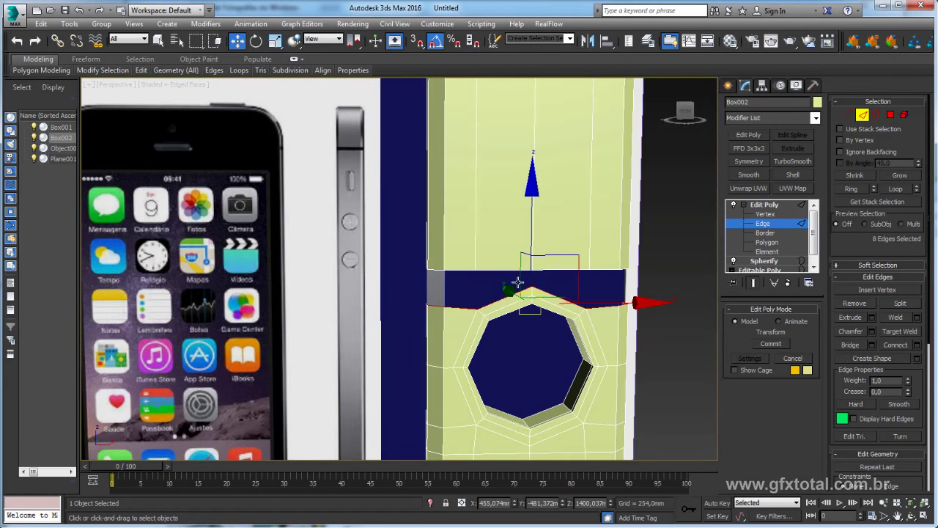
pyautogui.keyDown('ctrl'); pyautogui.doubleClick(507, 269); pyautogui.keyUp('ctrl')
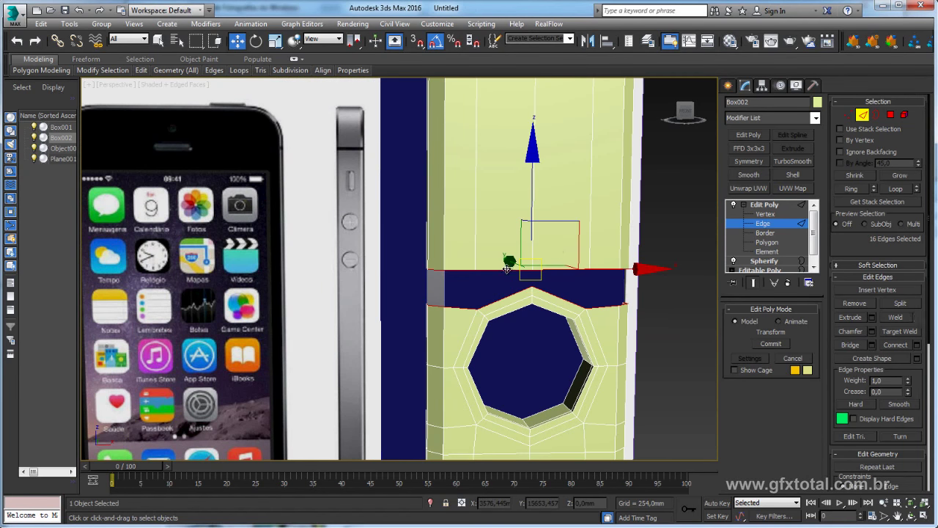
pyautogui.click(850, 345)
pyautogui.hotkey('shift', 'z')
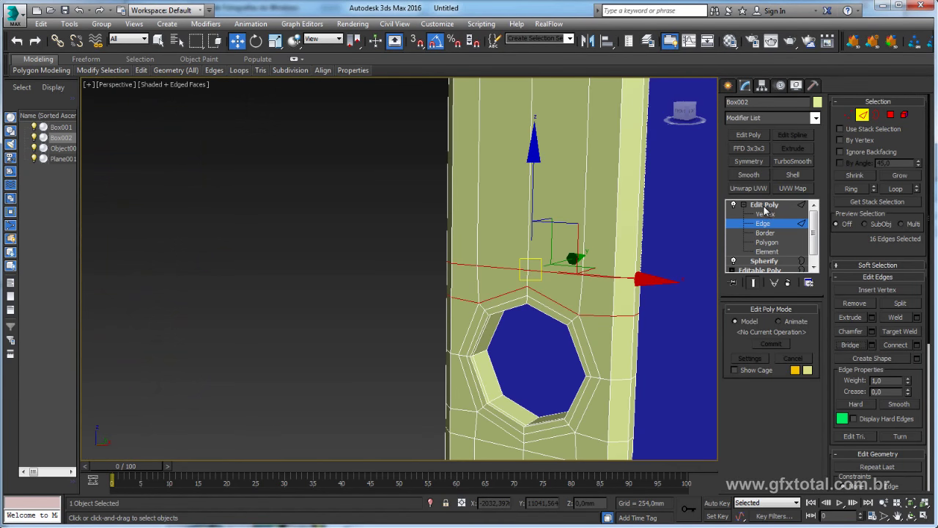
pyautogui.click(743, 206)
# Switch to the Front view and return to edge-level editing of the frame
pyautogui.moveTo(607, 208)
pyautogui.keyDown('alt'); pyautogui.mouseDown(button='middle')
pyautogui.moveTo(554, 233)
pyautogui.moveTo(521, 275)
pyautogui.moveTo(525, 207)
pyautogui.mouseUp(button='middle'); pyautogui.keyUp('alt')
pyautogui.press('f')
pyautogui.scroll(5, 531, 283)
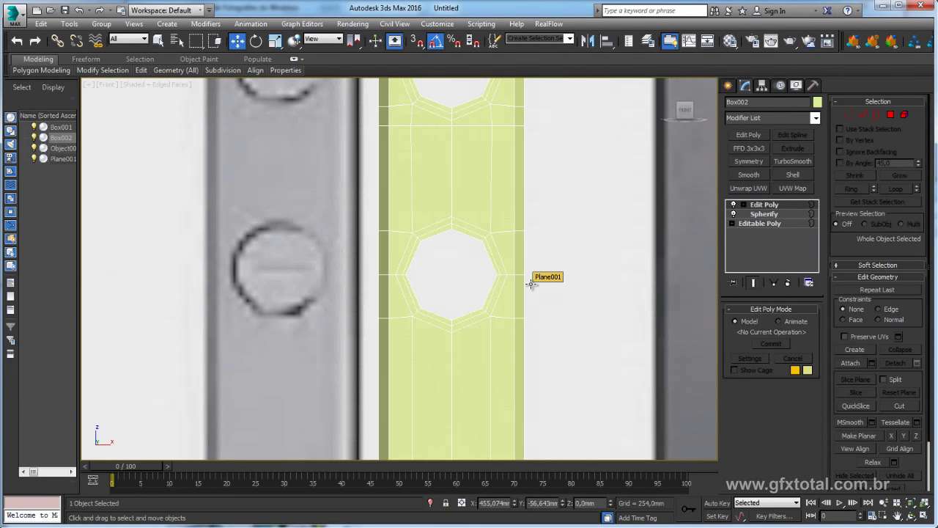
pyautogui.scroll(-2, 513, 277)
pyautogui.scroll(-2, 489, 170)
pyautogui.scroll(3, 489, 170)
pyautogui.scroll(3, 505, 210)
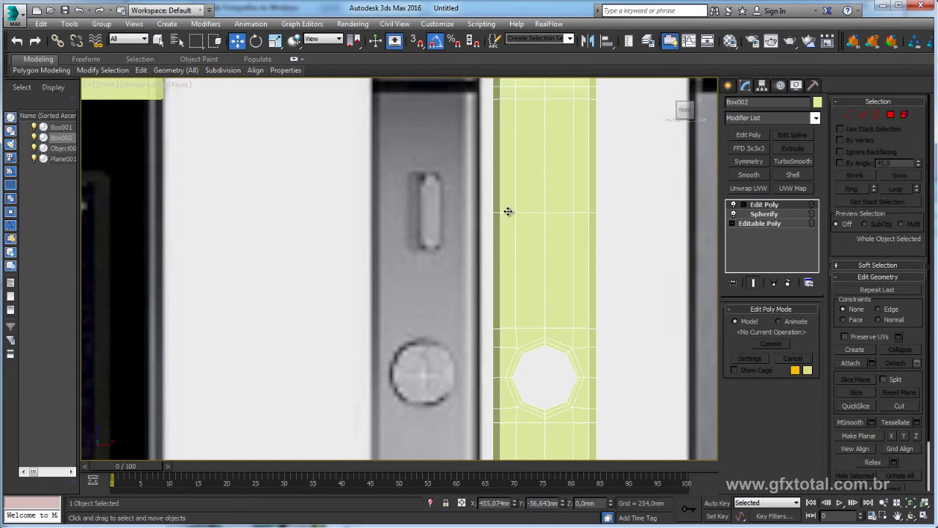
pyautogui.scroll(-1, 505, 209)
pyautogui.click(742, 205)
pyautogui.click(763, 223)
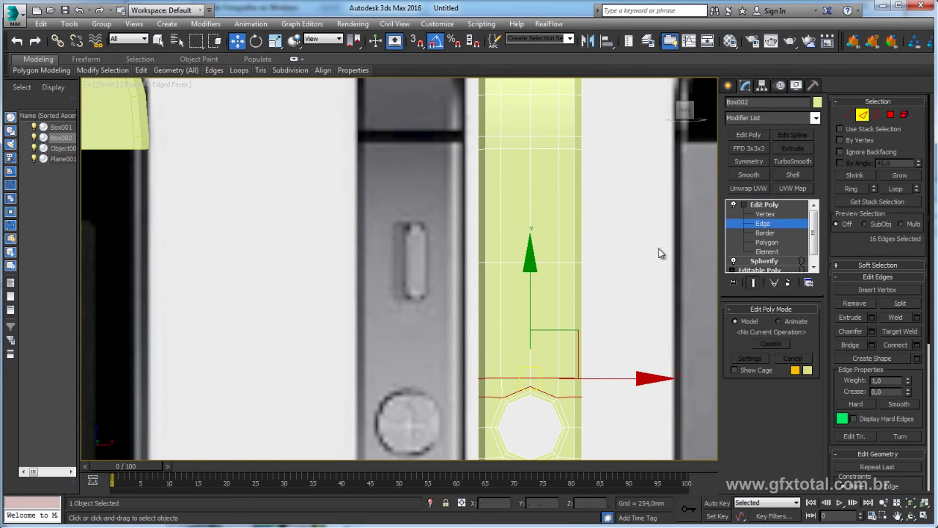
# Chamfer the edge loop beside the side button by about 3 mm into two loops
pyautogui.click(515, 263)
pyautogui.doubleClick(516, 263)
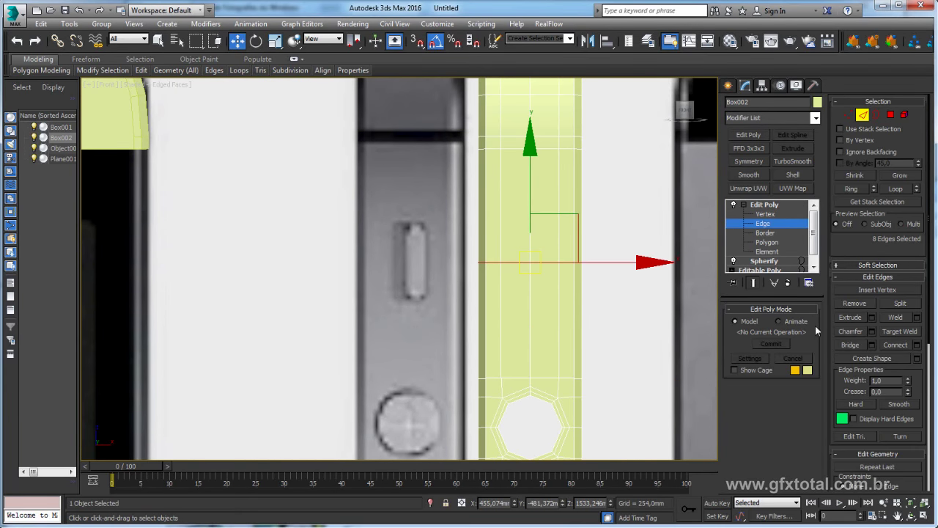
pyautogui.click(873, 331)
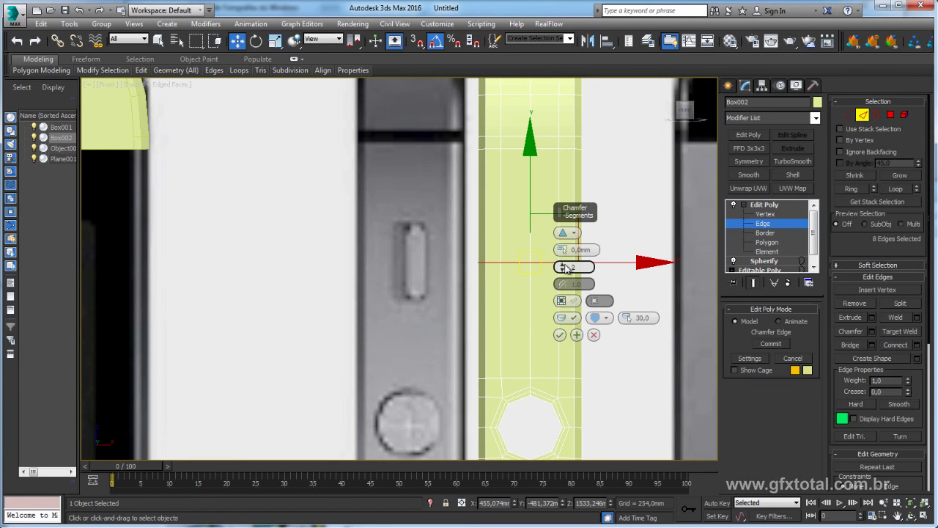
pyautogui.moveTo(563, 250); pyautogui.dragTo(570, 244)
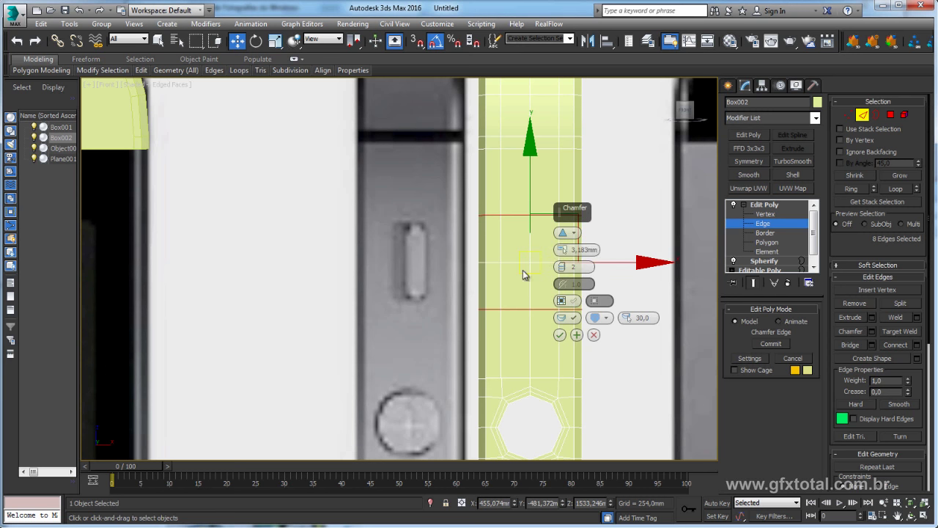
pyautogui.click(560, 334)
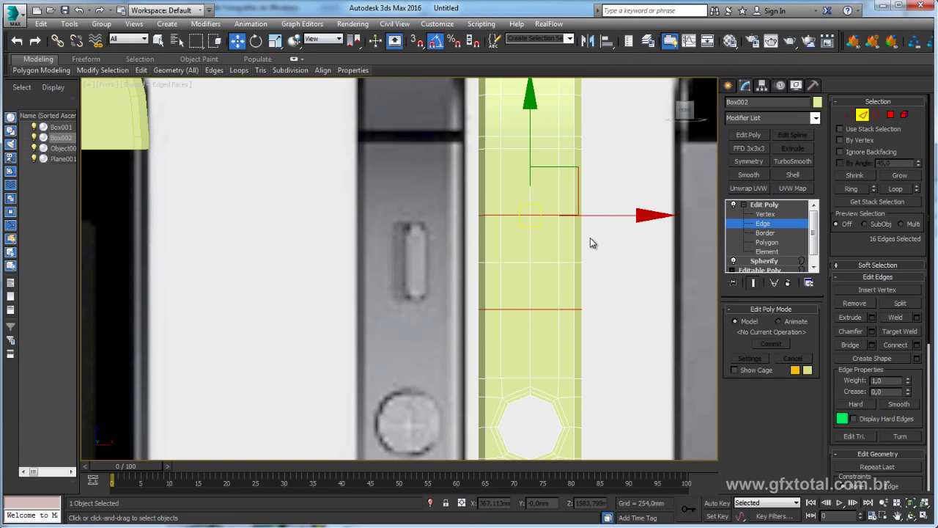
# Scale the two new edge loops further apart and select the four faces between them
pyautogui.click(275, 41)
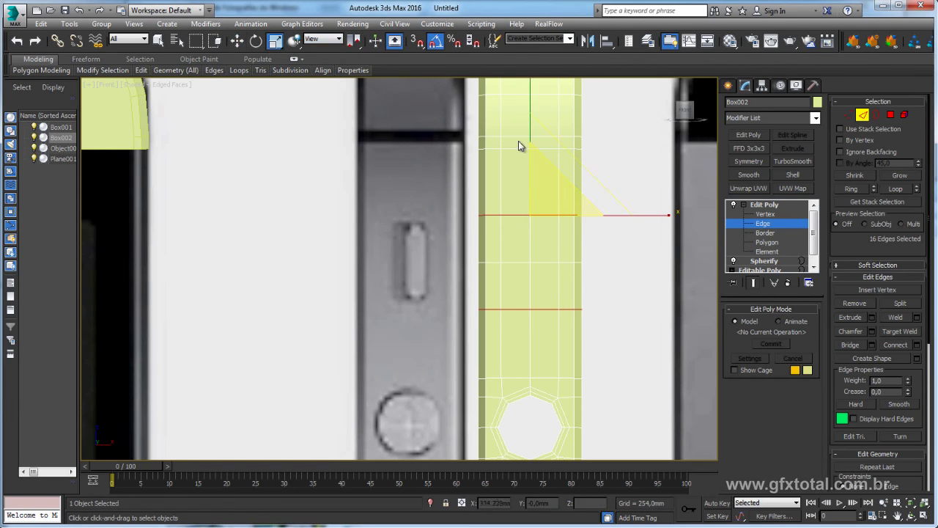
pyautogui.moveTo(354, 41); pyautogui.dragTo(354, 82)
pyautogui.moveTo(542, 158); pyautogui.dragTo(538, 130)
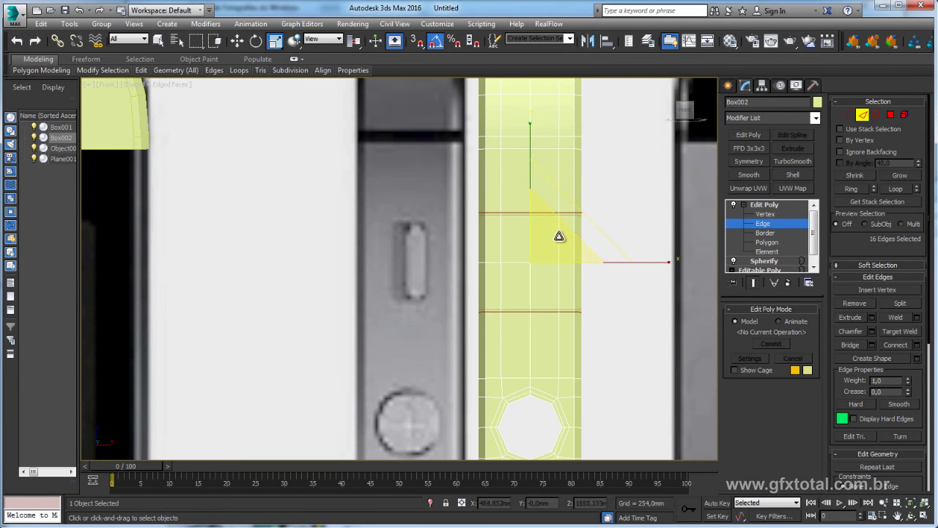
pyautogui.click(890, 114)
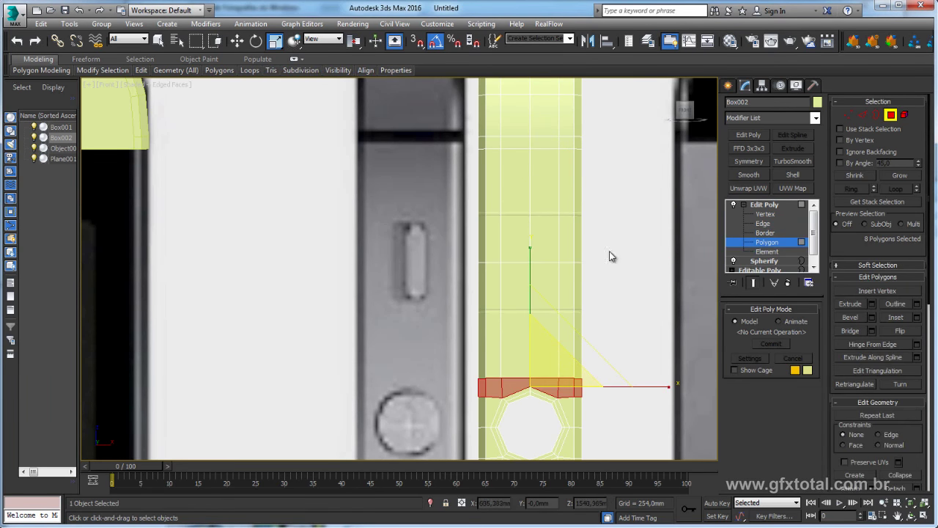
pyautogui.click(540, 245)
pyautogui.keyDown('ctrl'); pyautogui.click(516, 249); pyautogui.keyUp('ctrl')
pyautogui.keyDown('ctrl'); pyautogui.click(524, 286); pyautogui.keyUp('ctrl')
pyautogui.keyDown('ctrl'); pyautogui.click(544, 286); pyautogui.keyUp('ctrl')
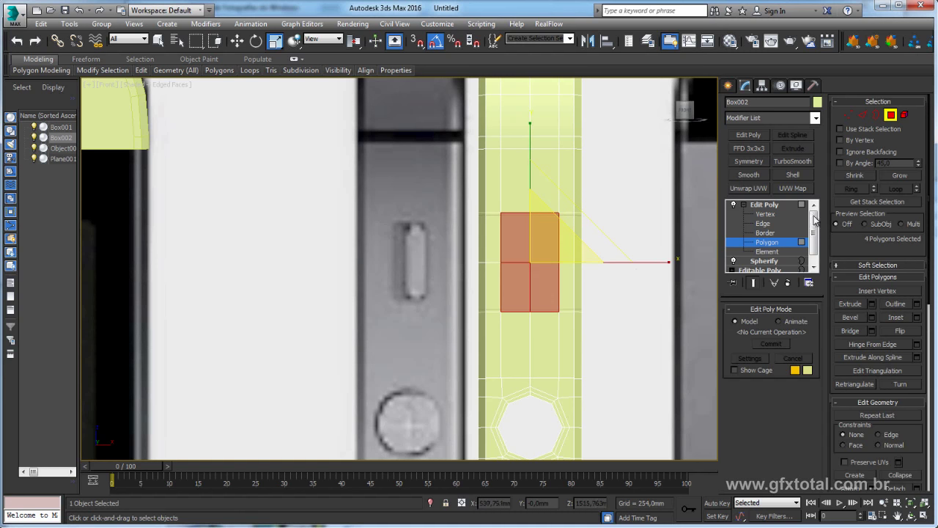
# Inset the four faces slightly and stretch the middle vertices vertically into pointed ends
pyautogui.click(917, 317)
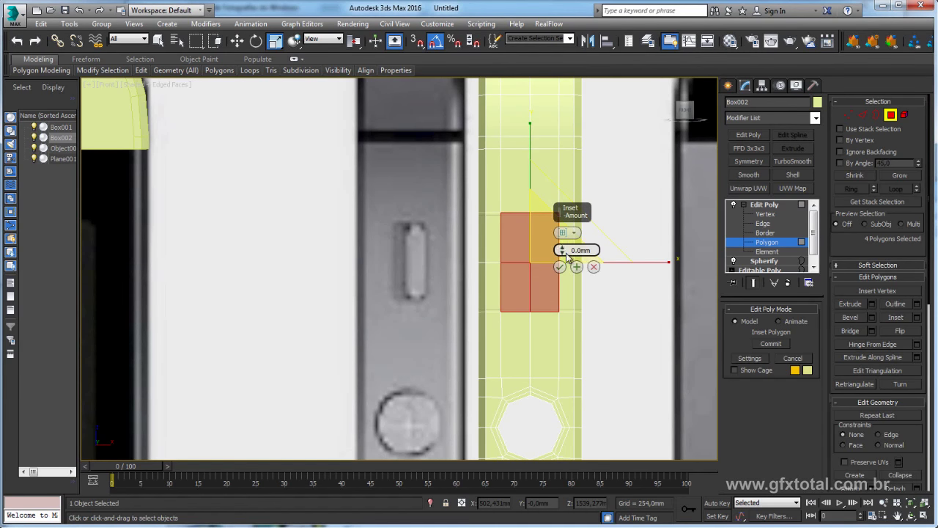
pyautogui.moveTo(562, 252); pyautogui.dragTo(563, 250)
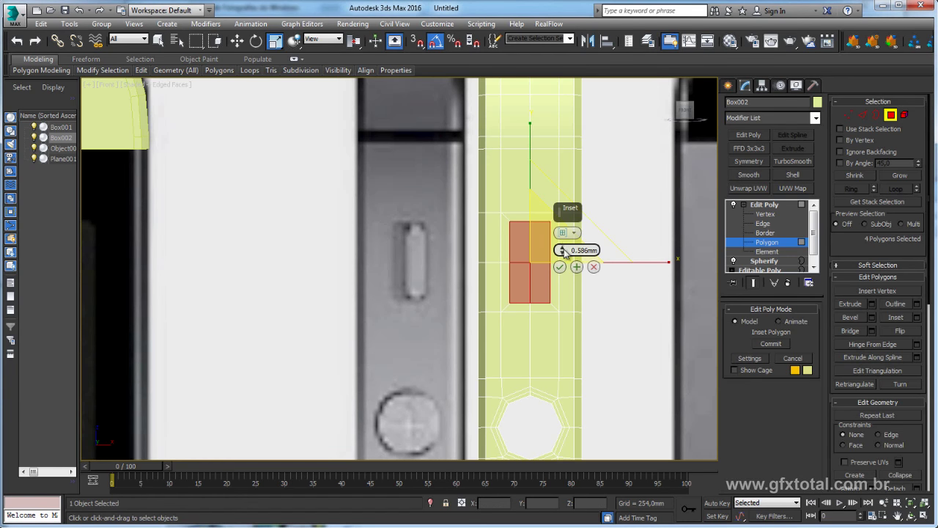
pyautogui.click(560, 267)
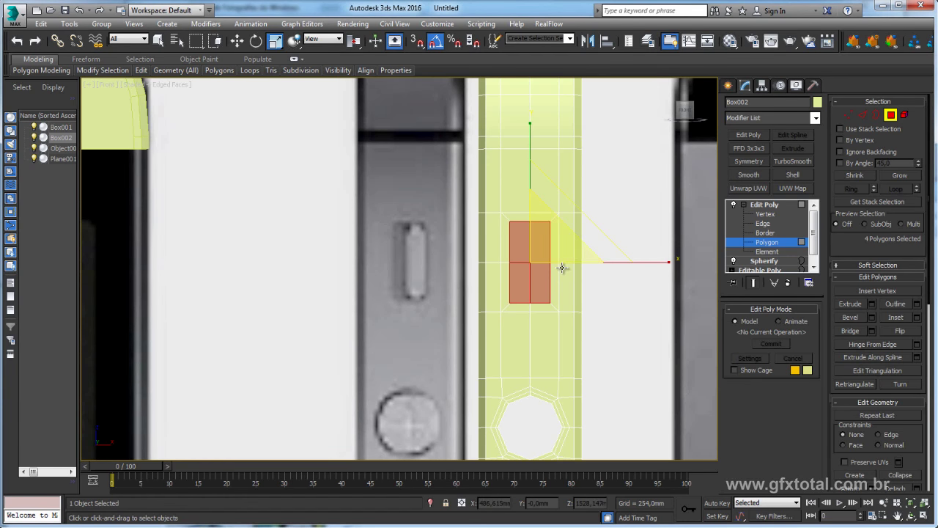
pyautogui.click(850, 116)
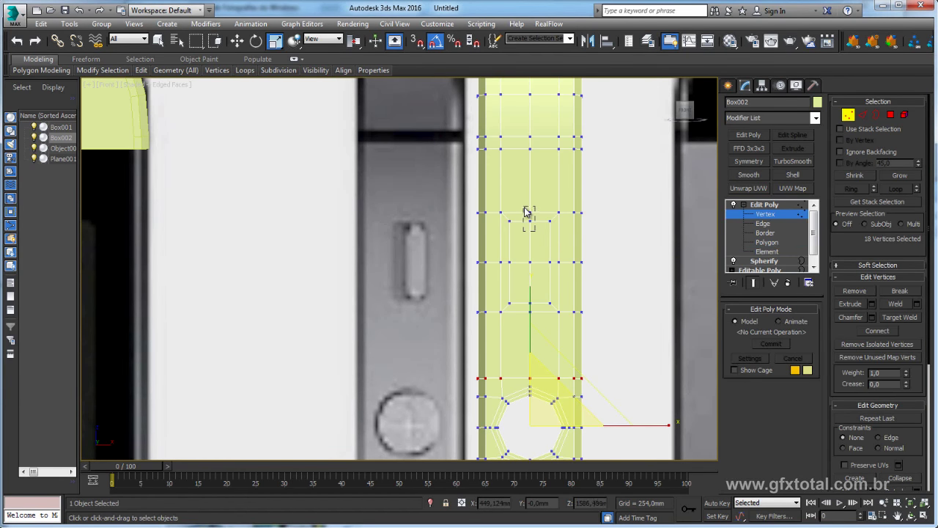
pyautogui.moveTo(536, 229); pyautogui.dragTo(522, 207)
pyautogui.keyDown('ctrl'); pyautogui.moveTo(540, 293); pyautogui.dragTo(524, 326); pyautogui.keyUp('ctrl')
pyautogui.moveTo(526, 130)
pyautogui.mouseDown()
pyautogui.moveTo(540, 130)
pyautogui.moveTo(539, 119)
pyautogui.mouseUp()
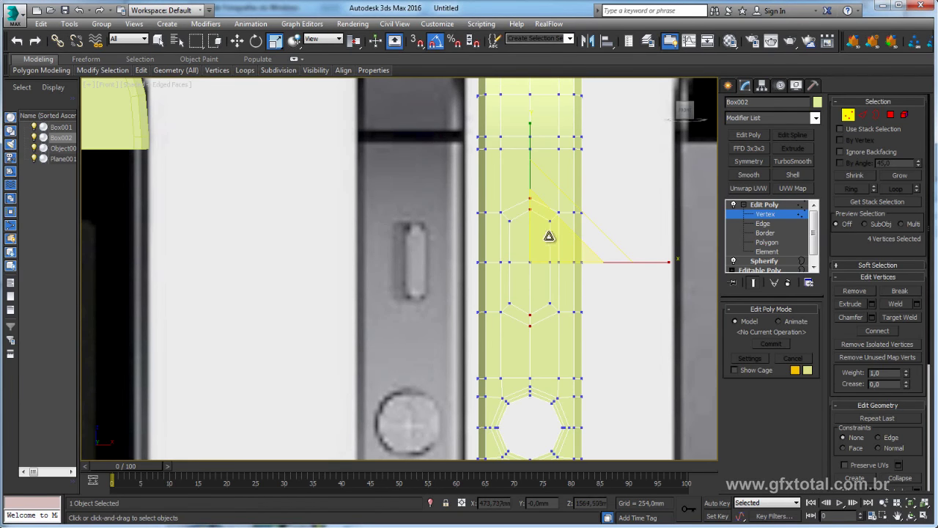
# Adjust the faces with a zero-amount inset, then delete them to open the hole
pyautogui.click(891, 116)
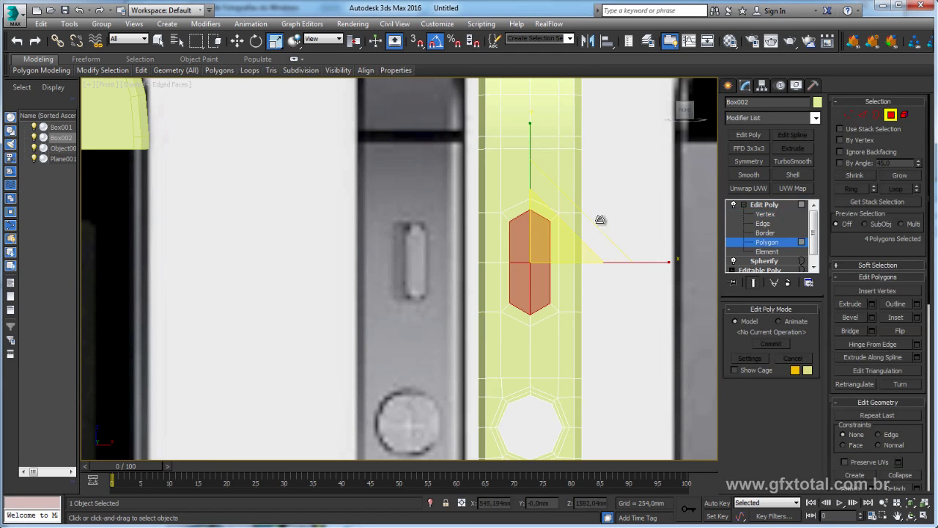
pyautogui.moveTo(586, 213); pyautogui.dragTo(588, 208)
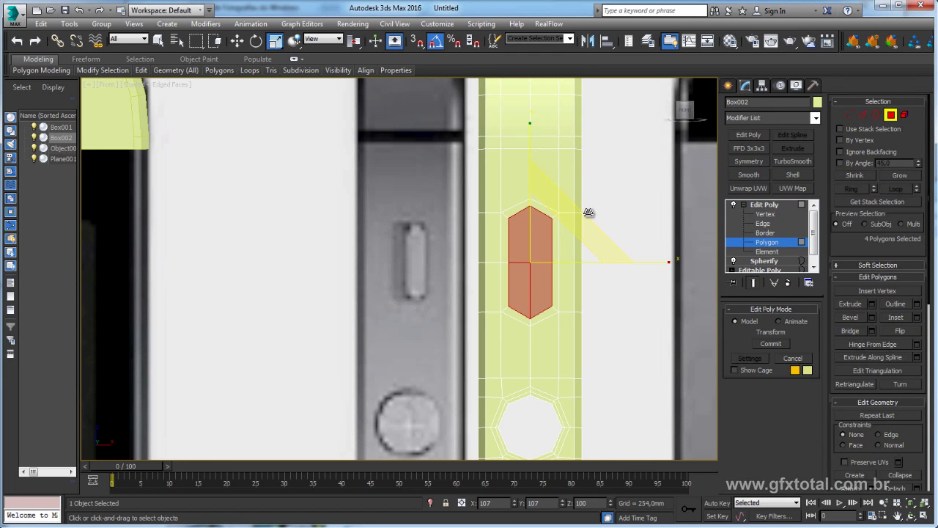
pyautogui.click(917, 318)
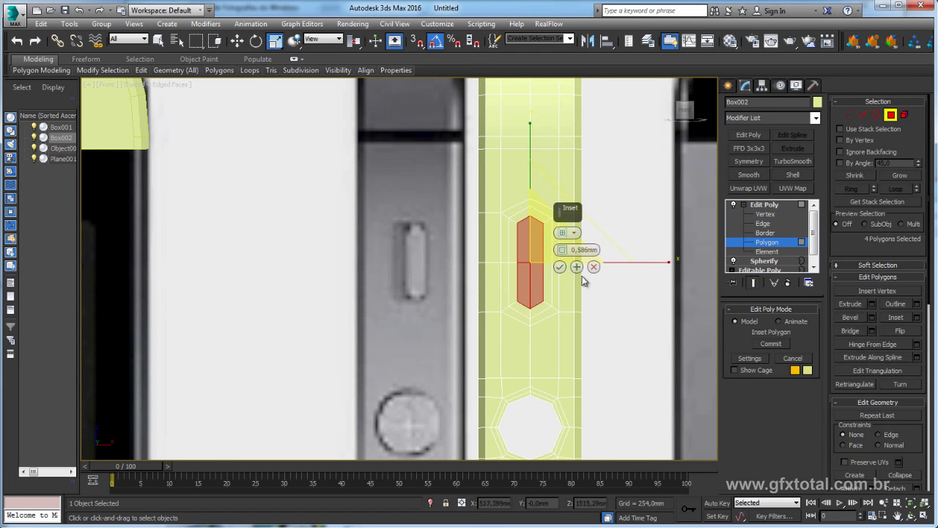
pyautogui.moveTo(561, 252); pyautogui.dragTo(563, 249)
pyautogui.rightClick(563, 250)
pyautogui.write('0.1')
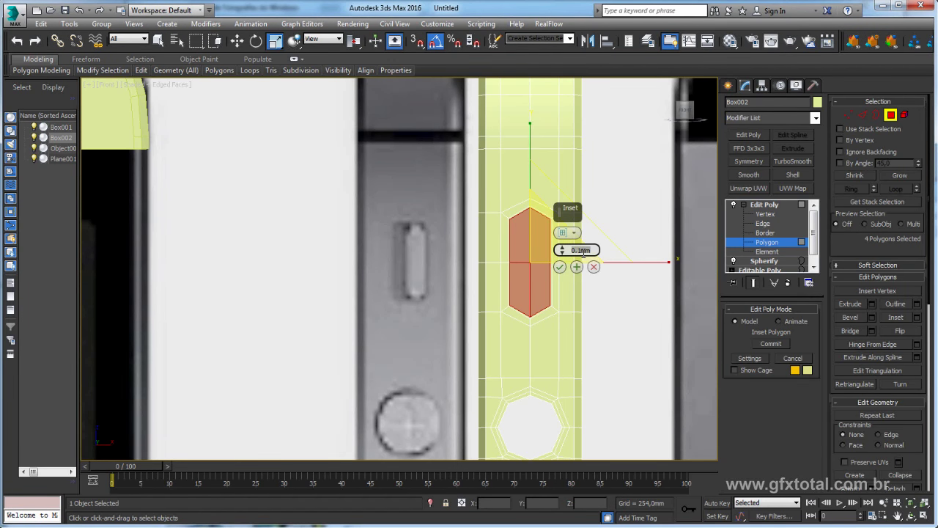
pyautogui.click(560, 267)
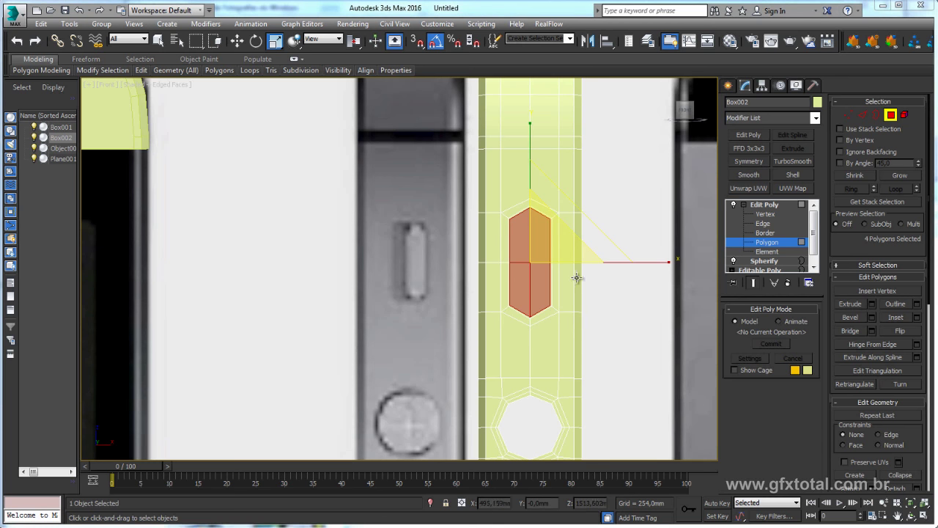
pyautogui.press('Delete')
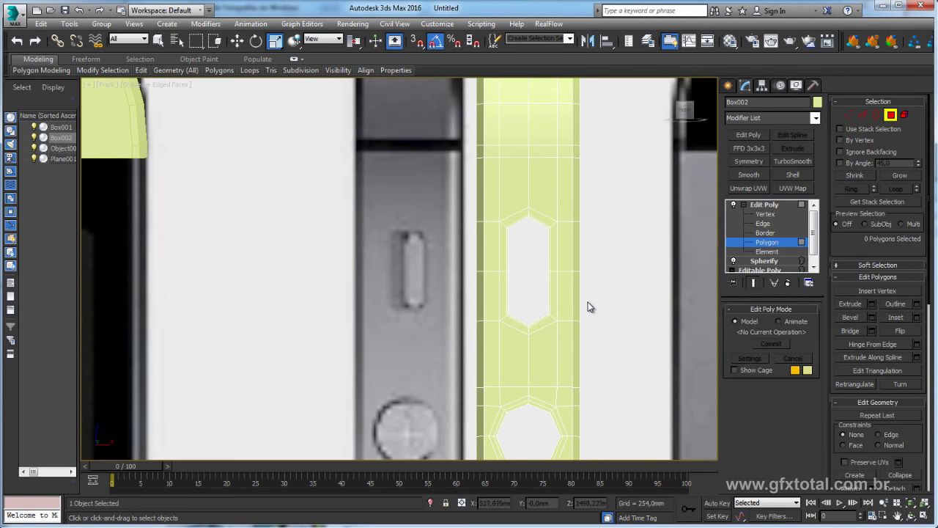
# Select the new hole's border in Perspective view and move it inward to form a recess wall
pyautogui.press('p')
pyautogui.press('z')
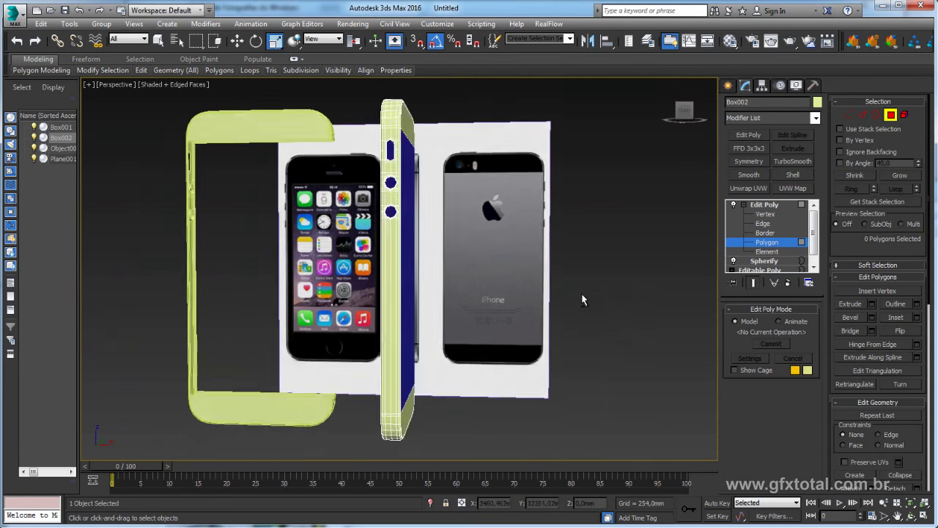
pyautogui.keyDown('alt'); pyautogui.moveTo(582, 299); pyautogui.dragTo(444, 210, button='middle'); pyautogui.keyUp('alt')
pyautogui.scroll(5, 444, 210)
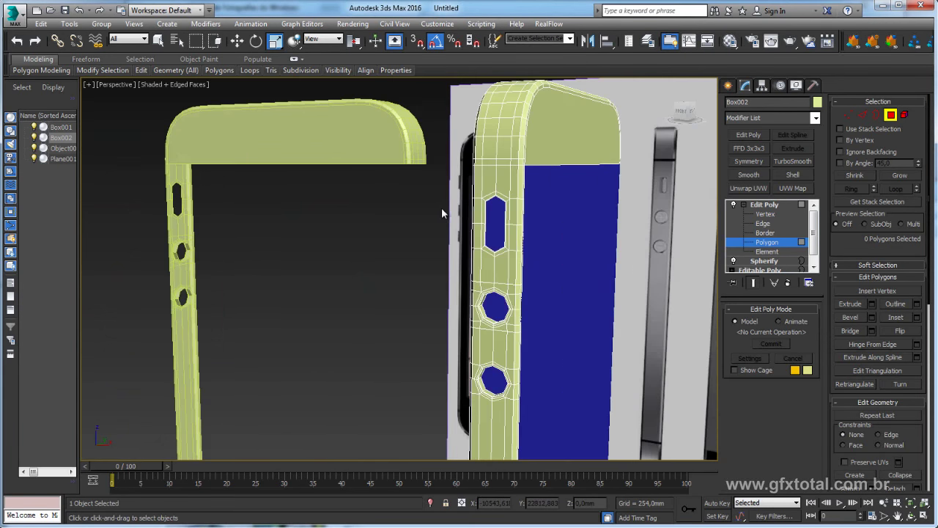
pyautogui.click(766, 233)
pyautogui.click(504, 229)
pyautogui.press('z')
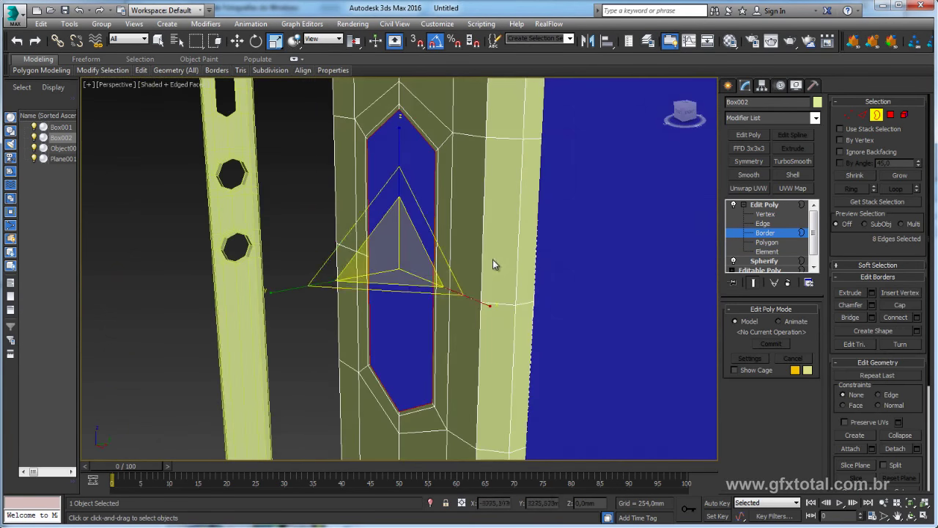
pyautogui.press('w')
pyautogui.moveTo(464, 258)
pyautogui.keyDown('shift'); pyautogui.mouseDown()
pyautogui.moveTo(510, 266)
pyautogui.moveTo(512, 253)
pyautogui.mouseUp(); pyautogui.keyUp('shift')
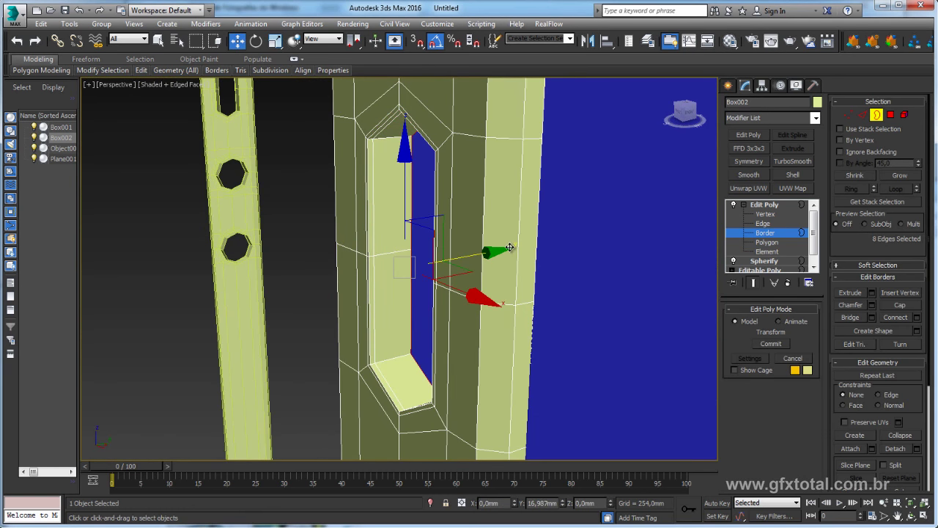
# Add a 1-iteration TurboSmooth modifier to Box002's side frame
pyautogui.click(764, 205)
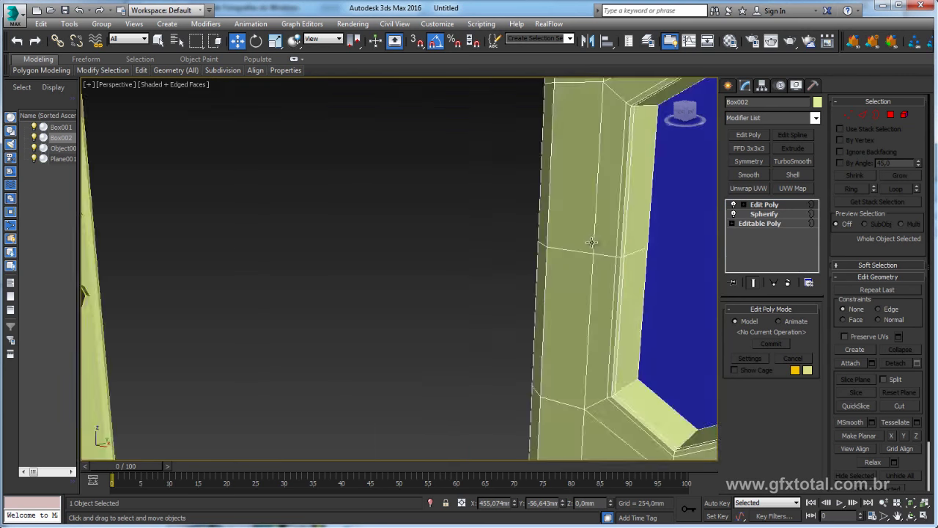
pyautogui.scroll(-6, 560, 274)
pyautogui.keyDown('alt'); pyautogui.moveTo(559, 273); pyautogui.dragTo(469, 249, button='middle'); pyautogui.keyUp('alt')
pyautogui.scroll(2, 446, 243)
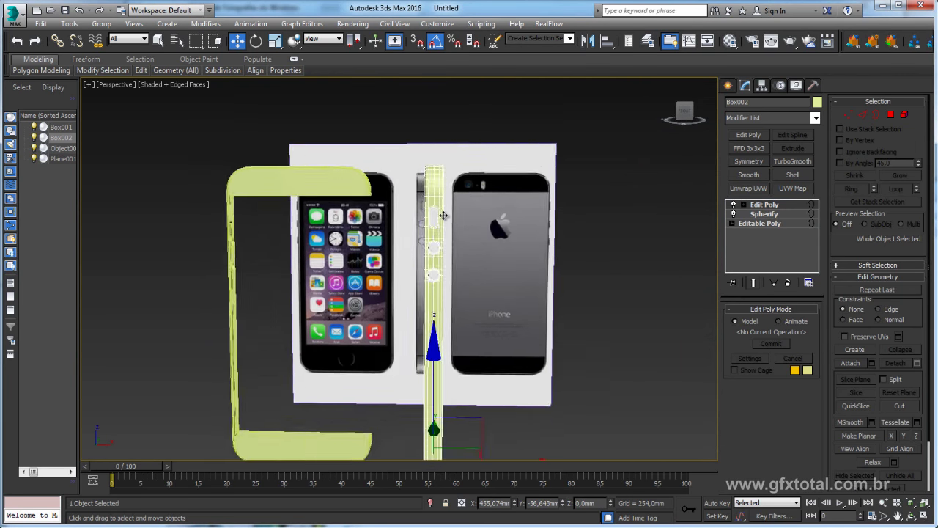
pyautogui.scroll(3, 446, 242)
pyautogui.scroll(3, 446, 243)
pyautogui.click(792, 161)
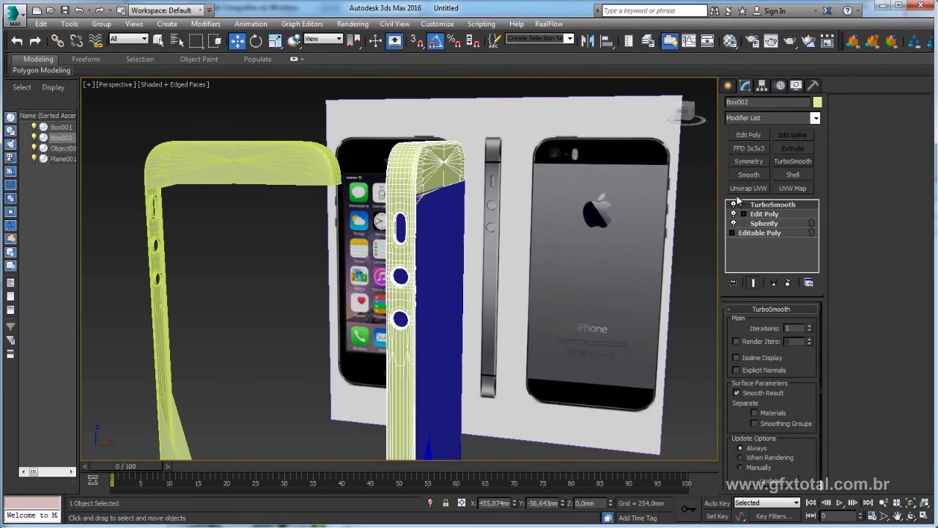
# Inspect the smoothed frame, then disable TurboSmooth to reveal the low-poly cage
pyautogui.scroll(2, 396, 220)
pyautogui.scroll(2, 393, 218)
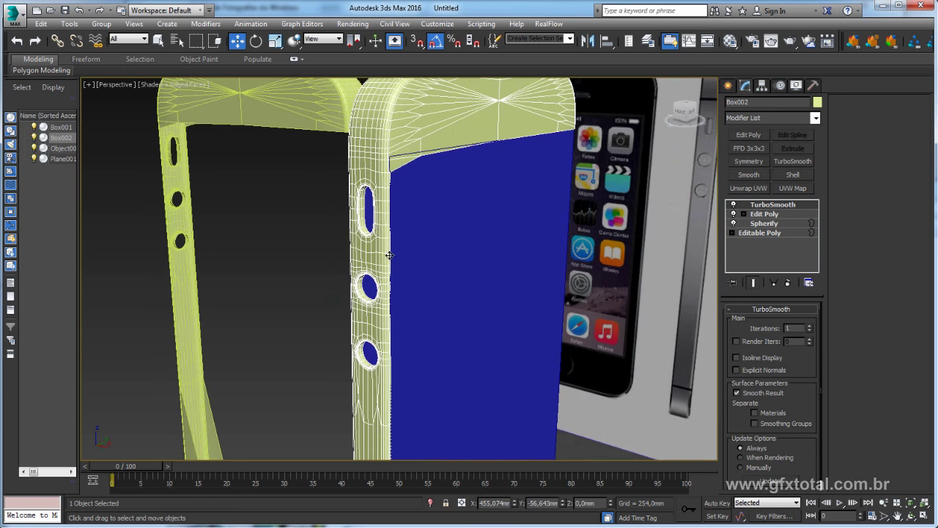
pyautogui.scroll(2, 389, 217)
pyautogui.scroll(2, 390, 217)
pyautogui.moveTo(389, 217)
pyautogui.keyDown('alt'); pyautogui.mouseDown(button='middle')
pyautogui.moveTo(425, 214)
pyautogui.moveTo(375, 243)
pyautogui.mouseUp(button='middle'); pyautogui.keyUp('alt')
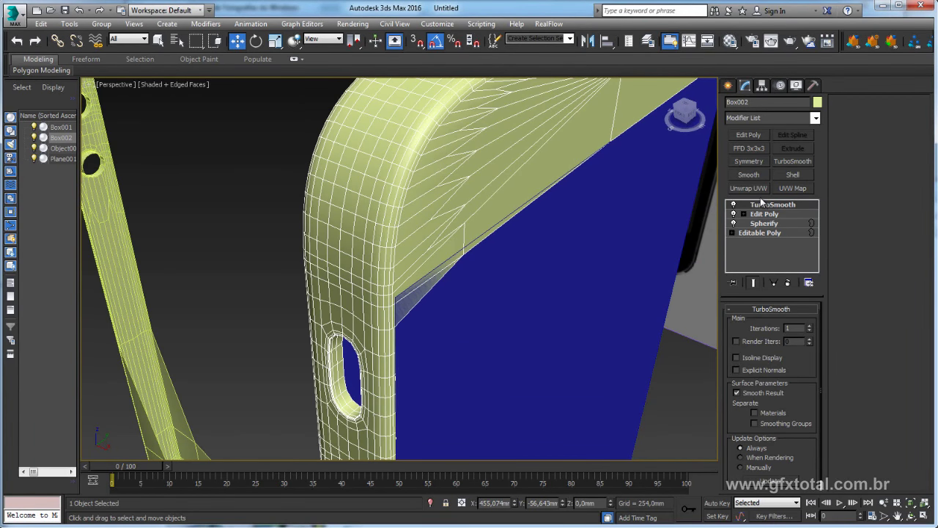
pyautogui.click(734, 205)
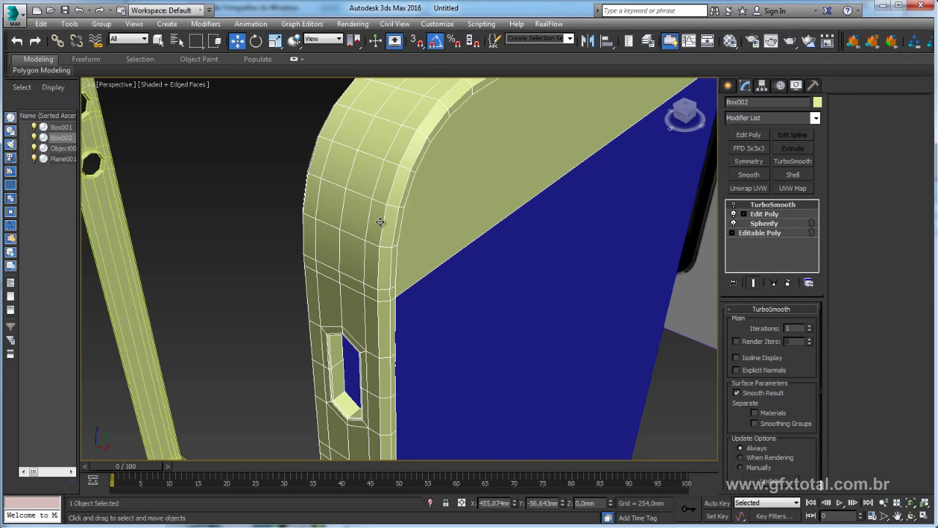
# At Edit Poly's Edge level, pick two edges across the rounded side and extend them to a ring
pyautogui.click(743, 214)
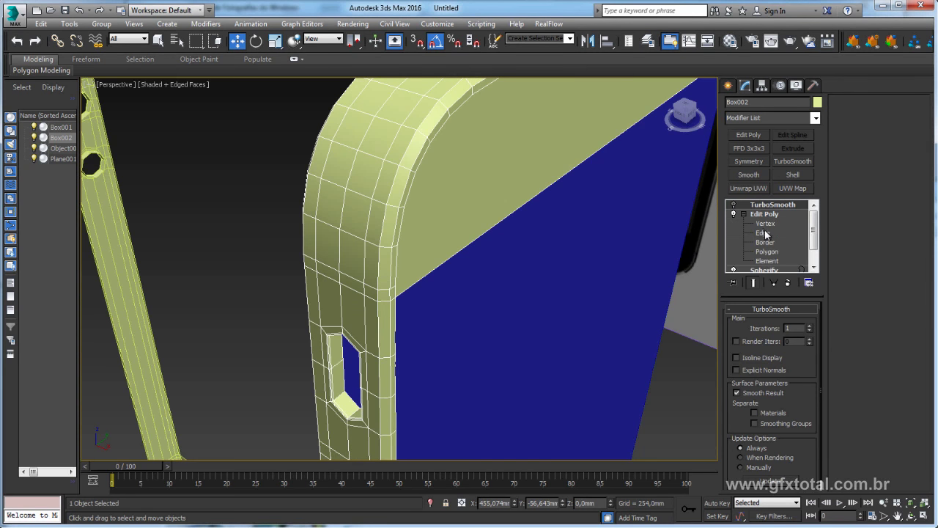
pyautogui.click(763, 233)
pyautogui.keyDown('alt'); pyautogui.moveTo(306, 271); pyautogui.dragTo(273, 278, button='middle'); pyautogui.keyUp('alt')
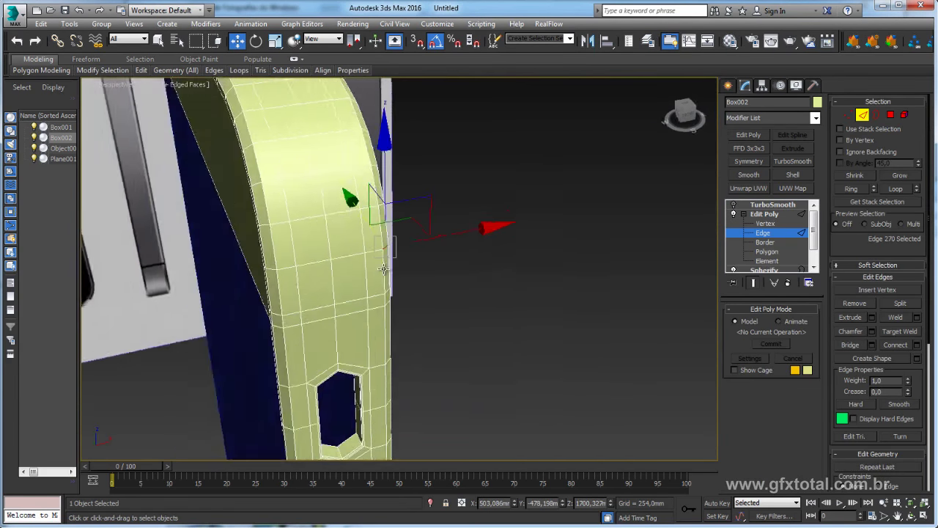
pyautogui.click(273, 278)
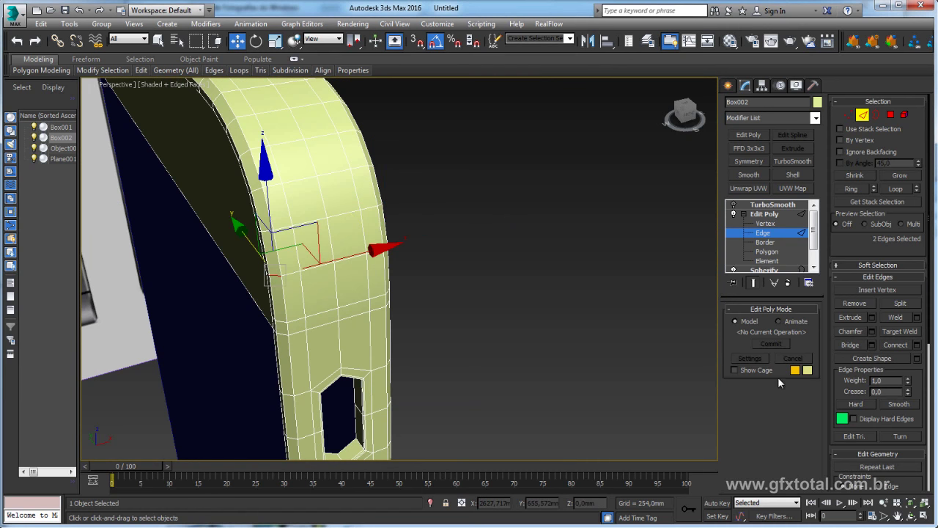
pyautogui.click(855, 190)
pyautogui.moveTo(473, 297)
pyautogui.keyDown('alt'); pyautogui.mouseDown(button='middle')
pyautogui.moveTo(394, 289)
pyautogui.moveTo(576, 349)
pyautogui.moveTo(496, 346)
pyautogui.mouseUp(button='middle'); pyautogui.keyUp('alt')
pyautogui.scroll(2, 505, 343)
pyautogui.scroll(1, 515, 339)
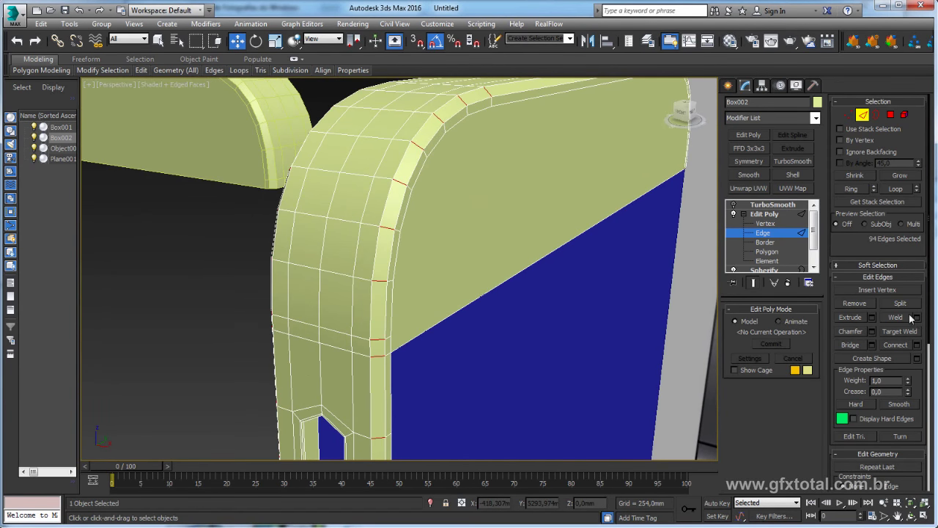
# Connect the ring with 2 segments at pinch 75, re-enable TurboSmooth, deselect and hide edged faces
pyautogui.click(917, 345)
pyautogui.moveTo(563, 240); pyautogui.dragTo(565, 67)
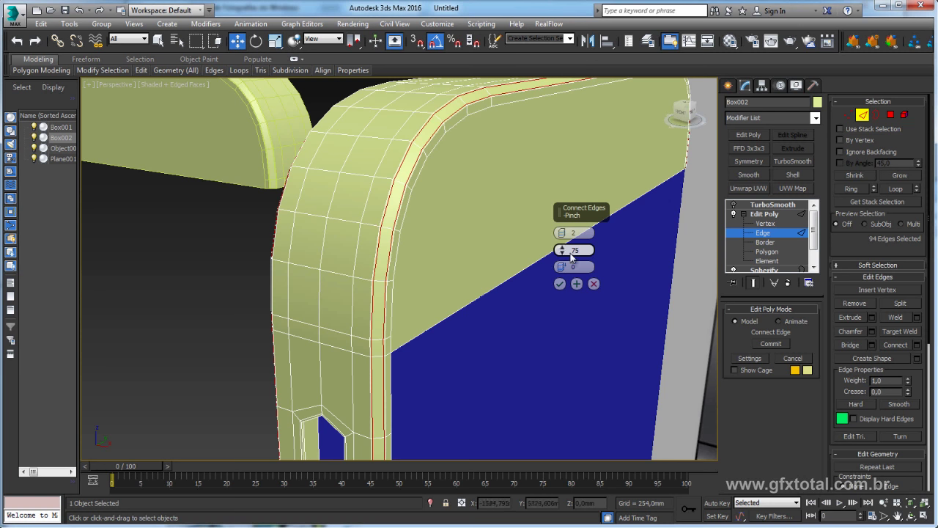
pyautogui.click(560, 284)
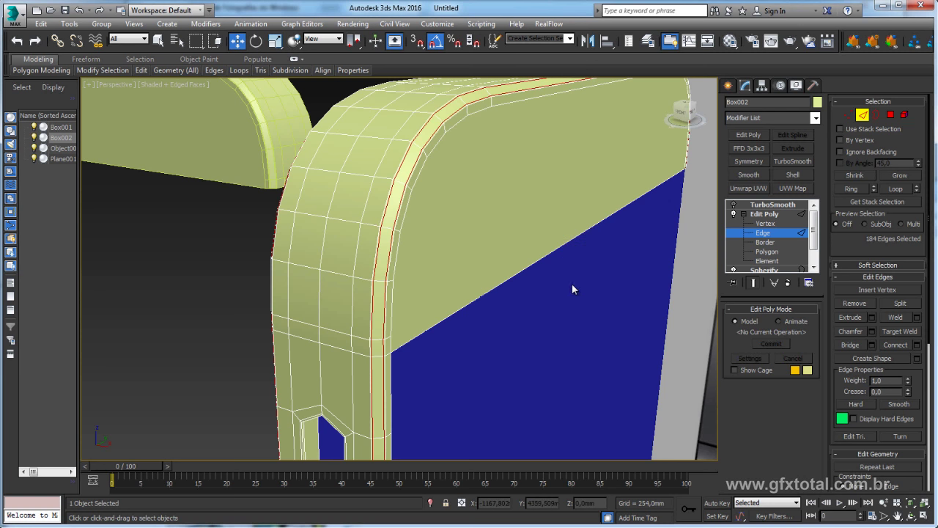
pyautogui.click(762, 213)
pyautogui.click(770, 205)
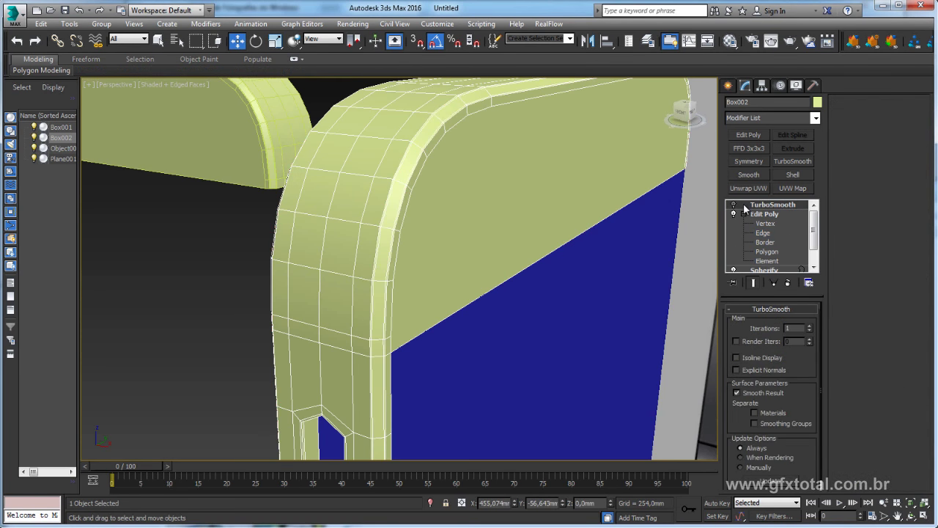
pyautogui.click(181, 333)
pyautogui.scroll(-5, 391, 278)
pyautogui.press('F4')
# Select Box001, enter its Edge level and turn off its TurboSmooth preview
pyautogui.scroll(2, 401, 303)
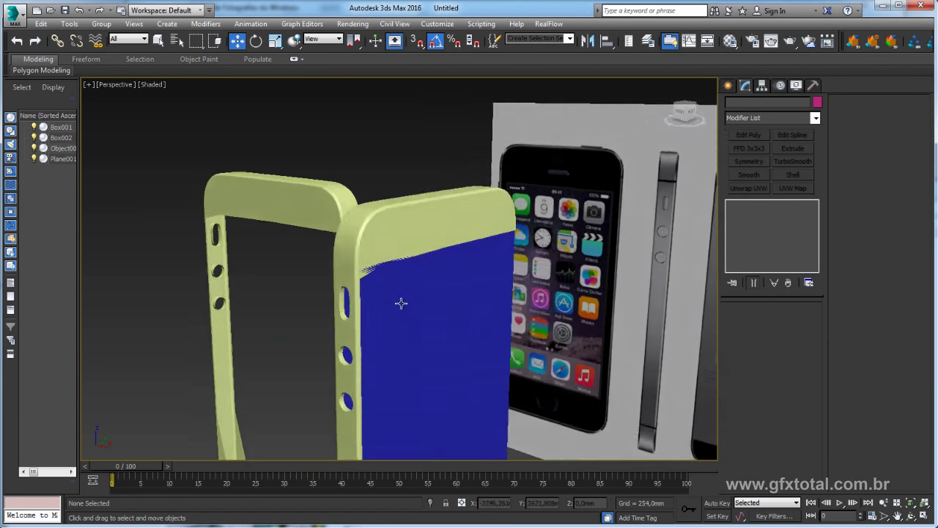
pyautogui.moveTo(401, 303)
pyautogui.keyDown('alt'); pyautogui.mouseDown(button='middle')
pyautogui.moveTo(482, 295)
pyautogui.moveTo(492, 318)
pyautogui.moveTo(300, 300)
pyautogui.moveTo(492, 271)
pyautogui.moveTo(538, 275)
pyautogui.moveTo(419, 304)
pyautogui.moveTo(450, 328)
pyautogui.moveTo(505, 211)
pyautogui.mouseUp(button='middle'); pyautogui.keyUp('alt')
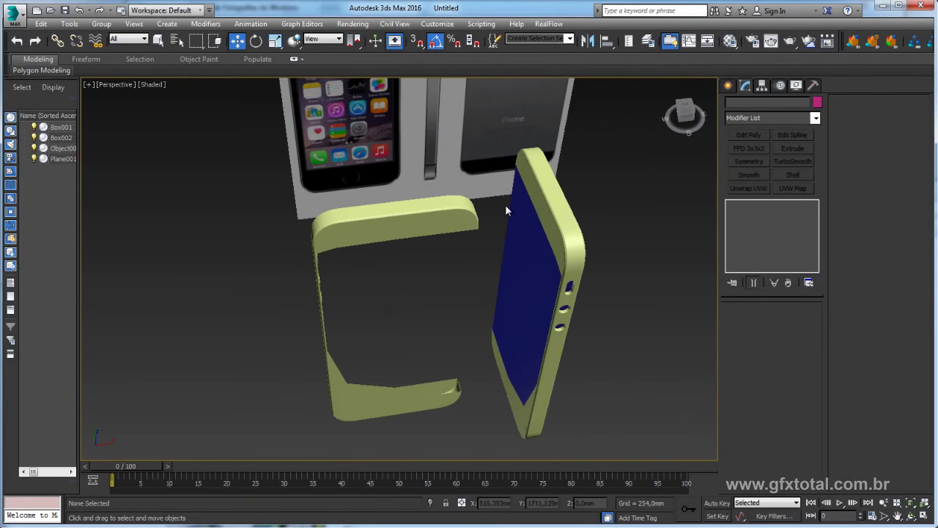
pyautogui.click(455, 199)
pyautogui.click(769, 233)
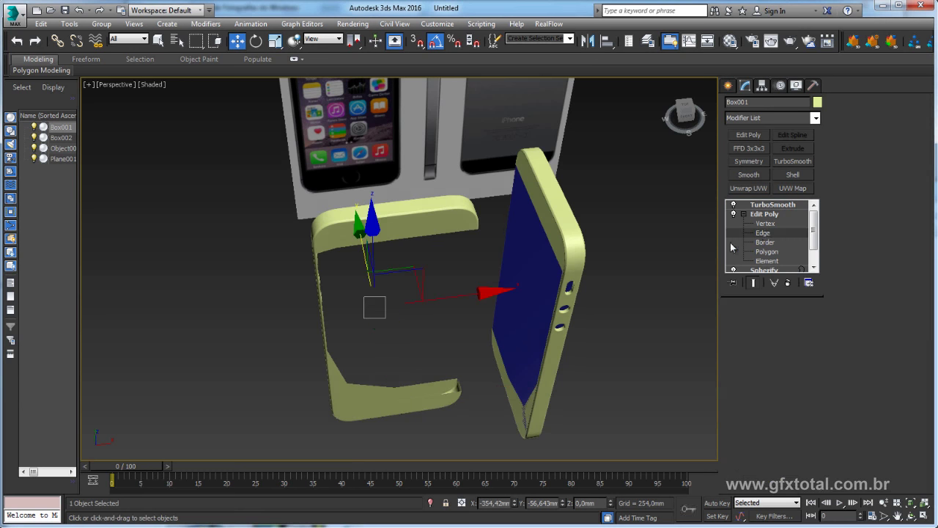
pyautogui.keyDown('alt'); pyautogui.moveTo(458, 256); pyautogui.dragTo(462, 231, button='middle'); pyautogui.keyUp('alt')
pyautogui.scroll(5, 461, 231)
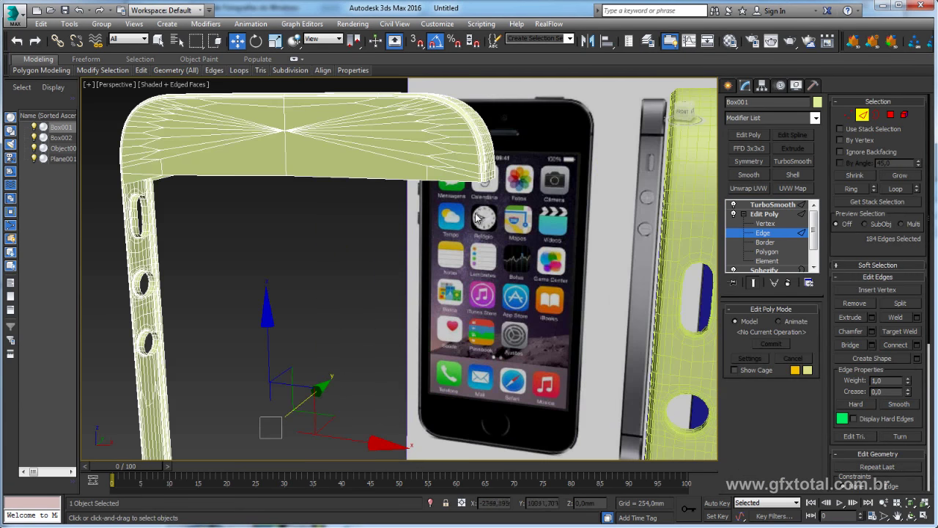
pyautogui.click(735, 205)
pyautogui.scroll(3, 484, 190)
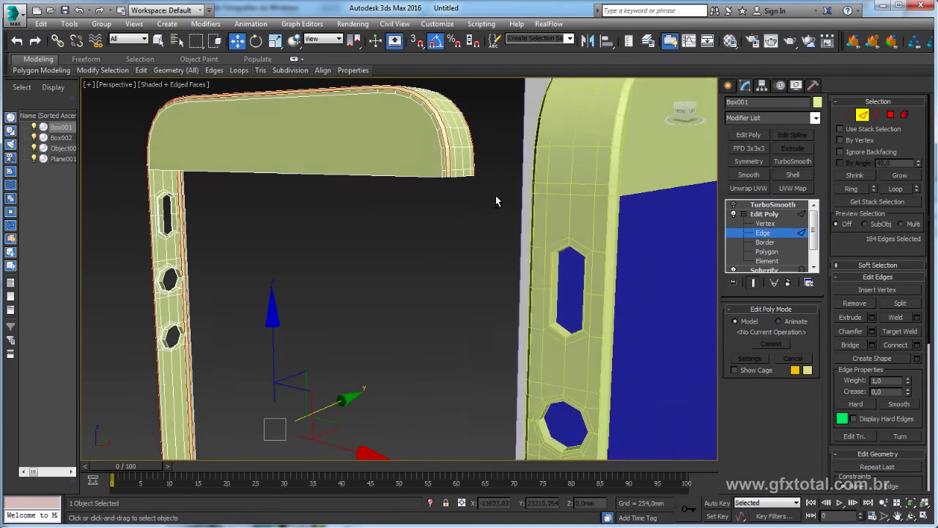
# Select the edge loops at Box001's open corner end and Bridge them closed
pyautogui.doubleClick(453, 176)
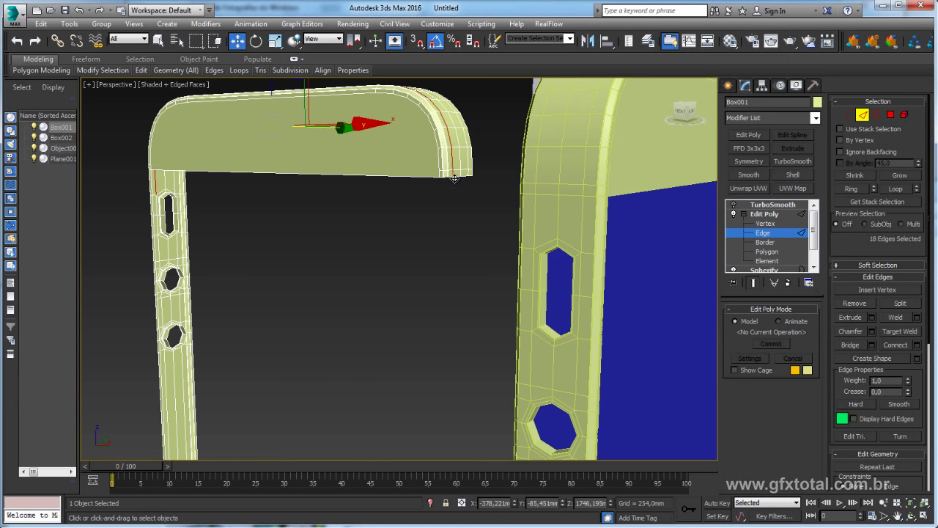
pyautogui.doubleClick(454, 178)
pyautogui.moveTo(454, 178)
pyautogui.keyDown('alt'); pyautogui.mouseDown(button='middle')
pyautogui.moveTo(452, 206)
pyautogui.moveTo(333, 155)
pyautogui.mouseUp(button='middle'); pyautogui.keyUp('alt')
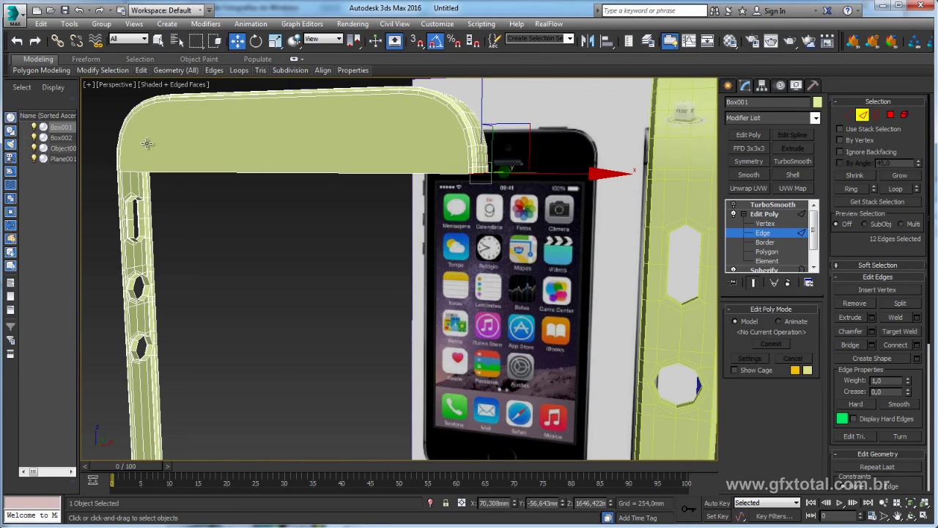
pyautogui.moveTo(176, 181)
pyautogui.keyDown('alt'); pyautogui.mouseDown(button='middle')
pyautogui.moveTo(381, 245)
pyautogui.moveTo(517, 346)
pyautogui.mouseUp(button='middle'); pyautogui.keyUp('alt')
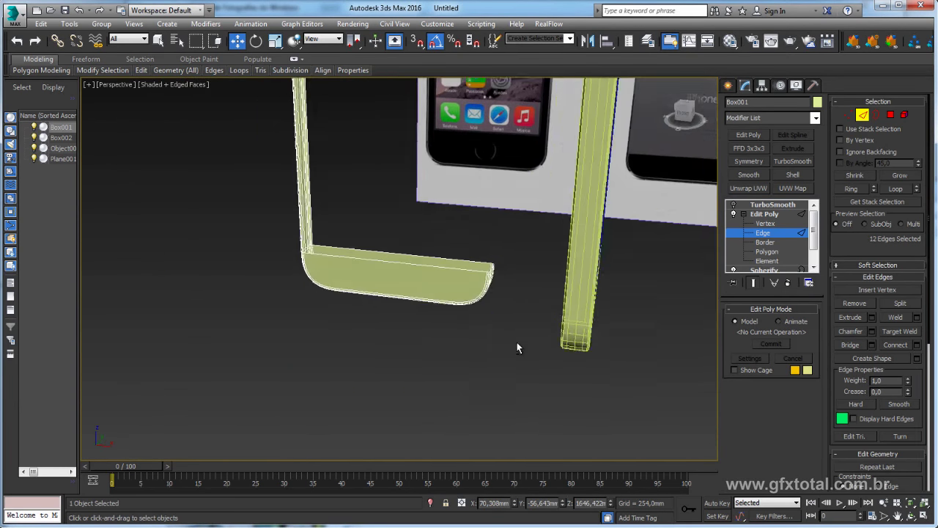
pyautogui.scroll(3, 507, 311)
pyautogui.scroll(2, 507, 310)
pyautogui.keyDown('ctrl'); pyautogui.doubleClick(496, 312); pyautogui.keyUp('ctrl')
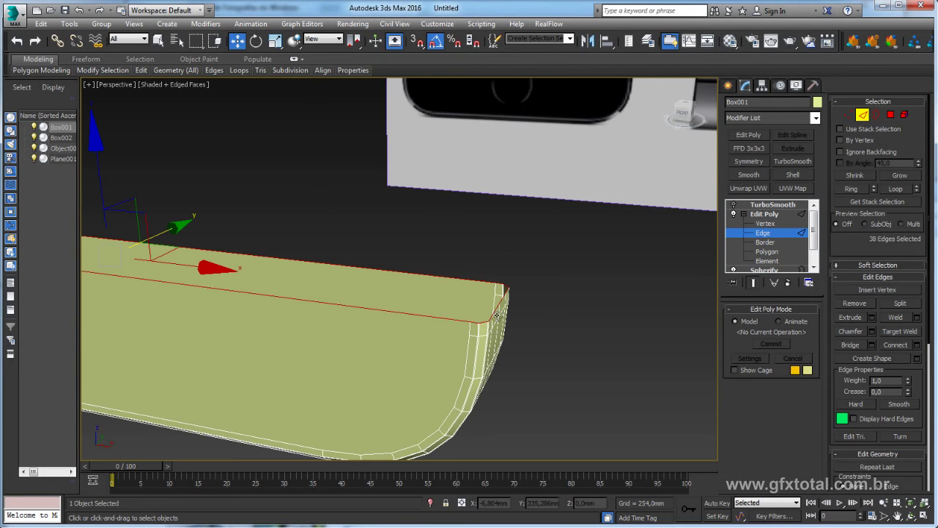
pyautogui.scroll(-3, 465, 310)
pyautogui.scroll(3, 513, 308)
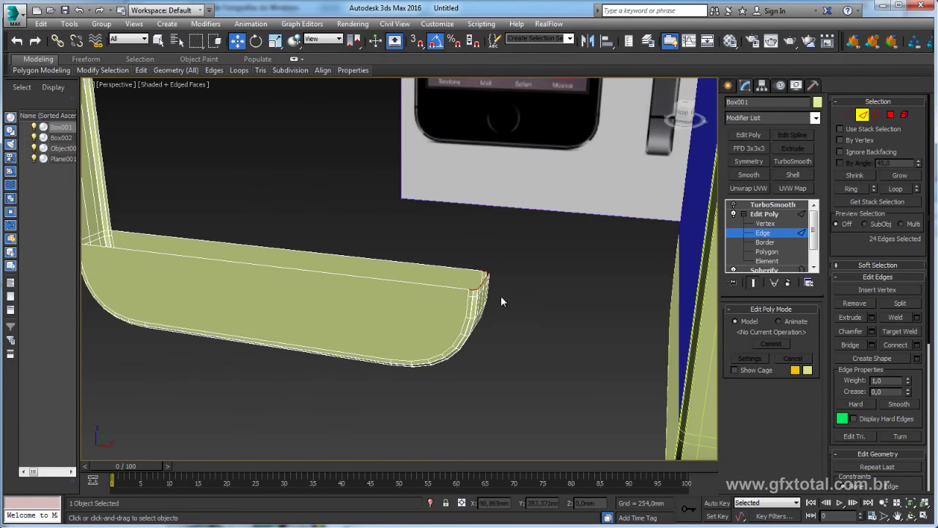
pyautogui.keyDown('alt'); pyautogui.moveTo(500, 295); pyautogui.dragTo(685, 219, button='middle'); pyautogui.keyUp('alt')
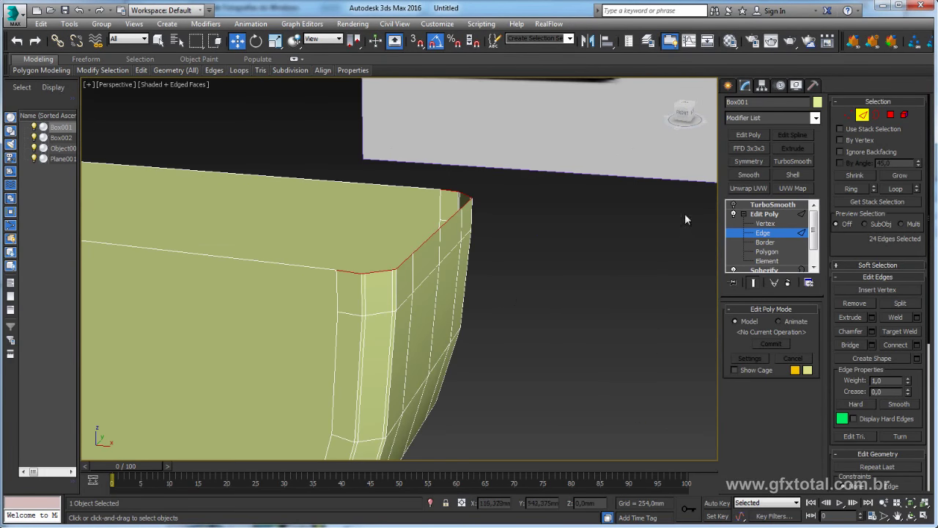
pyautogui.click(852, 344)
pyautogui.click(765, 213)
# Toggle Box001's TurboSmooth preview and orbit and pan to face the reference backdrop
pyautogui.click(772, 205)
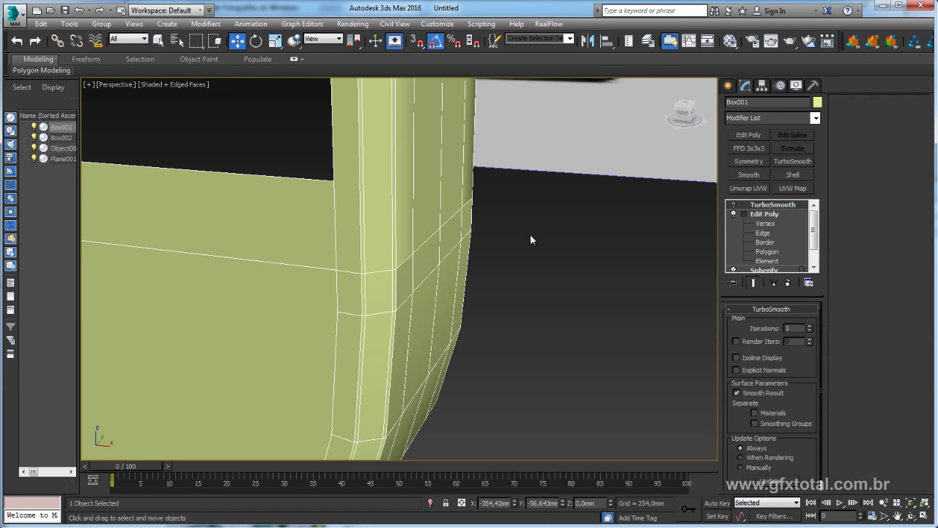
pyautogui.press('w')
pyautogui.scroll(-3, 530, 234)
pyautogui.click(734, 205)
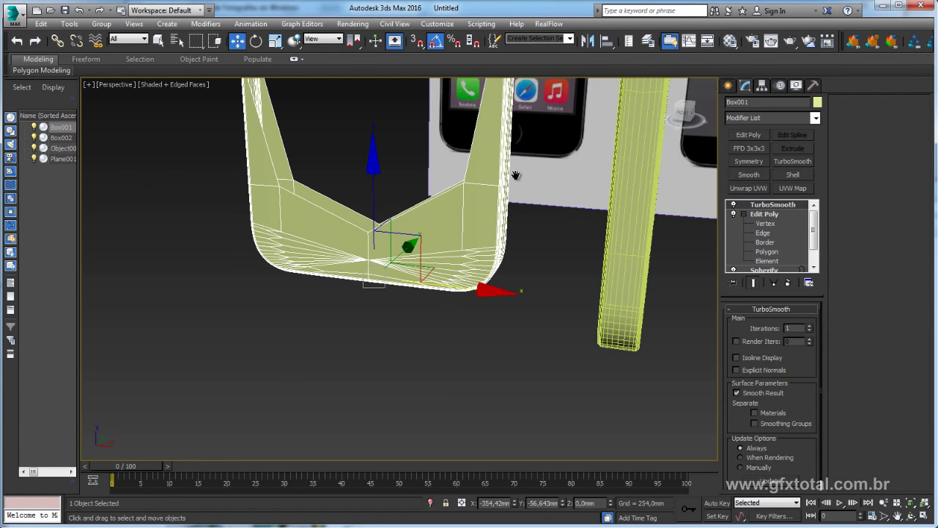
pyautogui.moveTo(516, 175); pyautogui.dragTo(575, 363, button='middle')
pyautogui.scroll(-2, 577, 352)
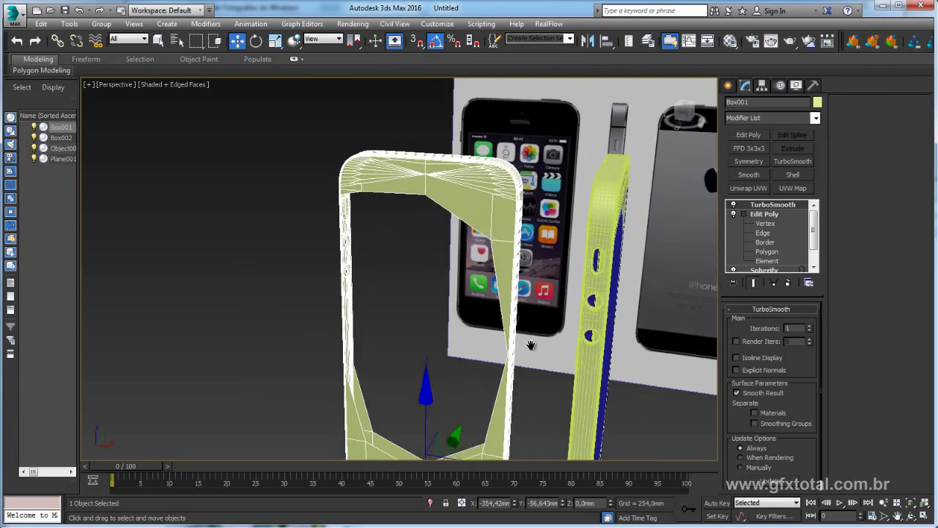
pyautogui.keyDown('alt'); pyautogui.moveTo(557, 260); pyautogui.dragTo(374, 153, button='middle'); pyautogui.keyUp('alt')
pyautogui.keyDown('alt'); pyautogui.moveTo(451, 180); pyautogui.dragTo(459, 182, button='middle'); pyautogui.keyUp('alt')
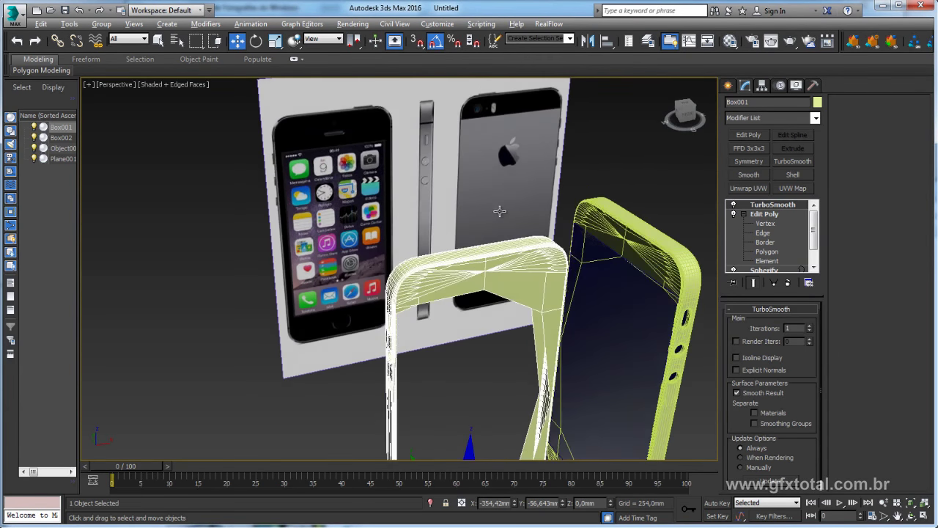
pyautogui.moveTo(477, 248); pyautogui.dragTo(481, 194, button='middle')
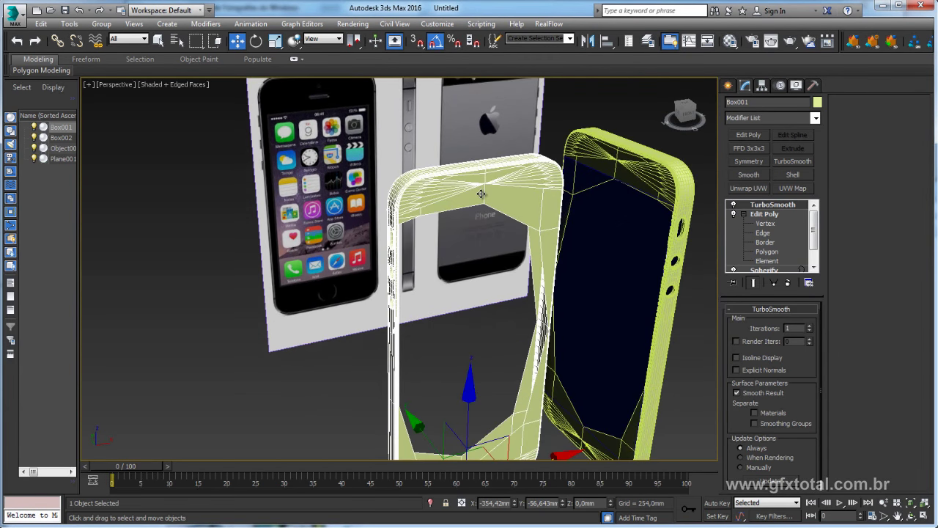
pyautogui.moveTo(472, 145); pyautogui.dragTo(516, 172, button='middle')
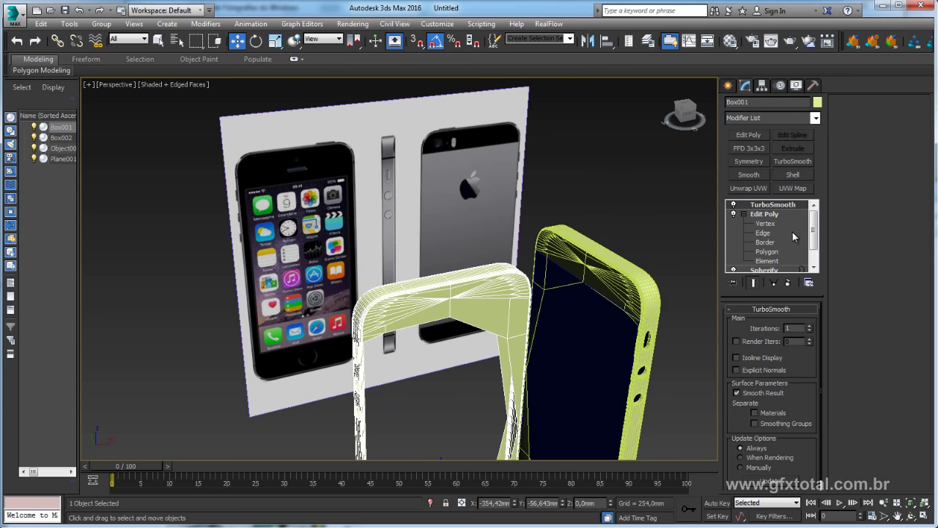
# Select Box002 and Object001 and view them in the Front viewport
pyautogui.click(764, 215)
pyautogui.keyDown('alt'); pyautogui.moveTo(590, 293); pyautogui.dragTo(766, 271, button='middle'); pyautogui.keyUp('alt')
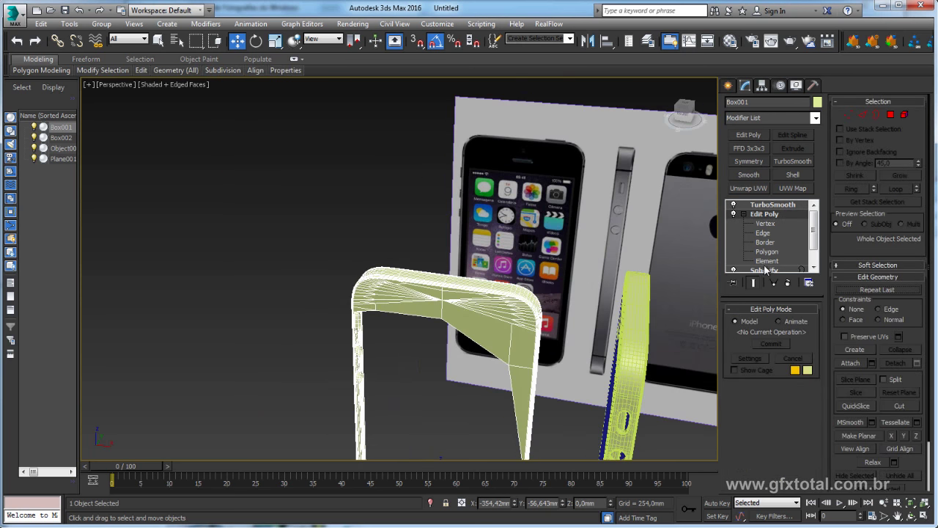
pyautogui.click(635, 310)
pyautogui.keyDown('alt'); pyautogui.moveTo(635, 310); pyautogui.dragTo(523, 198, button='middle'); pyautogui.keyUp('alt')
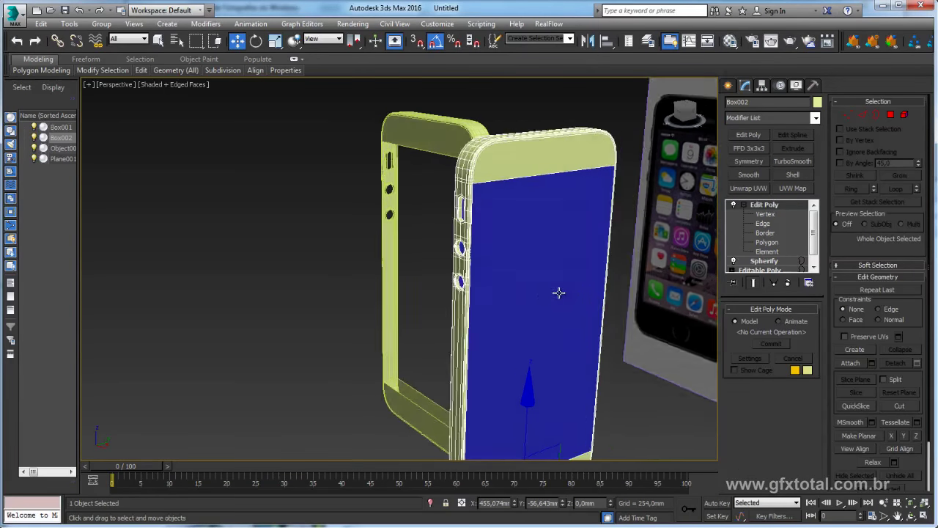
pyautogui.keyDown('alt'); pyautogui.moveTo(560, 293); pyautogui.dragTo(417, 269, button='middle'); pyautogui.keyUp('alt')
pyautogui.click(513, 234)
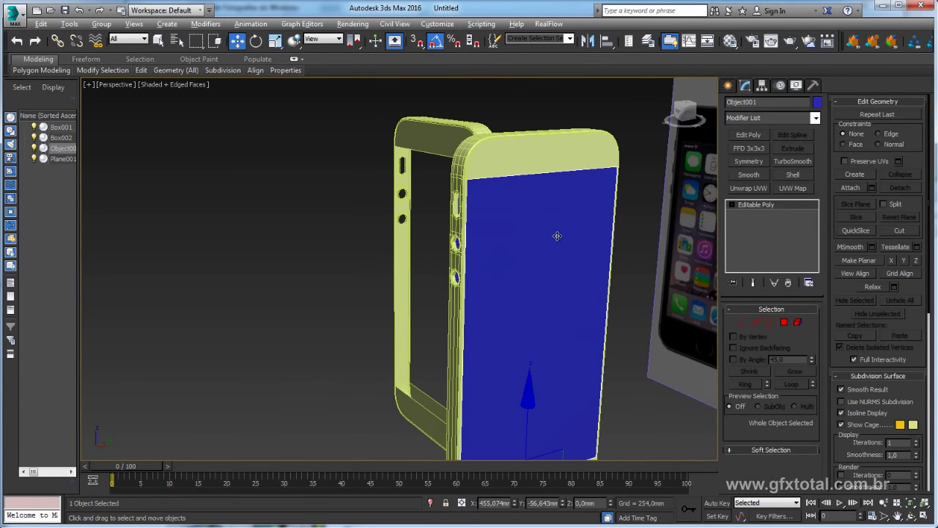
pyautogui.scroll(-2, 557, 236)
pyautogui.moveTo(557, 236)
pyautogui.keyDown('alt'); pyautogui.mouseDown(button='middle')
pyautogui.moveTo(518, 289)
pyautogui.moveTo(447, 235)
pyautogui.moveTo(436, 212)
pyautogui.moveTo(511, 224)
pyautogui.moveTo(512, 212)
pyautogui.moveTo(503, 227)
pyautogui.mouseUp(button='middle'); pyautogui.keyUp('alt')
pyautogui.press('f')
pyautogui.scroll(-3, 498, 242)
pyautogui.scroll(-2, 440, 206)
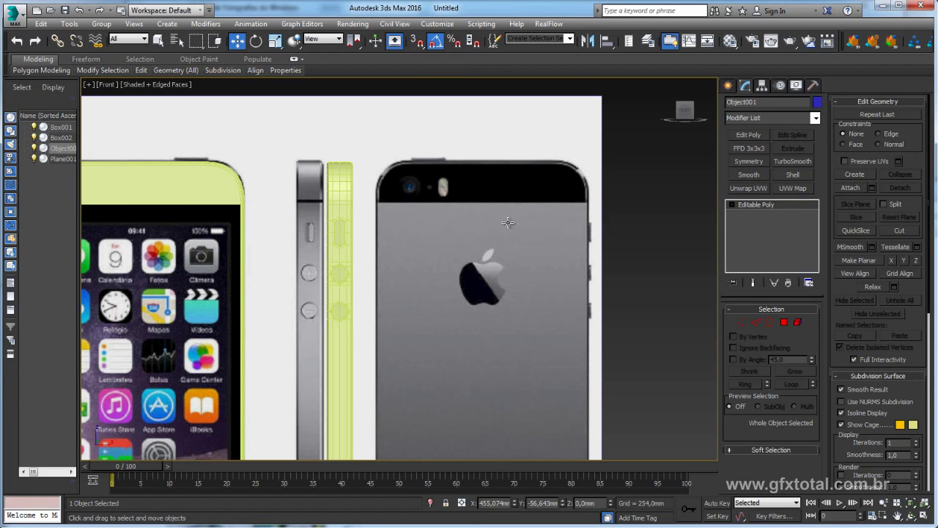
# In Perspective view, Shift-drag both side-frame parts along X to make an Instance copy
pyautogui.moveTo(384, 205)
pyautogui.mouseDown(button='middle')
pyautogui.moveTo(407, 206)
pyautogui.moveTo(447, 248)
pyautogui.mouseUp(button='middle')
pyautogui.press('p')
pyautogui.click(332, 181)
pyautogui.scroll(-5, 332, 180)
pyautogui.moveTo(332, 180)
pyautogui.keyDown('alt'); pyautogui.mouseDown(button='middle')
pyautogui.moveTo(427, 308)
pyautogui.moveTo(369, 272)
pyautogui.moveTo(431, 463)
pyautogui.mouseUp(button='middle'); pyautogui.keyUp('alt')
pyautogui.keyDown('ctrl'); pyautogui.click(360, 352); pyautogui.keyUp('ctrl')
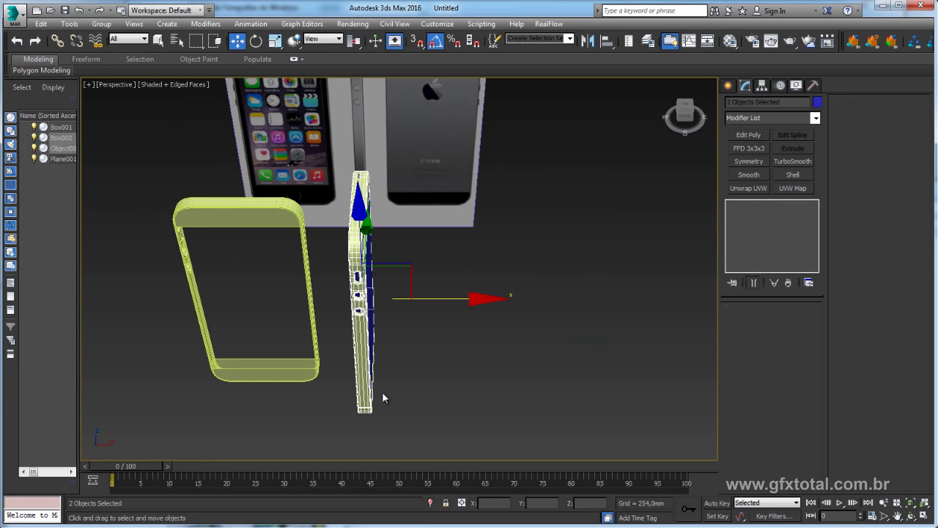
pyautogui.keyDown('shift'); pyautogui.moveTo(425, 298); pyautogui.dragTo(505, 299); pyautogui.keyUp('shift')
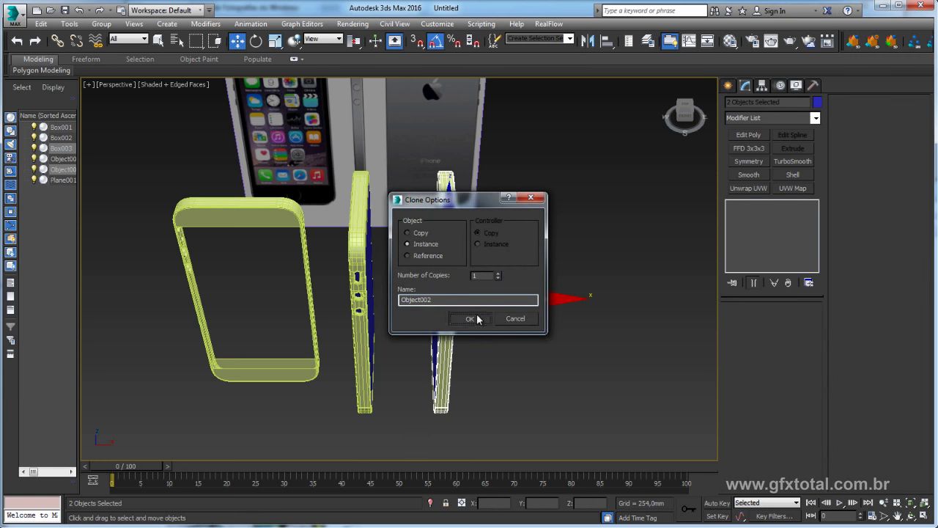
pyautogui.click(477, 318)
# Rotate the copy -90° on Z, move it right, and frame it in Front view
pyautogui.press('e')
pyautogui.moveTo(506, 372); pyautogui.dragTo(449, 381)
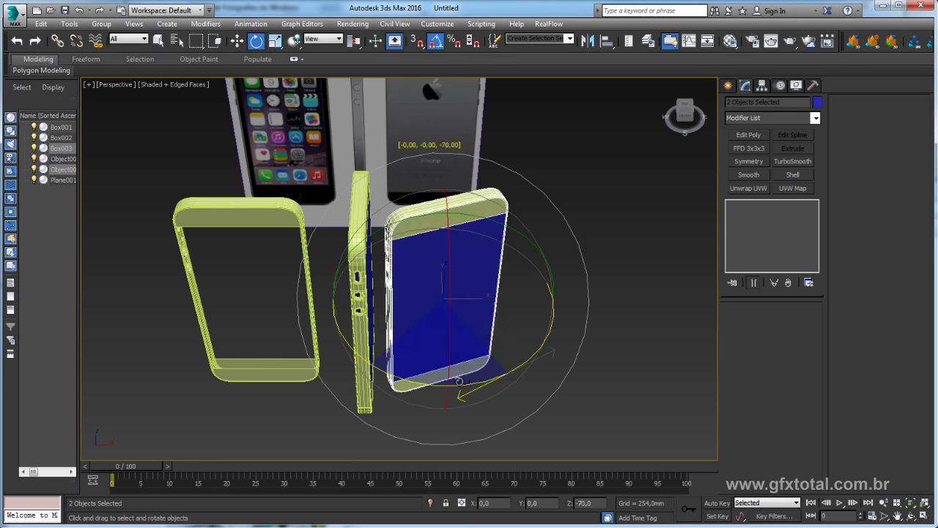
pyautogui.keyDown('alt'); pyautogui.moveTo(498, 322); pyautogui.dragTo(496, 293, button='middle'); pyautogui.keyUp('alt')
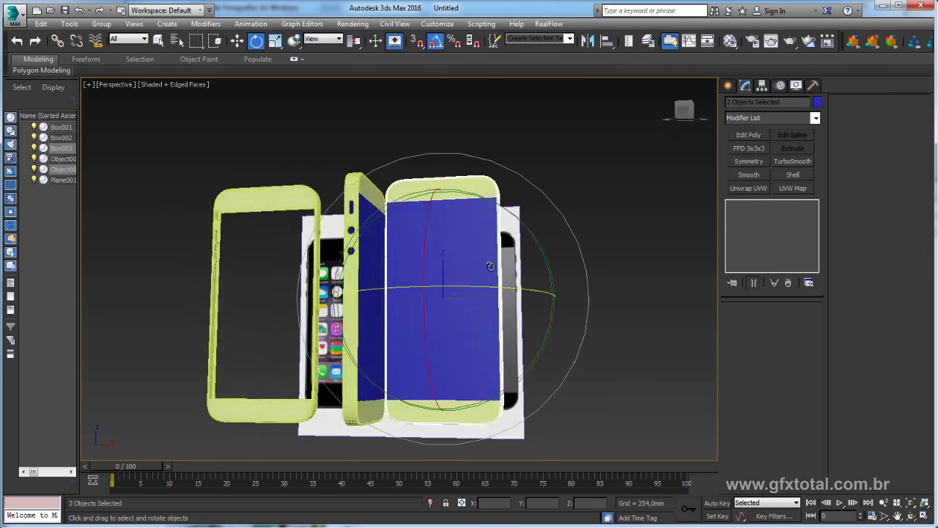
pyautogui.press('w')
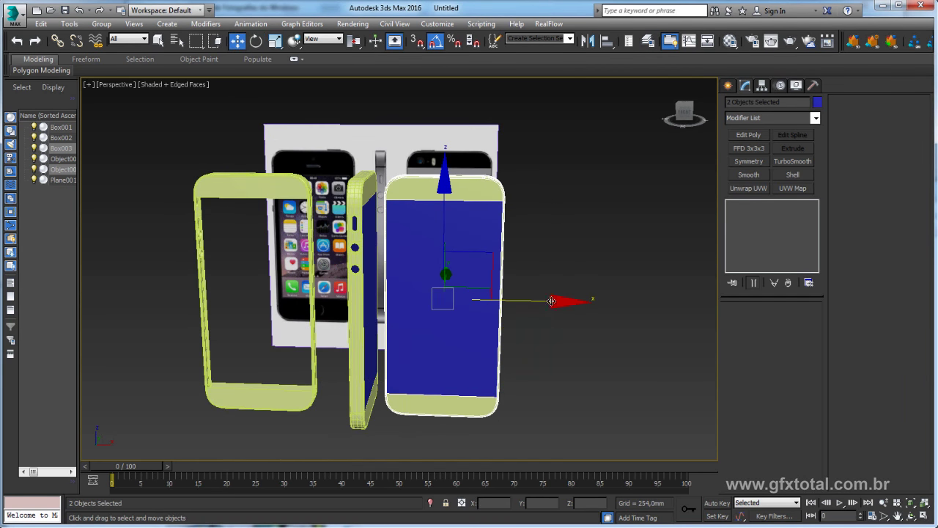
pyautogui.moveTo(551, 301); pyautogui.dragTo(645, 302)
pyautogui.press('f')
pyautogui.scroll(5, 513, 293)
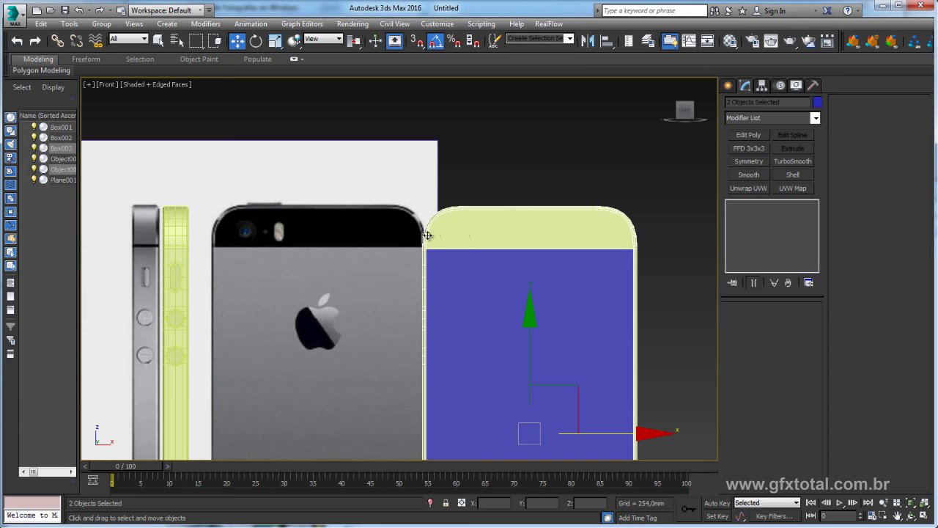
pyautogui.scroll(2, 527, 258)
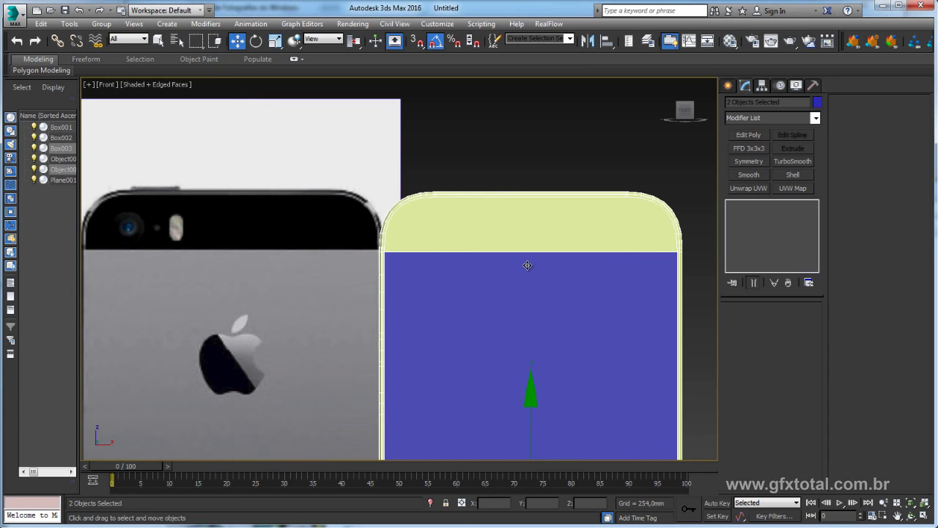
pyautogui.moveTo(362, 247); pyautogui.dragTo(396, 249, button='middle')
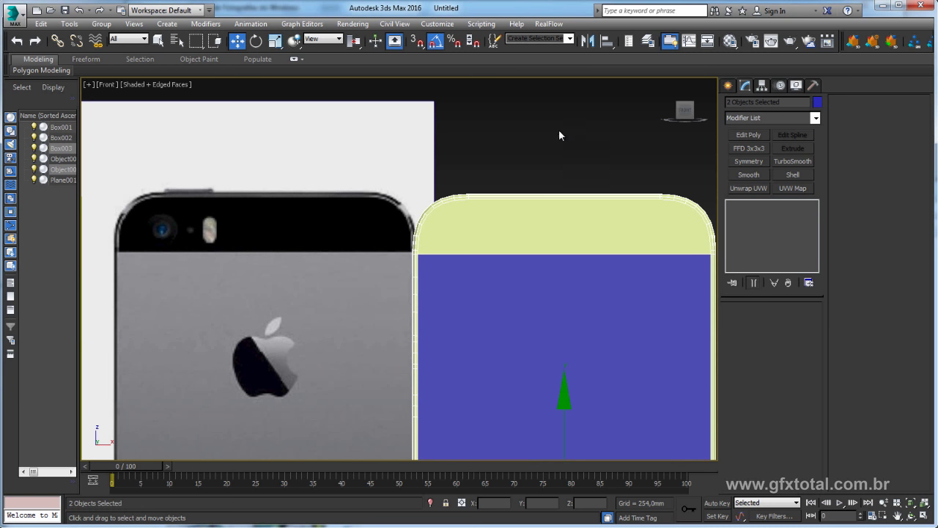
# Inspect Box003's top rounded polygons in Polygon mode, then return to object level
pyautogui.click(511, 232)
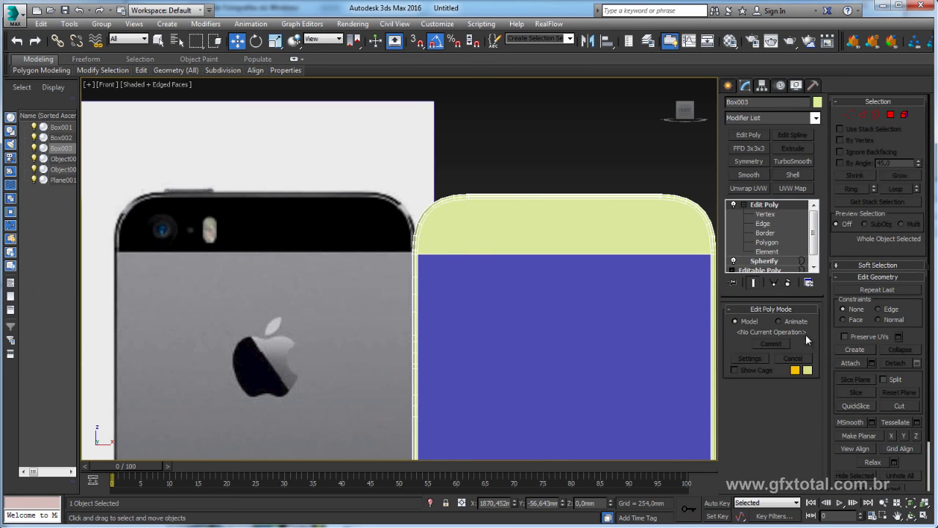
pyautogui.click(889, 116)
pyautogui.moveTo(497, 210); pyautogui.dragTo(496, 212)
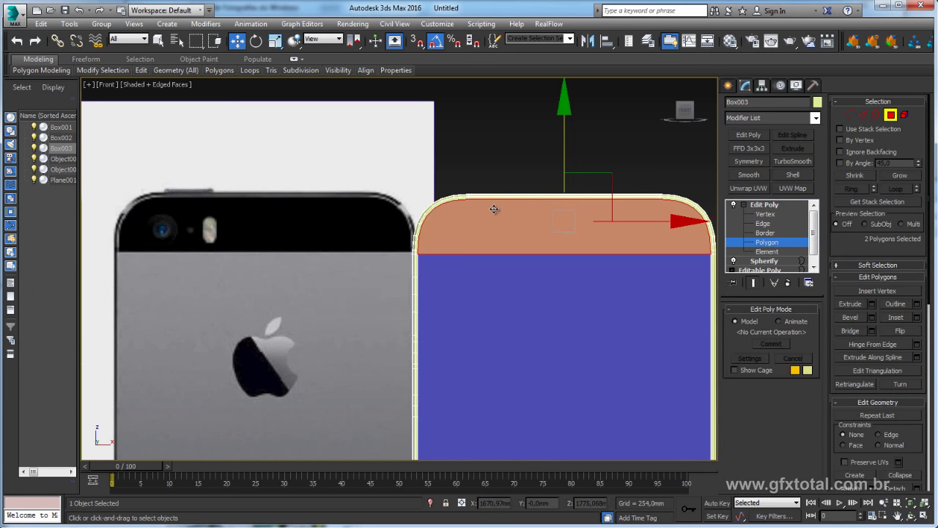
pyautogui.scroll(-3, 909, 399)
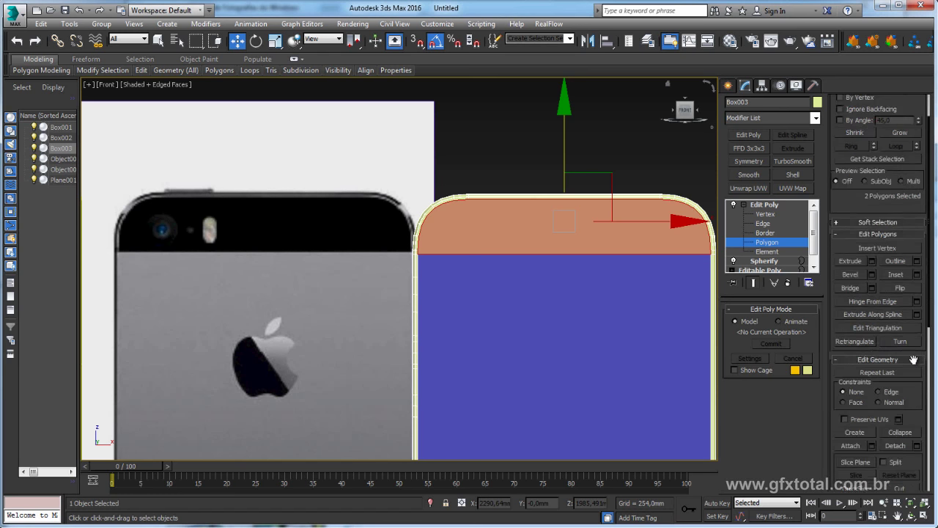
pyautogui.scroll(-3, 909, 352)
pyautogui.click(552, 286)
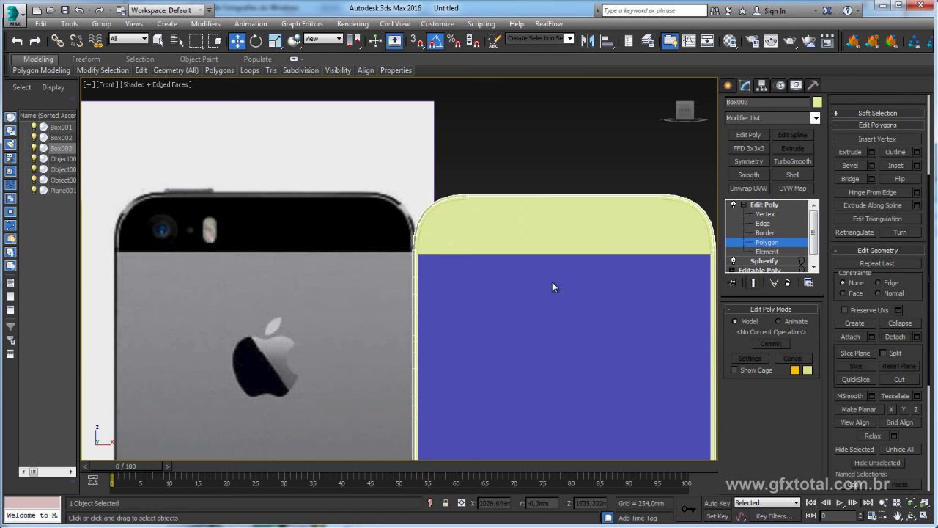
pyautogui.click(764, 205)
pyautogui.click(745, 205)
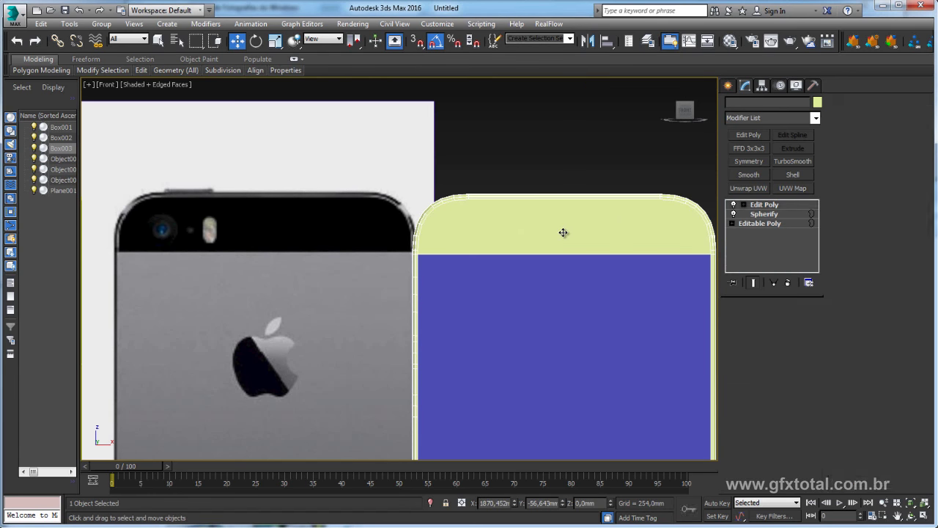
# Zoom in on the copy's top-left corner and select its left-edge vertices
pyautogui.moveTo(577, 250)
pyautogui.mouseDown(button='middle')
pyautogui.moveTo(366, 242)
pyautogui.moveTo(117, 268)
pyautogui.mouseUp(button='middle')
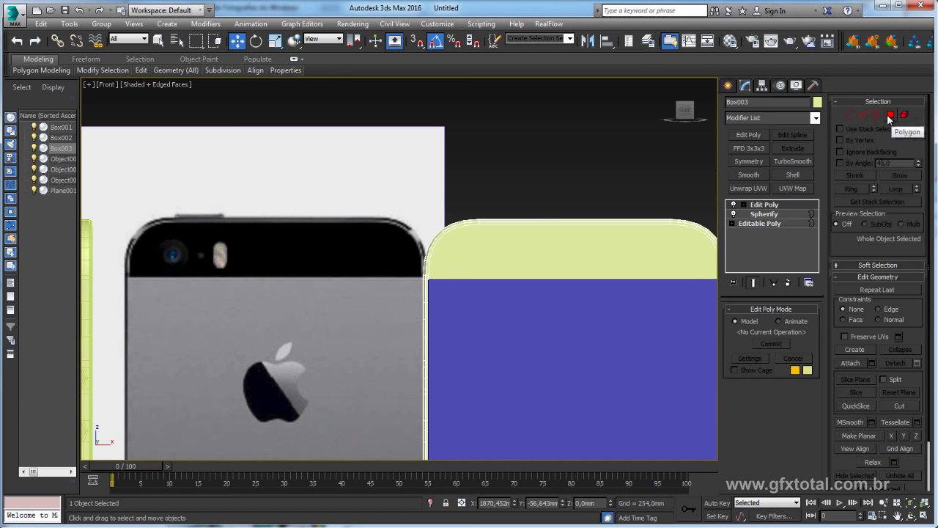
pyautogui.moveTo(447, 272); pyautogui.dragTo(429, 272, button='middle')
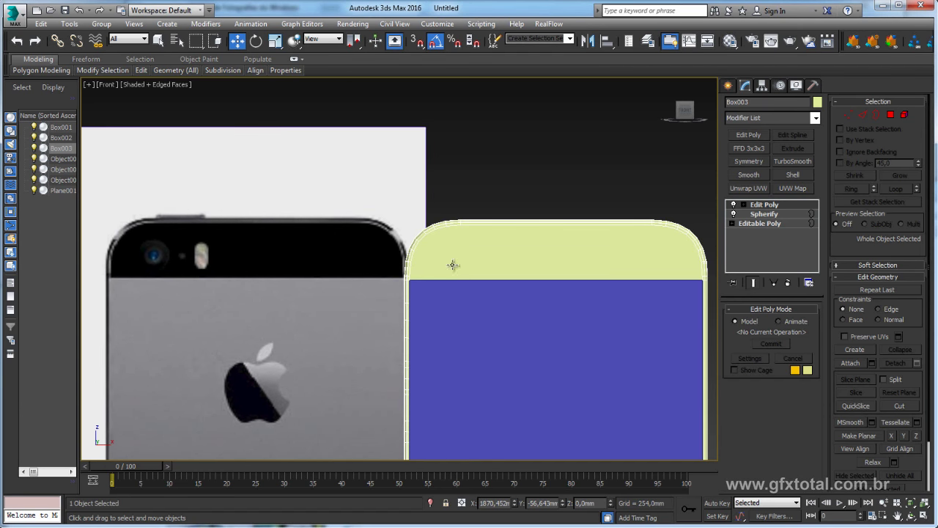
pyautogui.moveTo(600, 266); pyautogui.dragTo(578, 261, button='middle')
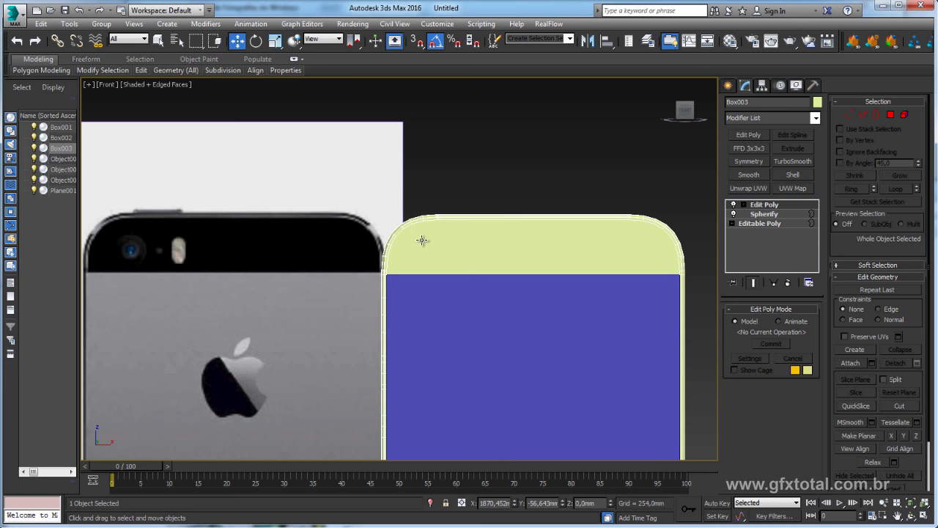
pyautogui.moveTo(365, 244); pyautogui.dragTo(387, 244, button='middle')
pyautogui.moveTo(450, 236); pyautogui.dragTo(520, 237, button='middle')
pyautogui.scroll(2, 456, 220)
pyautogui.scroll(-4, 520, 243)
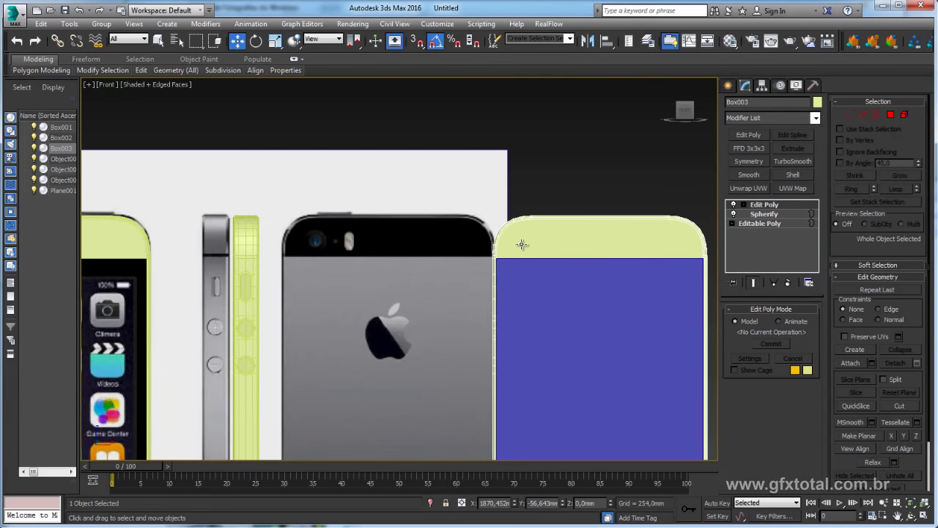
pyautogui.scroll(4, 519, 242)
pyautogui.click(848, 115)
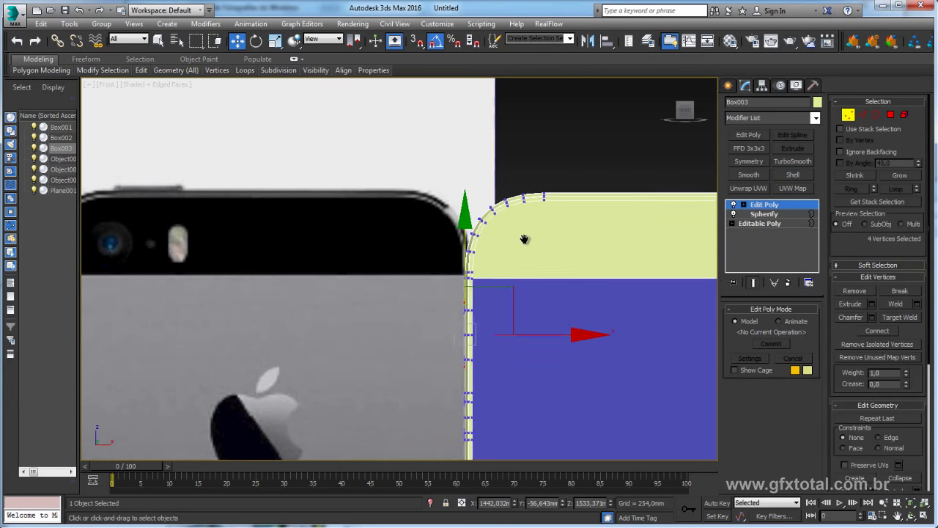
pyautogui.moveTo(523, 237); pyautogui.dragTo(469, 256, button='middle')
pyautogui.scroll(4, 445, 264)
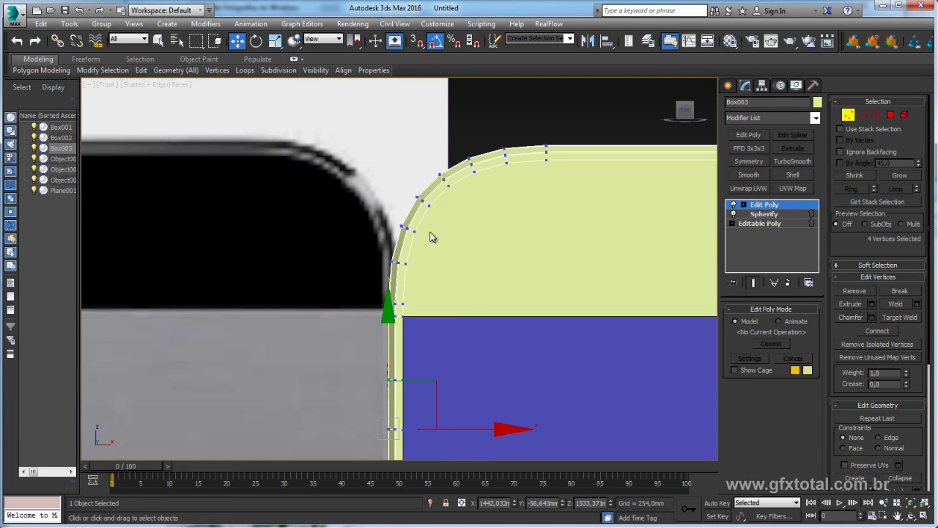
pyautogui.moveTo(511, 240)
pyautogui.mouseDown(button='middle')
pyautogui.moveTo(476, 243)
pyautogui.moveTo(464, 256)
pyautogui.mouseUp(button='middle')
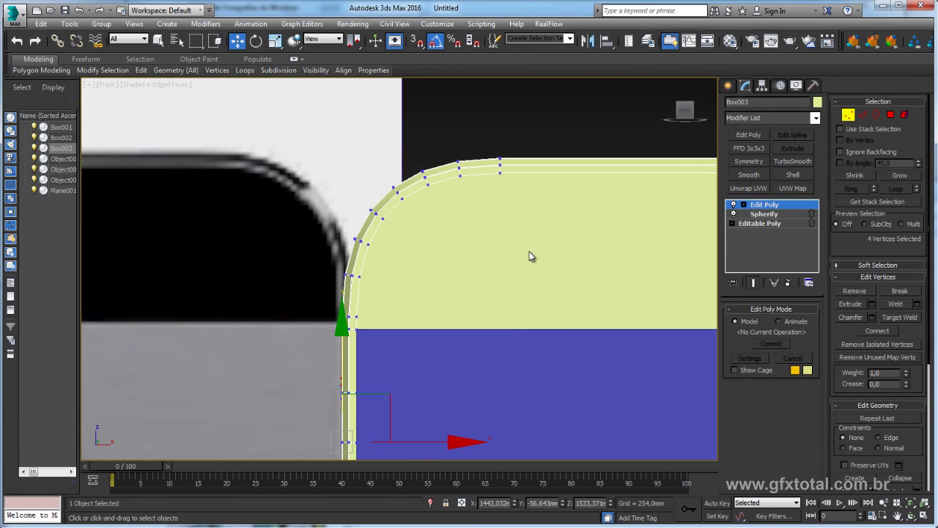
# Exit vertex mode and box-select all three parts of the copy
pyautogui.scroll(-3, 550, 256)
pyautogui.scroll(-2, 576, 260)
pyautogui.scroll(1, 147, 257)
pyautogui.scroll(2, 360, 245)
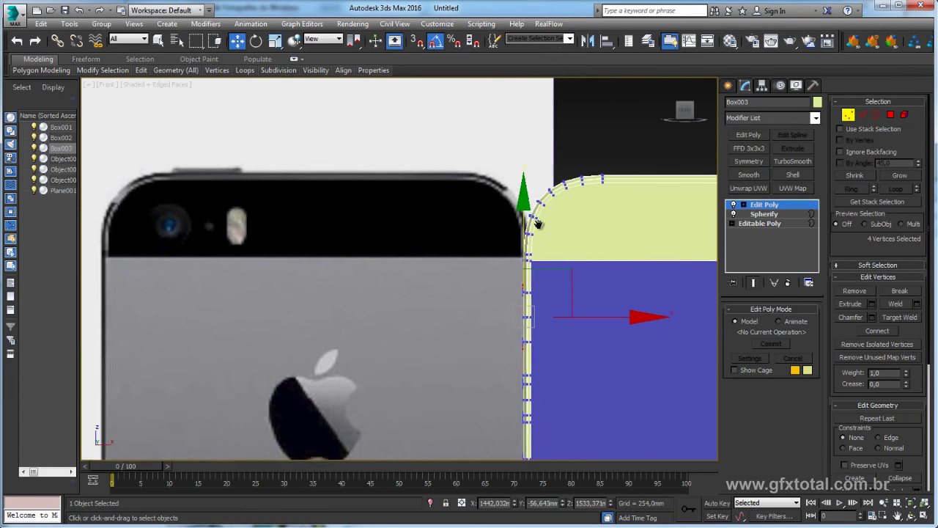
pyautogui.moveTo(565, 243); pyautogui.dragTo(499, 229, button='middle')
pyautogui.click(770, 205)
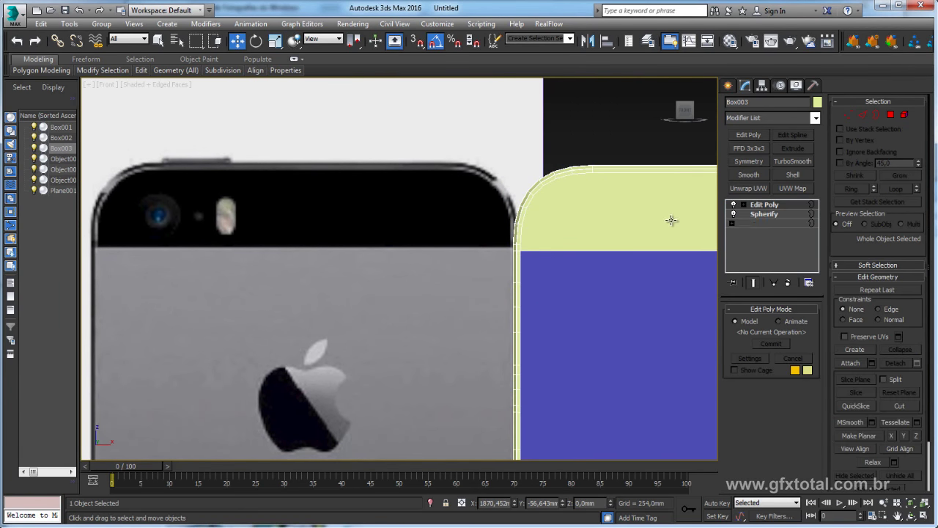
pyautogui.moveTo(643, 283); pyautogui.dragTo(643, 283)
pyautogui.scroll(-3, 641, 284)
# Make the three copy parts see-through with Alt+X and place them over the back reference
pyautogui.hotkey('alt', 'x')
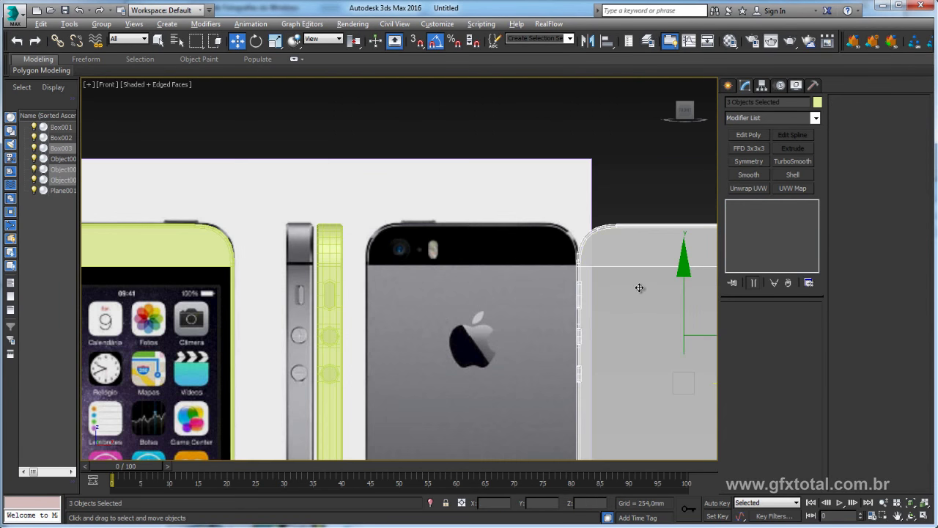
pyautogui.moveTo(655, 329); pyautogui.dragTo(618, 327, button='middle')
pyautogui.moveTo(619, 326); pyautogui.dragTo(415, 313)
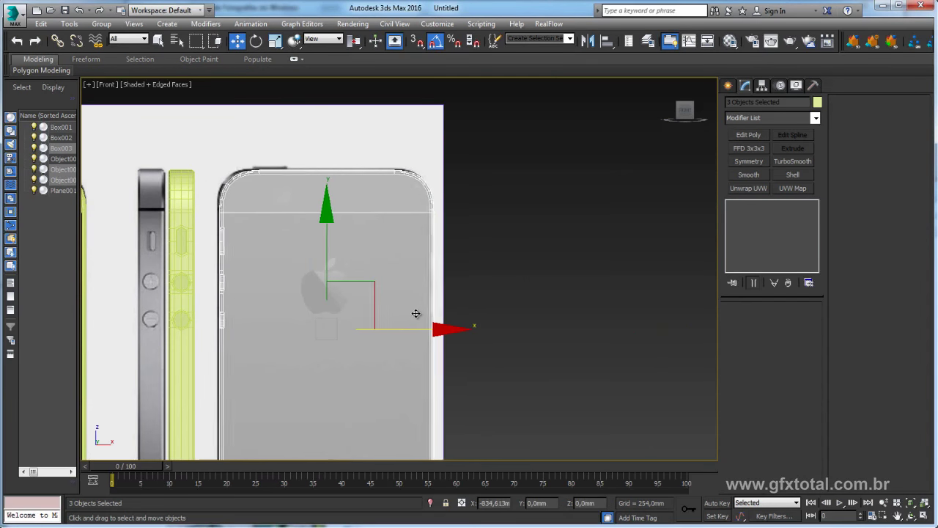
pyautogui.moveTo(415, 314); pyautogui.dragTo(471, 315, button='middle')
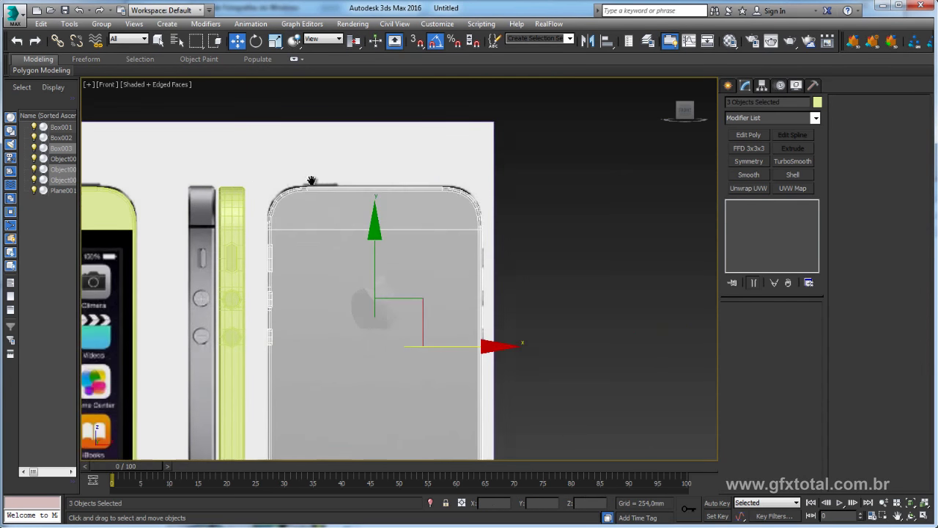
pyautogui.scroll(4, 377, 242)
pyautogui.scroll(2, 417, 228)
pyautogui.scroll(-3, 410, 223)
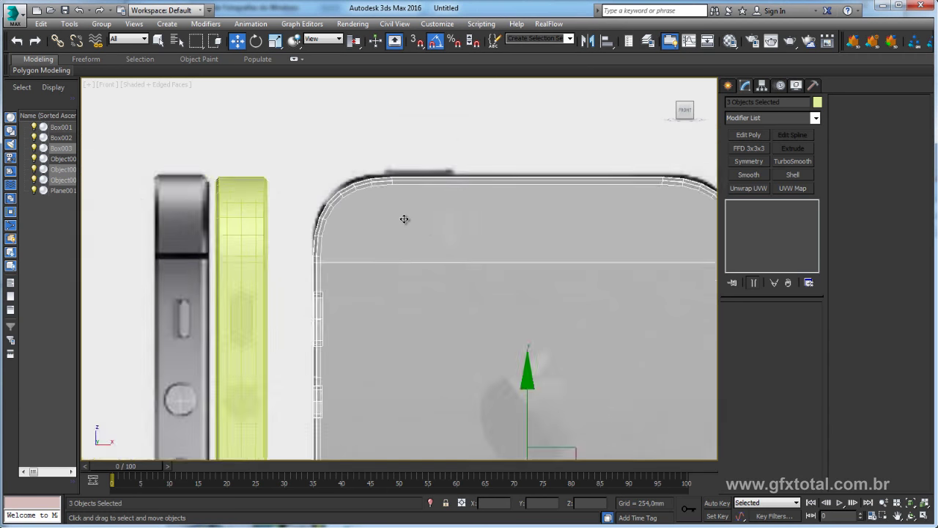
pyautogui.scroll(-2, 404, 227)
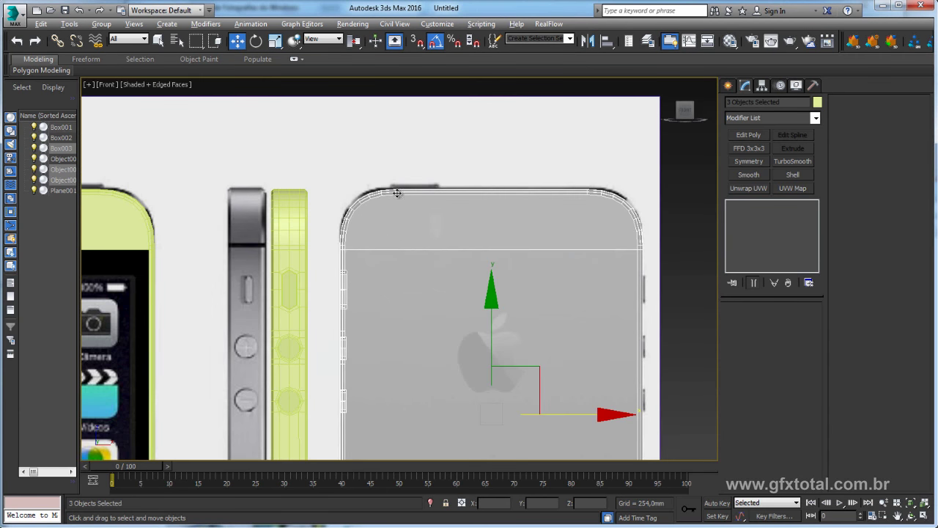
pyautogui.scroll(3, 388, 225)
pyautogui.scroll(-4, 393, 209)
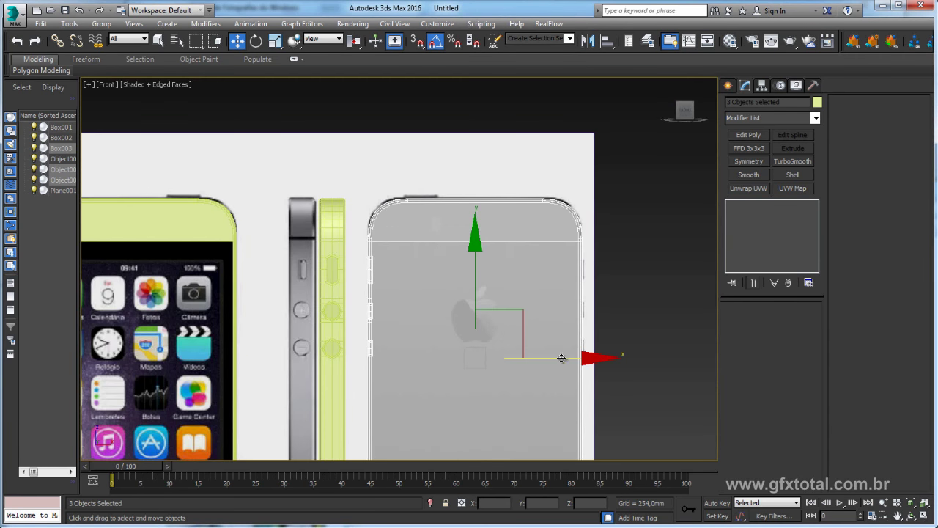
# Move the grey phone body right off the reference and select Object004
pyautogui.moveTo(550, 358); pyautogui.dragTo(766, 358)
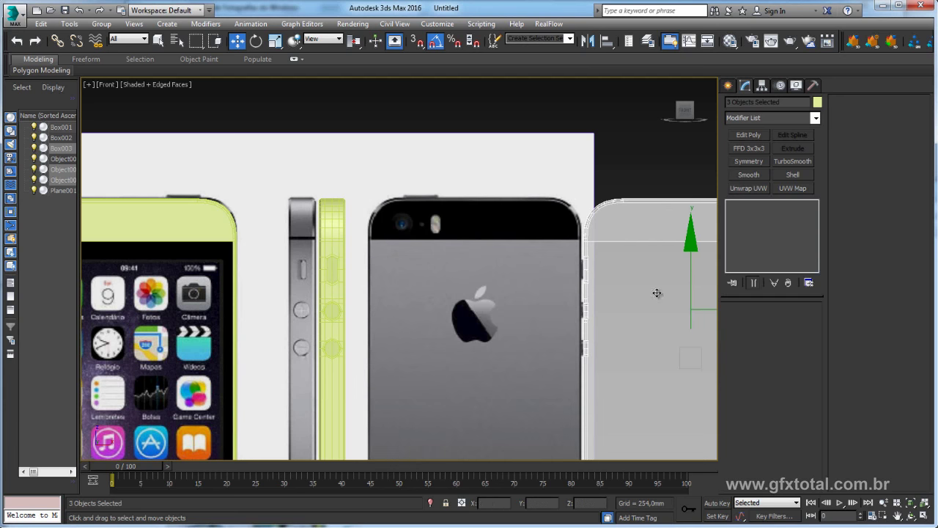
pyautogui.moveTo(585, 200); pyautogui.dragTo(456, 190, button='middle')
pyautogui.scroll(3, 455, 191)
pyautogui.moveTo(497, 175); pyautogui.dragTo(612, 147, button='middle')
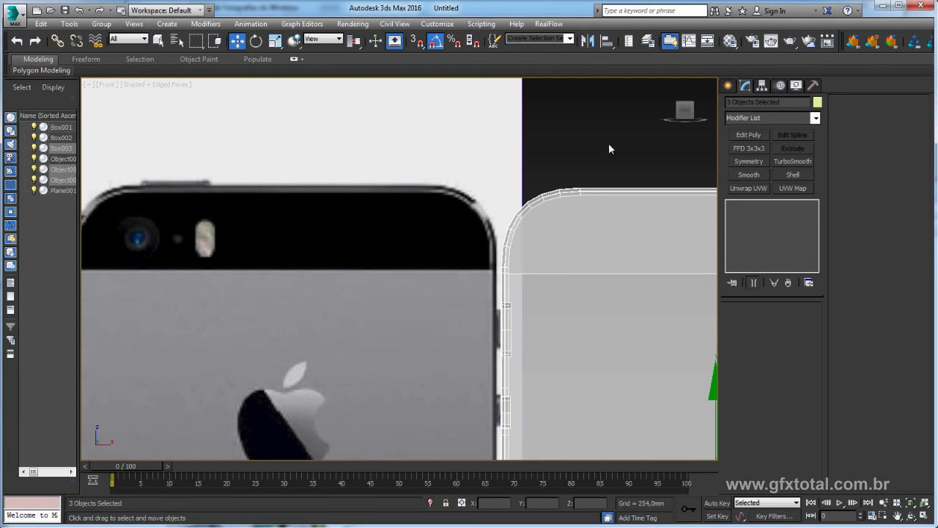
pyautogui.click(595, 216)
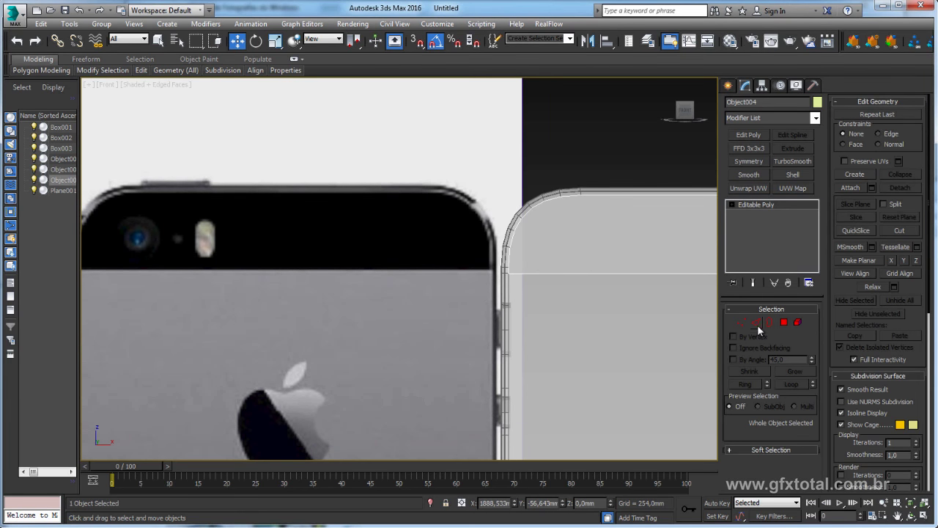
# Select the body's top face in Perspective view and detach it as Object005
pyautogui.click(784, 321)
pyautogui.moveTo(592, 224)
pyautogui.mouseDown(button='middle')
pyautogui.moveTo(548, 268)
pyautogui.moveTo(576, 268)
pyautogui.mouseUp(button='middle')
pyautogui.click(741, 321)
pyautogui.scroll(2, 457, 272)
pyautogui.scroll(-1, 633, 268)
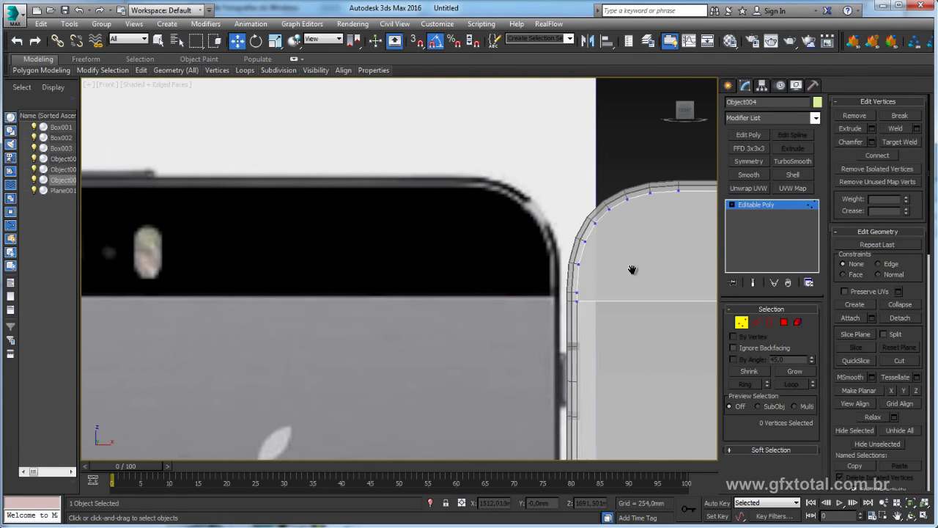
pyautogui.scroll(-2, 635, 261)
pyautogui.moveTo(634, 260)
pyautogui.mouseDown(button='middle')
pyautogui.moveTo(605, 262)
pyautogui.moveTo(624, 282)
pyautogui.moveTo(603, 295)
pyautogui.moveTo(220, 322)
pyautogui.moveTo(831, 341)
pyautogui.mouseUp(button='middle')
pyautogui.press('p')
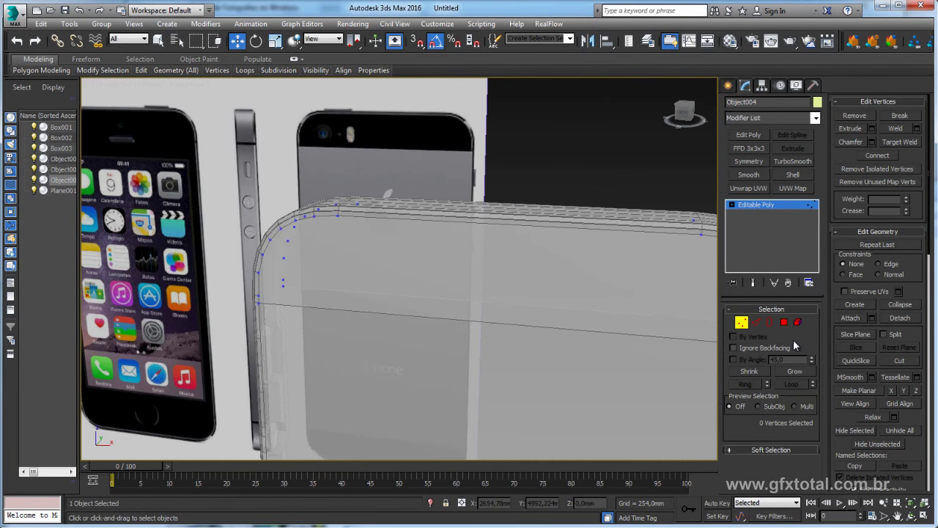
pyautogui.click(784, 321)
pyautogui.click(429, 279)
pyautogui.keyDown('alt'); pyautogui.moveTo(430, 278); pyautogui.dragTo(504, 314, button='middle'); pyautogui.keyUp('alt')
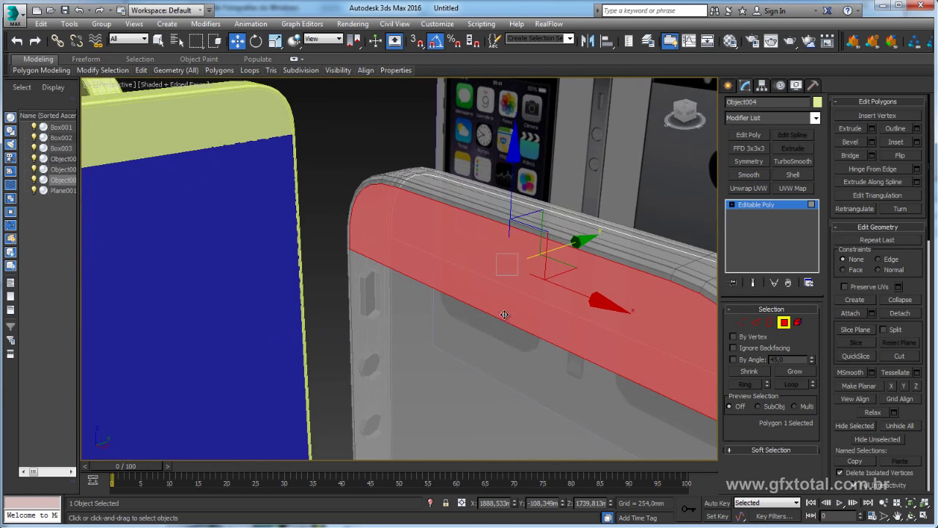
pyautogui.click(900, 313)
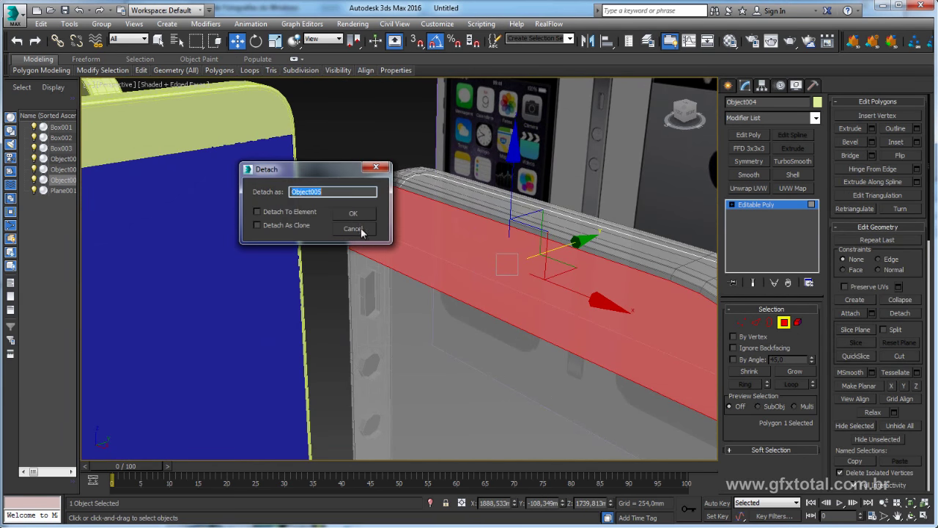
pyautogui.click(354, 213)
# Select Object005 at object level, move it onto the white phone body, and return to Front view
pyautogui.click(785, 206)
pyautogui.click(402, 231)
pyautogui.moveTo(403, 230)
pyautogui.keyDown('alt'); pyautogui.mouseDown(button='middle')
pyautogui.moveTo(413, 268)
pyautogui.moveTo(528, 292)
pyautogui.mouseUp(button='middle'); pyautogui.keyUp('alt')
pyautogui.scroll(-5, 520, 310)
pyautogui.keyDown('alt'); pyautogui.moveTo(476, 324); pyautogui.dragTo(480, 341, button='middle'); pyautogui.keyUp('alt')
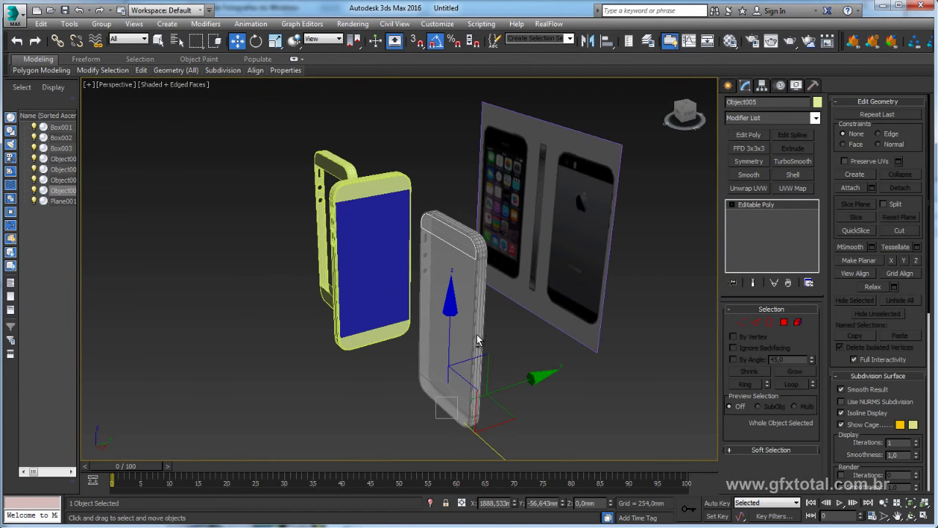
pyautogui.moveTo(492, 414)
pyautogui.mouseDown()
pyautogui.moveTo(429, 351)
pyautogui.moveTo(410, 370)
pyautogui.moveTo(497, 344)
pyautogui.mouseUp()
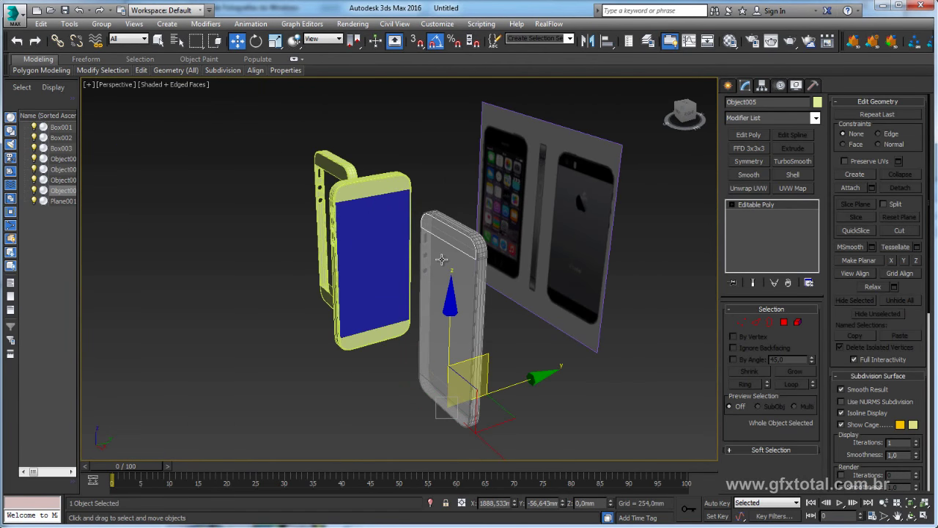
pyautogui.moveTo(446, 258)
pyautogui.mouseDown(button='middle')
pyautogui.moveTo(476, 265)
pyautogui.moveTo(341, 262)
pyautogui.moveTo(458, 288)
pyautogui.mouseUp(button='middle')
pyautogui.press('f')
# Cut a vertical edge and two horizontal edges across the strip's top-left corner
pyautogui.moveTo(658, 296)
pyautogui.mouseDown(button='middle')
pyautogui.moveTo(681, 318)
pyautogui.moveTo(598, 319)
pyautogui.moveTo(577, 293)
pyautogui.mouseUp(button='middle')
pyautogui.click(739, 323)
pyautogui.rightClick(574, 291)
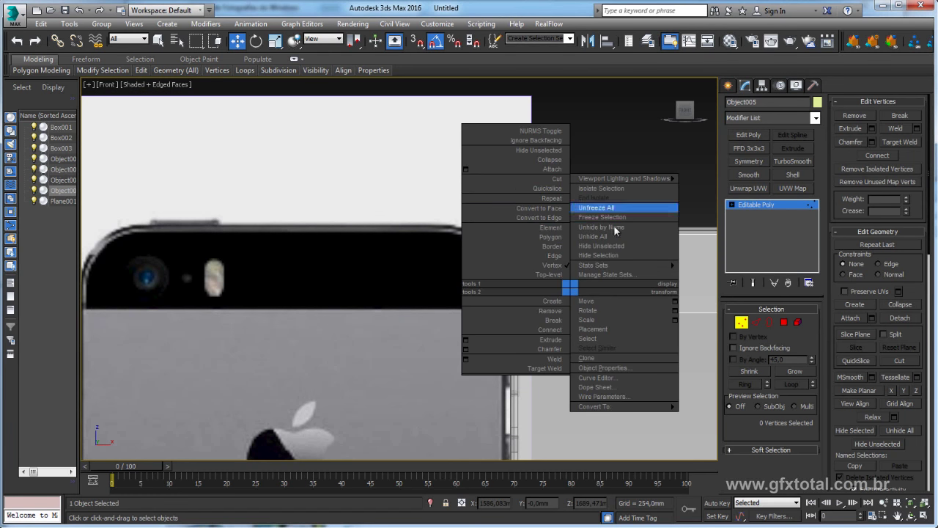
pyautogui.rightClick(569, 256)
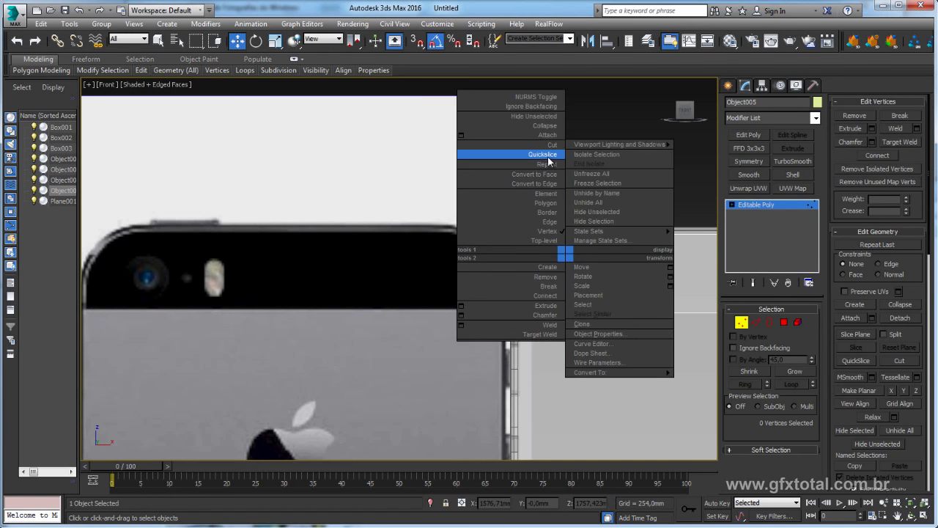
pyautogui.click(550, 145)
pyautogui.click(589, 235)
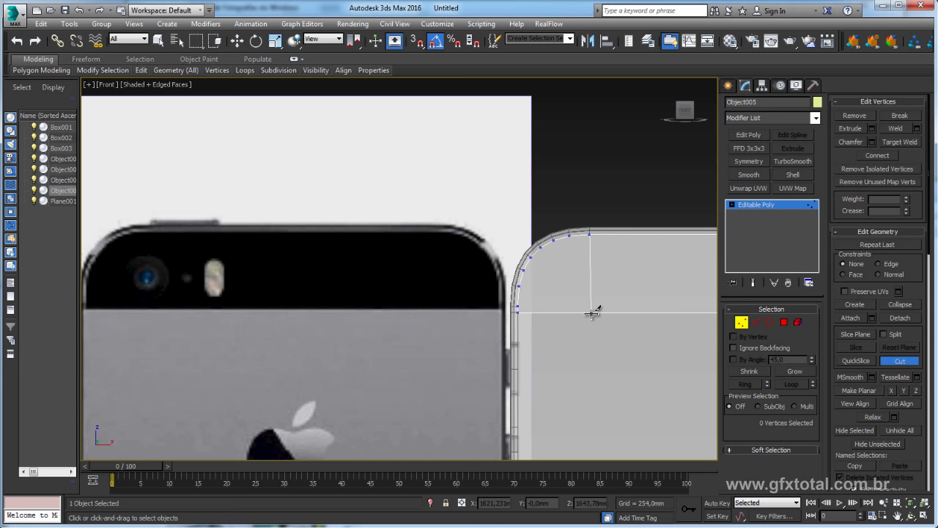
pyautogui.click(592, 314)
pyautogui.moveTo(592, 314)
pyautogui.mouseDown(button='middle')
pyautogui.moveTo(524, 299)
pyautogui.moveTo(360, 314)
pyautogui.mouseUp(button='middle')
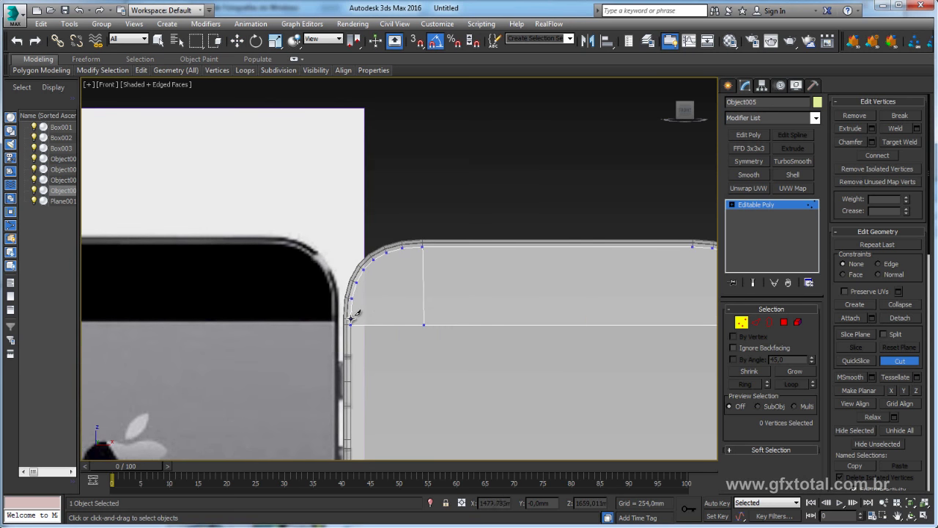
pyautogui.click(351, 317)
pyautogui.click(425, 319)
pyautogui.click(423, 299)
# Cut three vertical edges down through the rounded corner, plus one from the left corner edge
pyautogui.click(402, 247)
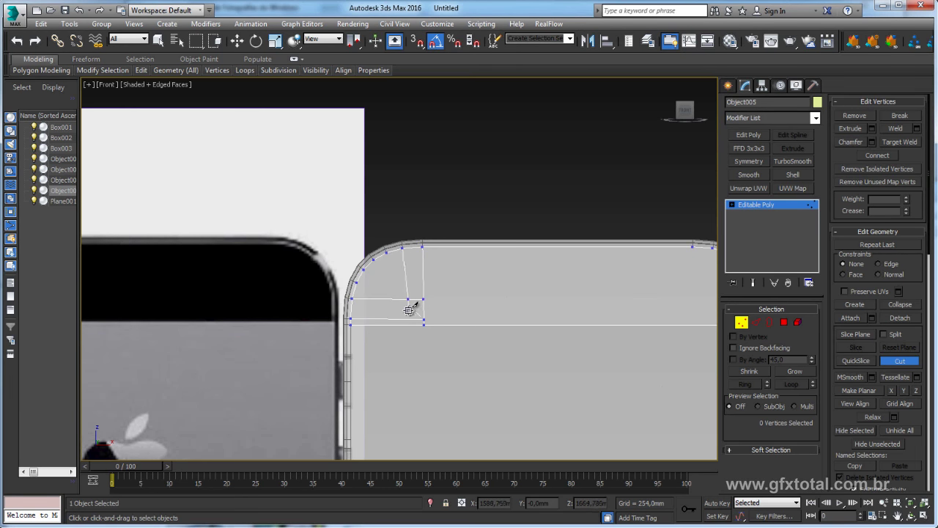
pyautogui.click(403, 323)
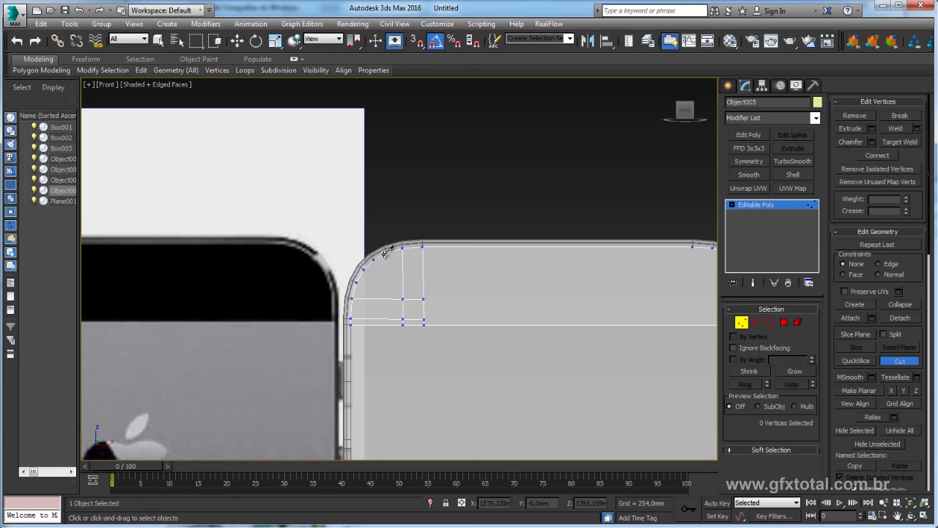
pyautogui.click(386, 252)
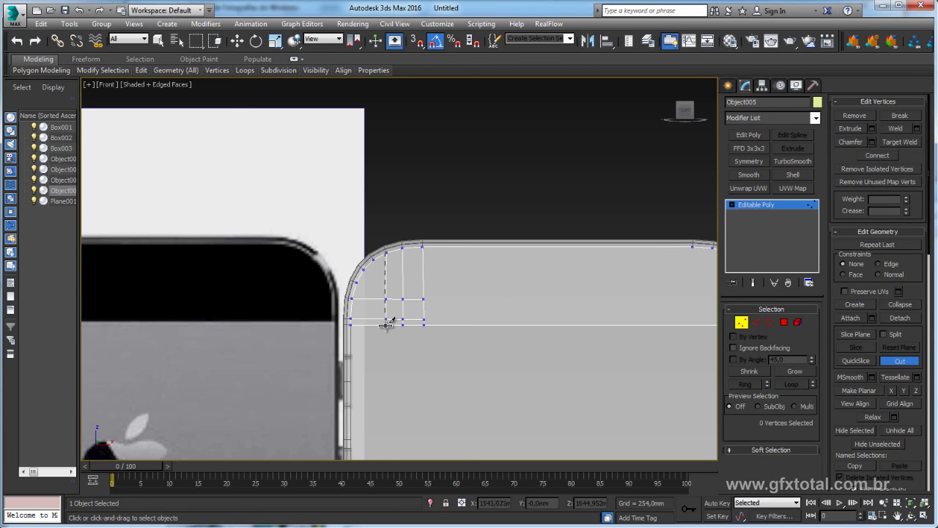
pyautogui.click(386, 322)
pyautogui.click(374, 259)
pyautogui.click(372, 322)
pyautogui.click(357, 282)
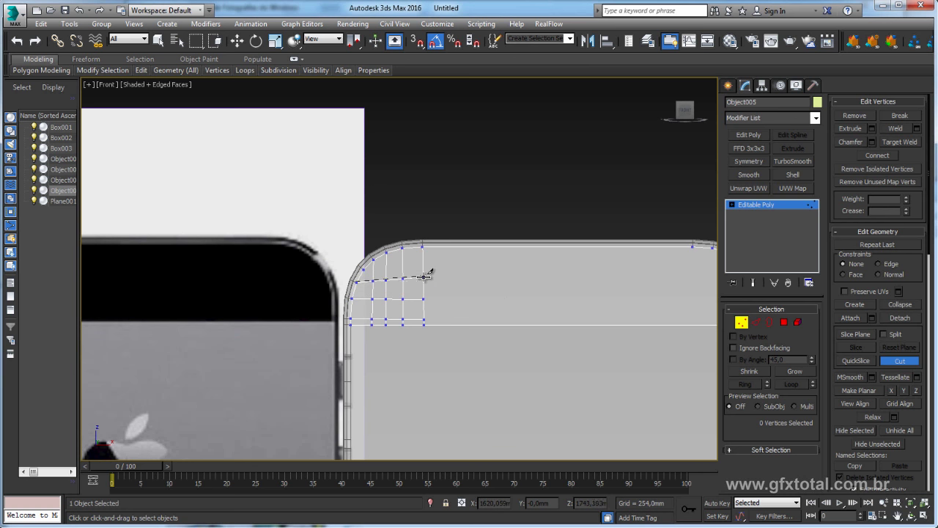
pyautogui.scroll(-2, 463, 297)
pyautogui.moveTo(463, 297); pyautogui.dragTo(482, 315, button='middle')
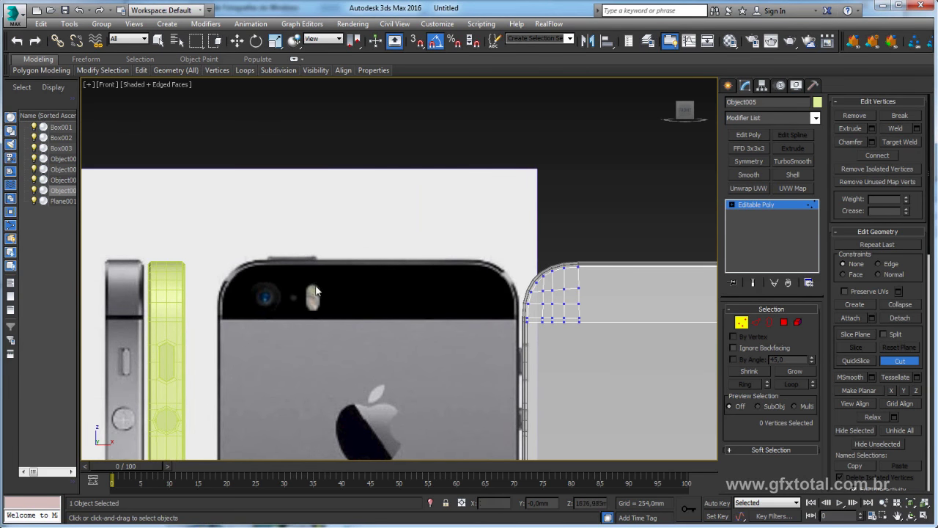
pyautogui.moveTo(293, 315); pyautogui.dragTo(145, 258, button='middle')
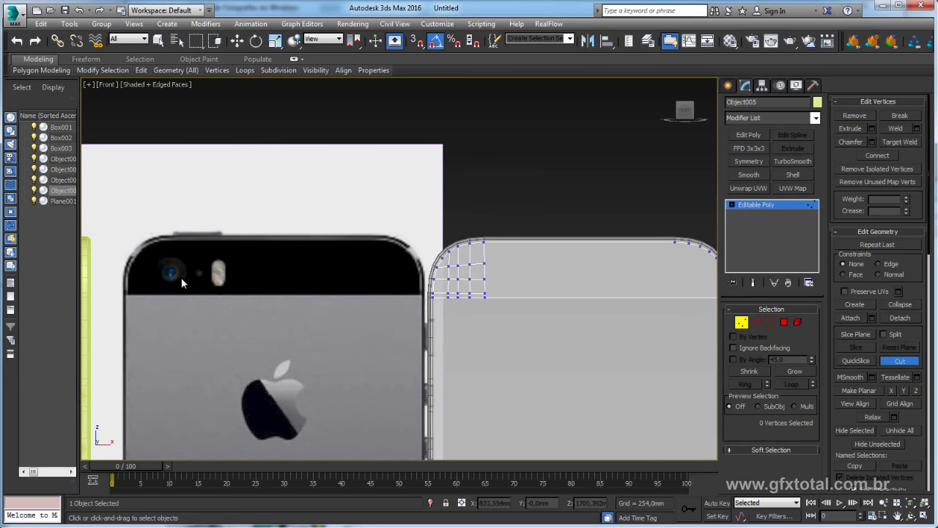
pyautogui.moveTo(367, 270); pyautogui.dragTo(322, 268, button='middle')
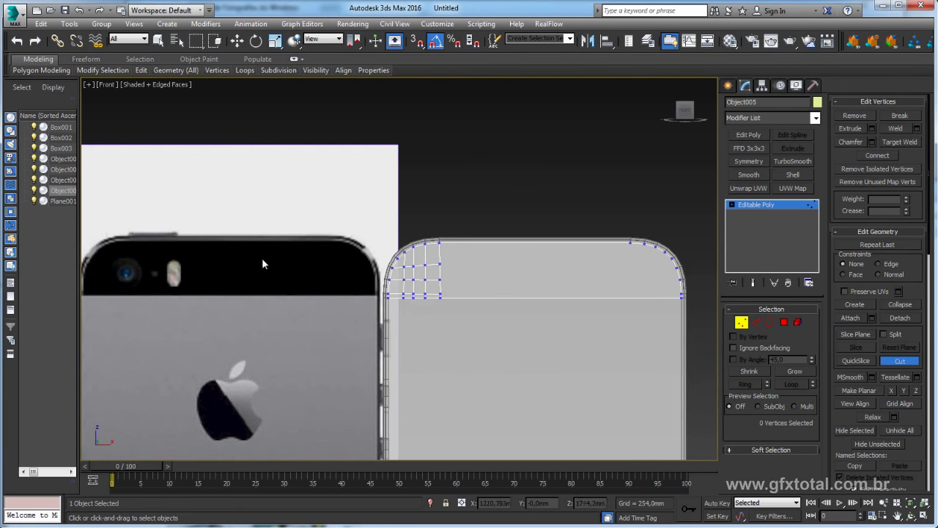
# Center Object005's pivot on the object using Affect Pivot Only
pyautogui.click(786, 325)
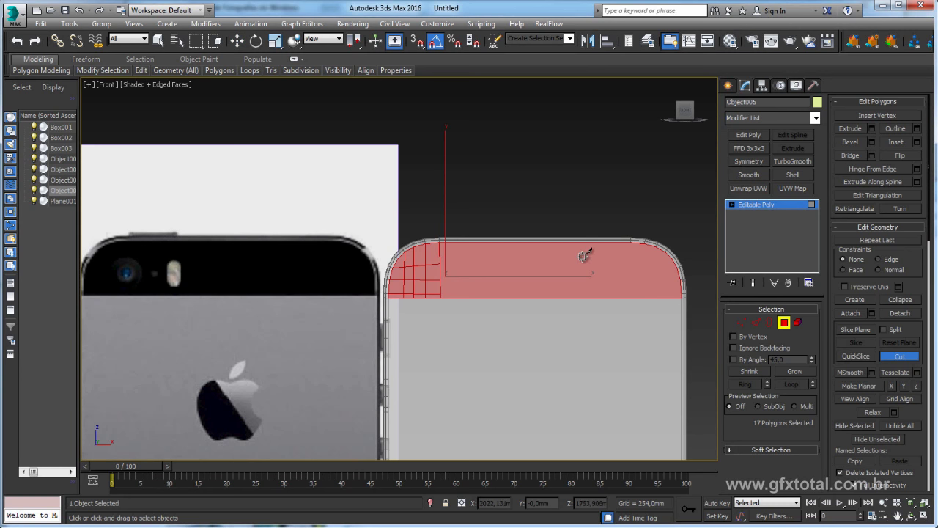
pyautogui.press('w')
pyautogui.press('6')
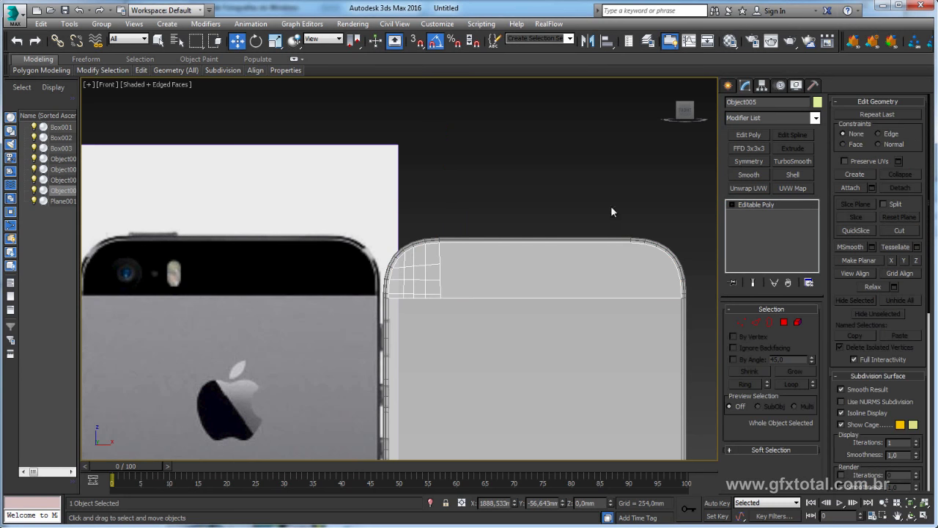
pyautogui.click(763, 85)
pyautogui.click(772, 160)
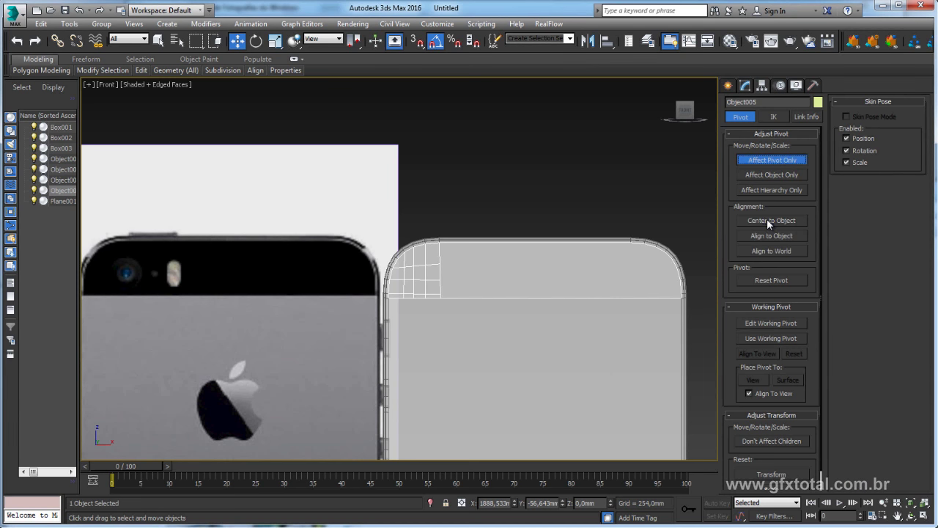
pyautogui.click(767, 219)
pyautogui.click(770, 160)
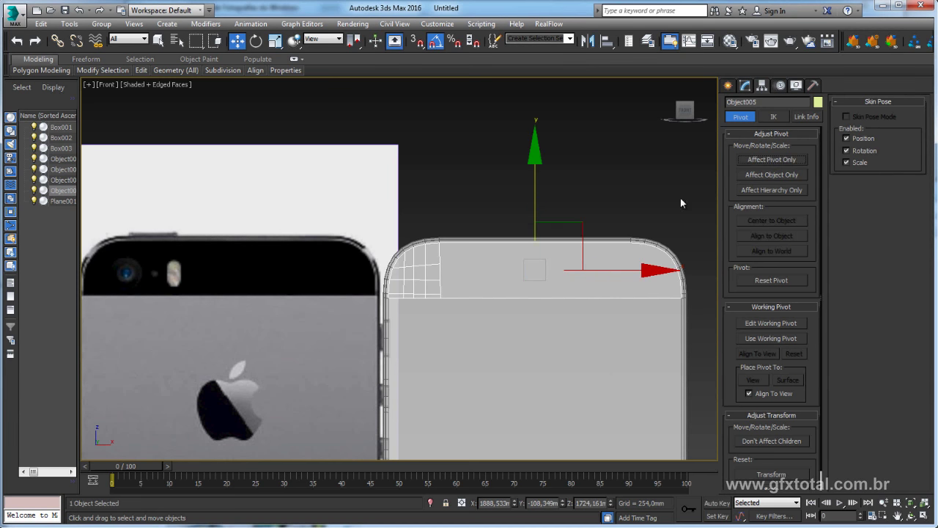
pyautogui.moveTo(707, 201); pyautogui.dragTo(681, 203, button='middle')
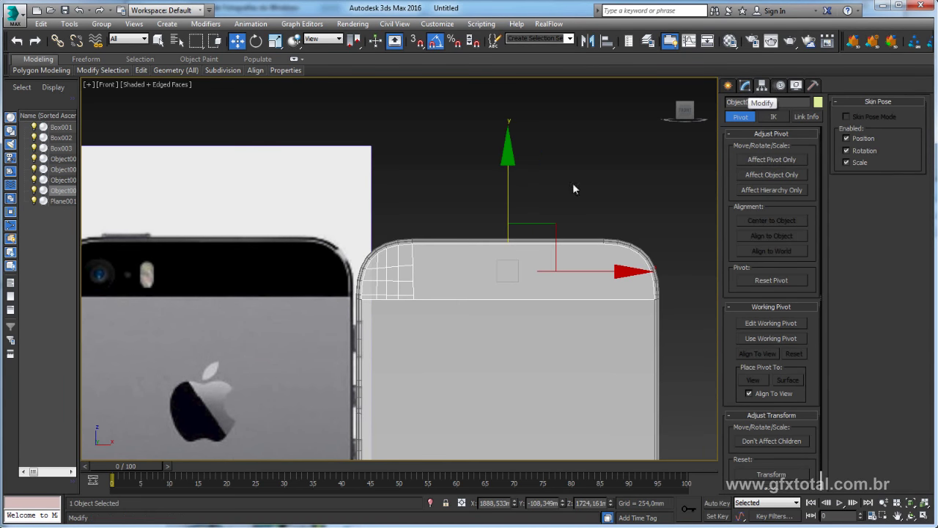
# Select the vertical edge beside the corner grid and slide it right along X
pyautogui.click(744, 85)
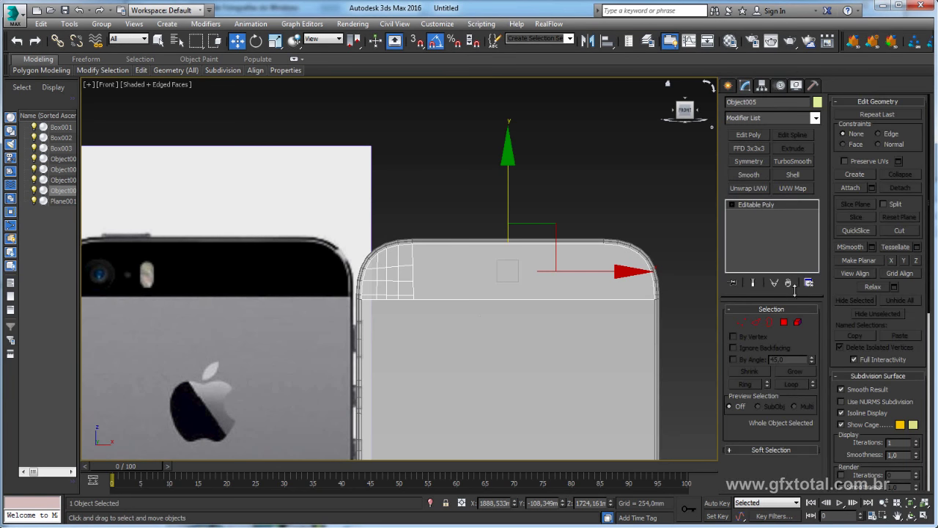
pyautogui.click(783, 322)
pyautogui.moveTo(685, 209); pyautogui.dragTo(546, 332)
pyautogui.click(676, 350)
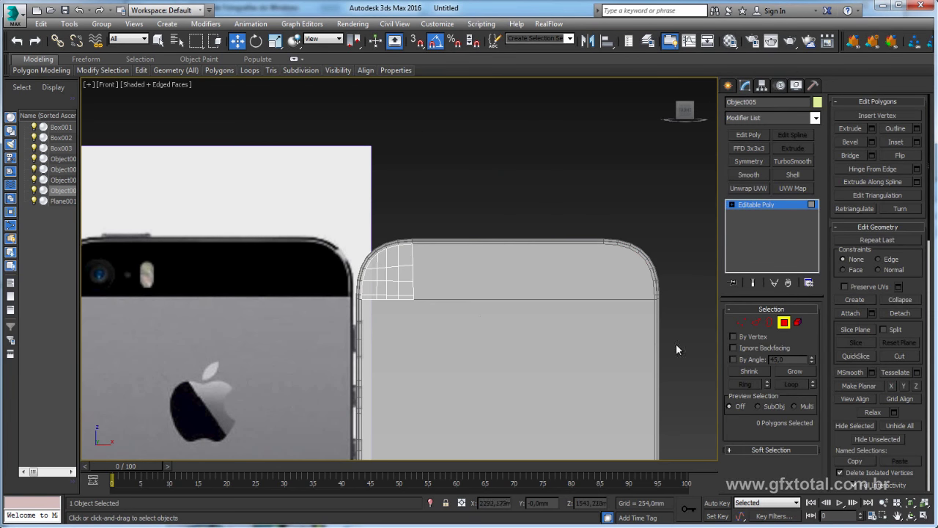
pyautogui.click(756, 323)
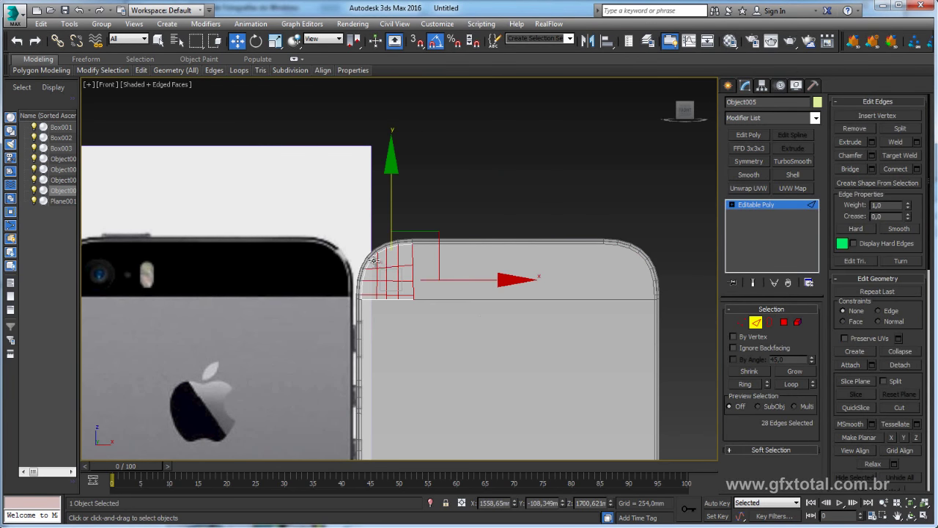
pyautogui.click(412, 257)
pyautogui.moveTo(487, 277); pyautogui.dragTo(601, 275)
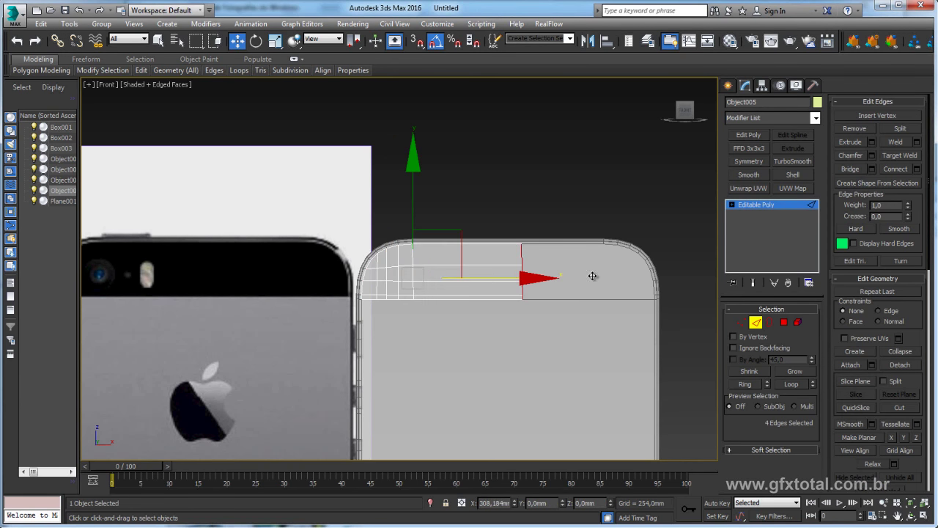
# Add a Symmetry modifier mirrored on the X axis with Flip enabled
pyautogui.click(755, 205)
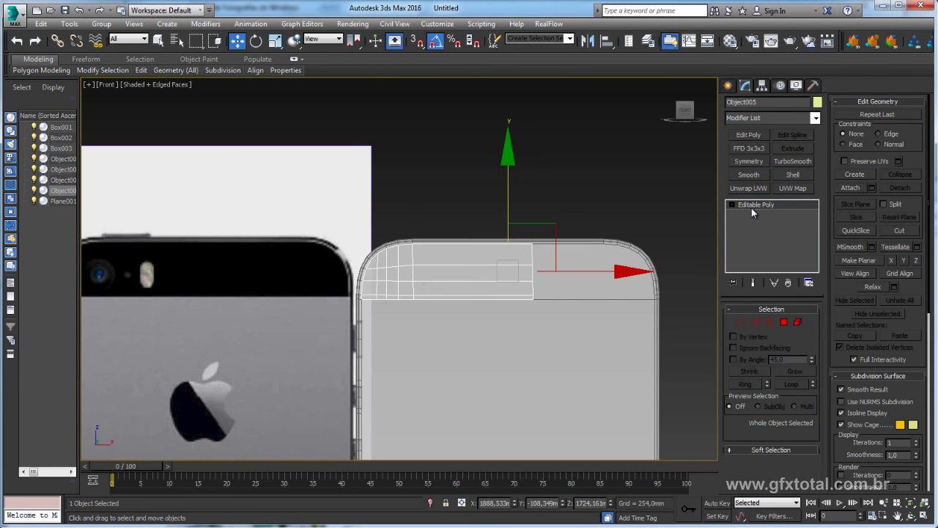
pyautogui.click(749, 161)
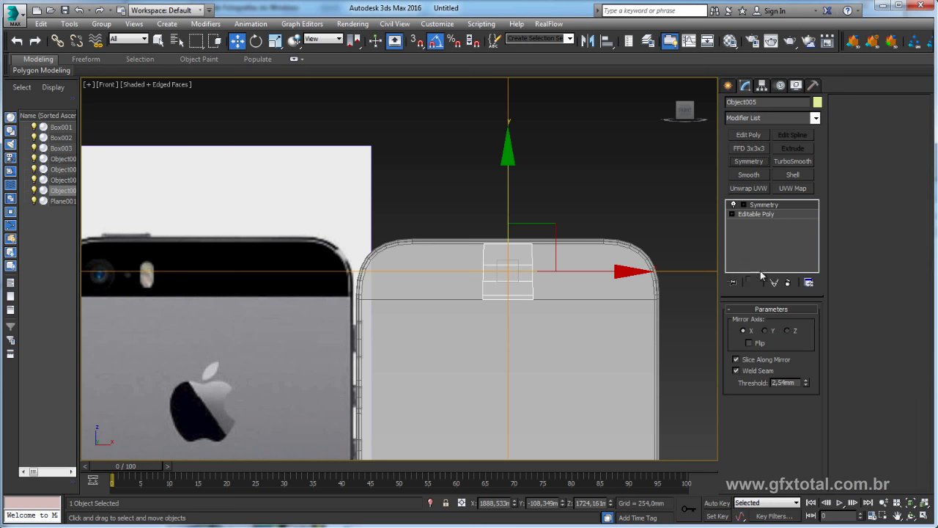
pyautogui.click(766, 330)
pyautogui.click(787, 330)
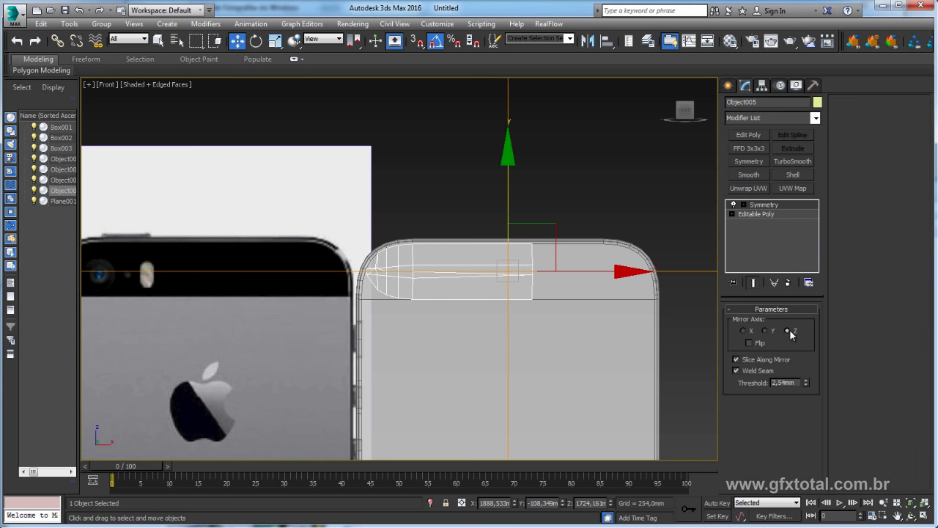
pyautogui.click(766, 330)
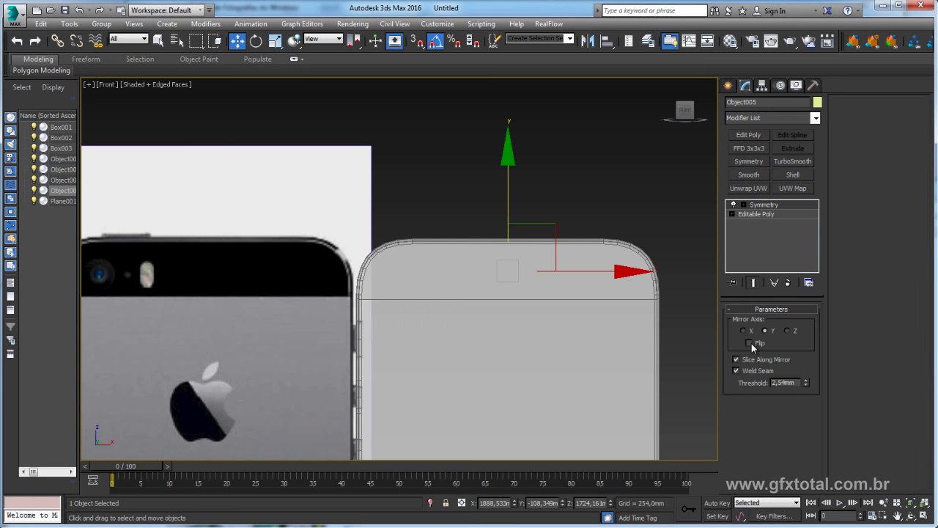
pyautogui.click(744, 330)
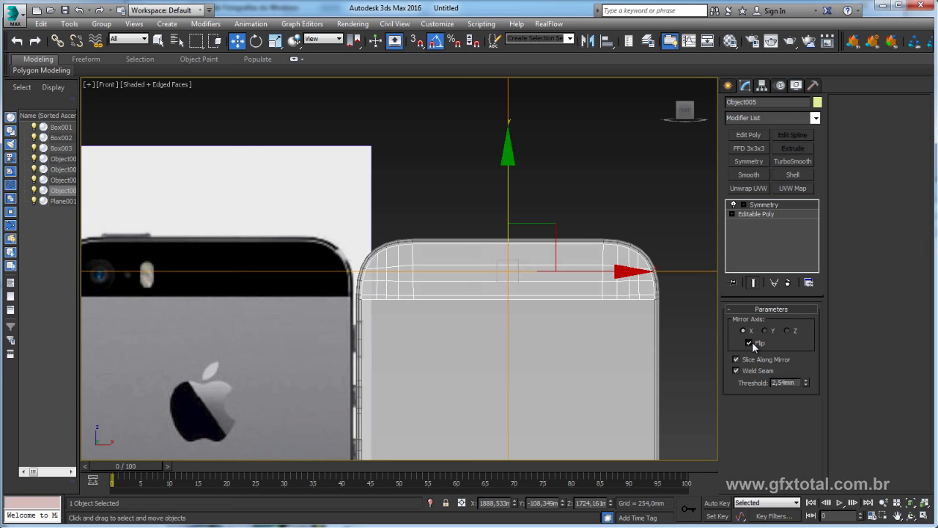
pyautogui.doubleClick(753, 345)
pyautogui.click(754, 345)
pyautogui.click(753, 345)
# Convert Object005 to Editable Poly to bake in the mirrored half
pyautogui.moveTo(497, 302); pyautogui.dragTo(511, 252, button='middle')
pyautogui.rightClick(511, 256)
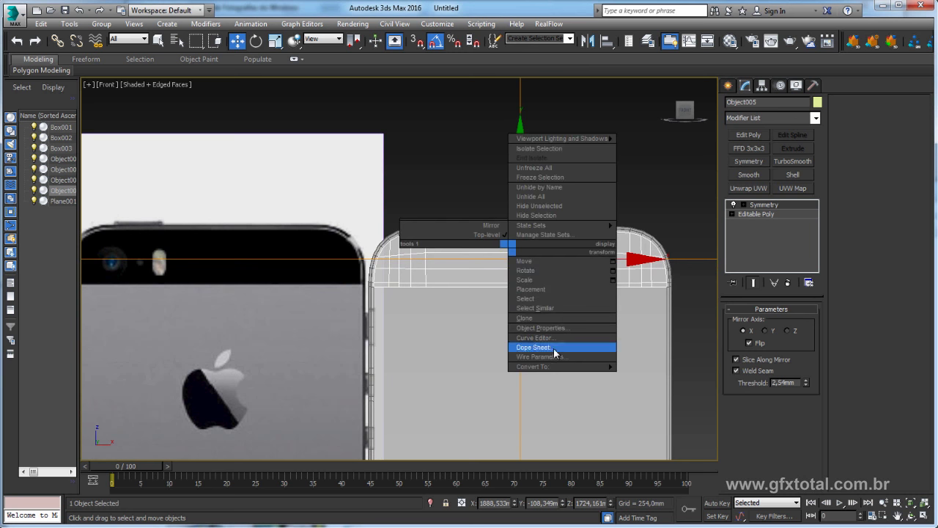
pyautogui.click(663, 377)
pyautogui.moveTo(567, 350)
pyautogui.mouseDown(button='middle')
pyautogui.moveTo(477, 308)
pyautogui.moveTo(673, 310)
pyautogui.mouseUp(button='middle')
pyautogui.moveTo(590, 268); pyautogui.dragTo(383, 237, button='middle')
pyautogui.moveTo(175, 238); pyautogui.dragTo(315, 250, button='middle')
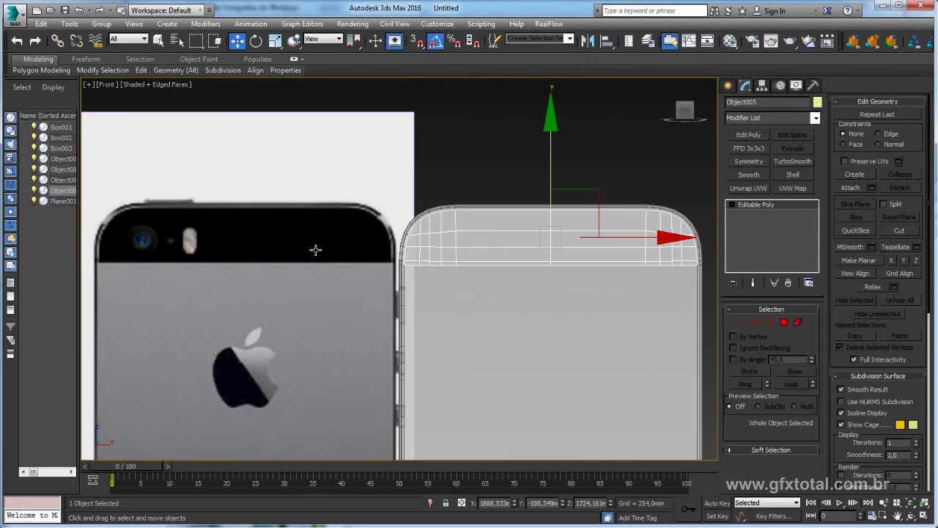
pyautogui.moveTo(88, 223); pyautogui.dragTo(163, 230, button='middle')
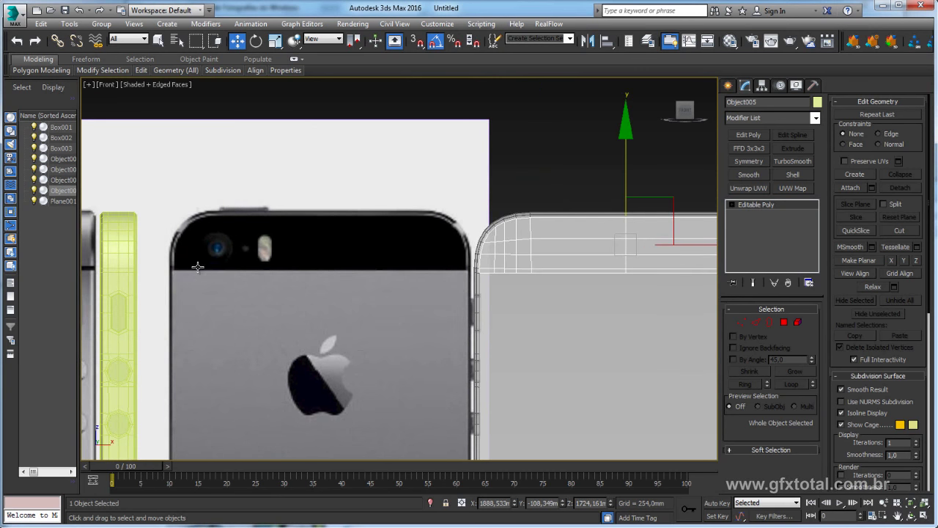
# Enter Vertex mode and select four vertices near the panel's top corner
pyautogui.click(741, 323)
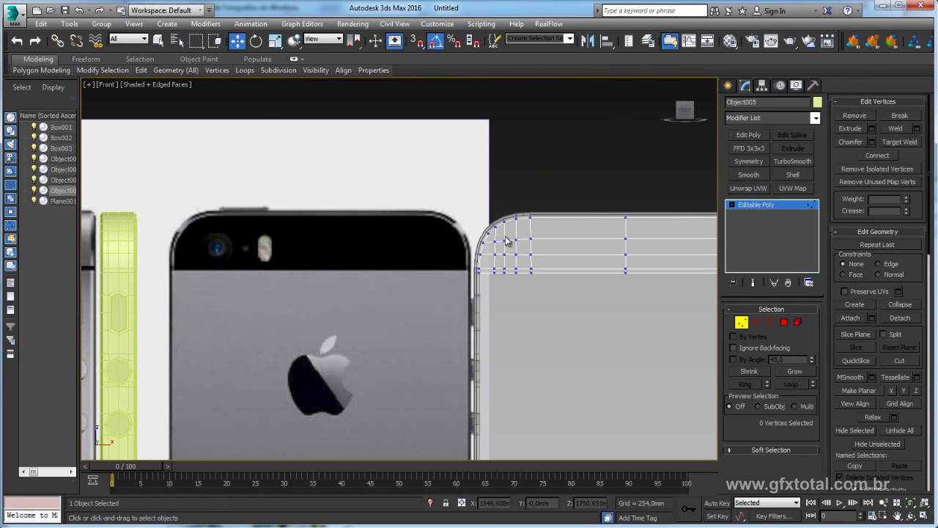
pyautogui.scroll(2, 540, 261)
pyautogui.scroll(2, 608, 258)
pyautogui.scroll(-2, 613, 259)
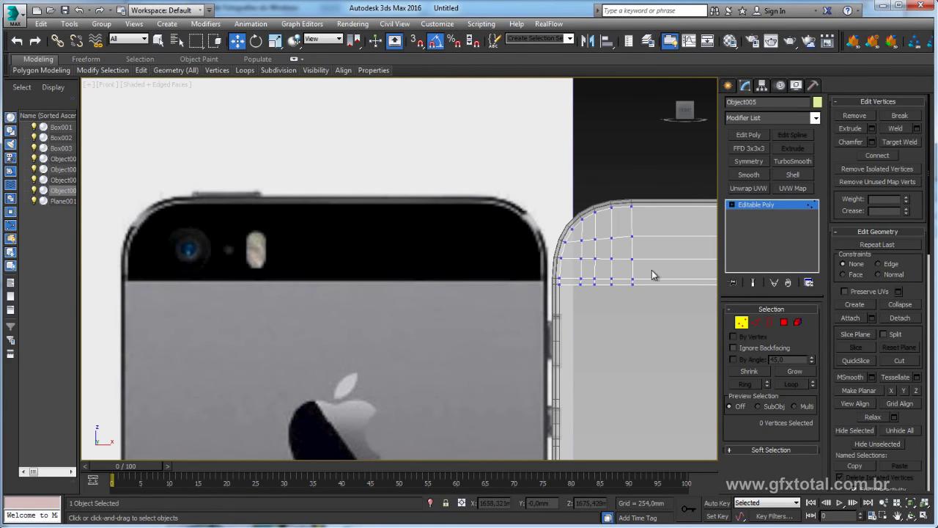
pyautogui.moveTo(651, 272); pyautogui.dragTo(606, 233)
# Raise the upper and lower rows of three vertices near the corner along Y
pyautogui.moveTo(637, 232); pyautogui.dragTo(479, 257, button='middle')
pyautogui.scroll(3, 479, 257)
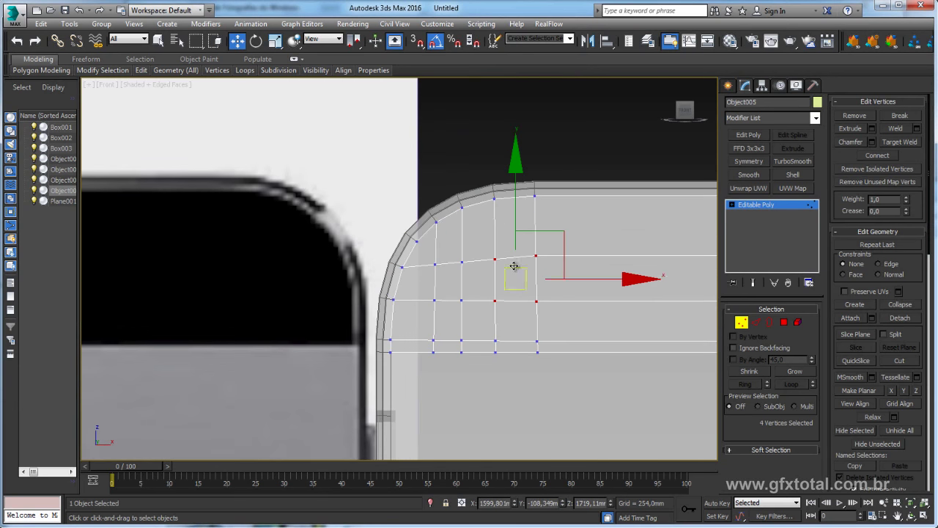
pyautogui.moveTo(448, 248); pyautogui.dragTo(549, 273)
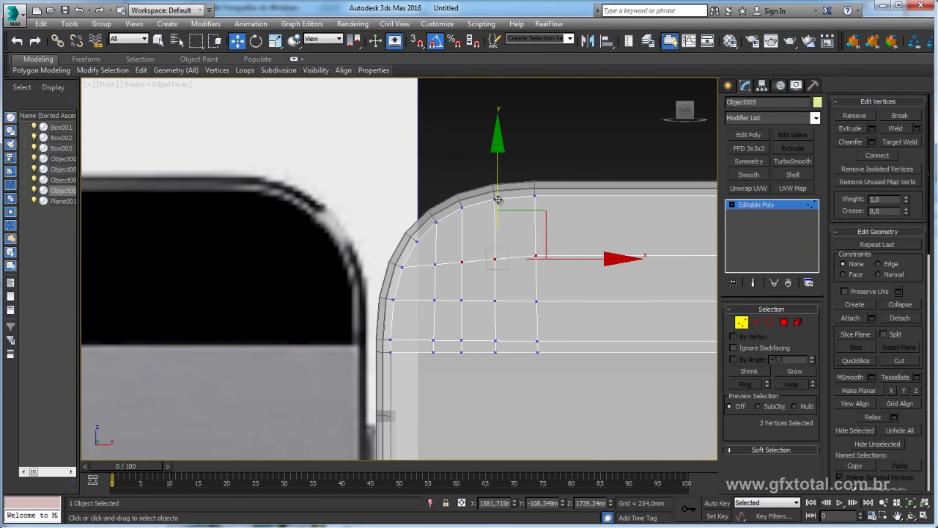
pyautogui.moveTo(498, 199); pyautogui.dragTo(498, 179)
pyautogui.moveTo(565, 277); pyautogui.dragTo(454, 308)
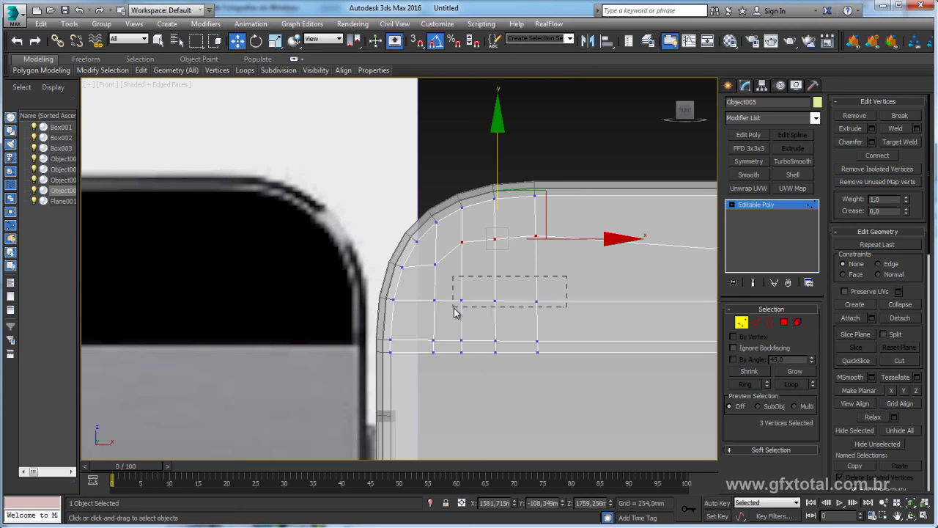
pyautogui.moveTo(499, 242); pyautogui.dragTo(502, 227)
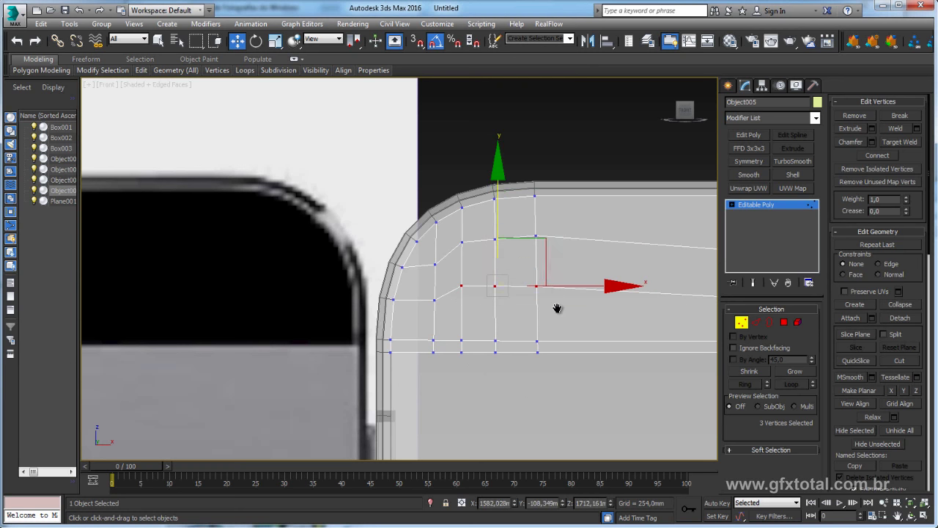
# Select the vertical column of four vertices at the corner
pyautogui.scroll(-2, 557, 308)
pyautogui.scroll(-2, 564, 297)
pyautogui.scroll(-1, 578, 276)
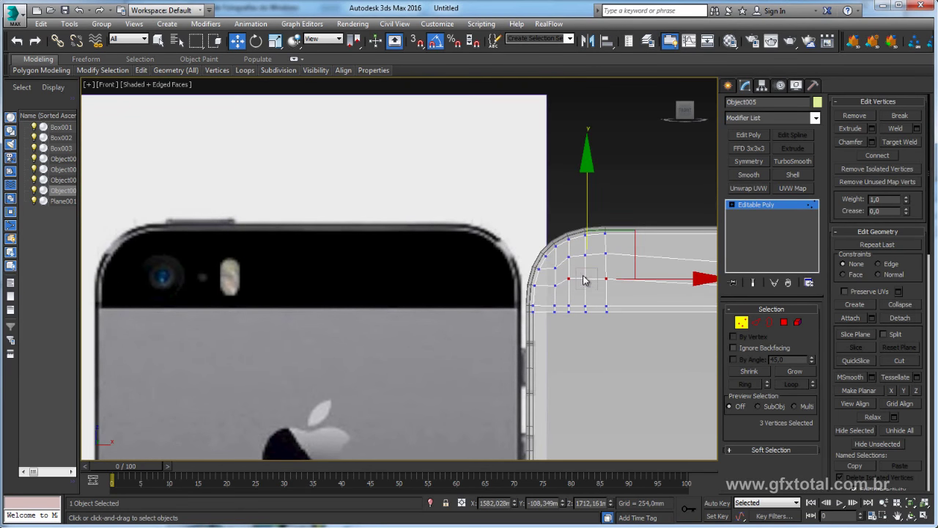
pyautogui.moveTo(592, 321)
pyautogui.mouseDown()
pyautogui.moveTo(579, 250)
pyautogui.moveTo(666, 289)
pyautogui.mouseUp()
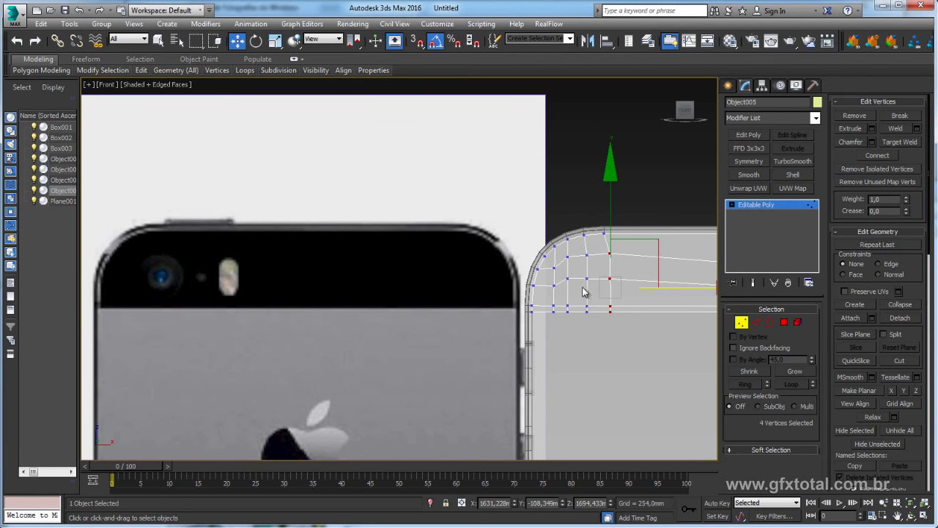
pyautogui.scroll(2, 585, 299)
# Connect vertex pairs across the camera centre to add diagonal edges radiating from it
pyautogui.click(561, 240)
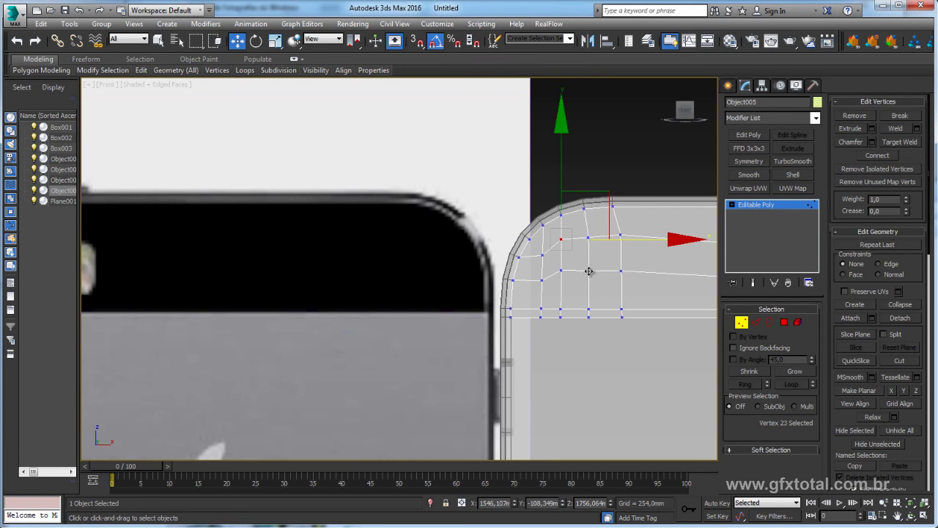
pyautogui.keyDown('ctrl'); pyautogui.click(588, 271); pyautogui.keyUp('ctrl')
pyautogui.keyDown('ctrl'); pyautogui.click(621, 311); pyautogui.keyUp('ctrl')
pyautogui.click(893, 157)
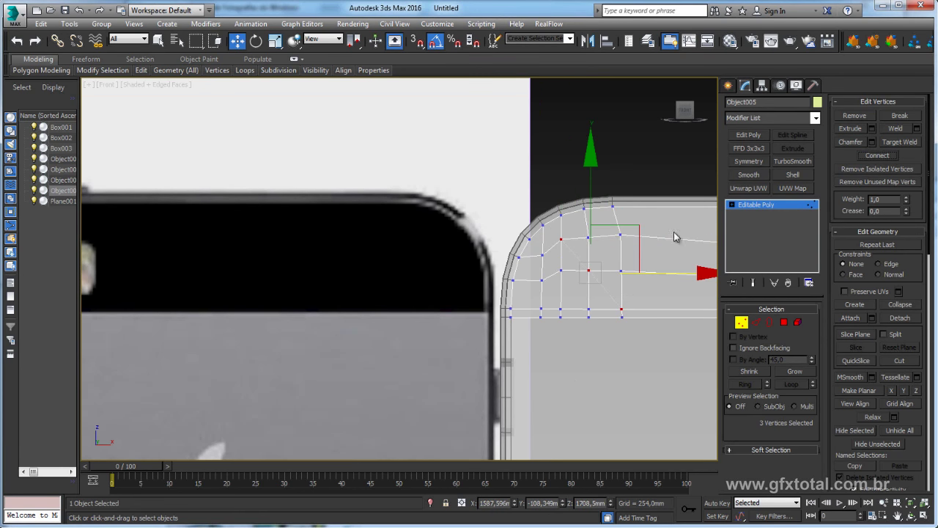
pyautogui.click(623, 234)
pyautogui.keyDown('ctrl'); pyautogui.click(589, 271); pyautogui.keyUp('ctrl')
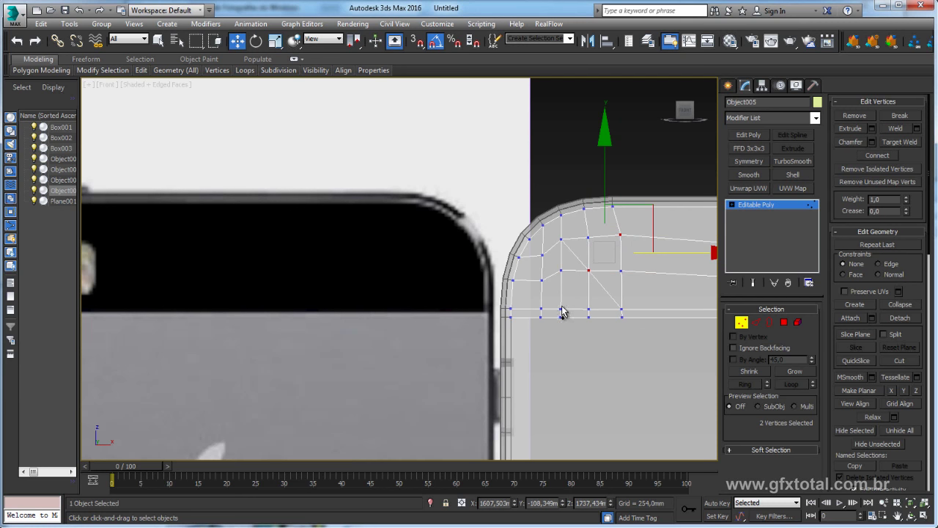
pyautogui.keyDown('ctrl'); pyautogui.click(561, 311); pyautogui.keyUp('ctrl')
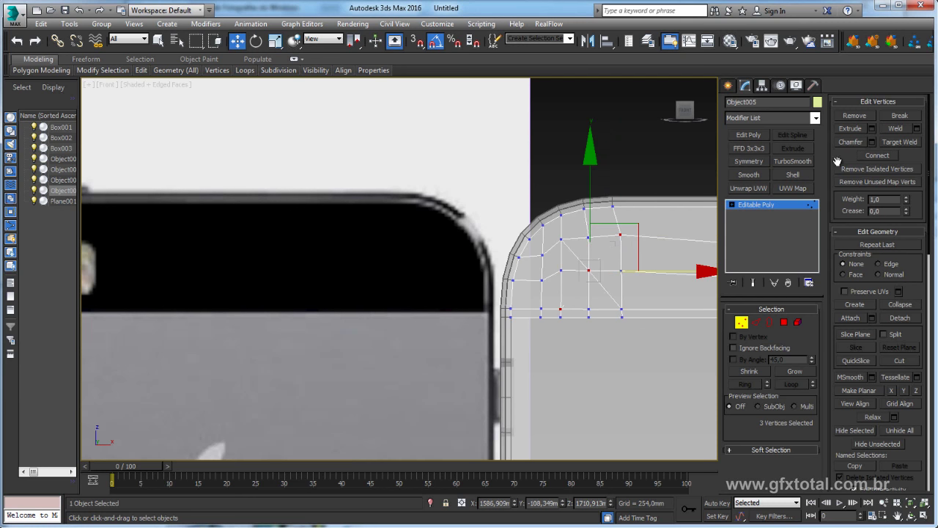
pyautogui.click(621, 270)
pyautogui.keyDown('ctrl'); pyautogui.click(561, 271); pyautogui.keyUp('ctrl')
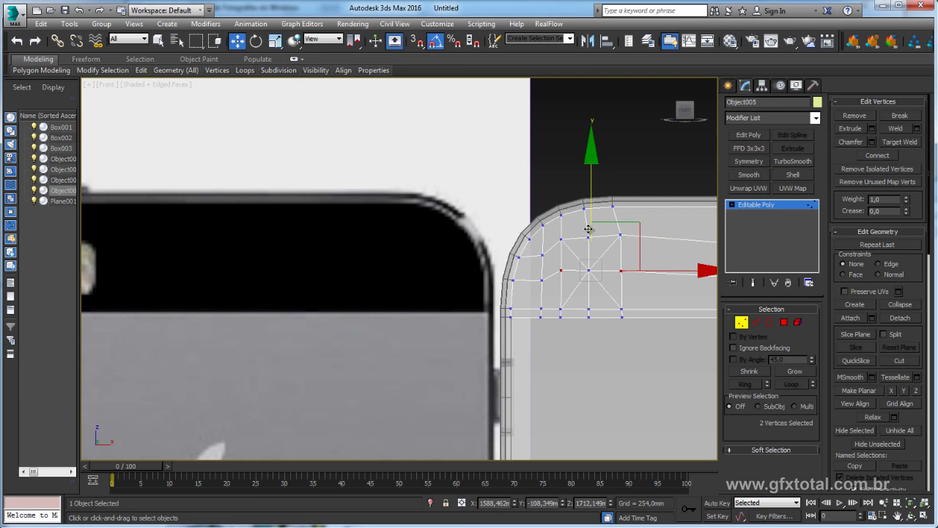
pyautogui.keyDown('ctrl'); pyautogui.click(588, 237); pyautogui.keyUp('ctrl')
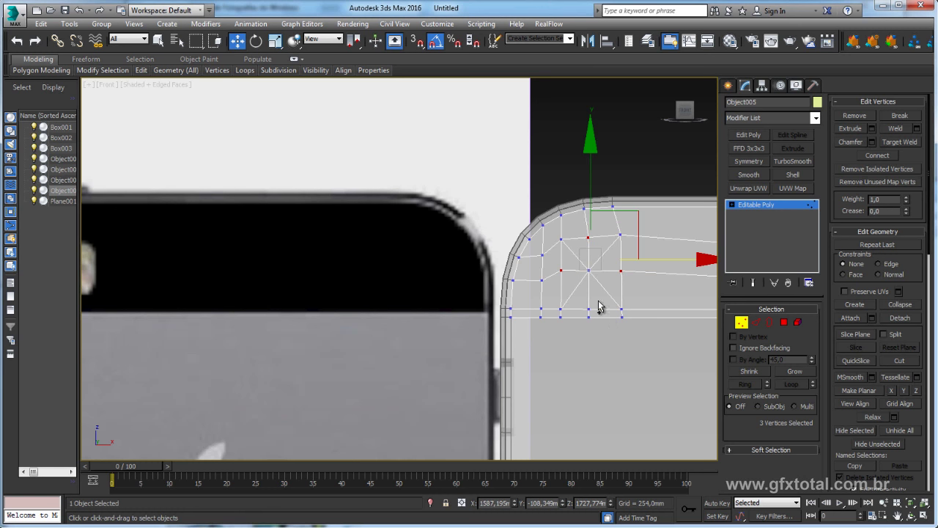
# Scale the three middle-row vertices apart along X, then reselect vertices around the centre
pyautogui.click(560, 309)
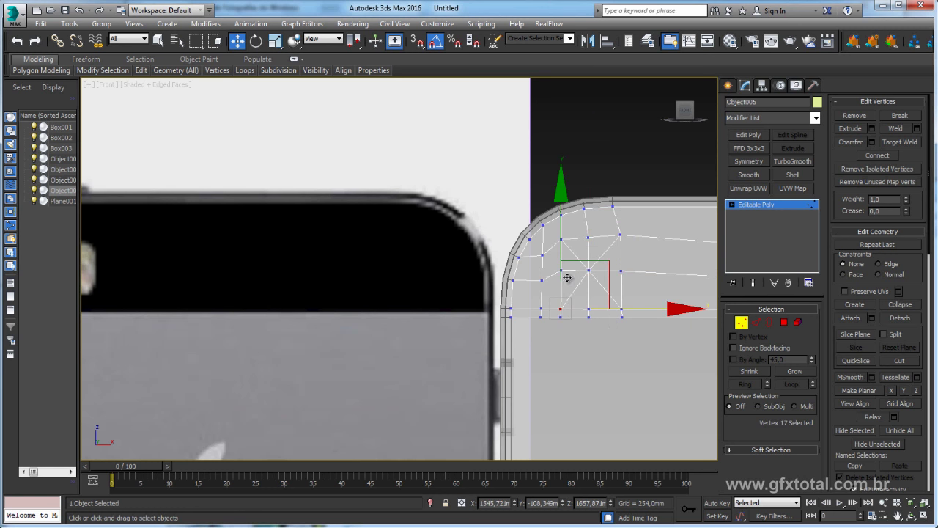
pyautogui.click(561, 271)
pyautogui.keyDown('ctrl'); pyautogui.click(542, 280); pyautogui.keyUp('ctrl')
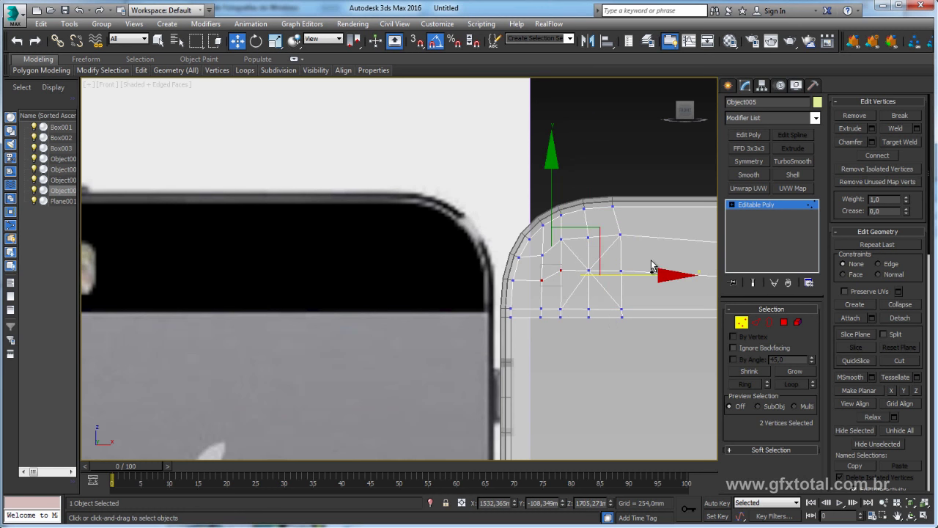
pyautogui.keyDown('ctrl'); pyautogui.click(620, 271); pyautogui.keyUp('ctrl')
pyautogui.press('r')
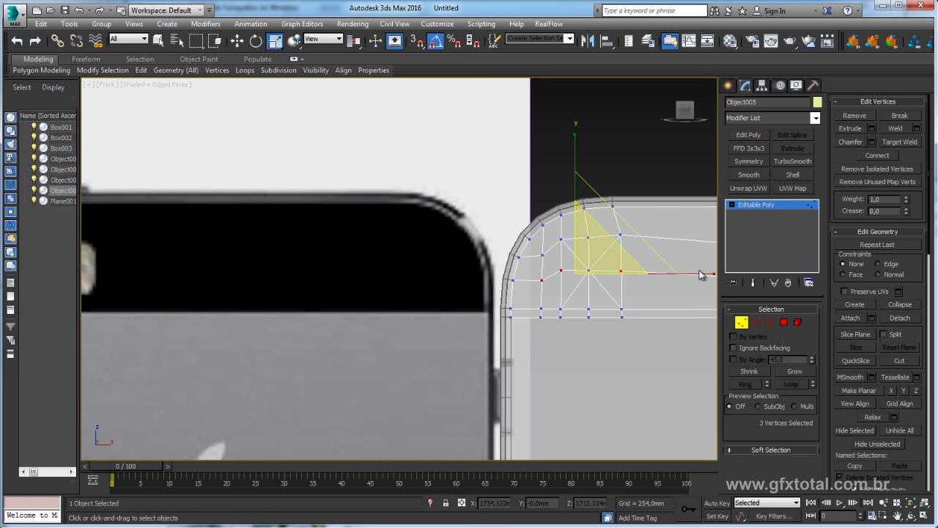
pyautogui.moveTo(703, 275); pyautogui.dragTo(719, 276)
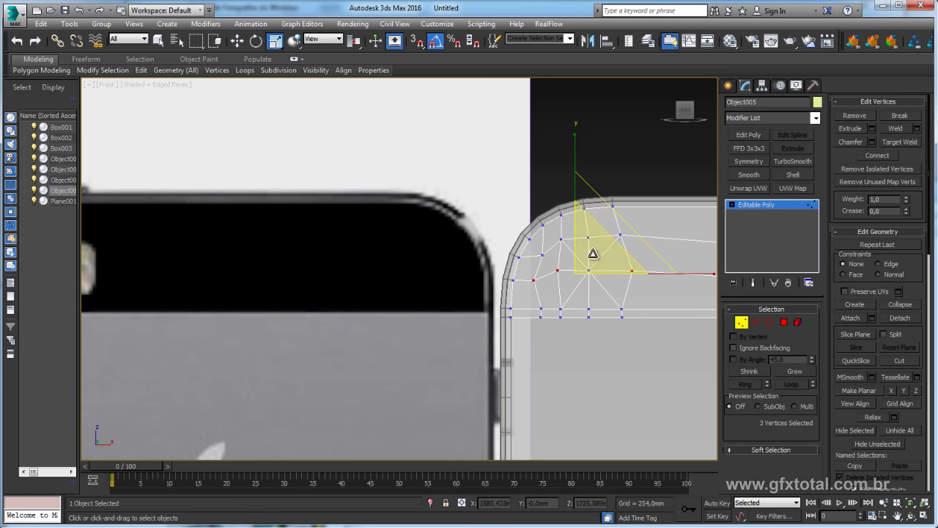
pyautogui.press('w')
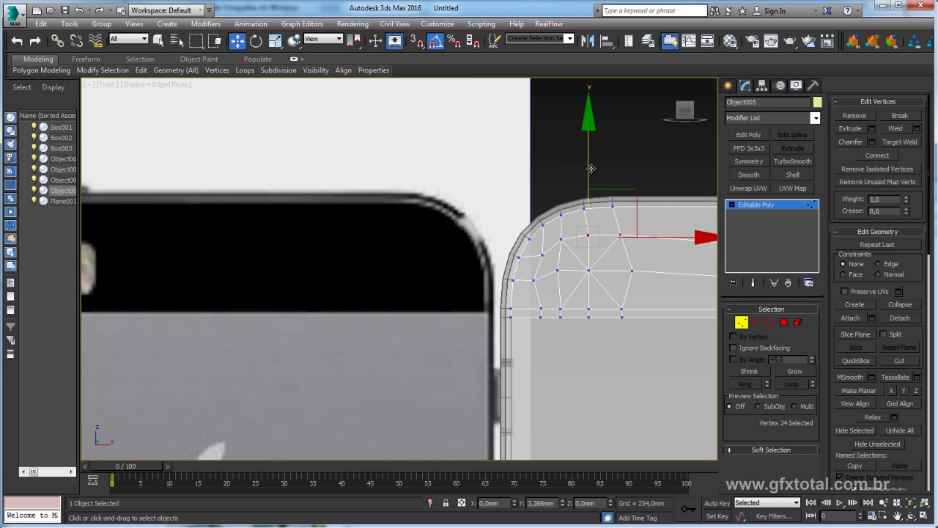
pyautogui.click(588, 230)
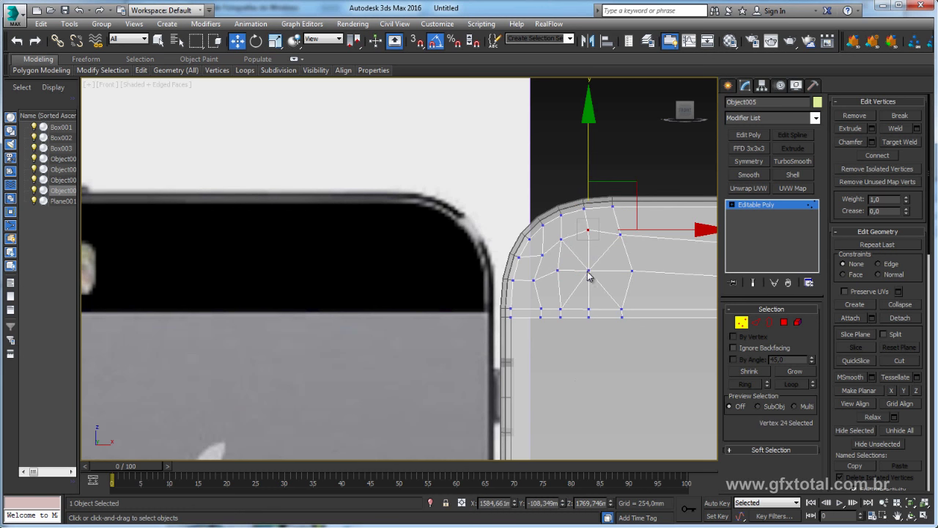
pyautogui.click(556, 273)
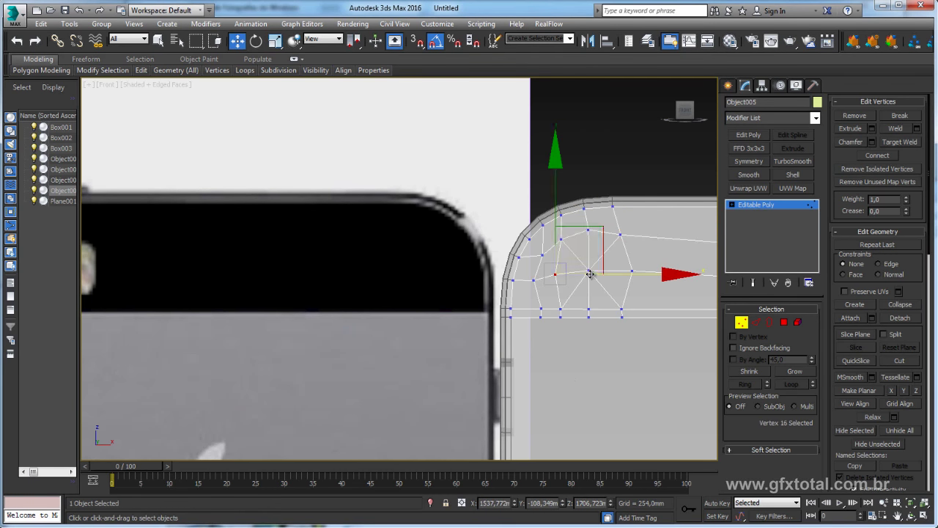
# Convert the centre vertex to its eight polygons, inset them, and delete the inner faces
pyautogui.click(589, 273)
pyautogui.keyDown('ctrl'); pyautogui.click(783, 321); pyautogui.keyUp('ctrl')
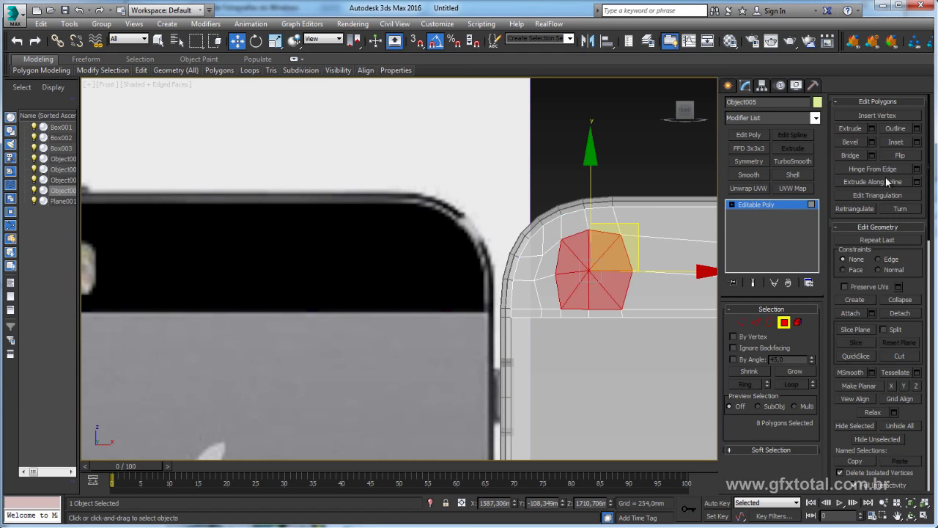
pyautogui.click(916, 142)
pyautogui.moveTo(564, 250); pyautogui.dragTo(562, 258)
pyautogui.click(560, 267)
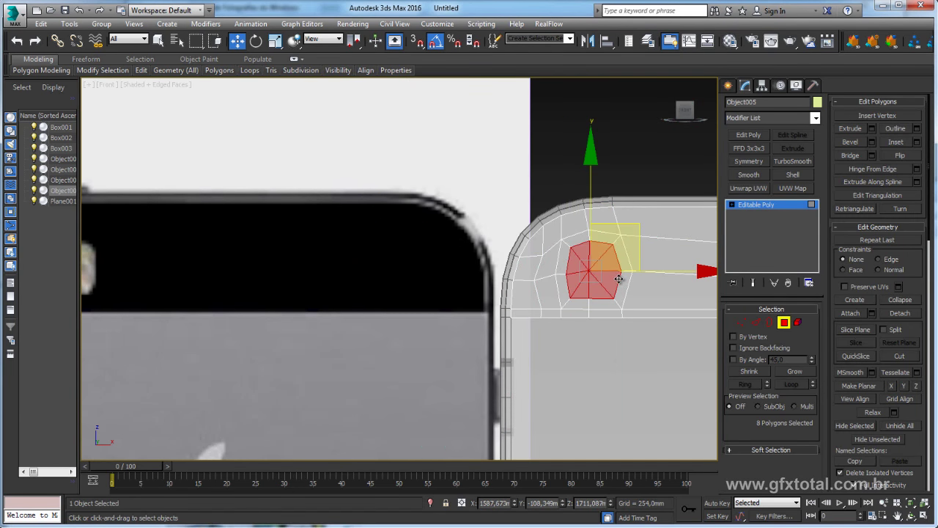
pyautogui.press('Delete')
# Round the hole's border with a Spherify modifier and collapse to Editable Poly
pyautogui.press('3')
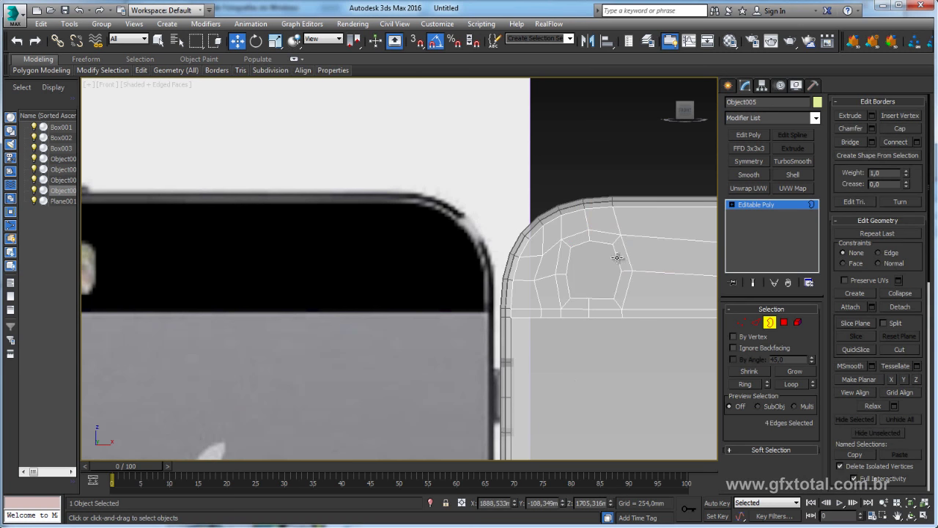
pyautogui.click(618, 258)
pyautogui.click(815, 119)
pyautogui.moveTo(829, 256); pyautogui.dragTo(829, 455)
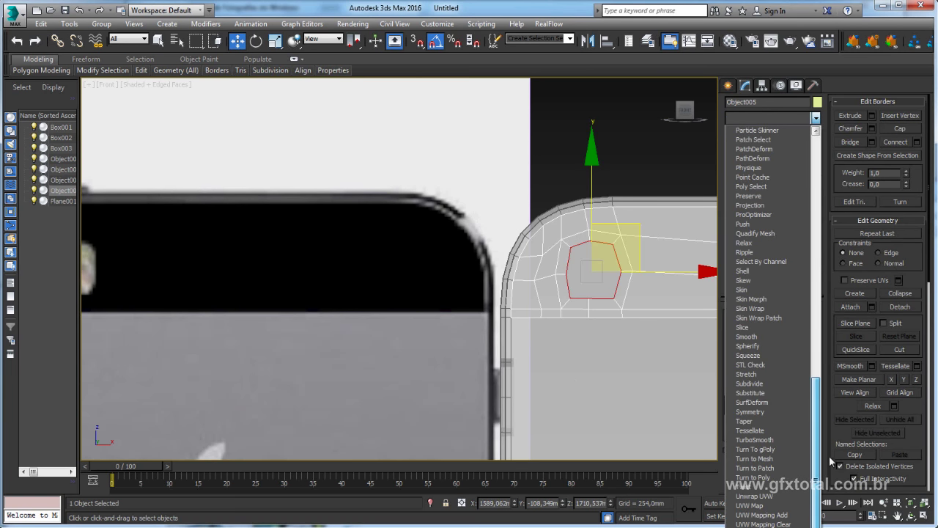
pyautogui.click(767, 354)
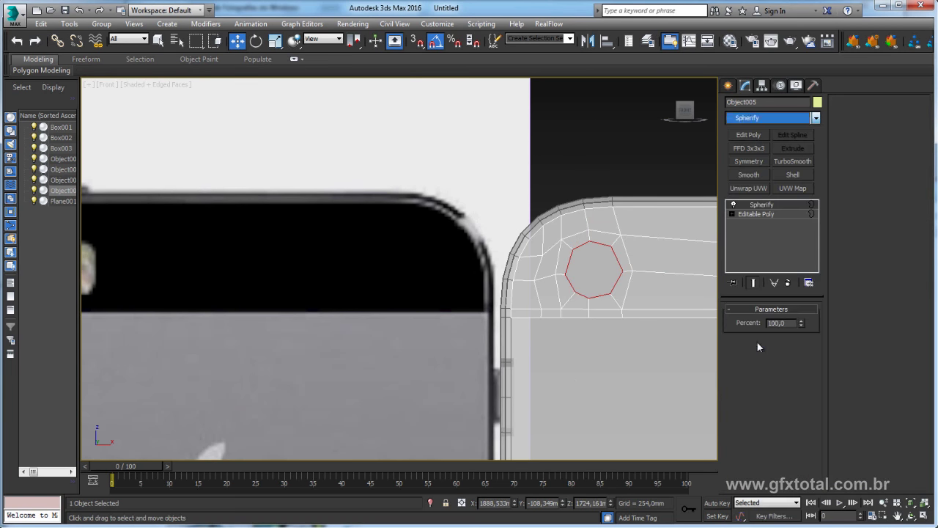
pyautogui.rightClick(606, 283)
pyautogui.moveTo(653, 393)
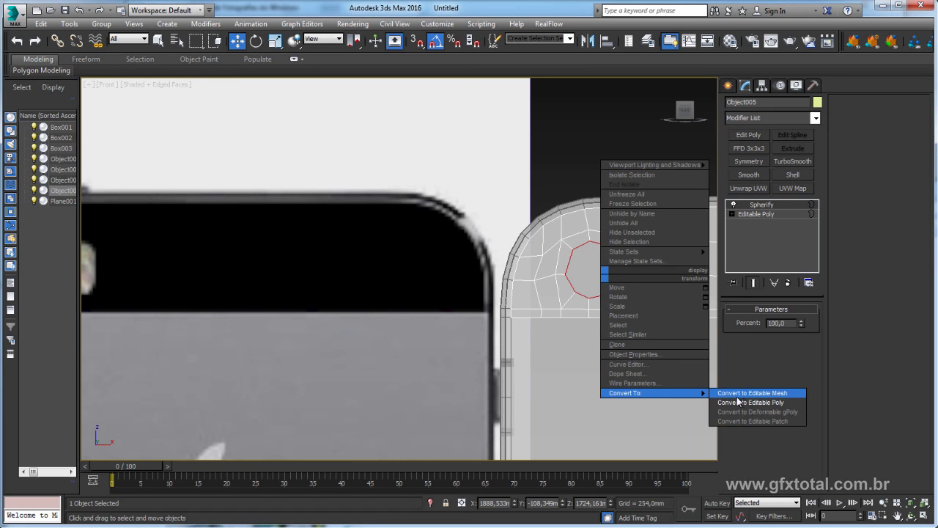
pyautogui.click(749, 402)
# Scale the hole's eight-edge border up slightly to enlarge the opening
pyautogui.scroll(-3, 539, 287)
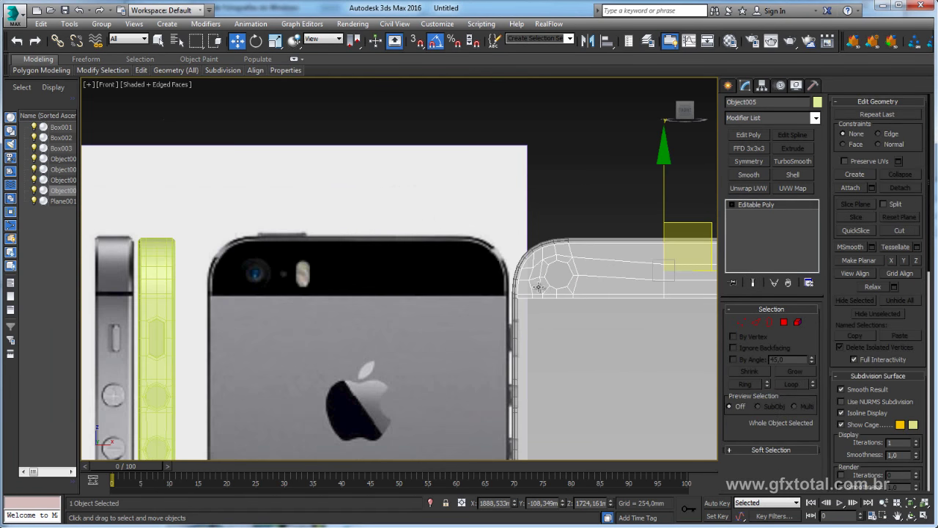
pyautogui.scroll(2, 580, 260)
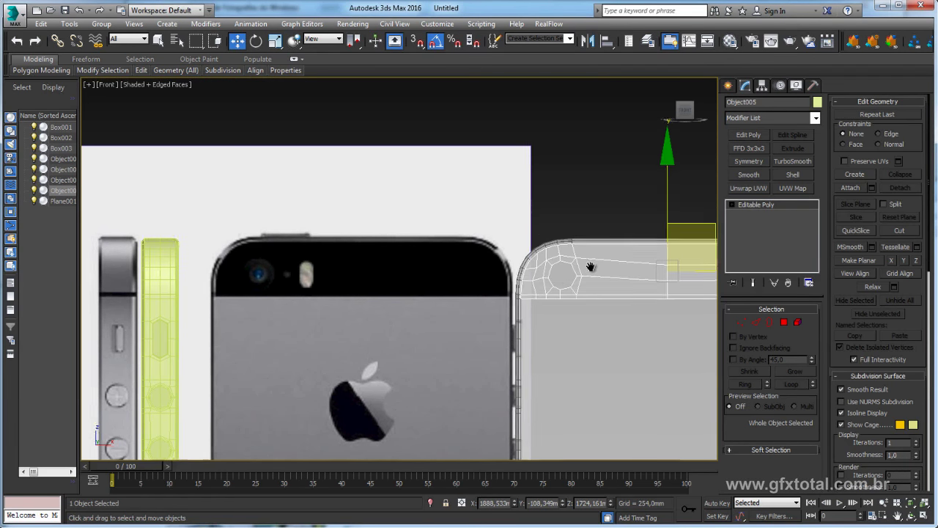
pyautogui.scroll(3, 580, 260)
pyautogui.click(769, 322)
pyautogui.click(557, 281)
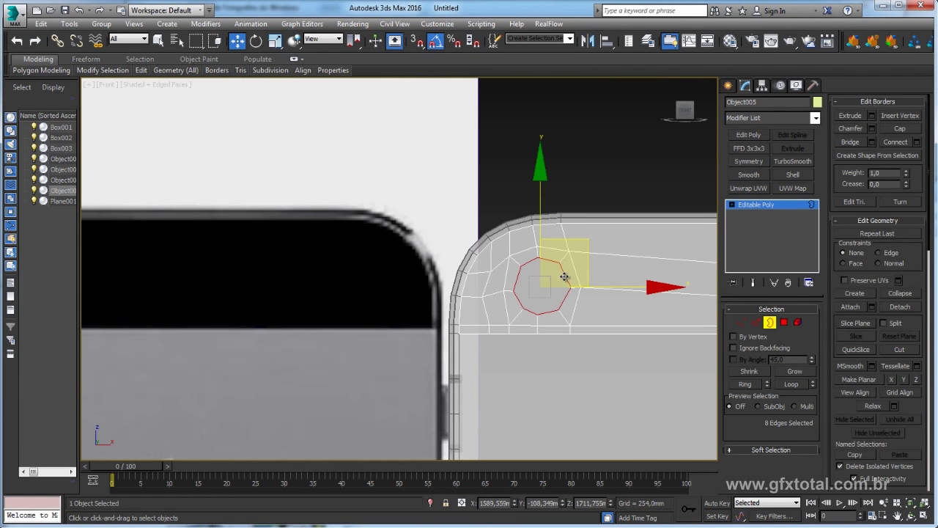
pyautogui.press('r')
pyautogui.moveTo(597, 240); pyautogui.dragTo(606, 241)
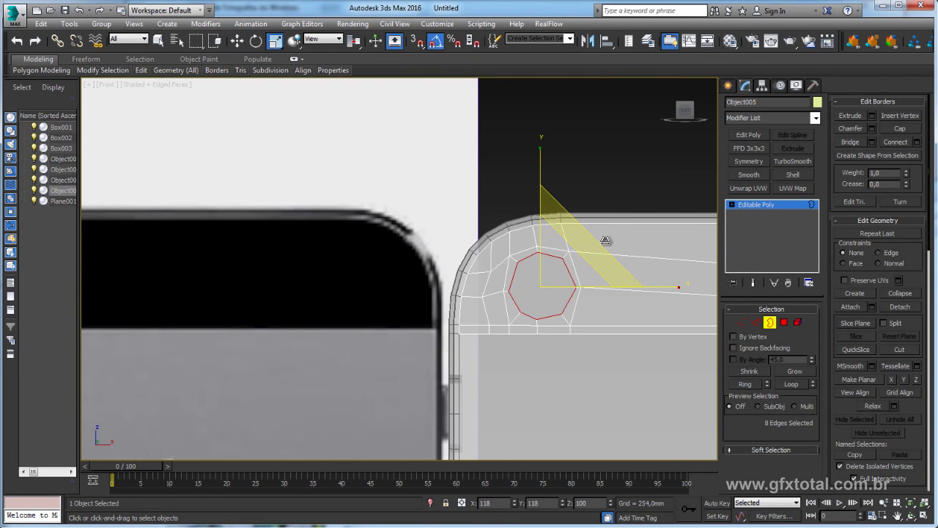
pyautogui.press('3')
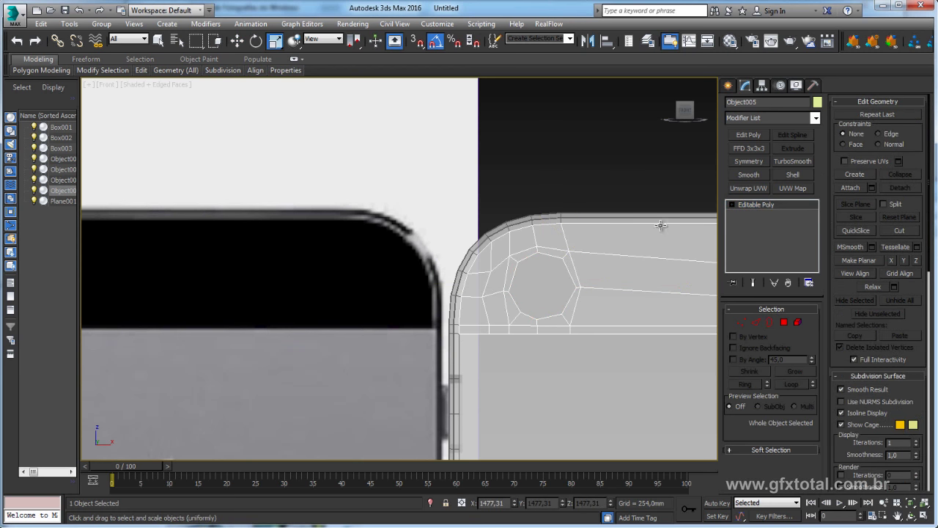
pyautogui.moveTo(620, 195); pyautogui.dragTo(582, 224, button='middle')
pyautogui.click(727, 85)
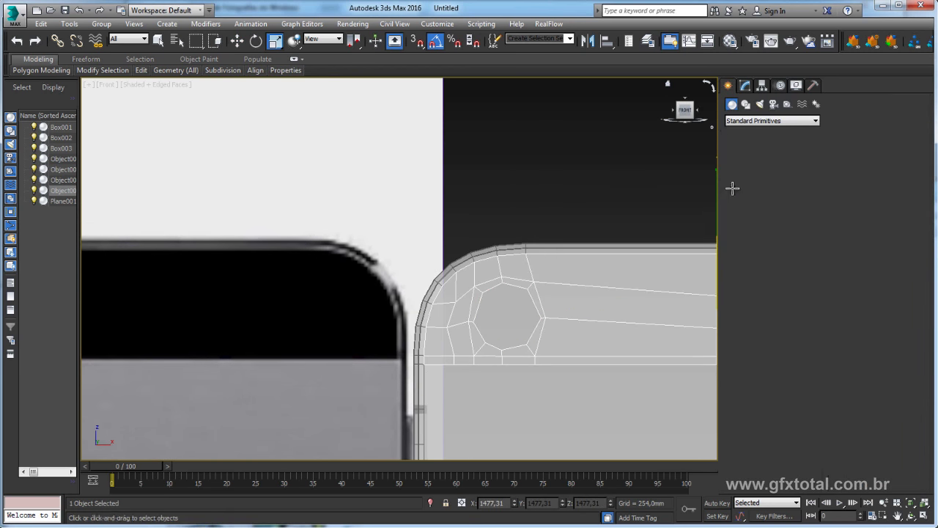
# Draw a cylinder above the corner with 1 height segment and 8 sides
pyautogui.click(748, 185)
pyautogui.moveTo(506, 183); pyautogui.dragTo(539, 183)
pyautogui.click(524, 167)
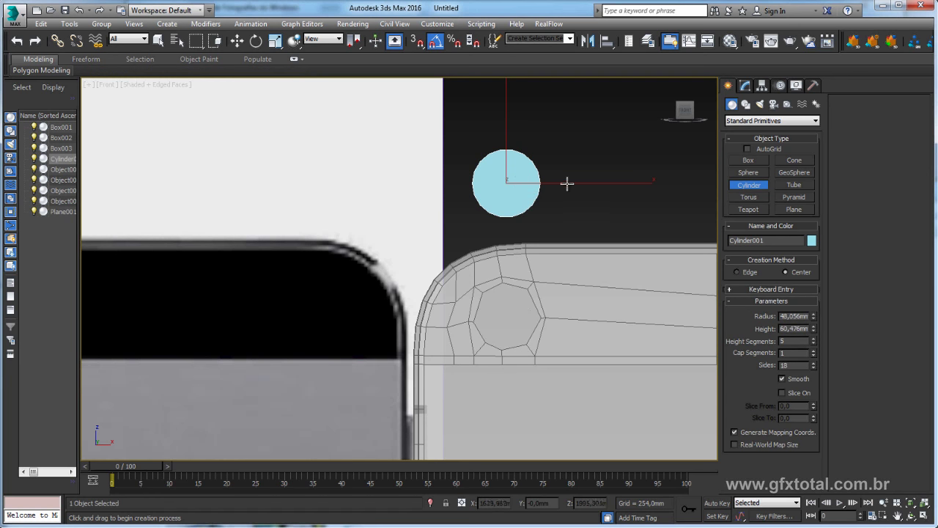
pyautogui.press('p')
pyautogui.keyDown('alt'); pyautogui.moveTo(613, 201); pyautogui.dragTo(561, 220, button='middle'); pyautogui.keyUp('alt')
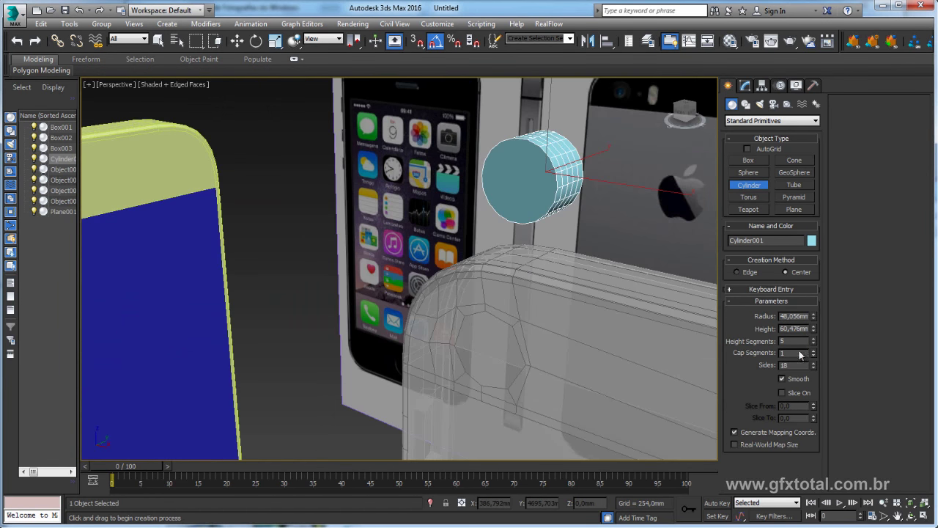
pyautogui.rightClick(813, 342)
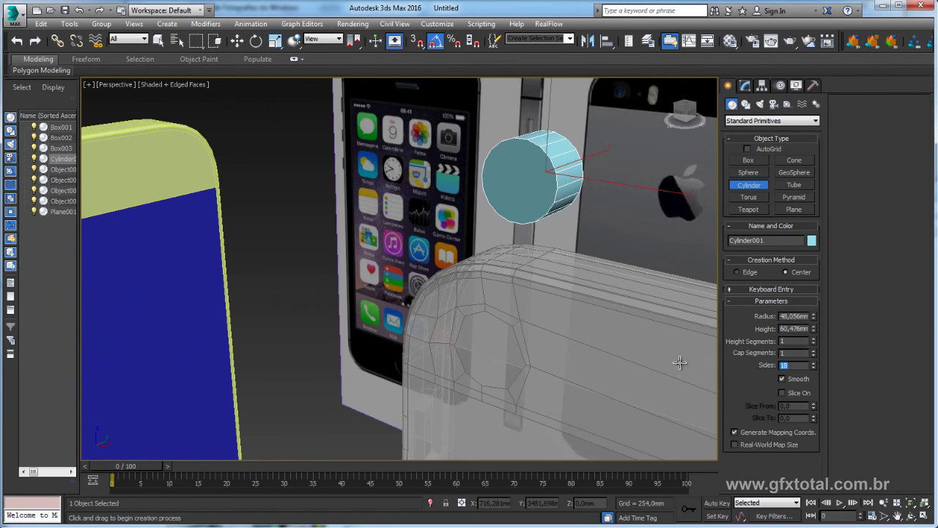
pyautogui.write('8')
pyautogui.press('Return')
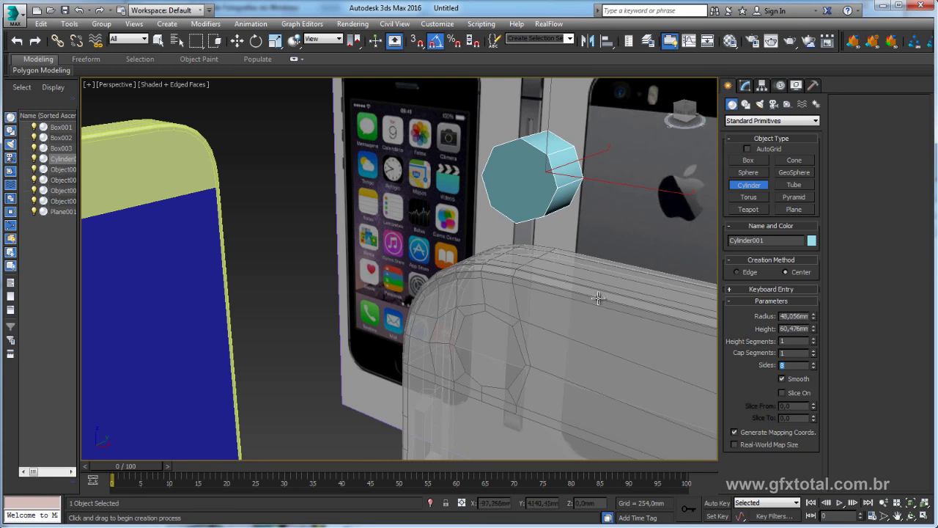
# Move the cylinder down into the camera hole from the Front view
pyautogui.moveTo(539, 296)
pyautogui.keyDown('alt'); pyautogui.mouseDown(button='middle')
pyautogui.moveTo(570, 285)
pyautogui.moveTo(586, 231)
pyautogui.mouseUp(button='middle'); pyautogui.keyUp('alt')
pyautogui.press('f')
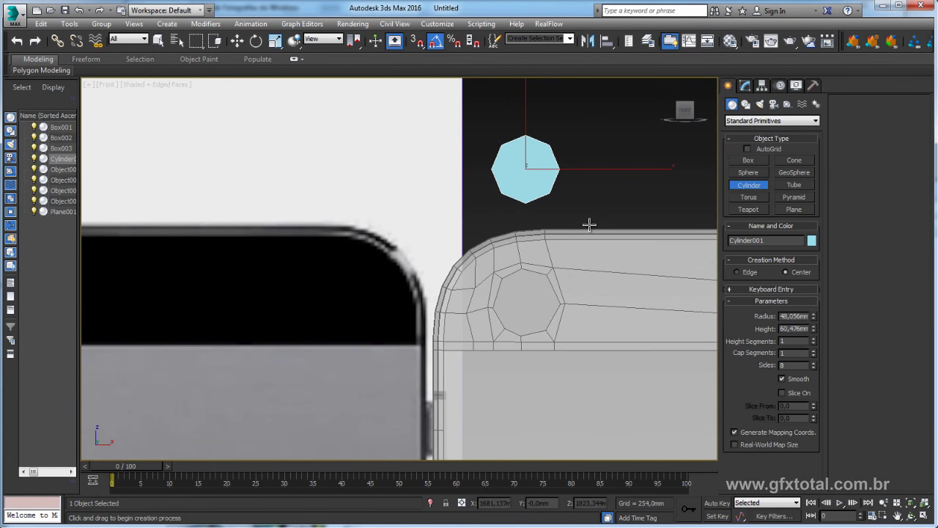
pyautogui.press('w')
pyautogui.moveTo(568, 120); pyautogui.dragTo(567, 254)
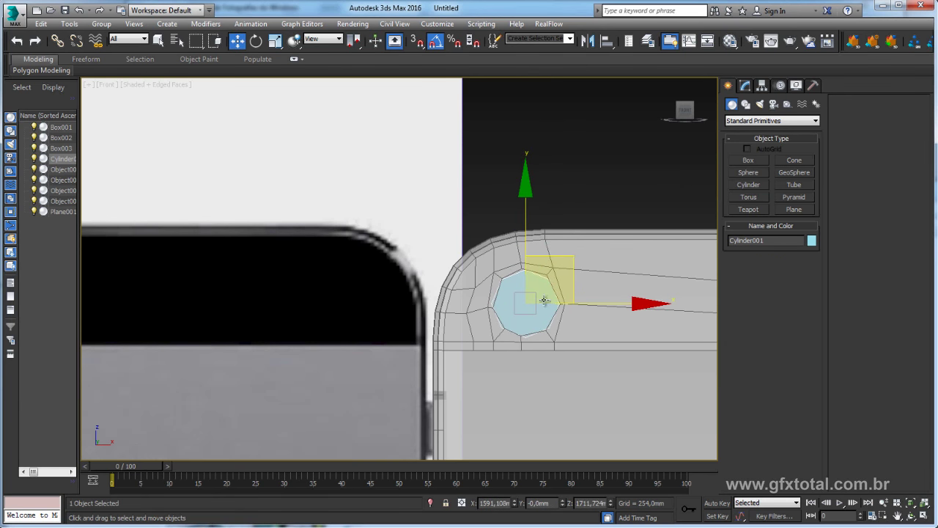
pyautogui.scroll(3, 551, 301)
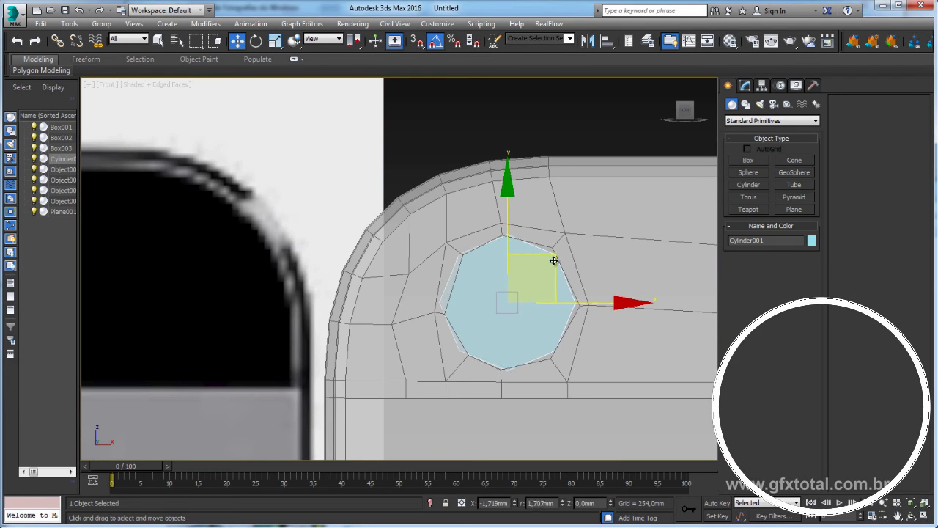
pyautogui.click(636, 253)
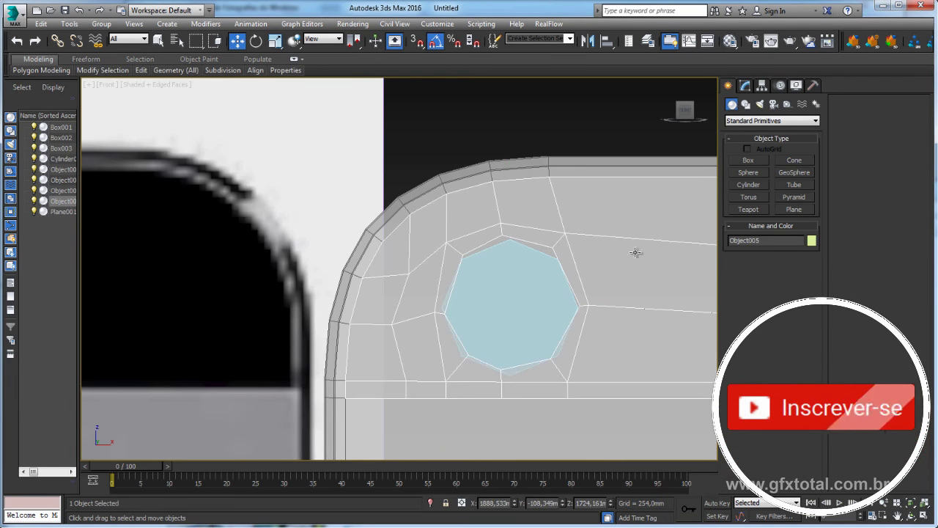
# In Vertex mode, nudge the vertex pairs on the hole's right and upper side
pyautogui.click(746, 85)
pyautogui.click(742, 322)
pyautogui.scroll(3, 609, 322)
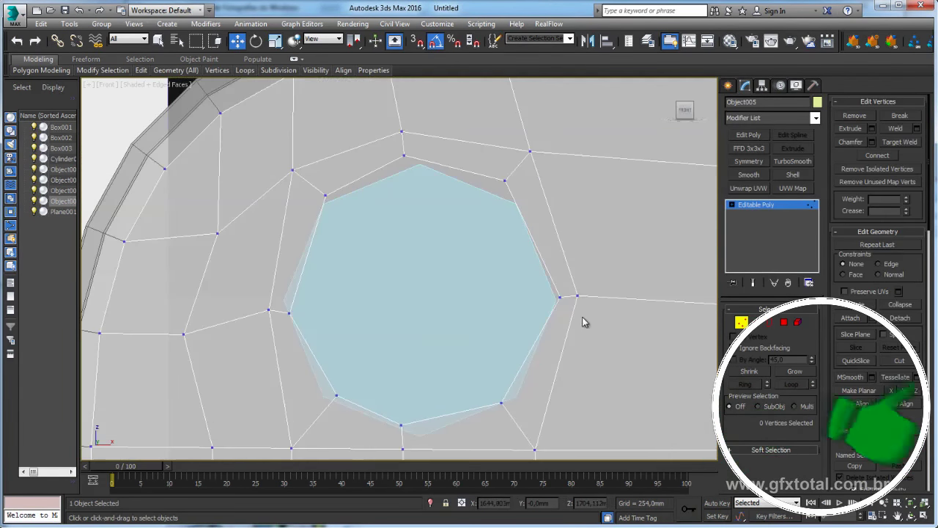
pyautogui.click(565, 299)
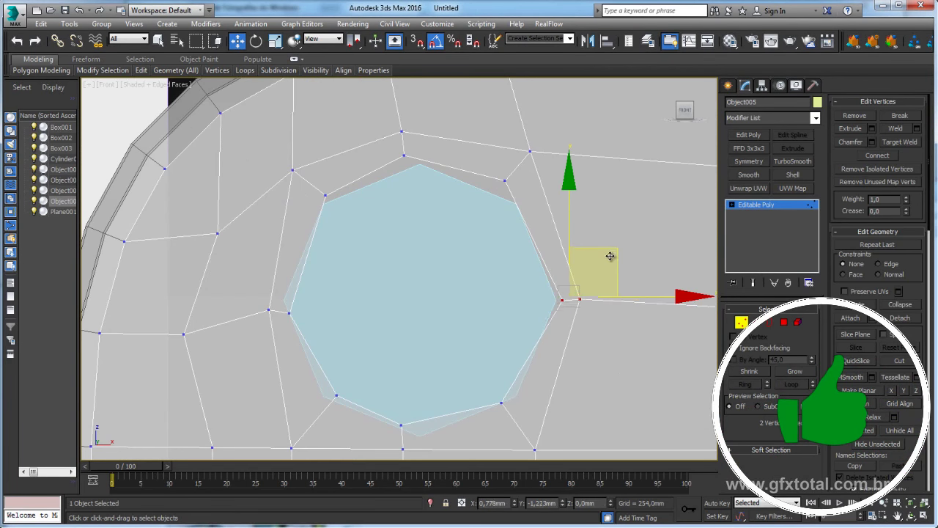
pyautogui.moveTo(608, 256); pyautogui.dragTo(605, 258)
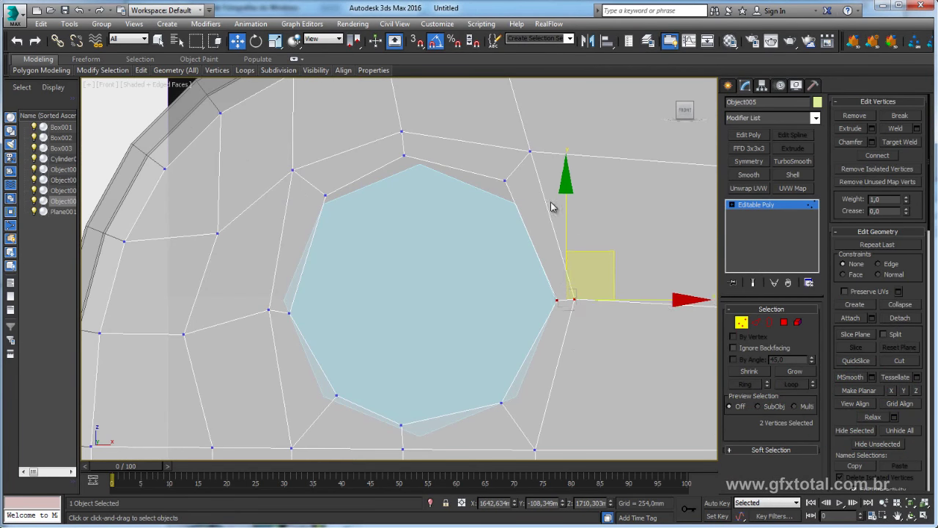
pyautogui.moveTo(555, 204); pyautogui.dragTo(540, 248, button='middle')
pyautogui.moveTo(489, 178); pyautogui.dragTo(489, 180)
pyautogui.moveTo(554, 180); pyautogui.dragTo(579, 181)
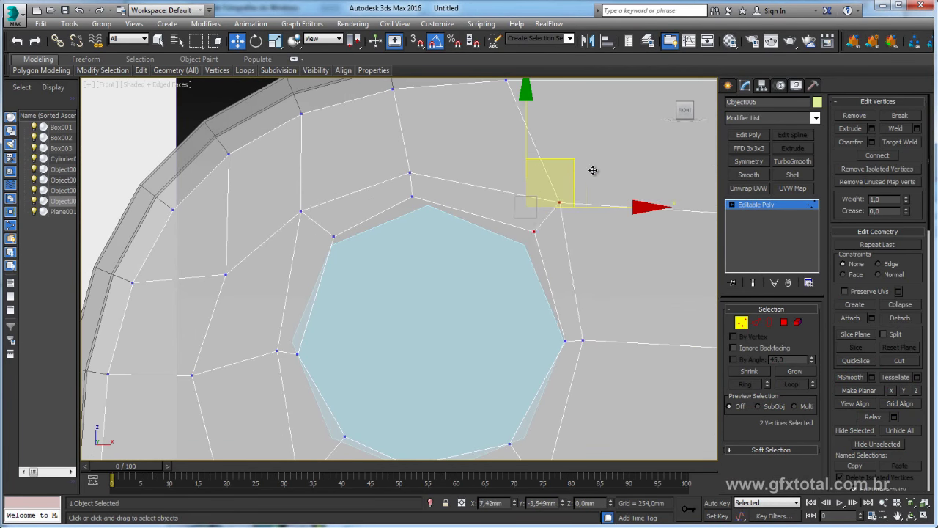
pyautogui.moveTo(457, 209)
pyautogui.mouseDown()
pyautogui.moveTo(398, 152)
pyautogui.moveTo(474, 140)
pyautogui.moveTo(471, 149)
pyautogui.mouseUp()
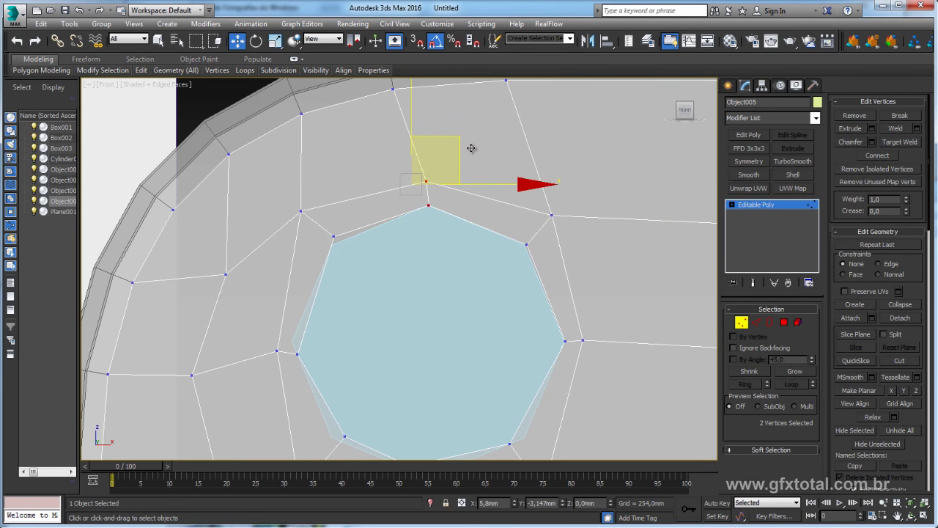
# Adjust the top, upper-left, lower-left and lower-edge vertices to follow the cylinder
pyautogui.click(333, 236)
pyautogui.moveTo(379, 194); pyautogui.dragTo(374, 201)
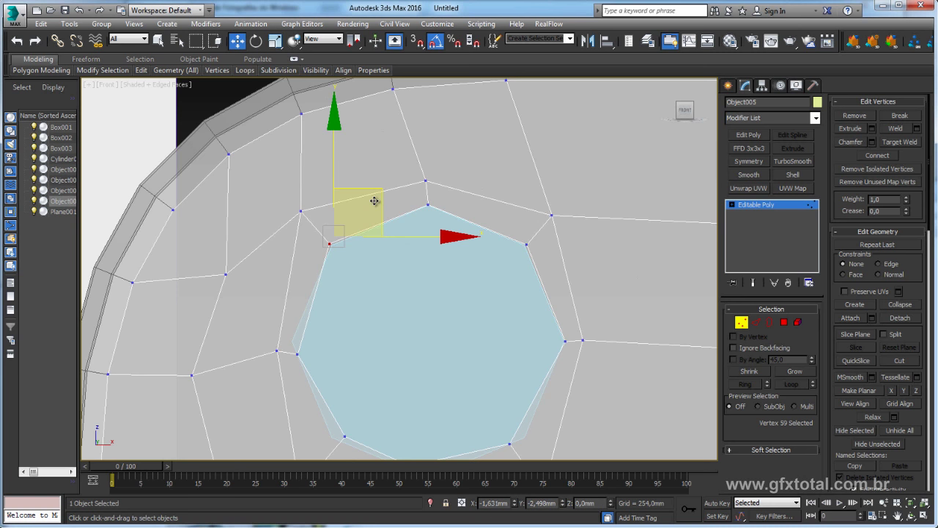
pyautogui.click(302, 211)
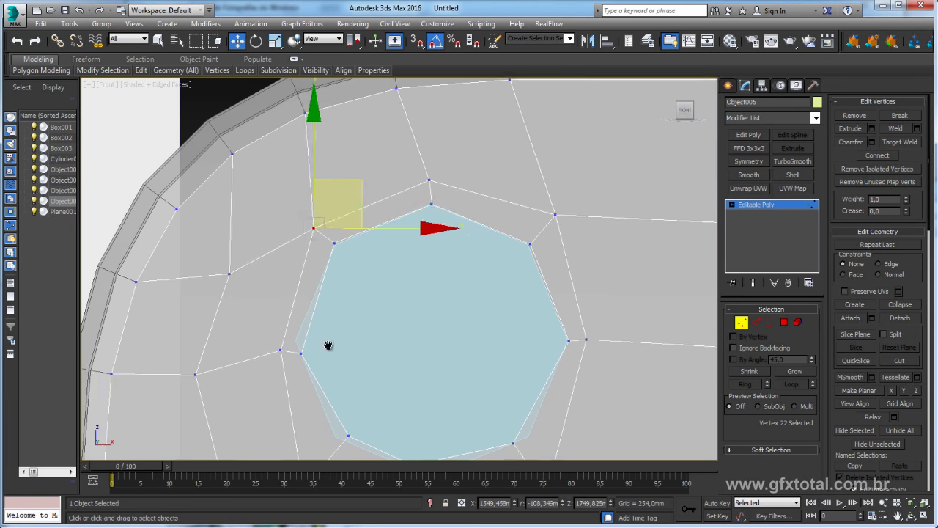
pyautogui.moveTo(327, 345); pyautogui.dragTo(415, 280, button='middle')
pyautogui.moveTo(412, 268); pyautogui.dragTo(345, 294)
pyautogui.moveTo(413, 258)
pyautogui.mouseDown()
pyautogui.moveTo(406, 227)
pyautogui.moveTo(384, 230)
pyautogui.mouseUp()
pyautogui.click(351, 266)
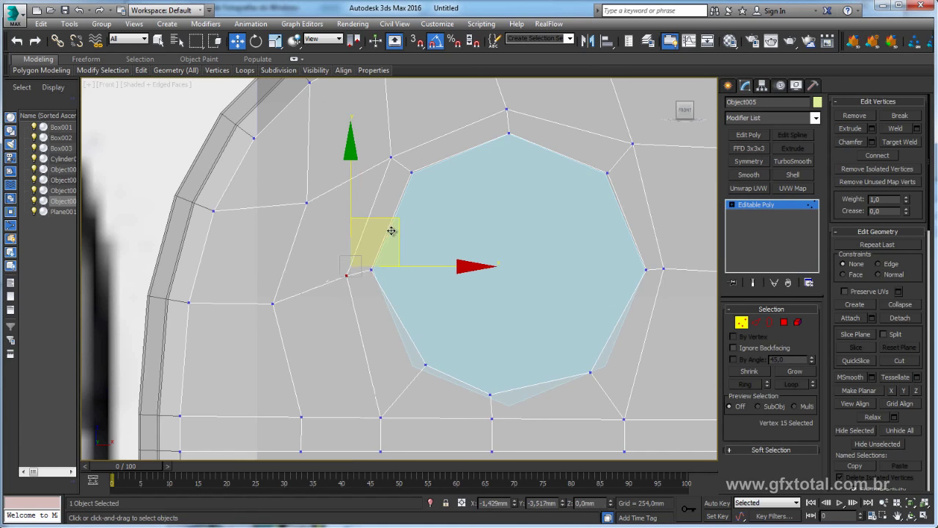
pyautogui.click(425, 364)
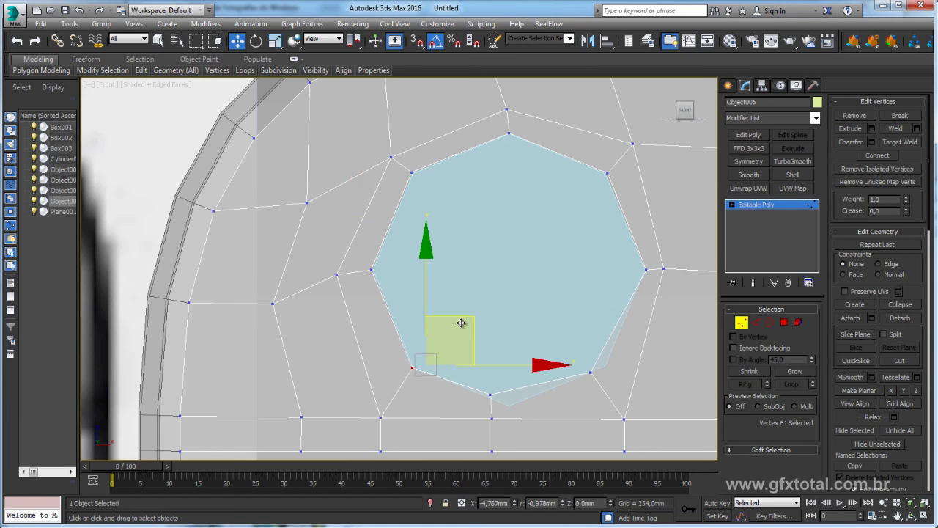
pyautogui.moveTo(475, 320); pyautogui.dragTo(462, 323)
# Pull the ring vertices below and right of the hole into an even loop
pyautogui.click(381, 417)
pyautogui.moveTo(426, 362); pyautogui.dragTo(449, 354)
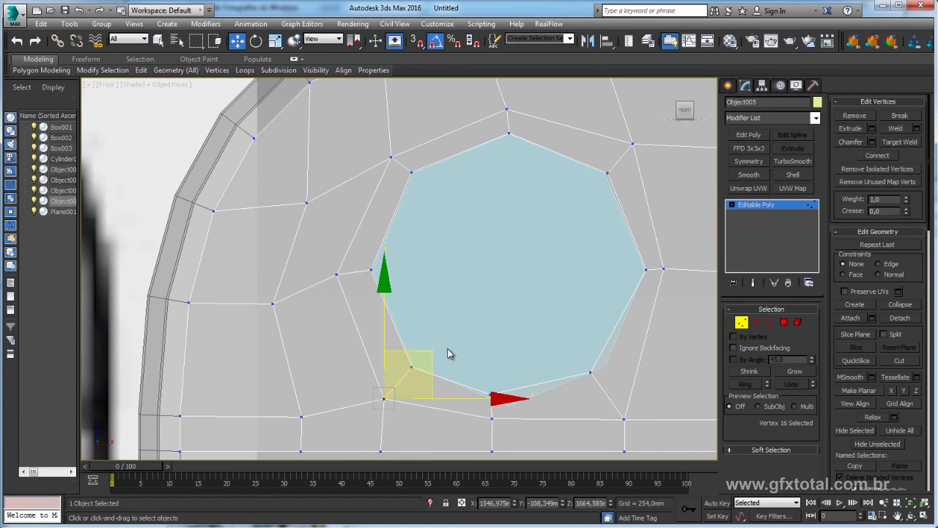
pyautogui.click(490, 395)
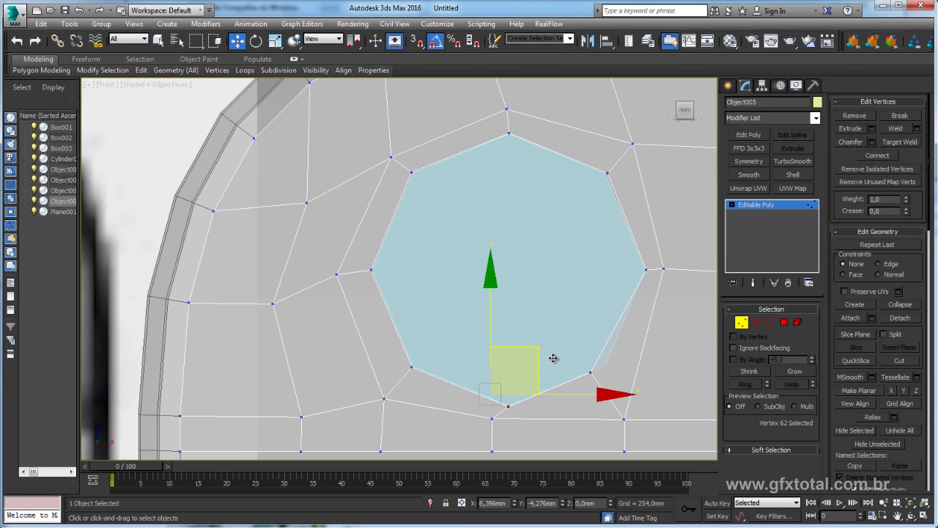
pyautogui.moveTo(551, 360)
pyautogui.mouseDown()
pyautogui.moveTo(568, 369)
pyautogui.moveTo(554, 387)
pyautogui.mouseUp()
pyautogui.click(491, 418)
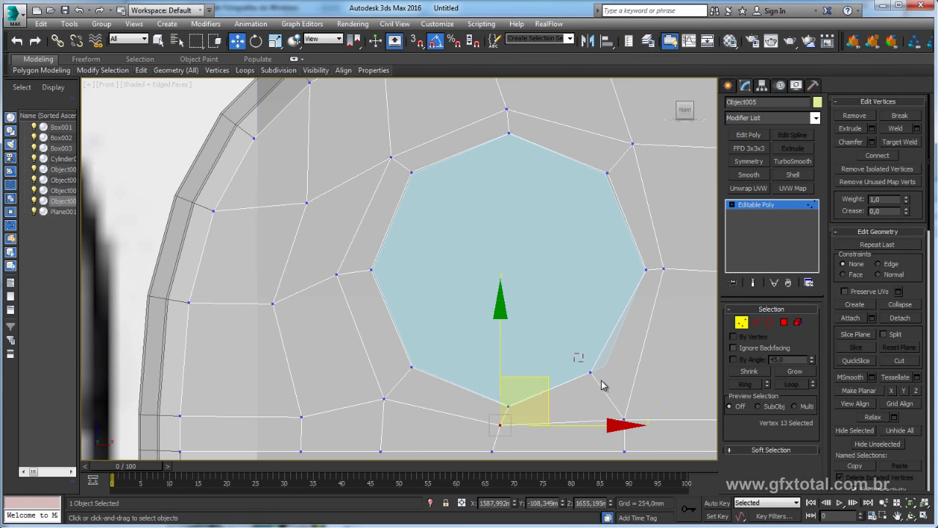
pyautogui.click(590, 372)
pyautogui.moveTo(631, 327); pyautogui.dragTo(646, 321)
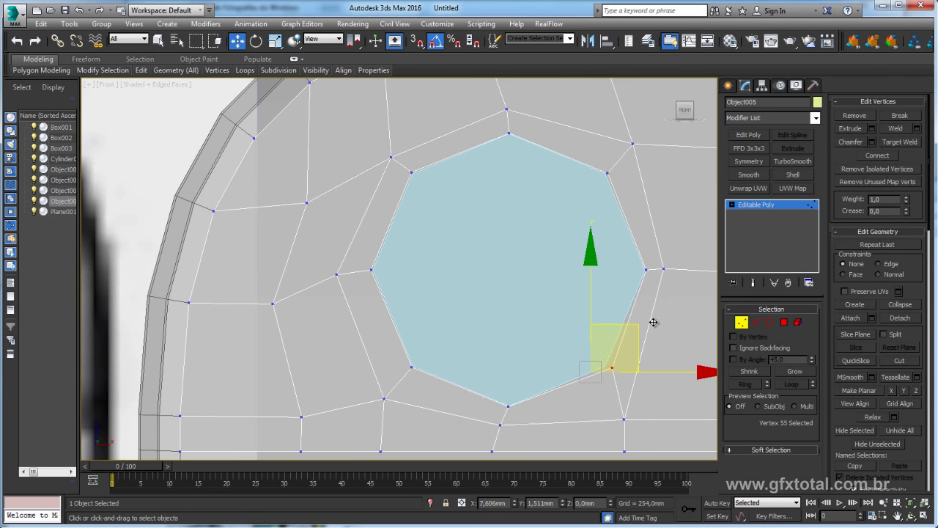
pyautogui.click(624, 419)
pyautogui.moveTo(658, 385); pyautogui.dragTo(664, 341)
# Fine-tune the bottom, lower-left, left and upper-right ring vertices around the hole
pyautogui.moveTo(508, 438)
pyautogui.mouseDown(button='middle')
pyautogui.moveTo(429, 398)
pyautogui.moveTo(398, 349)
pyautogui.mouseUp(button='middle')
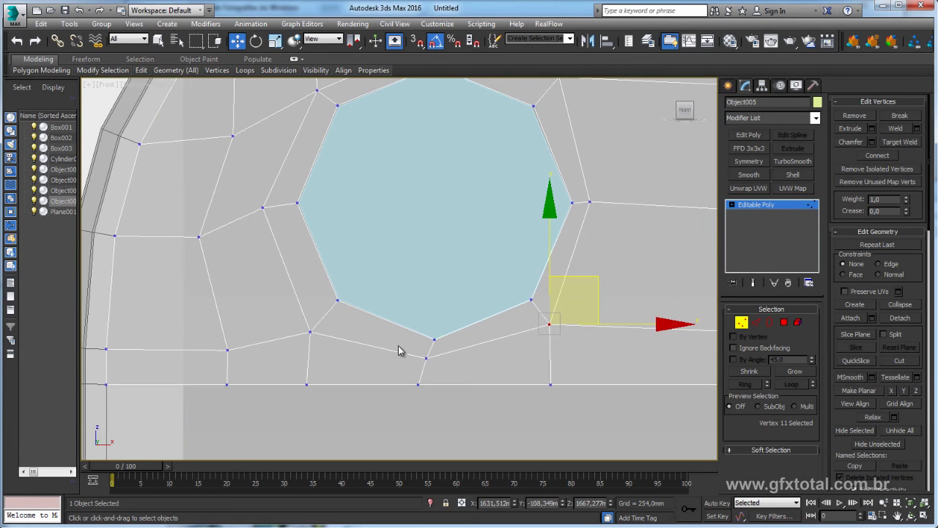
pyautogui.click(426, 358)
pyautogui.moveTo(476, 319); pyautogui.dragTo(482, 324)
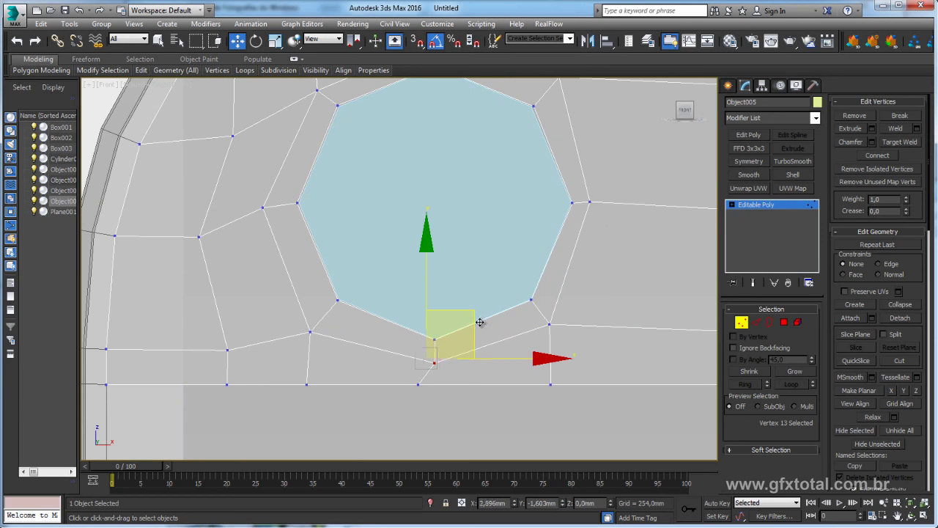
pyautogui.moveTo(304, 289); pyautogui.dragTo(337, 330, button='middle')
pyautogui.click(341, 370)
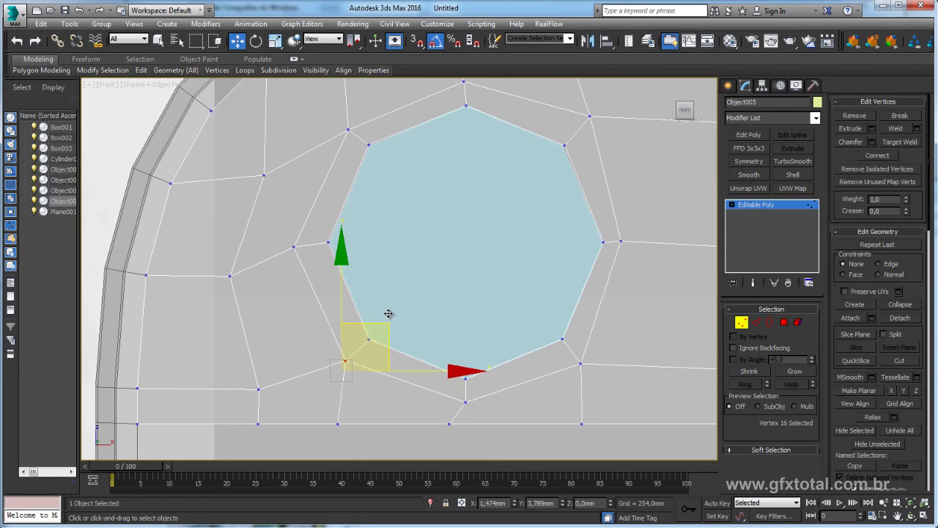
pyautogui.moveTo(383, 324); pyautogui.dragTo(392, 311)
pyautogui.moveTo(303, 239); pyautogui.dragTo(300, 293, button='middle')
pyautogui.click(320, 304)
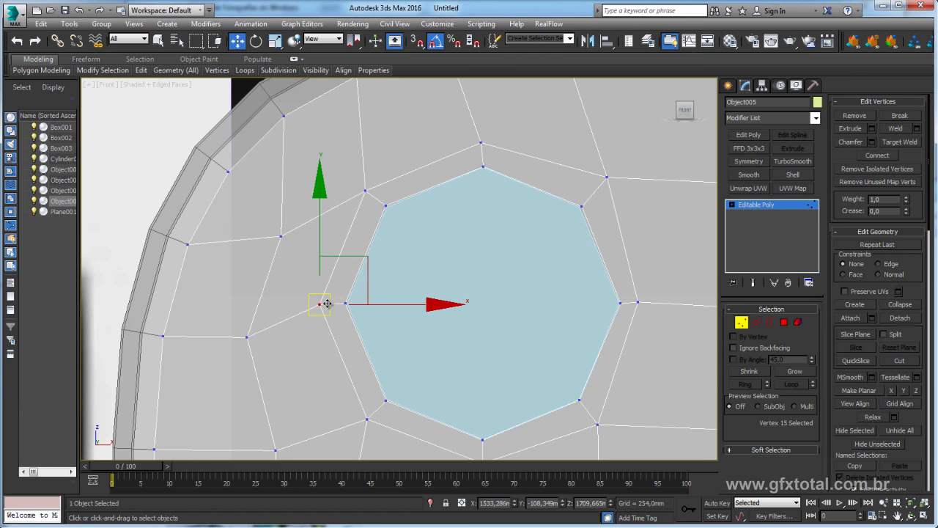
pyautogui.click(607, 176)
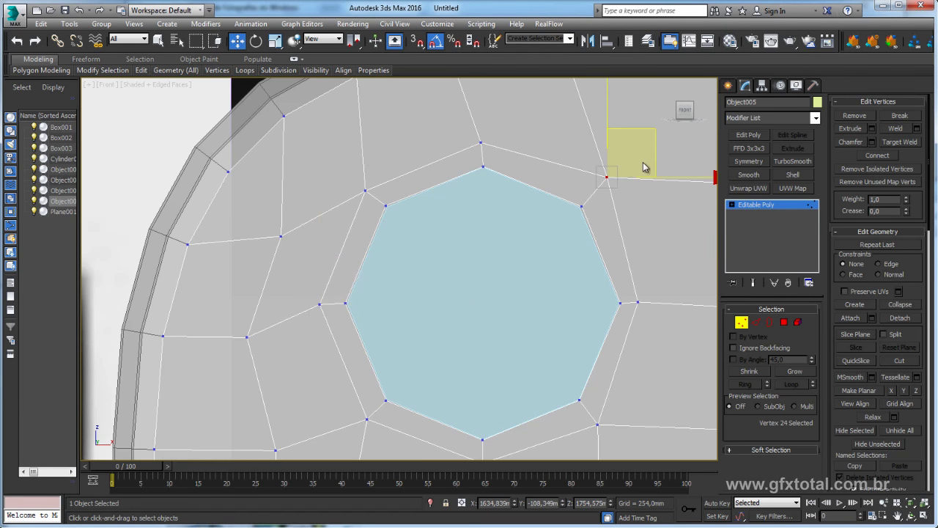
pyautogui.moveTo(653, 131); pyautogui.dragTo(646, 139)
pyautogui.moveTo(635, 221); pyautogui.dragTo(596, 225, button='middle')
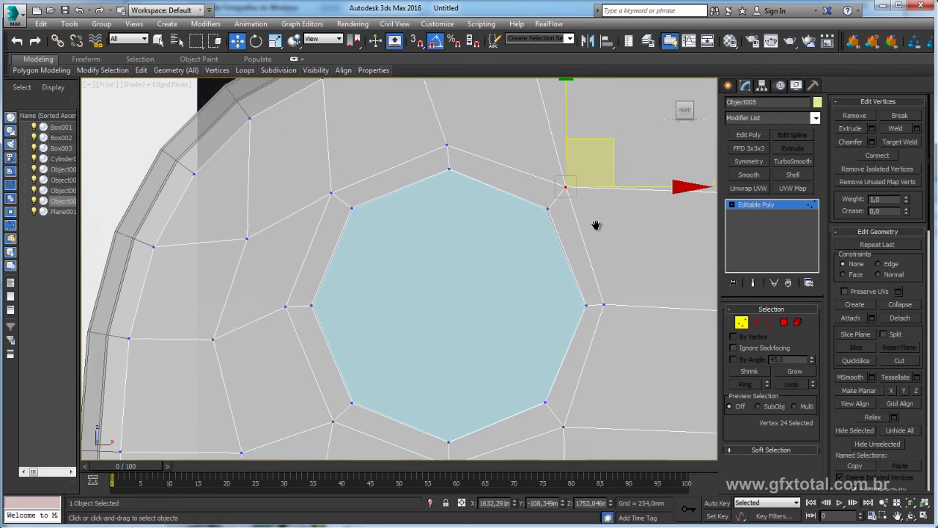
pyautogui.click(540, 207)
pyautogui.moveTo(591, 159); pyautogui.dragTo(591, 158)
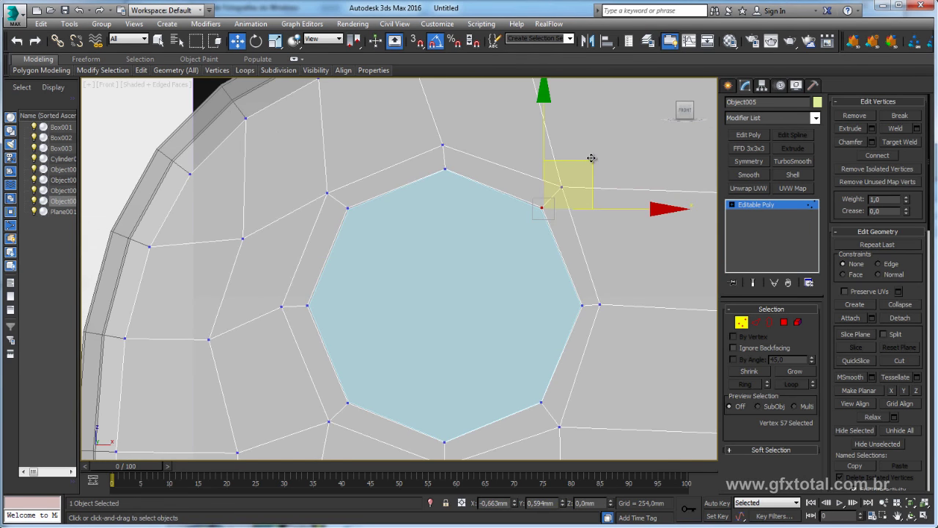
# Leave Vertex mode and switch to Border selection
pyautogui.click(752, 211)
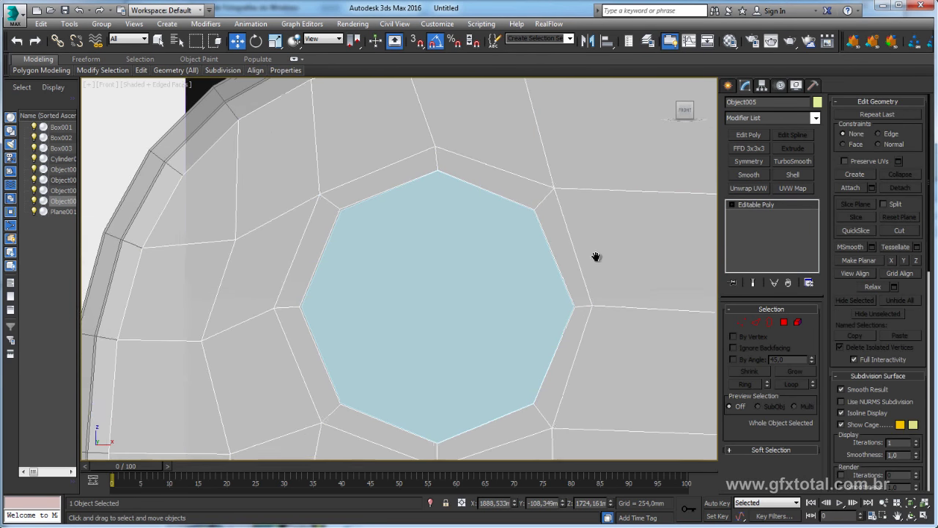
pyautogui.scroll(4, 557, 253)
pyautogui.scroll(-3, 555, 251)
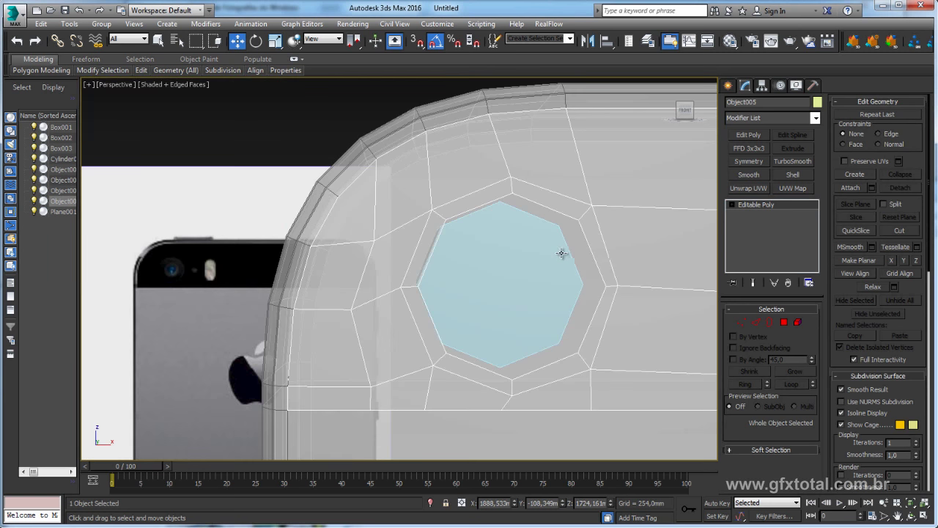
pyautogui.click(770, 324)
# Shrink the hole border to about 96% and Shift-drag it to extrude a new loop
pyautogui.press('e')
pyautogui.press('r')
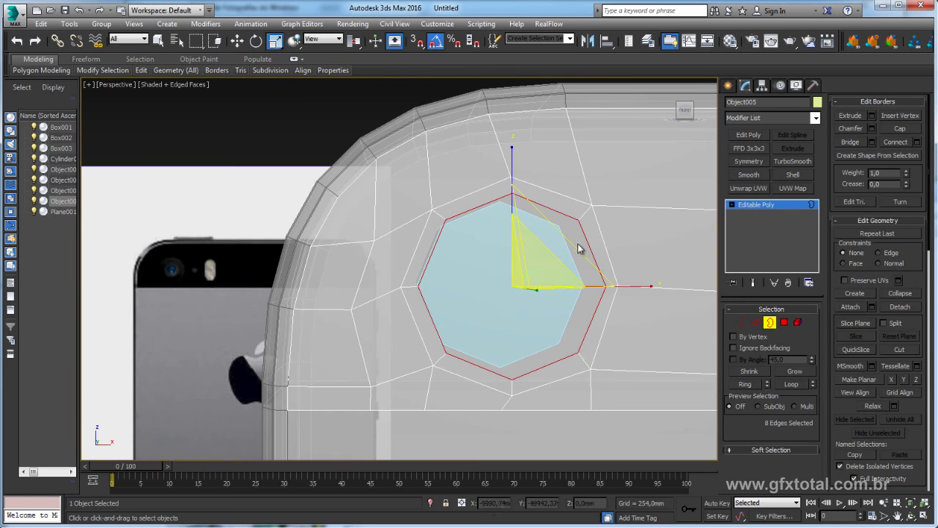
pyautogui.moveTo(579, 247); pyautogui.dragTo(571, 247)
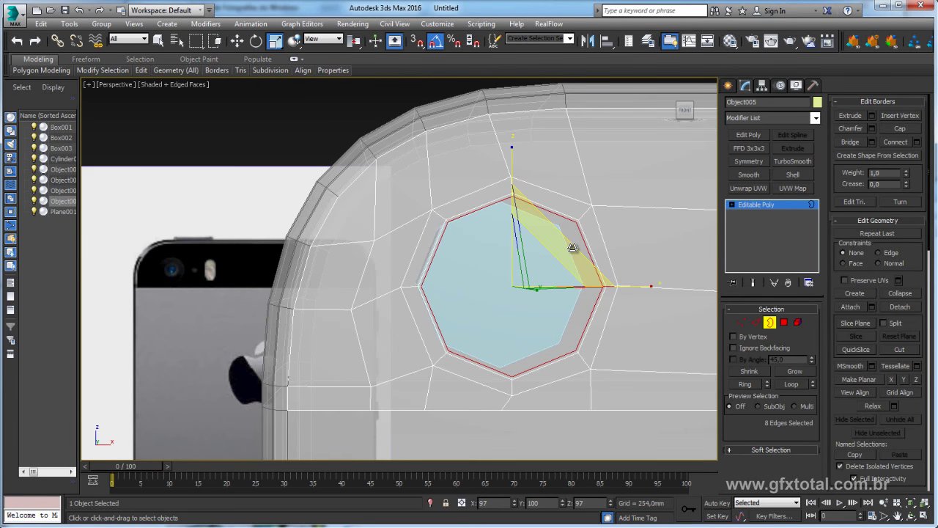
pyautogui.press('w')
pyautogui.keyDown('alt'); pyautogui.moveTo(549, 291); pyautogui.dragTo(613, 310, button='middle'); pyautogui.keyUp('alt')
pyautogui.press('w')
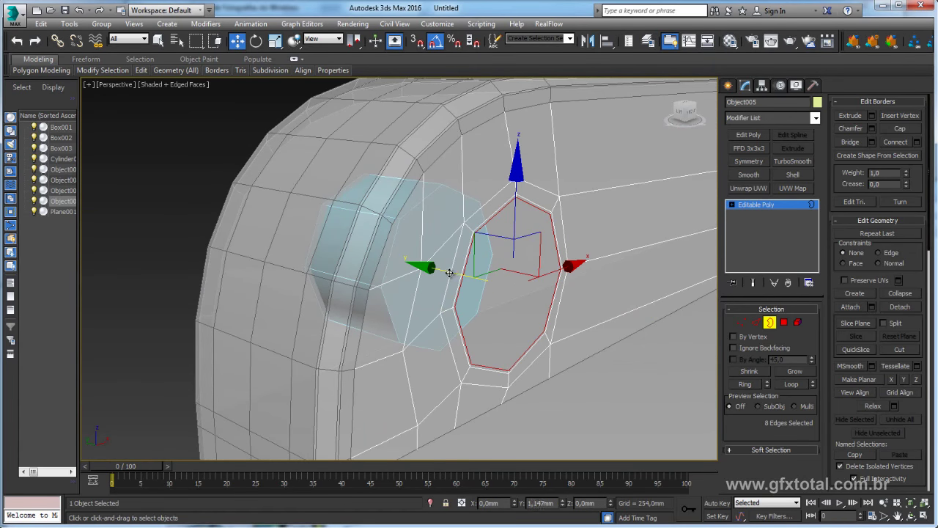
pyautogui.keyDown('shift'); pyautogui.moveTo(446, 272); pyautogui.dragTo(552, 284); pyautogui.keyUp('shift')
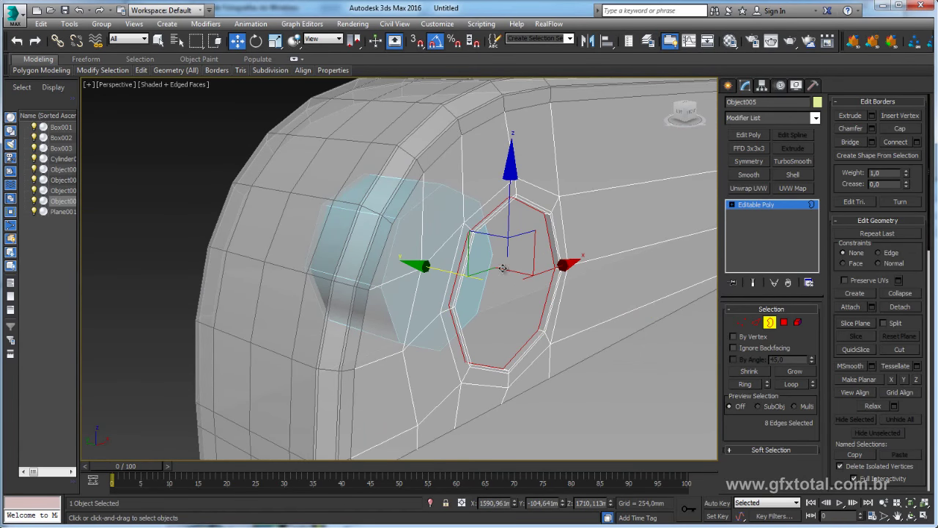
# Reselect the octagonal border loop and extrude it again into new faces
pyautogui.click(770, 205)
pyautogui.keyDown('alt'); pyautogui.moveTo(568, 261); pyautogui.dragTo(517, 248, button='middle'); pyautogui.keyUp('alt')
pyautogui.scroll(5, 518, 247)
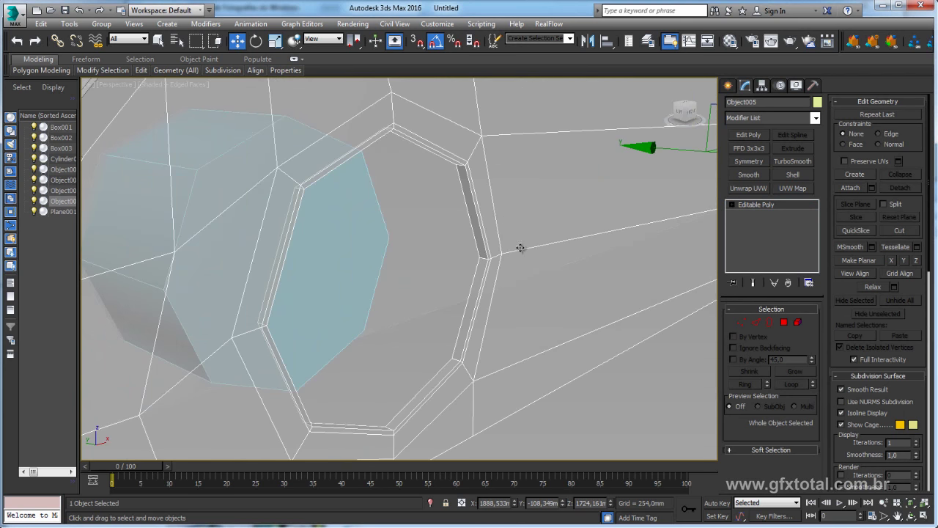
pyautogui.click(769, 323)
pyautogui.click(346, 269)
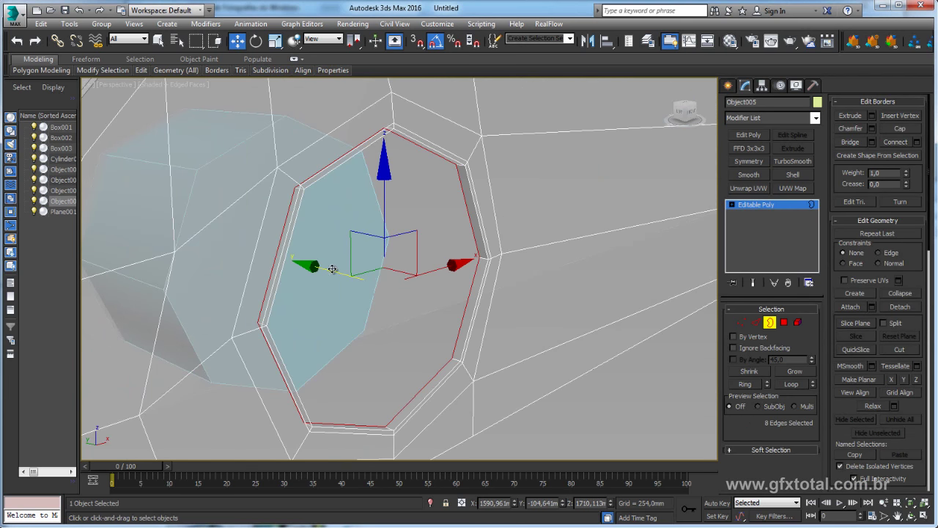
pyautogui.keyDown('shift'); pyautogui.moveTo(334, 271); pyautogui.dragTo(308, 264); pyautogui.keyUp('shift')
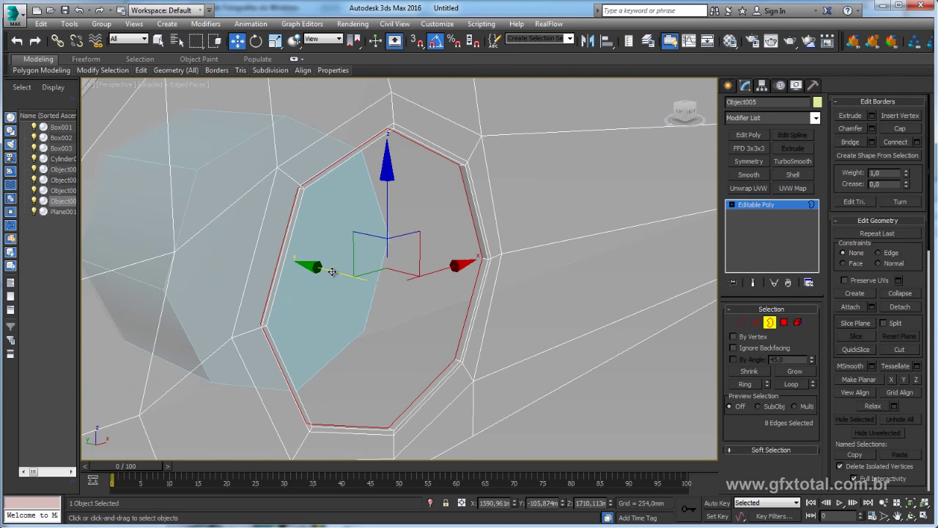
pyautogui.click(760, 210)
# Zoom out to the whole phone and switch to the Front view
pyautogui.scroll(-5, 434, 241)
pyautogui.keyDown('alt'); pyautogui.moveTo(511, 276); pyautogui.dragTo(405, 256, button='middle'); pyautogui.keyUp('alt')
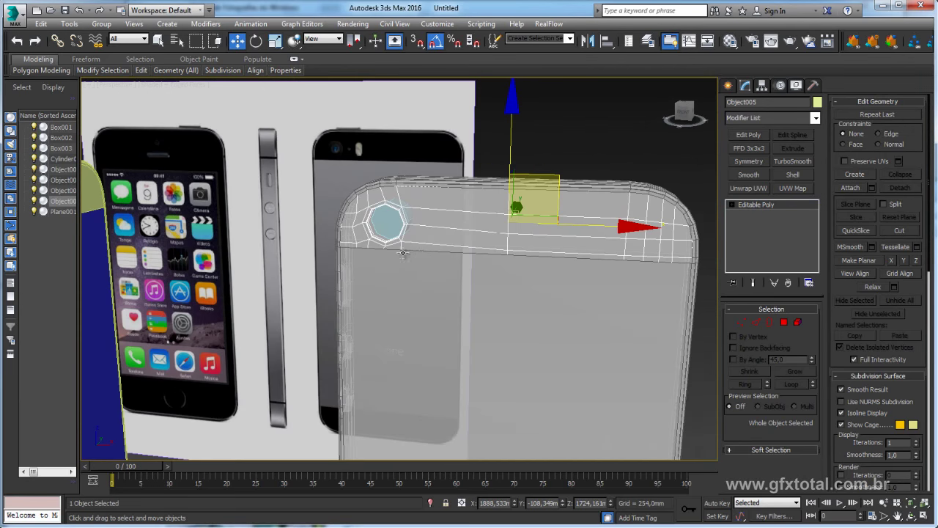
pyautogui.scroll(-3, 366, 122)
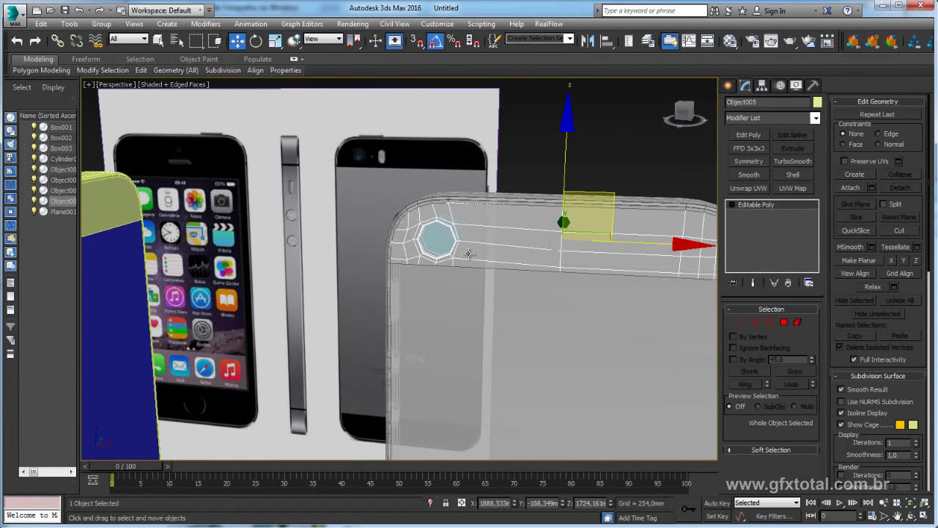
pyautogui.press('f')
pyautogui.scroll(-3, 468, 253)
pyautogui.scroll(-4, 456, 230)
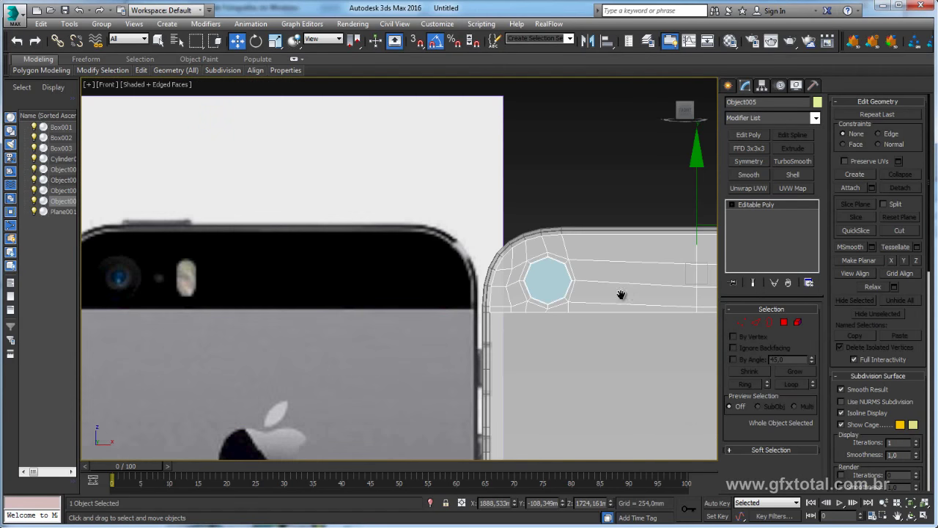
# Select the polygons right of the camera hole, then clear that selection
pyautogui.scroll(2, 574, 259)
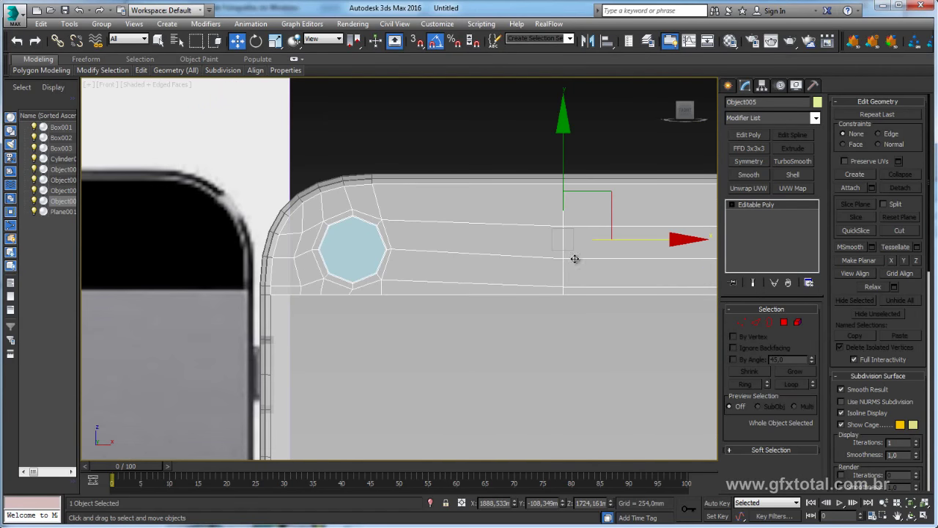
pyautogui.click(783, 322)
pyautogui.moveTo(595, 348); pyautogui.dragTo(521, 379, button='middle')
pyautogui.moveTo(532, 381); pyautogui.dragTo(498, 182)
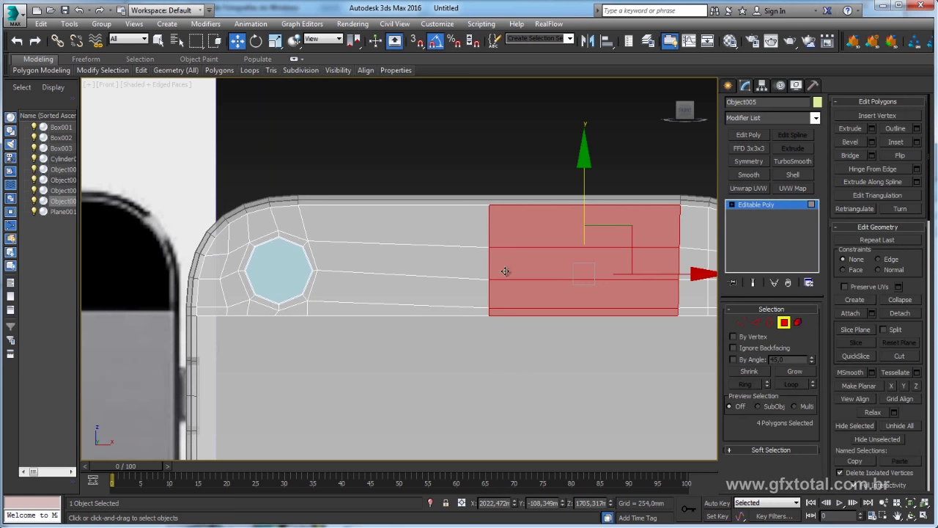
pyautogui.moveTo(418, 181); pyautogui.dragTo(494, 260)
pyautogui.moveTo(553, 145); pyautogui.dragTo(553, 146)
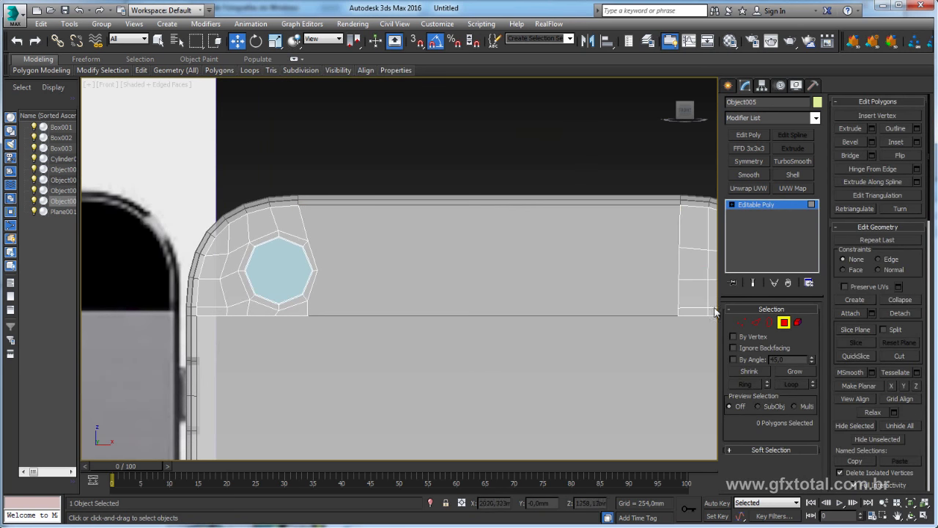
pyautogui.click(756, 322)
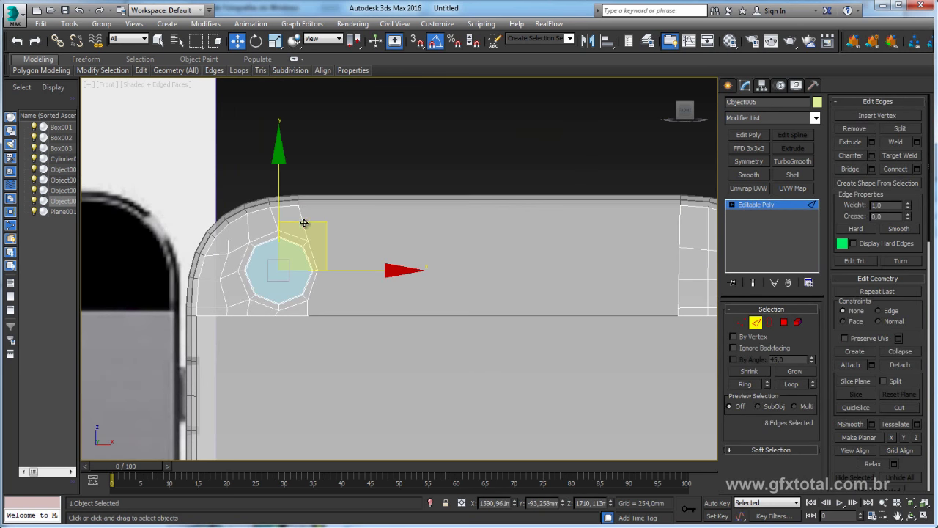
# Select the edge column just right of the octagonal camera hole
pyautogui.keyDown('ctrl'); pyautogui.click(314, 262); pyautogui.keyUp('ctrl')
pyautogui.keyDown('ctrl'); pyautogui.click(316, 261); pyautogui.keyUp('ctrl')
pyautogui.keyDown('ctrl'); pyautogui.click(308, 306); pyautogui.keyUp('ctrl')
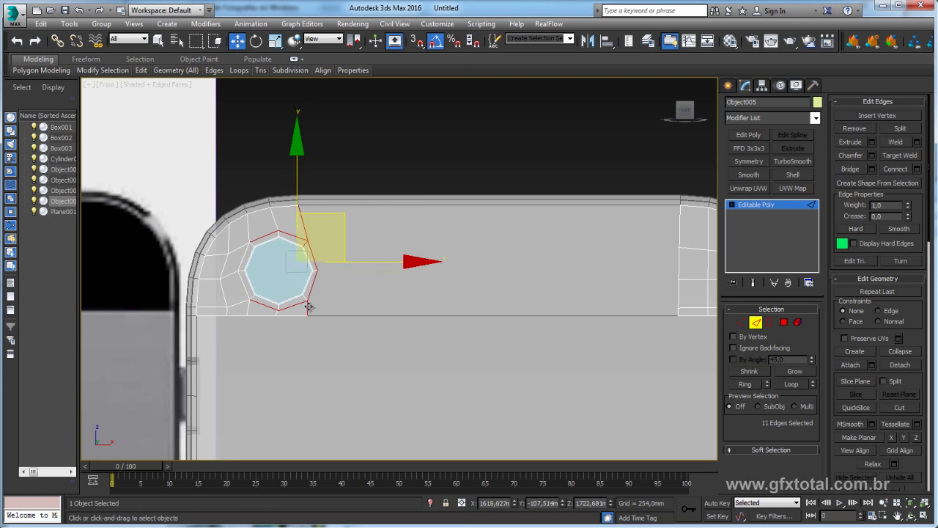
pyautogui.keyDown('ctrl'); pyautogui.click(309, 307); pyautogui.keyUp('ctrl')
pyautogui.moveTo(256, 241)
pyautogui.mouseDown()
pyautogui.moveTo(299, 266)
pyautogui.moveTo(308, 304)
pyautogui.mouseUp()
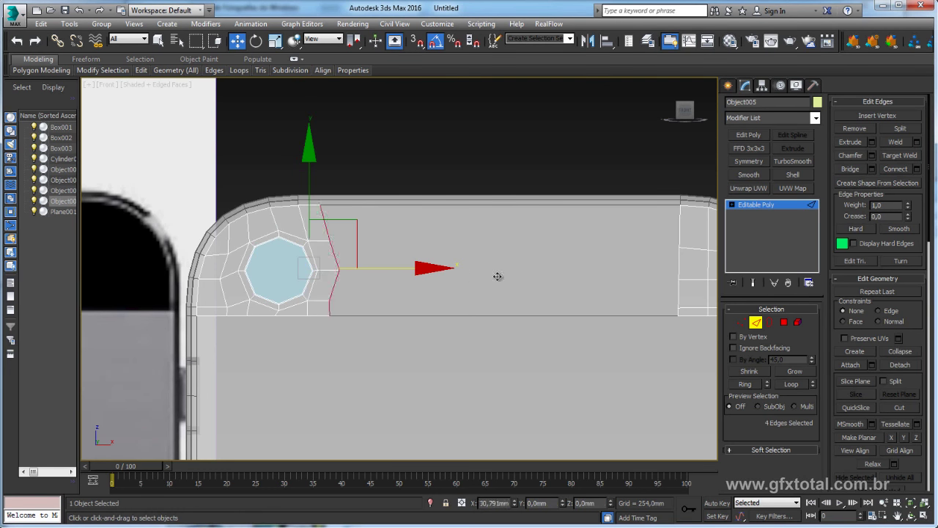
pyautogui.moveTo(410, 268); pyautogui.dragTo(538, 274)
# Scale the edges to 0 on X to make them vertical, then move them further right
pyautogui.press('r')
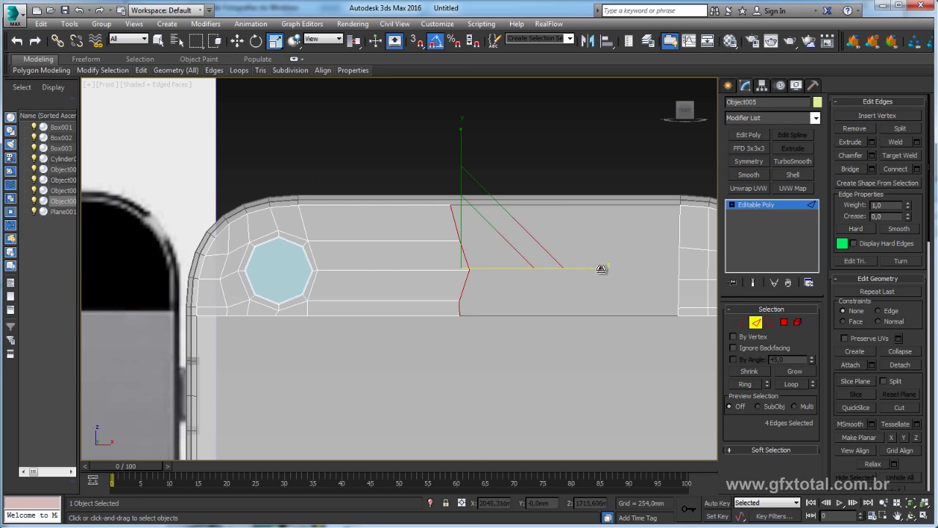
pyautogui.moveTo(601, 269); pyautogui.dragTo(169, 234)
pyautogui.press('w')
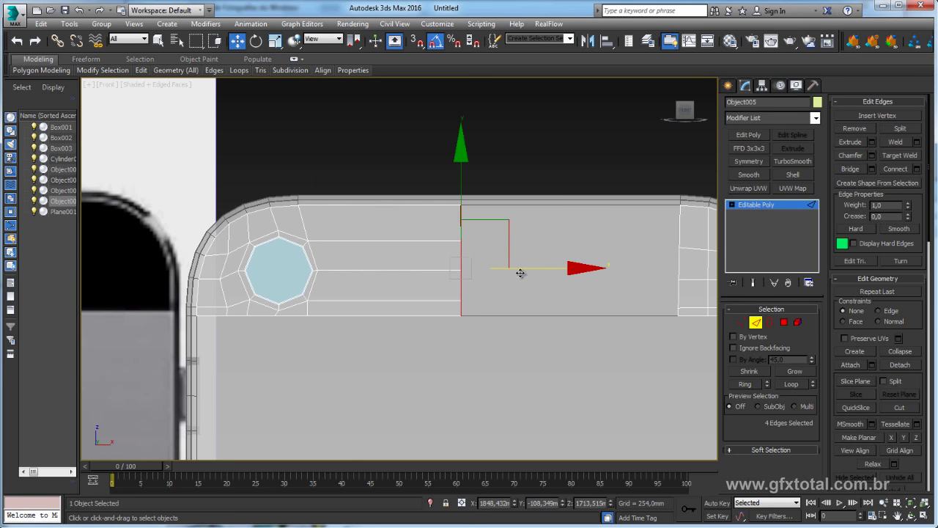
pyautogui.moveTo(522, 273); pyautogui.dragTo(579, 276)
# Pan and zoom the Front viewport to center on the camera-hole corner
pyautogui.moveTo(408, 252); pyautogui.dragTo(501, 276, button='middle')
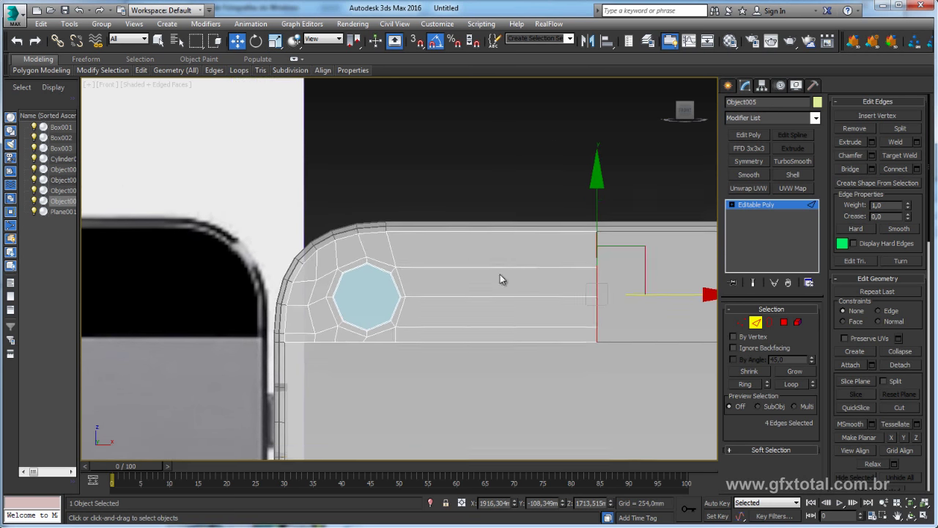
pyautogui.scroll(-2, 488, 308)
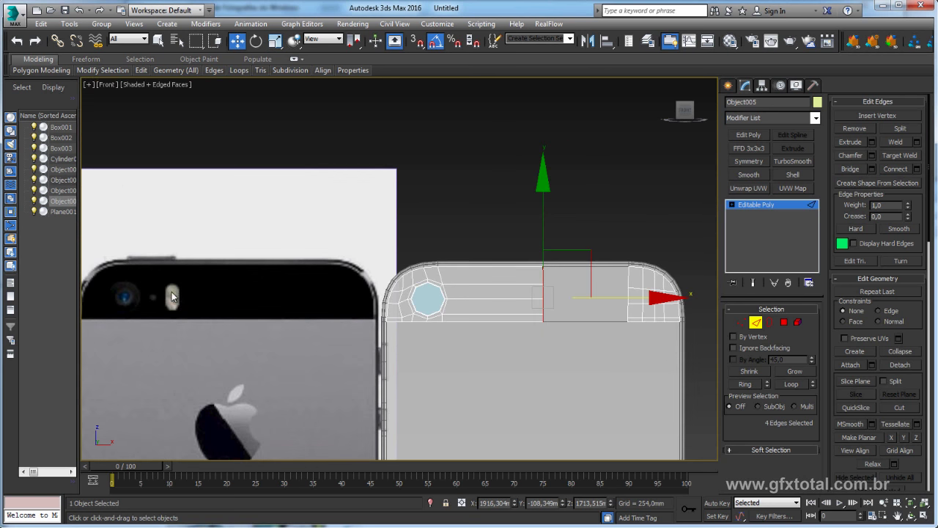
pyautogui.moveTo(188, 298); pyautogui.dragTo(236, 269, button='middle')
pyautogui.scroll(3, 481, 277)
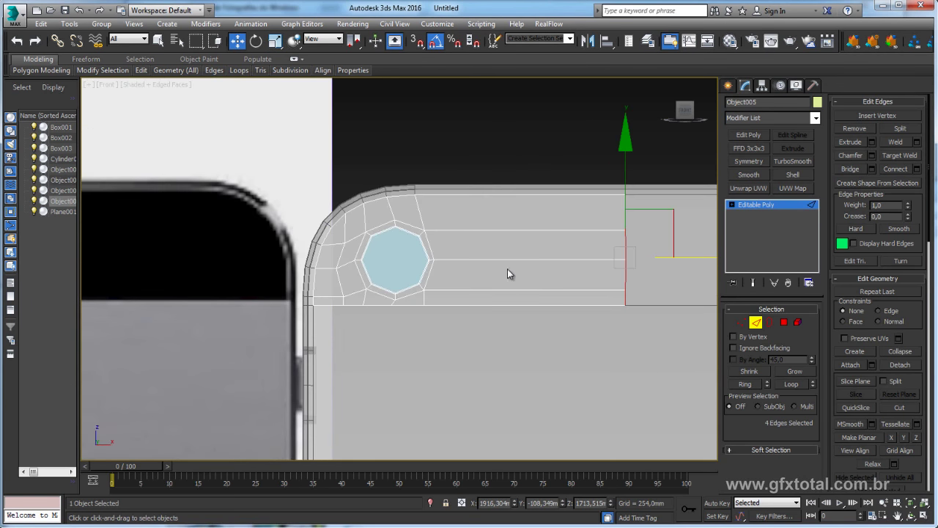
pyautogui.click(784, 322)
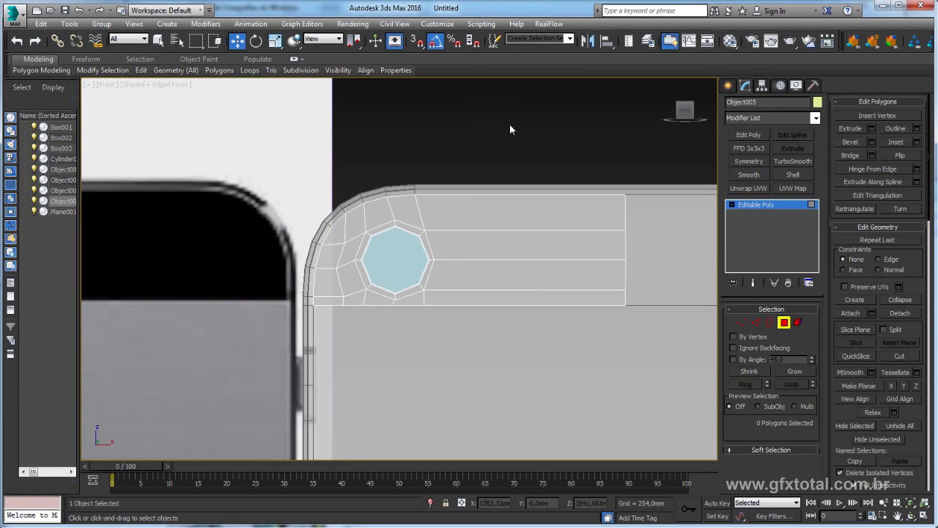
# Select the four polygons right of the octagon and place a Slice Plane across them
pyautogui.moveTo(512, 130); pyautogui.dragTo(541, 335)
pyautogui.moveTo(563, 311)
pyautogui.mouseDown(button='middle')
pyautogui.moveTo(531, 322)
pyautogui.moveTo(540, 324)
pyautogui.mouseUp(button='middle')
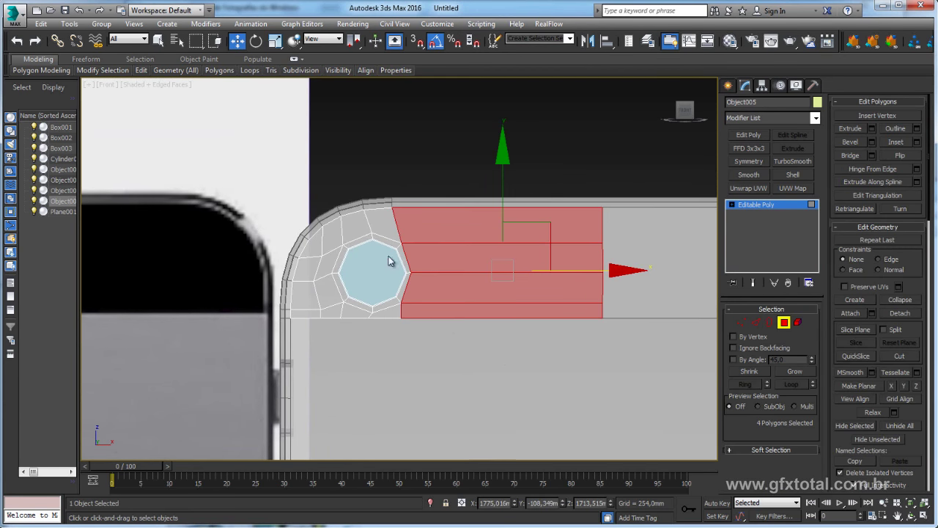
pyautogui.moveTo(614, 326); pyautogui.dragTo(577, 339, button='middle')
pyautogui.moveTo(919, 330); pyautogui.dragTo(848, 260)
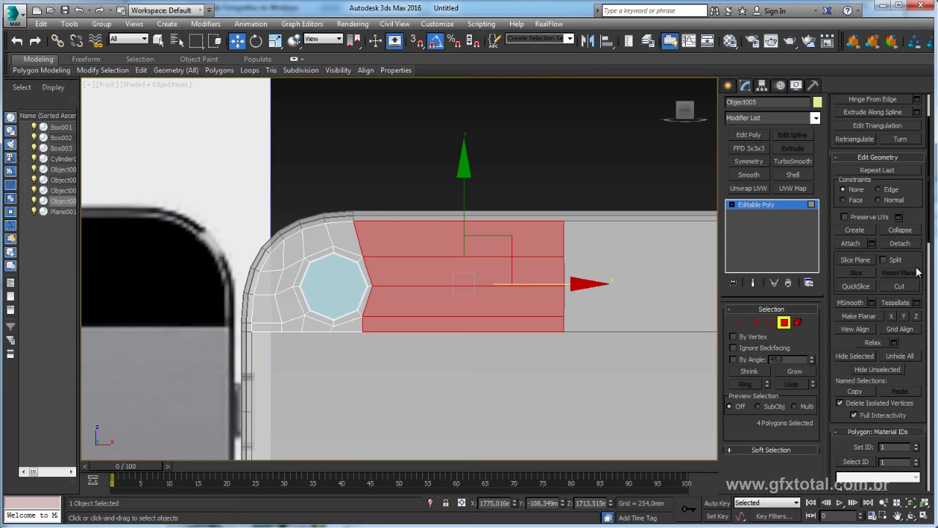
pyautogui.moveTo(915, 254); pyautogui.dragTo(913, 232)
pyautogui.click(856, 238)
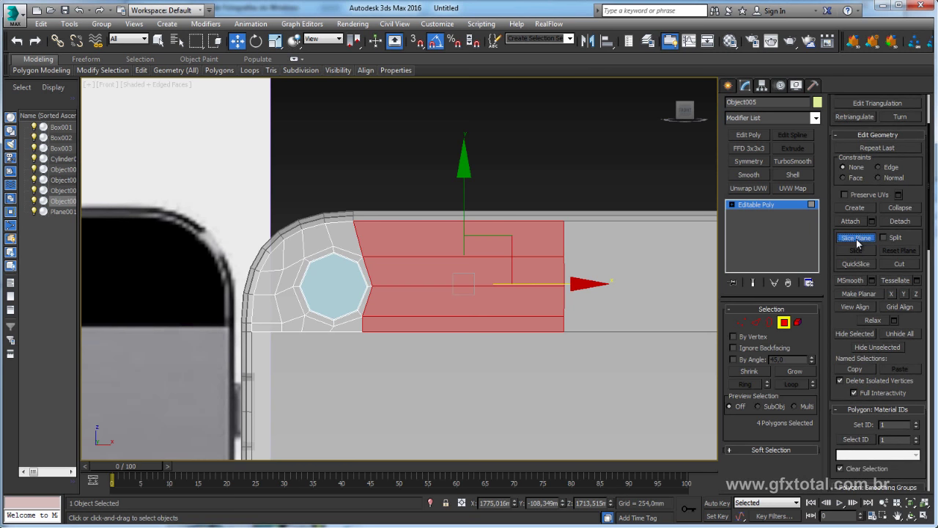
pyautogui.moveTo(552, 296); pyautogui.dragTo(539, 301, button='middle')
# Slide the slice plane left and slice twice, cutting two new vertical edge columns
pyautogui.press('e')
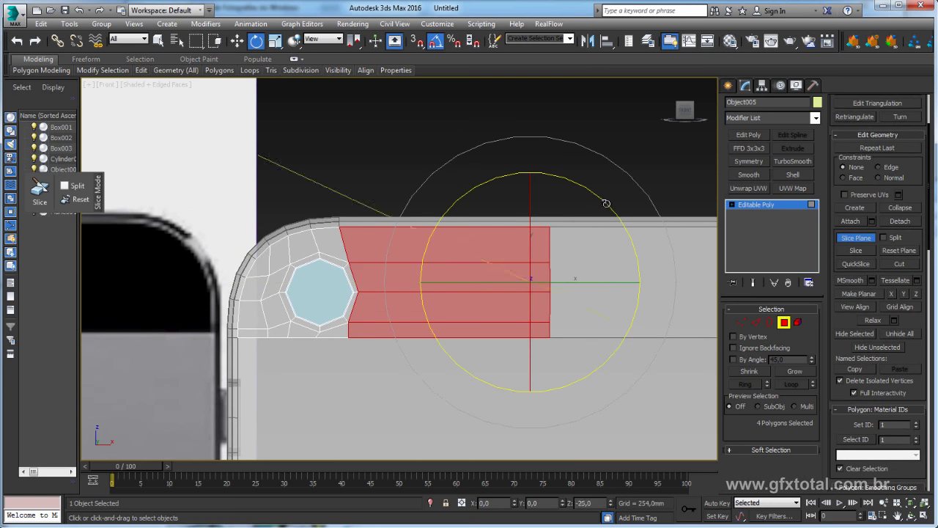
pyautogui.press('w')
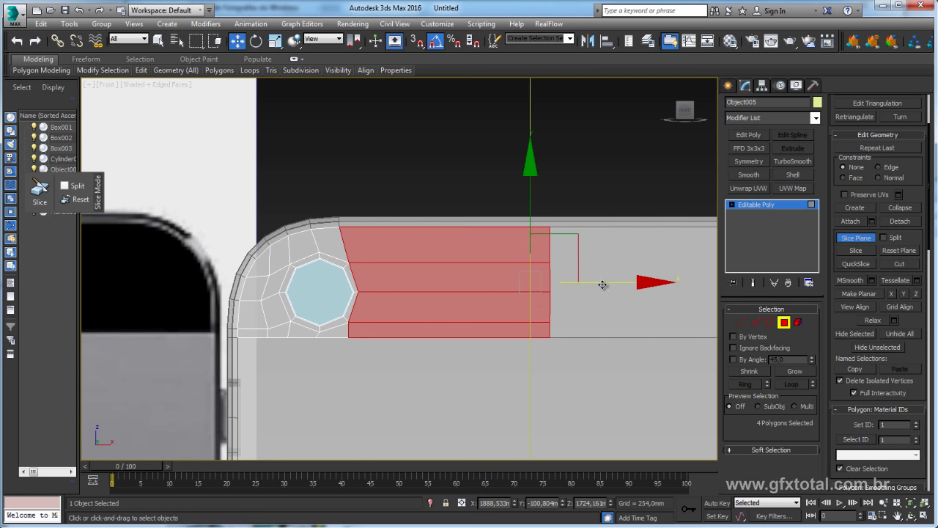
pyautogui.moveTo(601, 284)
pyautogui.mouseDown()
pyautogui.moveTo(467, 283)
pyautogui.moveTo(492, 281)
pyautogui.mouseUp()
pyautogui.click(858, 251)
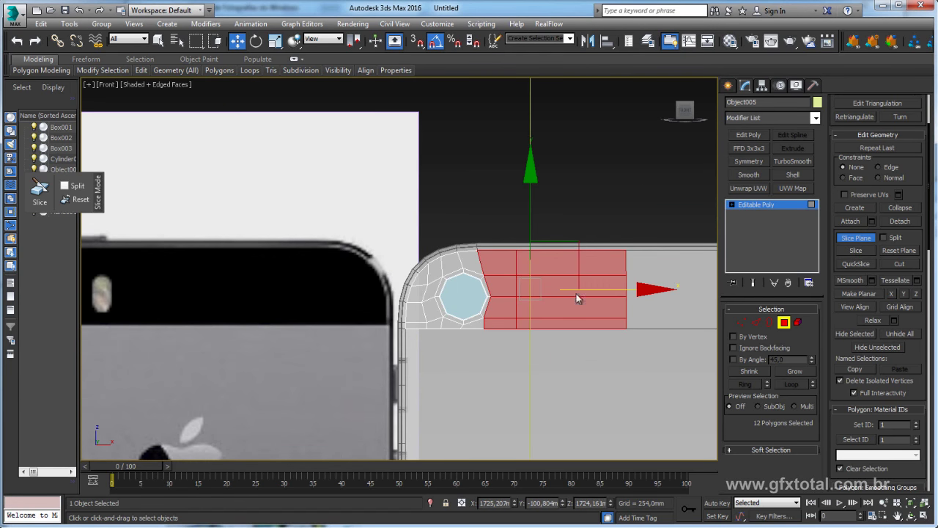
pyautogui.scroll(3, 612, 299)
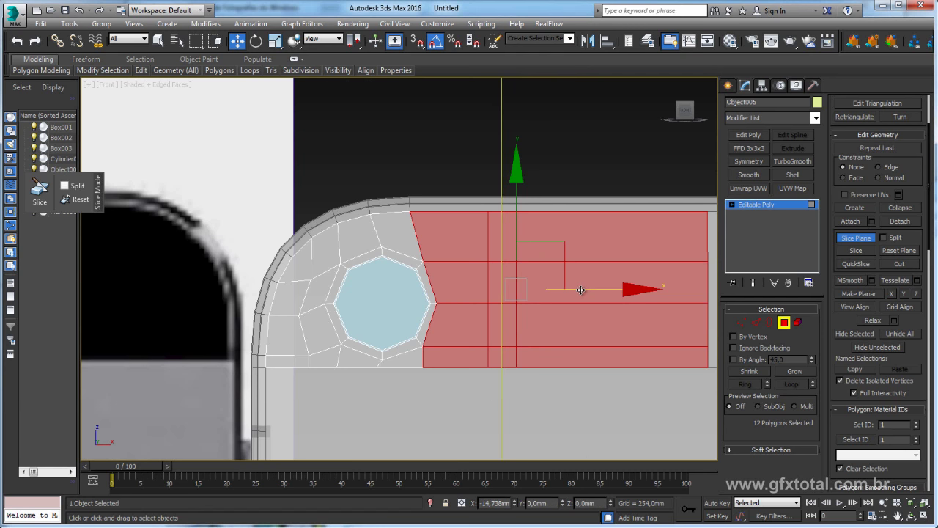
pyautogui.moveTo(580, 290); pyautogui.dragTo(565, 290)
pyautogui.click(857, 250)
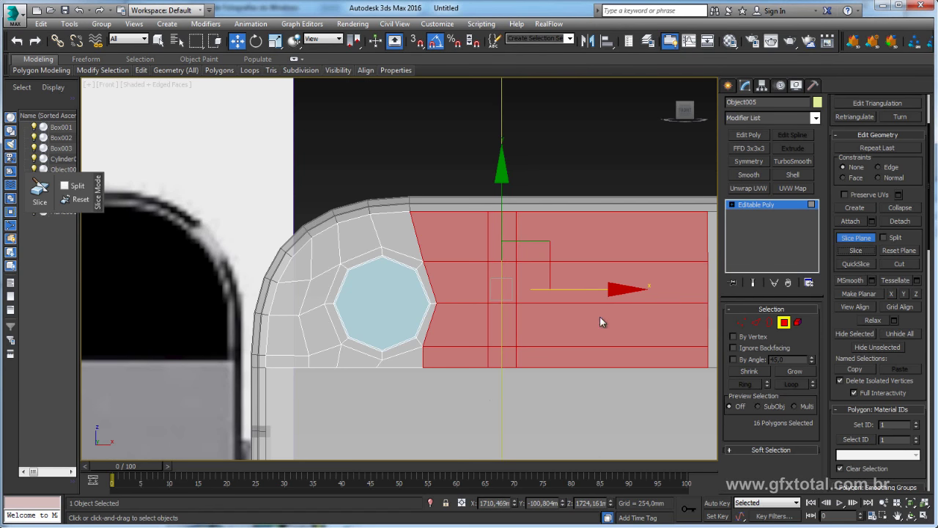
pyautogui.click(849, 238)
# Scale the new vertex columns apart on X and stretch the centre vertices on Y into points
pyautogui.click(741, 322)
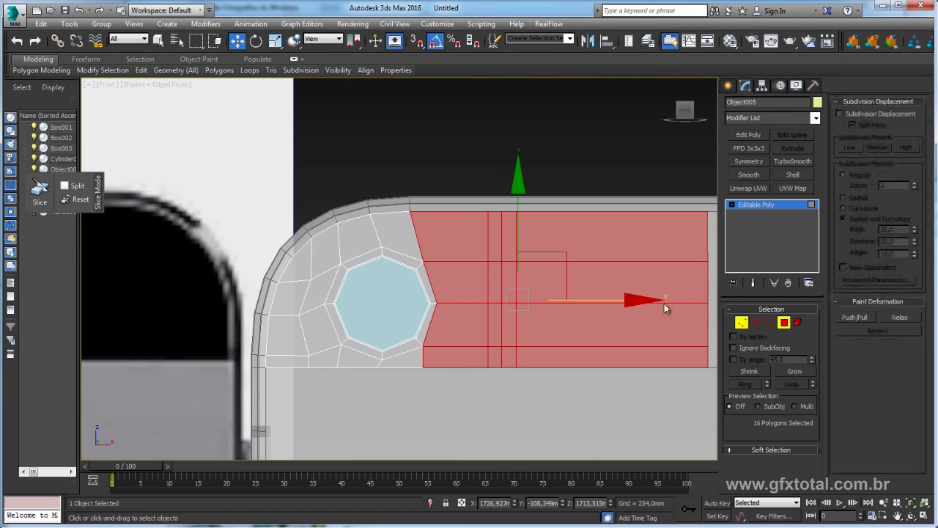
pyautogui.moveTo(465, 255); pyautogui.dragTo(530, 362)
pyautogui.press('r')
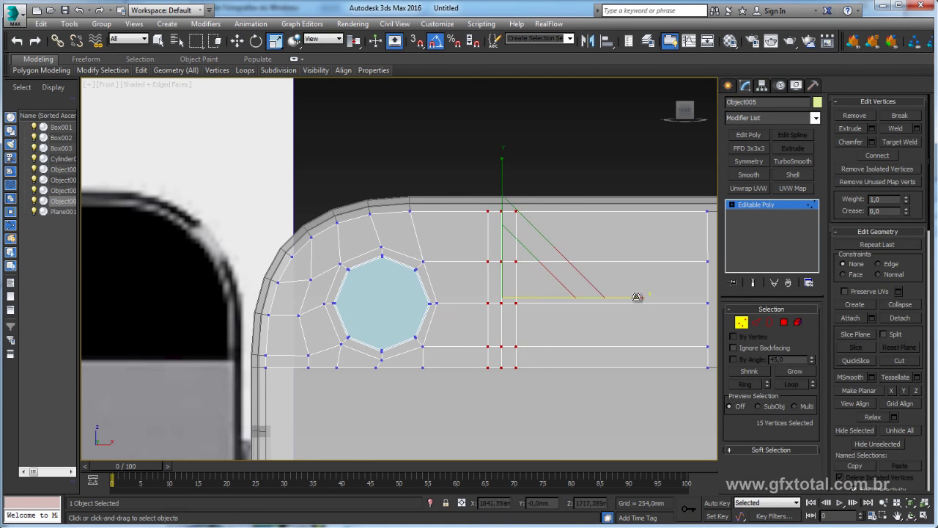
pyautogui.moveTo(640, 296); pyautogui.dragTo(647, 293)
pyautogui.moveTo(505, 362); pyautogui.dragTo(499, 256)
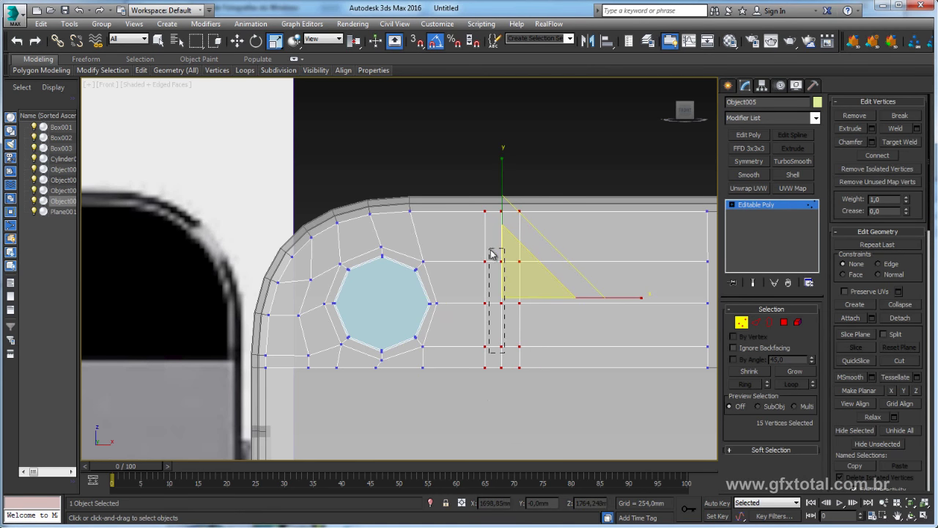
pyautogui.moveTo(503, 194); pyautogui.dragTo(508, 182)
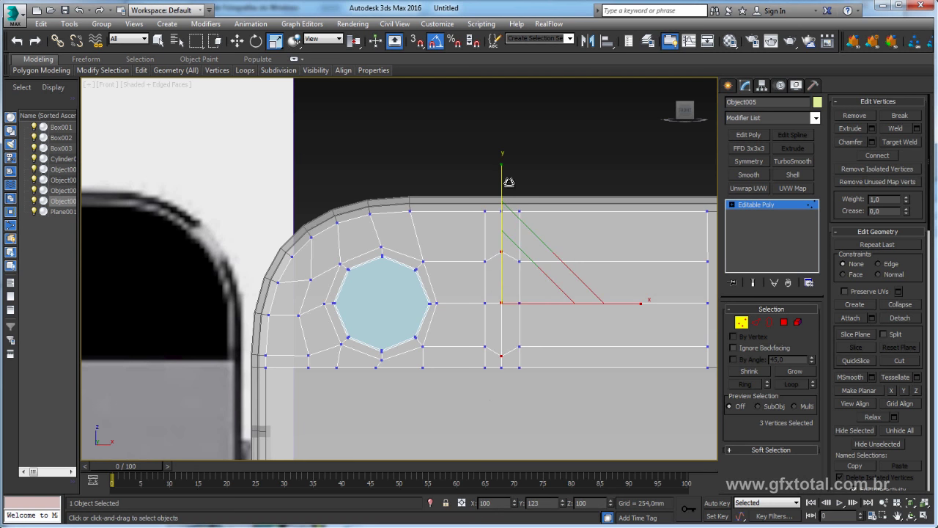
pyautogui.click(742, 323)
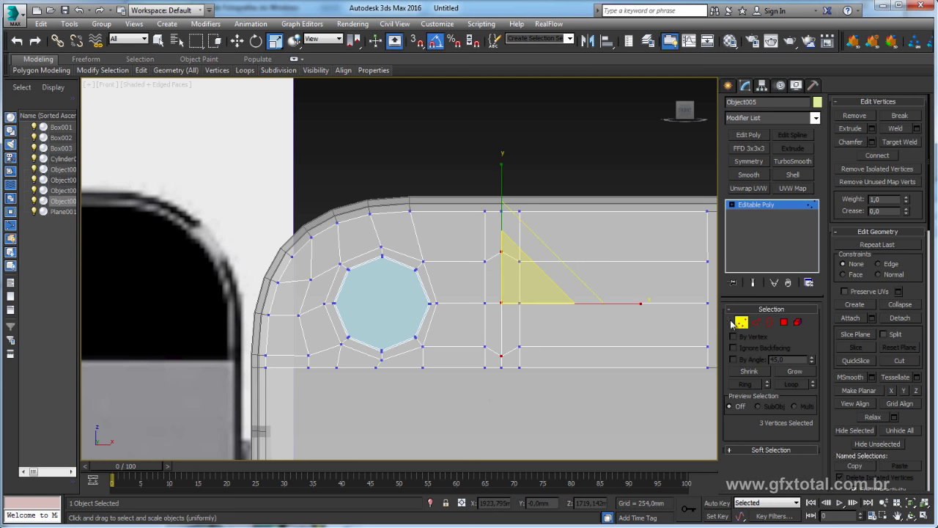
pyautogui.press('1')
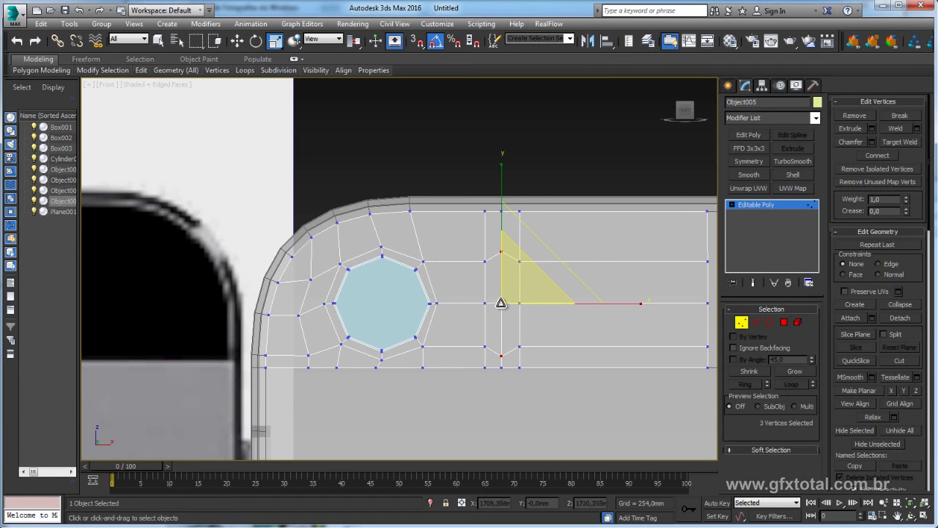
pyautogui.click(785, 323)
# Apply a 0.15 mm Inset to the four-polygon flash column and recenter the view
pyautogui.scroll(3, 543, 327)
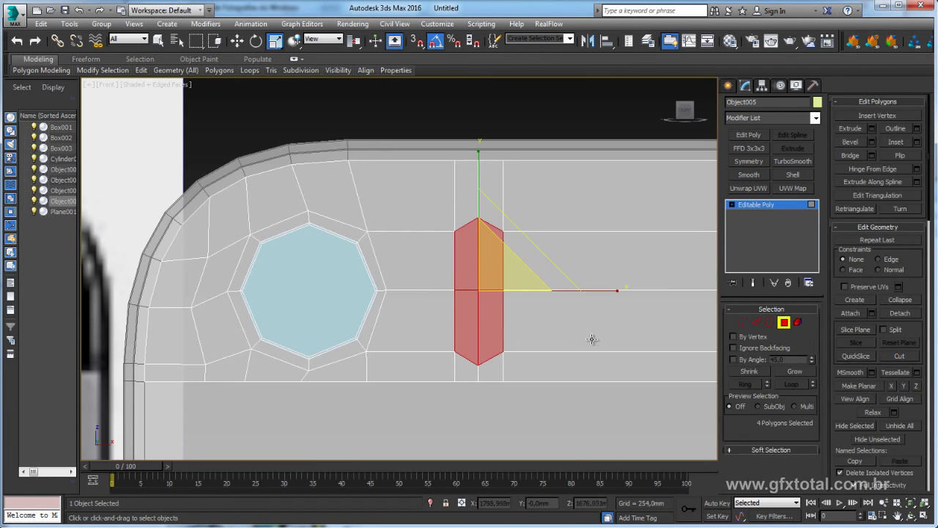
pyautogui.click(917, 142)
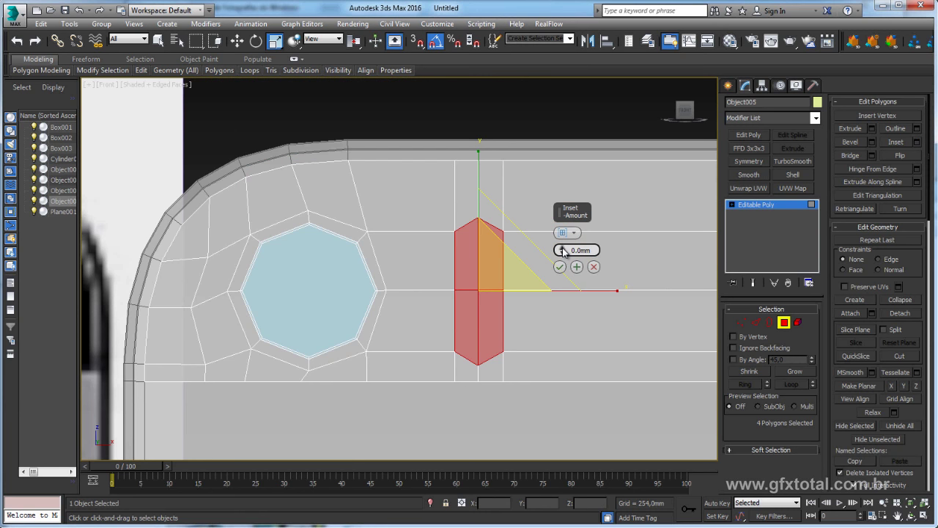
pyautogui.click(562, 249)
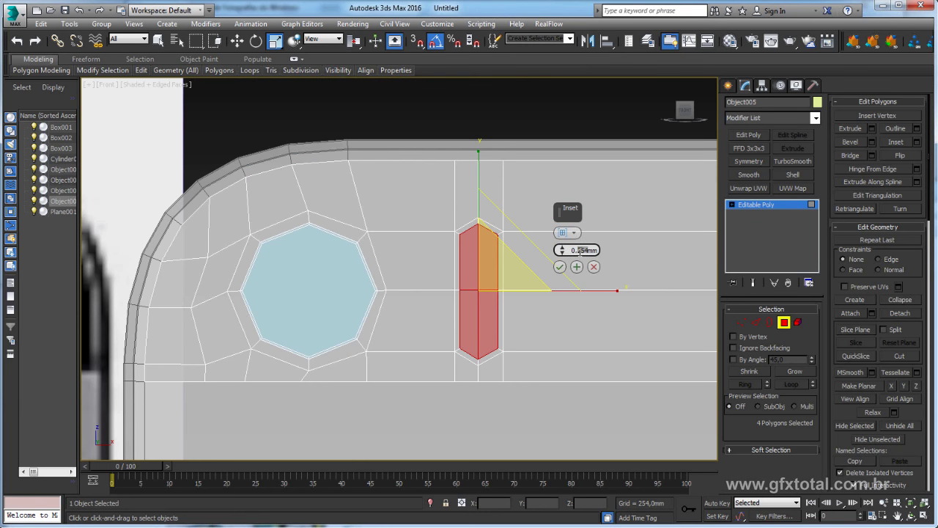
pyautogui.write('2')
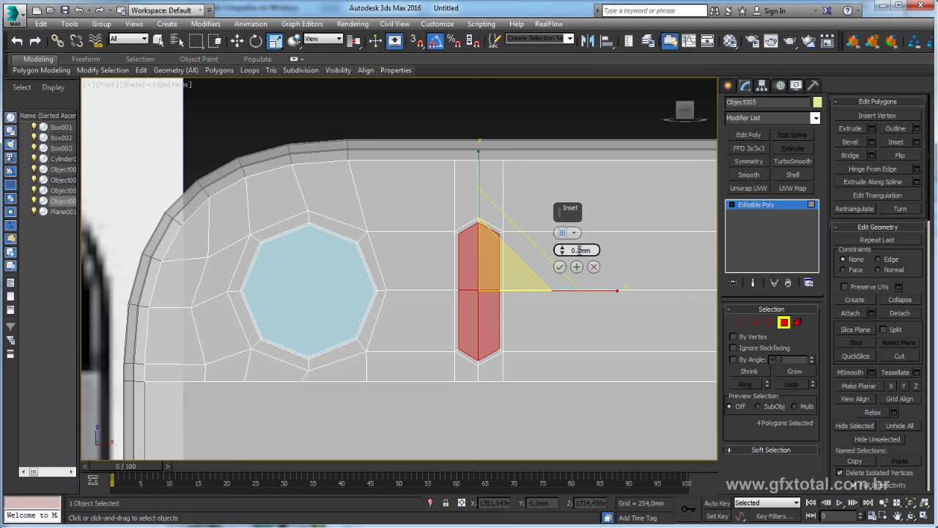
pyautogui.write('5')
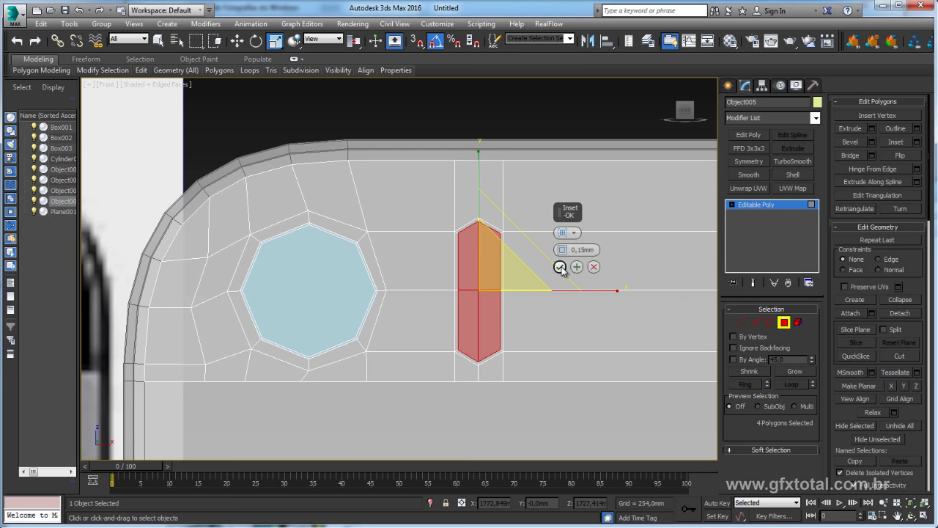
pyautogui.click(561, 269)
pyautogui.moveTo(589, 268); pyautogui.dragTo(563, 276, button='middle')
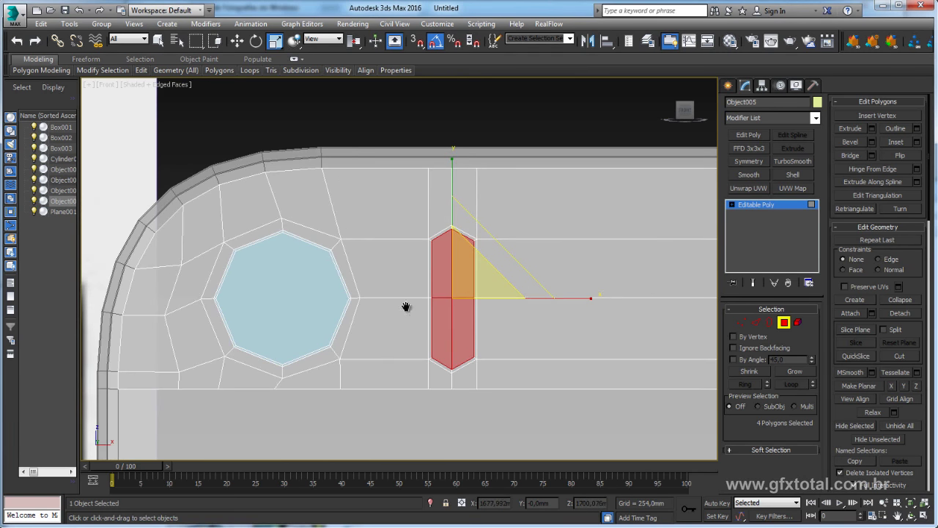
pyautogui.moveTo(406, 306)
pyautogui.mouseDown(button='middle')
pyautogui.moveTo(469, 261)
pyautogui.moveTo(502, 268)
pyautogui.mouseUp(button='middle')
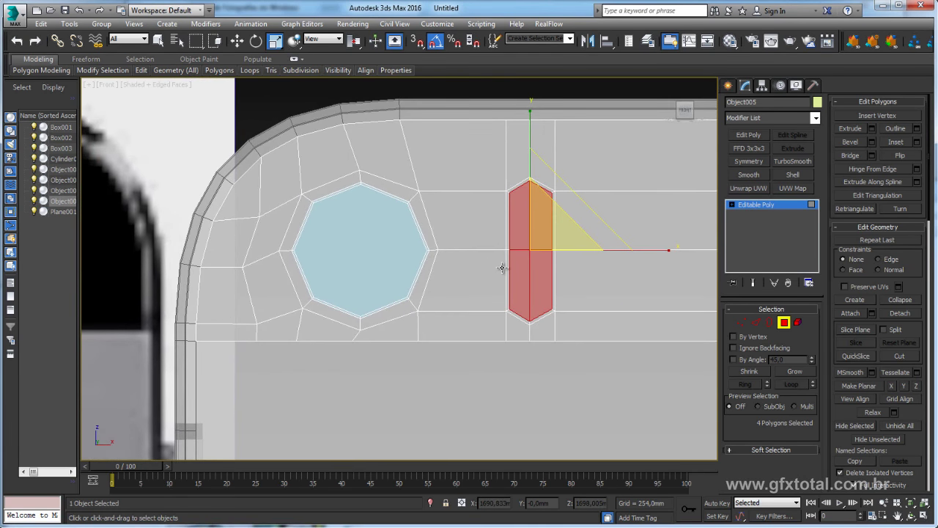